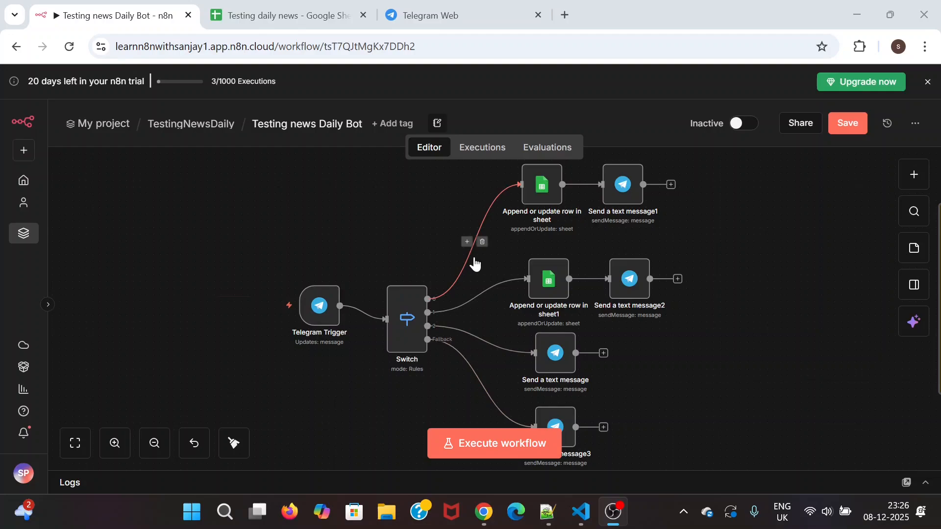
View the testing_news_daily bot chat in Telegram Web and return to the n8n workflow
scroll(474, 263, right, 2)
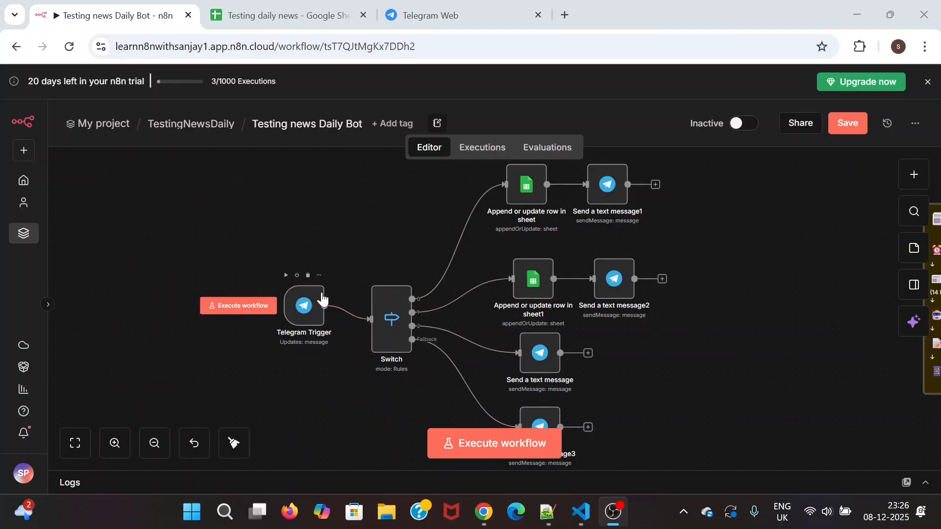
click(430, 15)
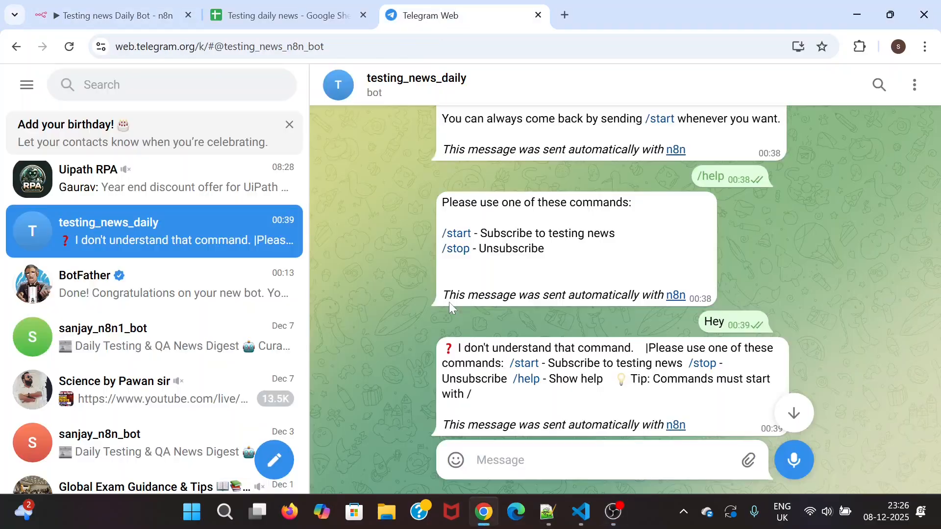
click(117, 15)
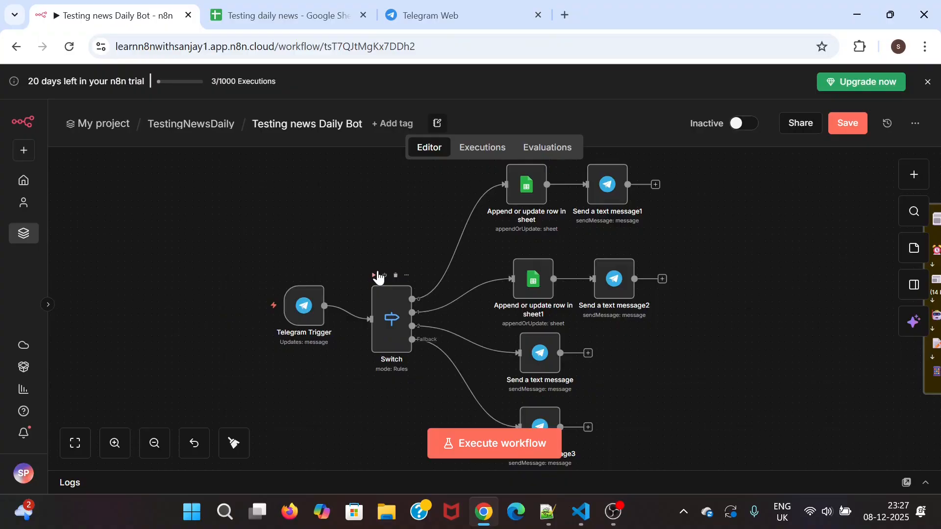
Delete the Testing News Bot sticky note from the workflow canvas
scroll(377, 276, right, 10)
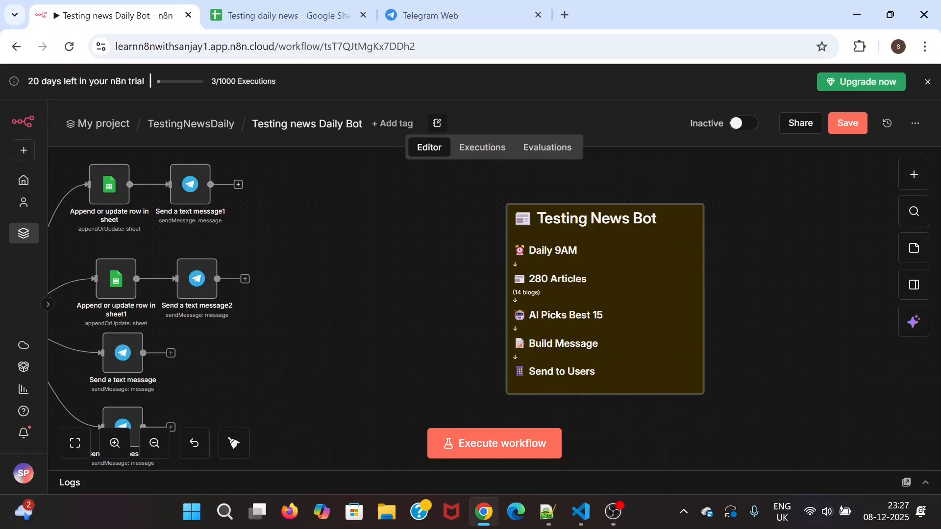
key(alt+Tab)
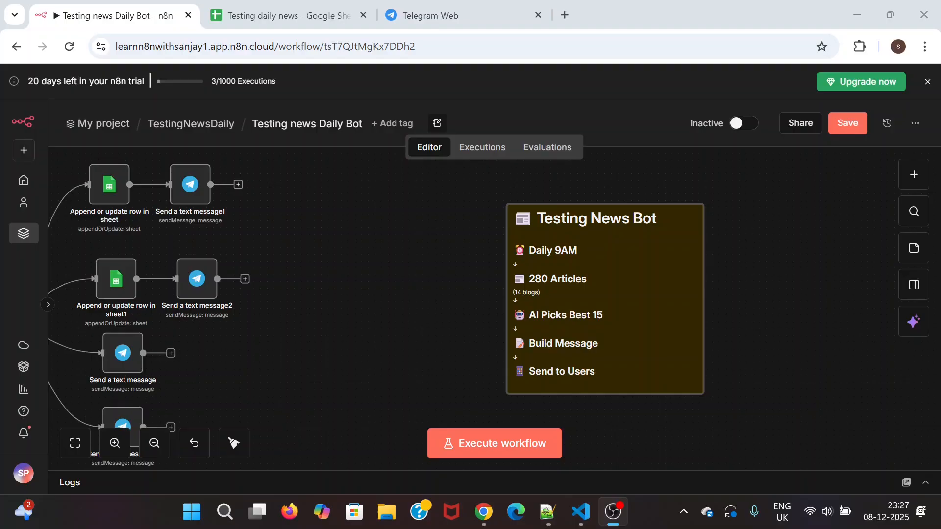
click(632, 267)
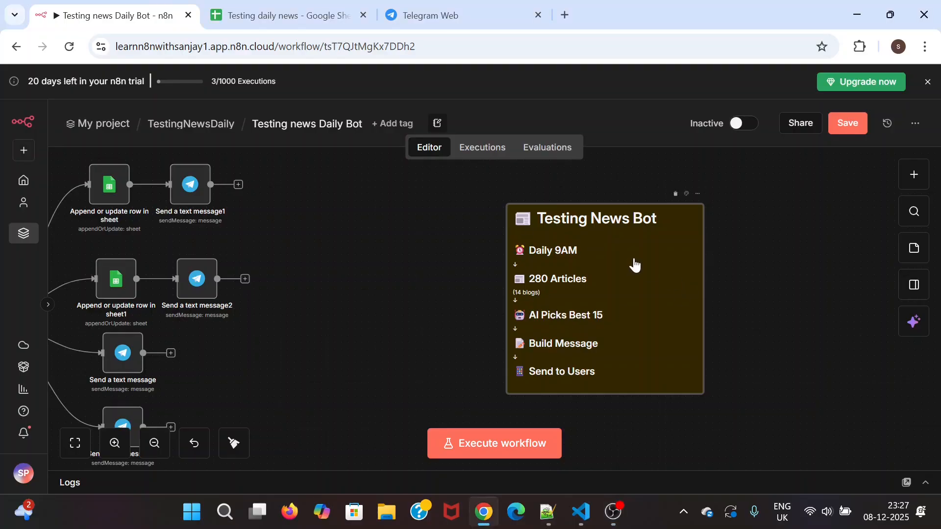
key(Delete)
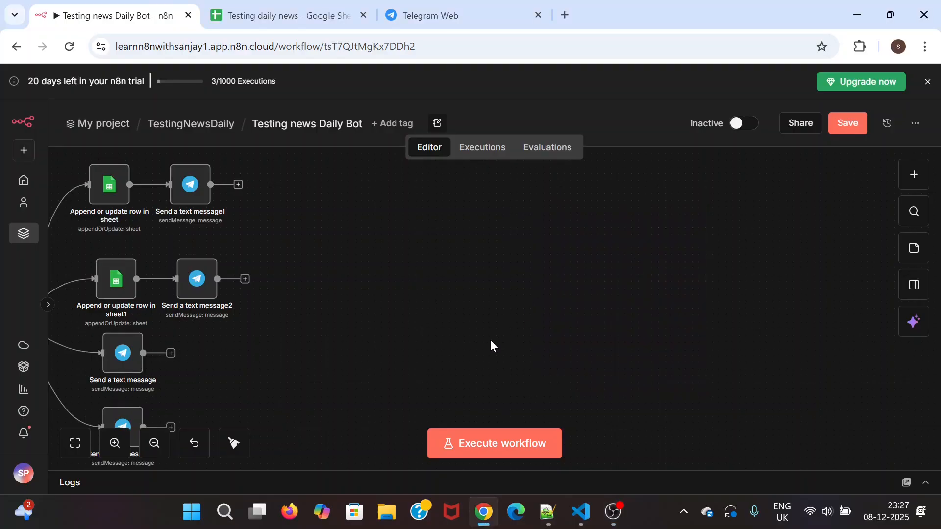
Add a Schedule Trigger node to the workflow by searching the node list for "Sch"
scroll(479, 334, right, 1)
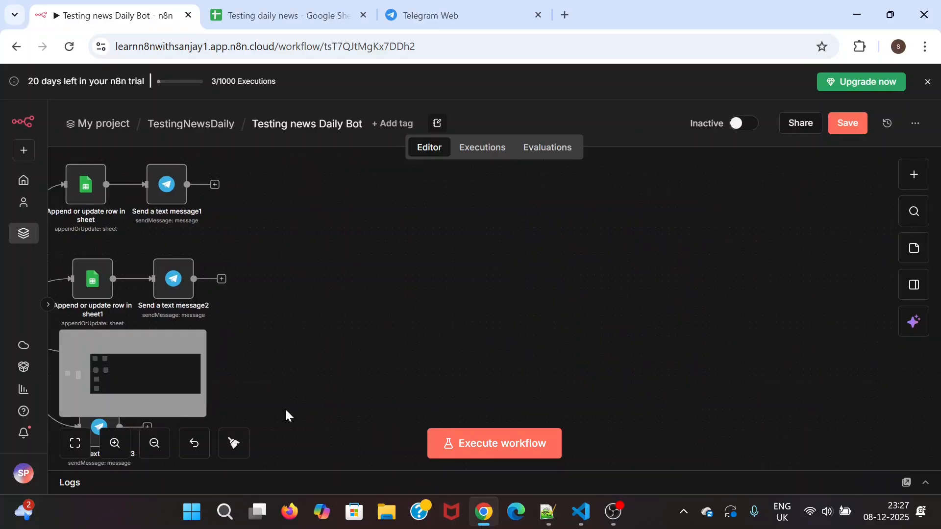
click(155, 444)
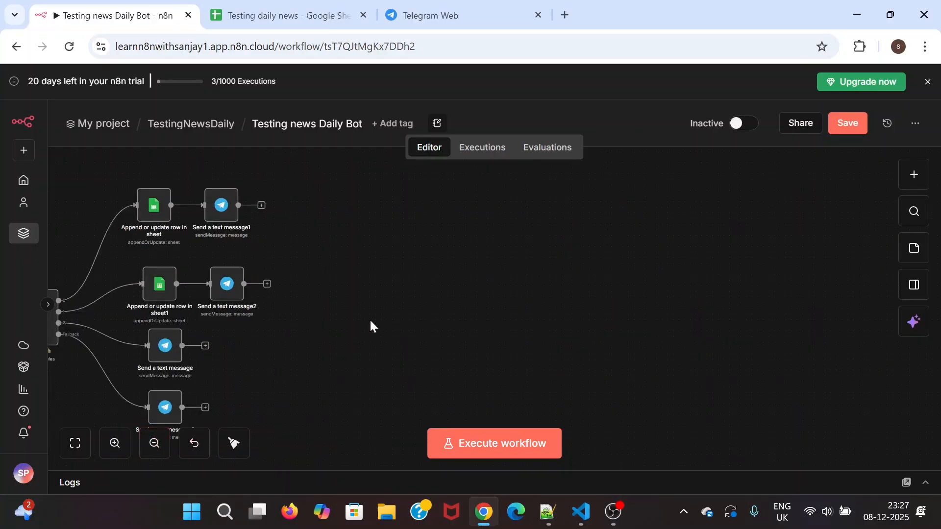
scroll(370, 322, left, 1)
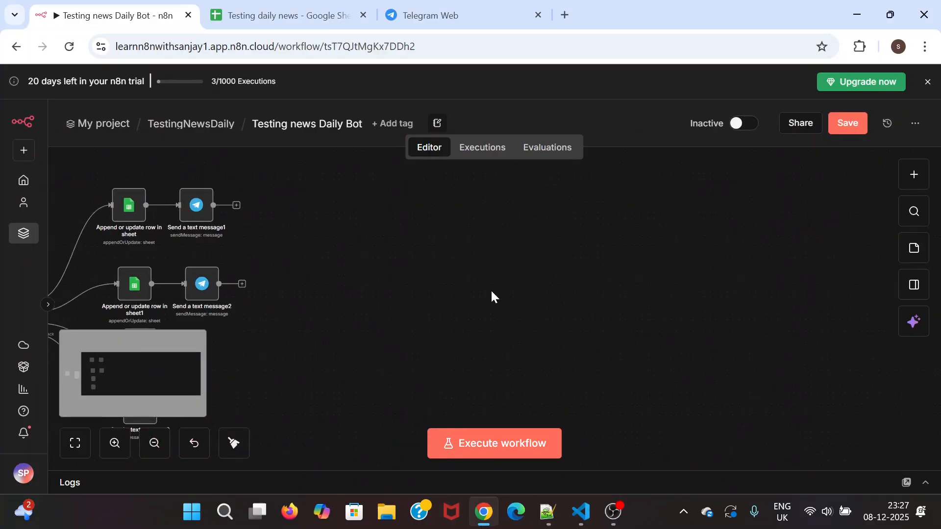
scroll(492, 313, up, 1)
scroll(492, 314, down, 1)
click(915, 176)
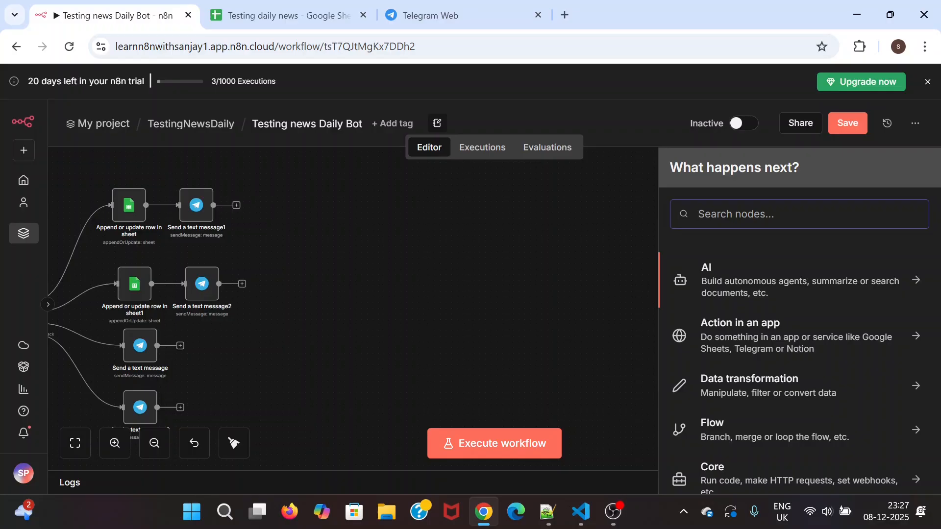
text(Sch)
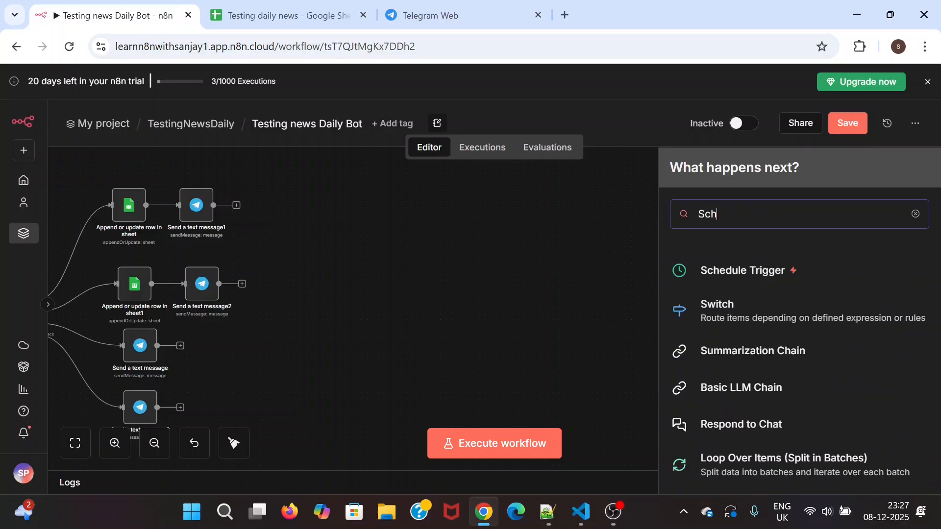
click(769, 276)
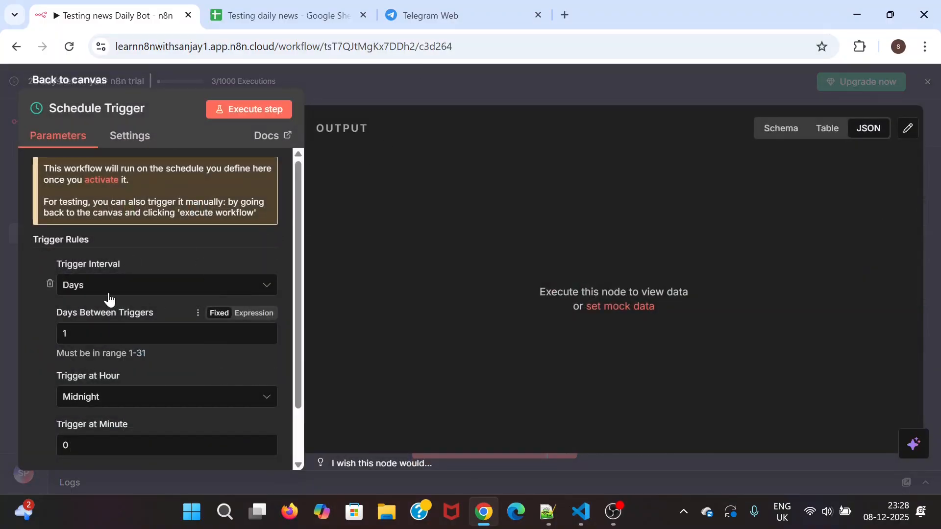
scroll(173, 266, down, 1)
scroll(173, 267, down, 1)
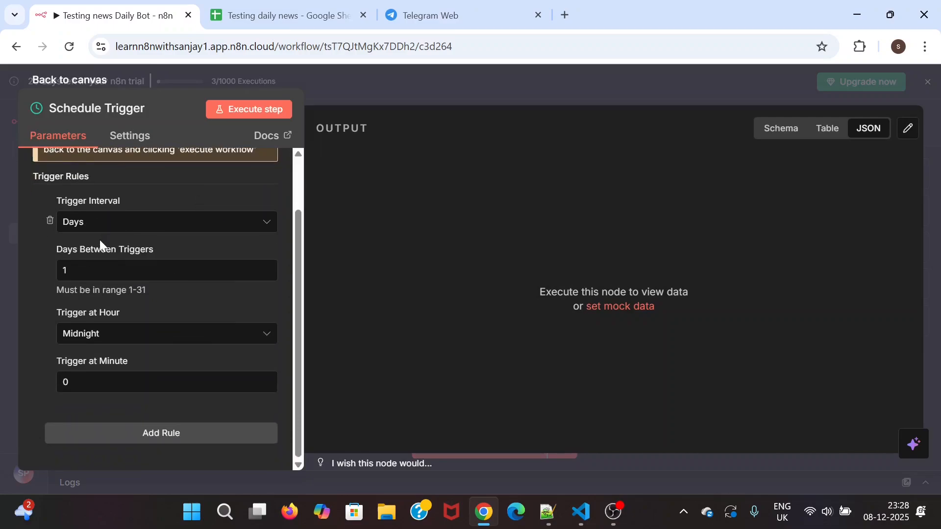
scroll(99, 240, up, 2)
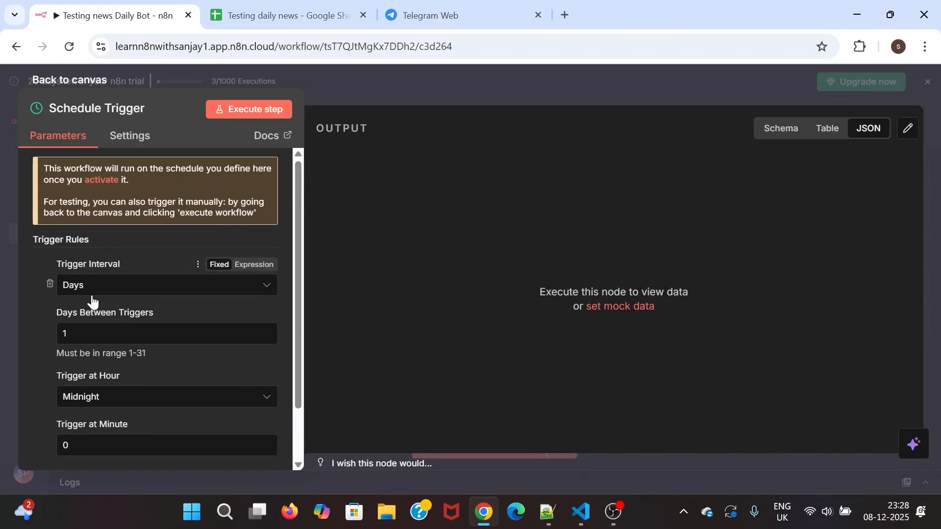
click(248, 267)
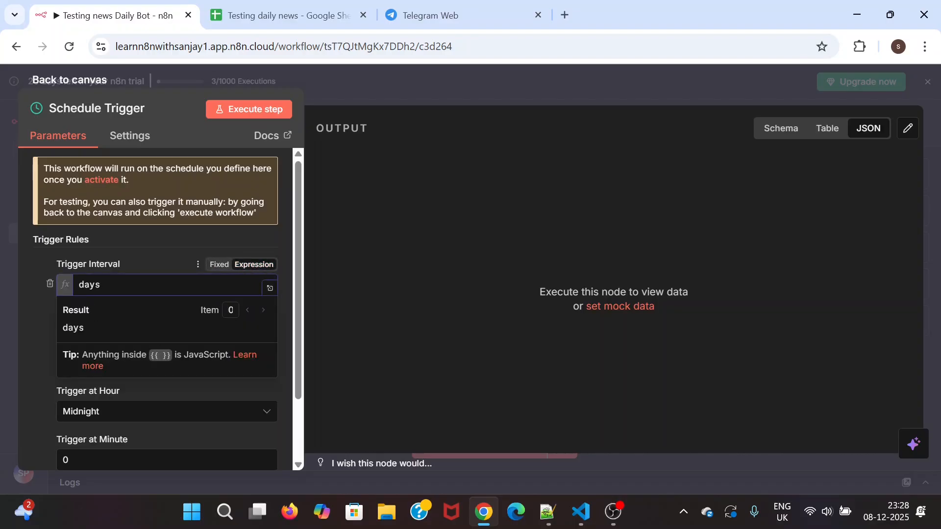
scroll(30, 391, down, 2)
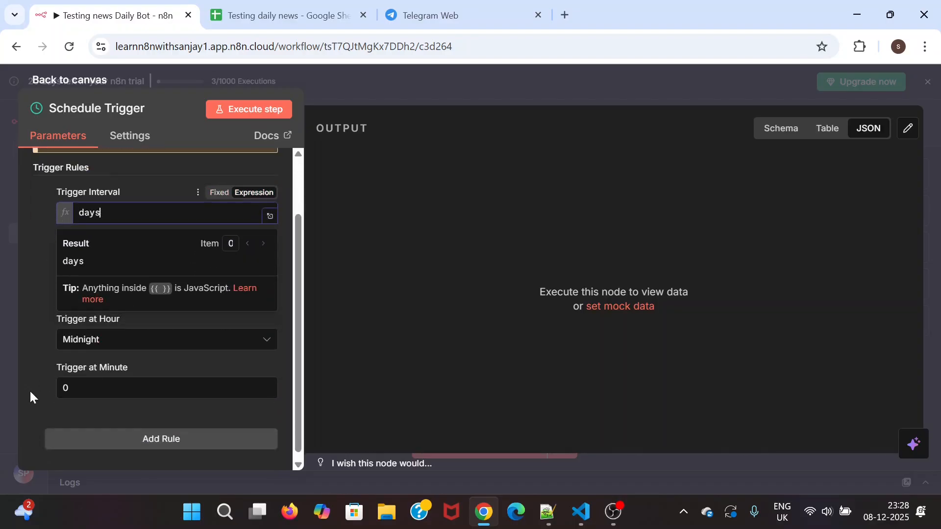
scroll(36, 366, up, 2)
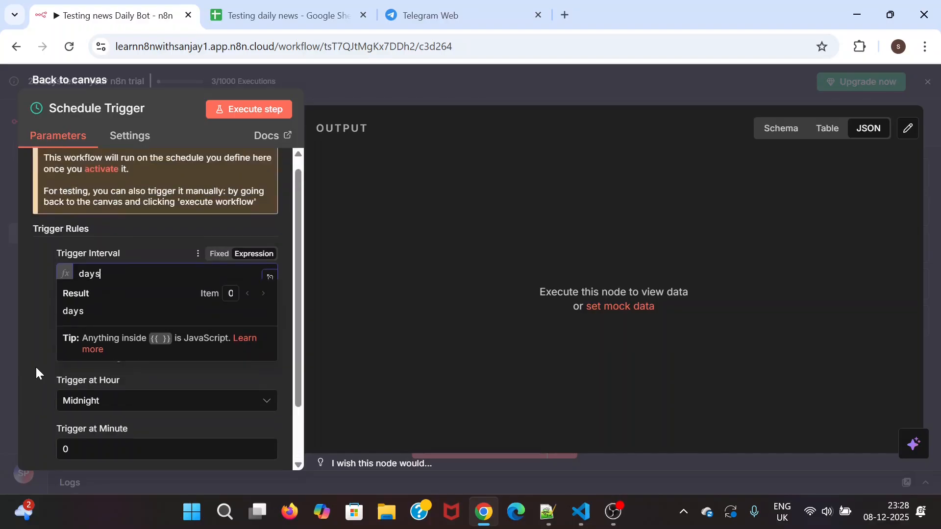
click(218, 264)
Set the Schedule Trigger's daily rule to trigger at the hour 9am
scroll(44, 328, down, 2)
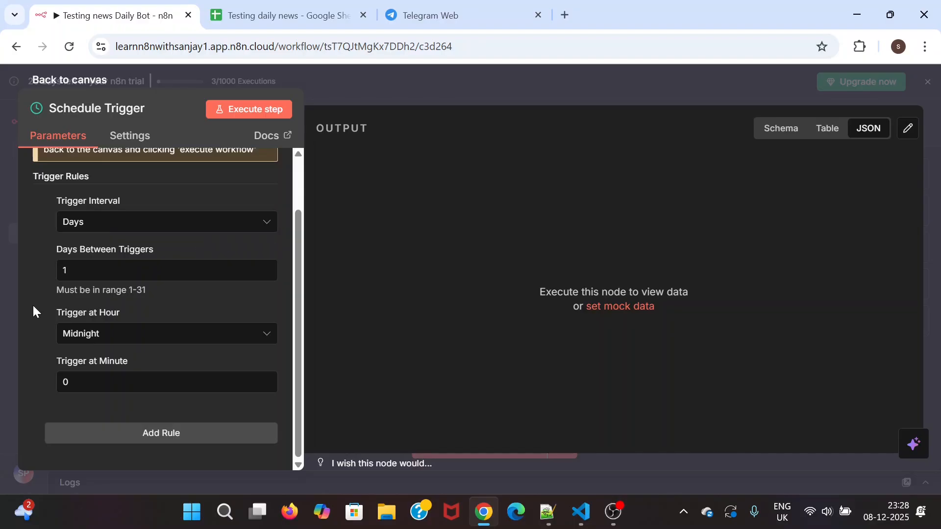
click(143, 339)
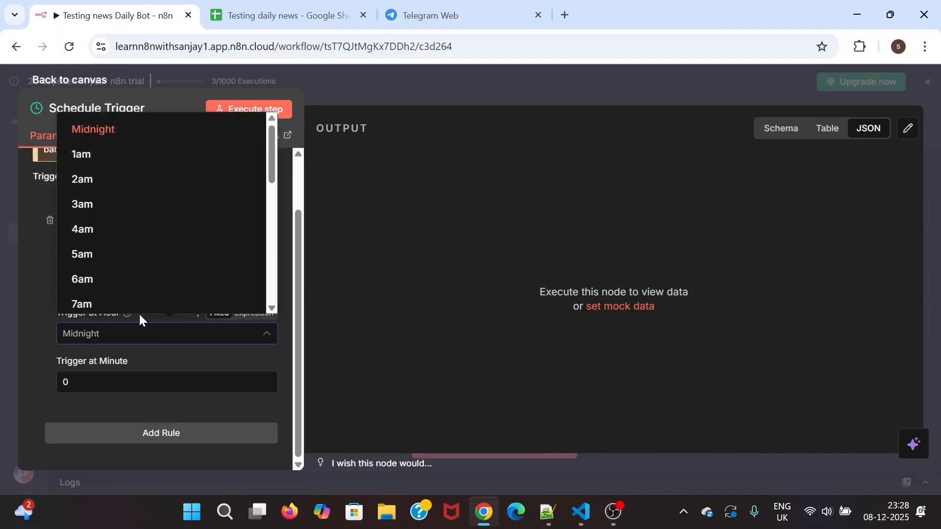
scroll(120, 263, down, 2)
click(112, 292)
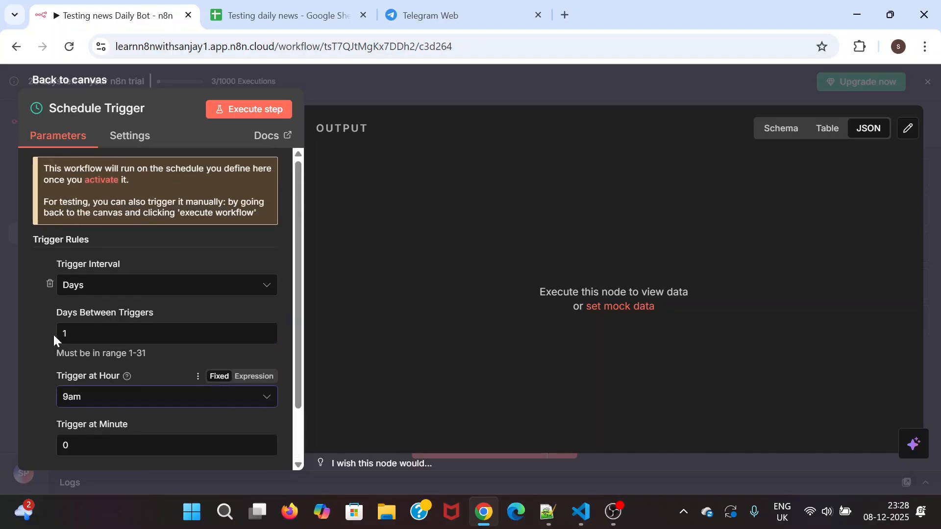
scroll(53, 333, up, 2)
scroll(44, 348, down, 2)
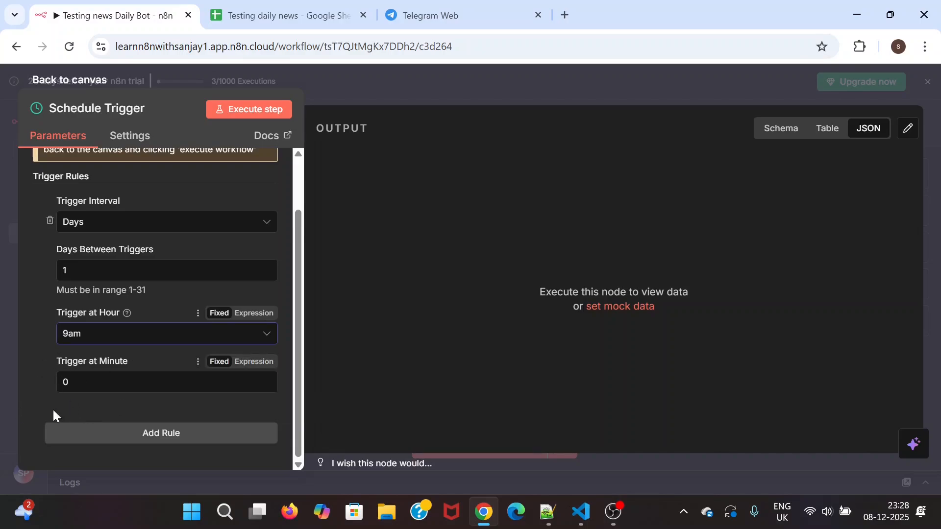
Add a second trigger rule to the Schedule Trigger and look through both rules' settings
click(152, 435)
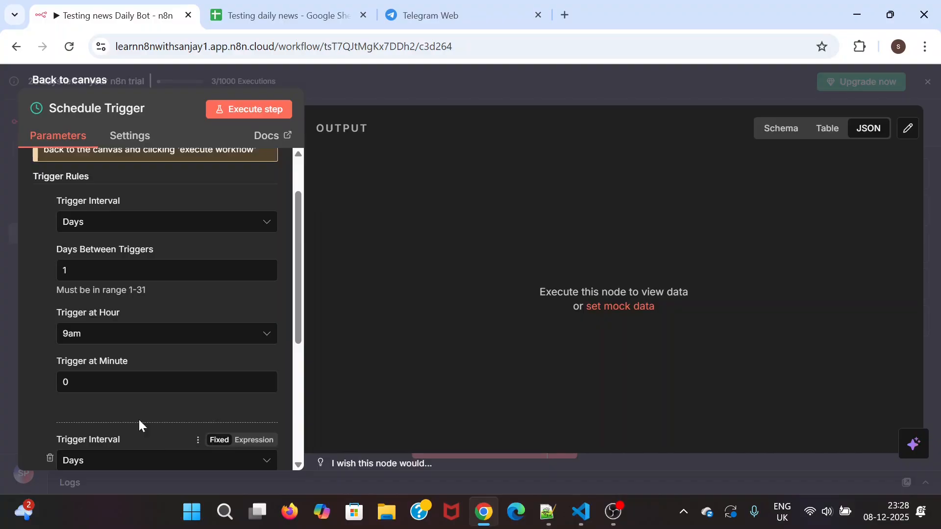
scroll(34, 381, down, 3)
scroll(39, 368, down, 2)
scroll(47, 357, up, 1)
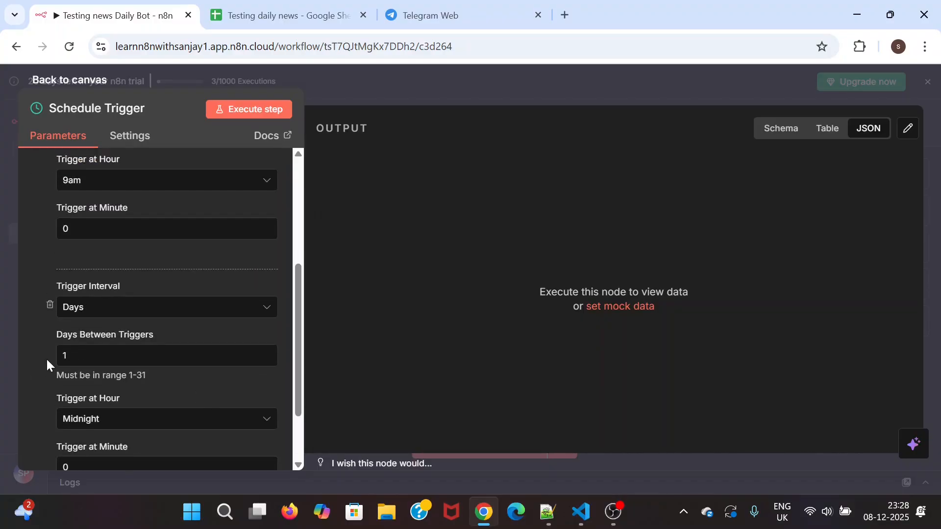
scroll(46, 358, down, 1)
scroll(32, 363, up, 3)
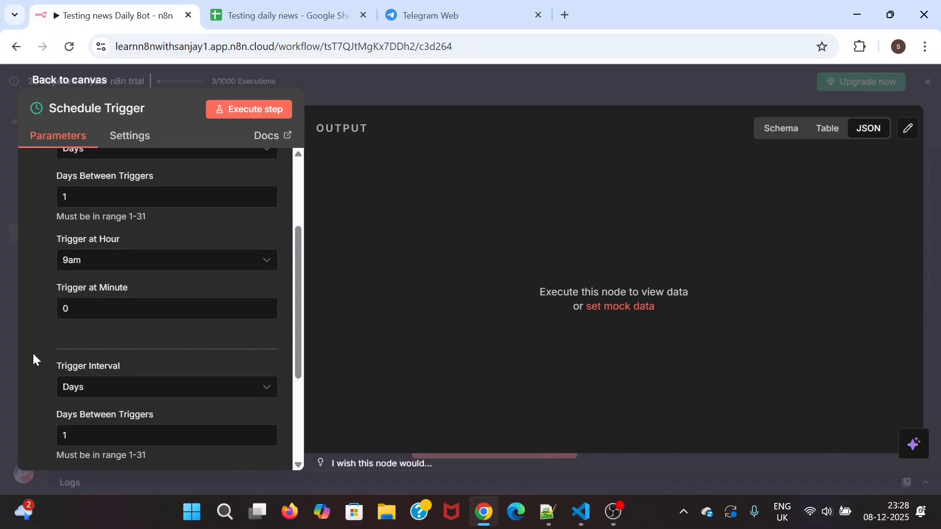
scroll(33, 352, up, 3)
scroll(25, 387, down, 6)
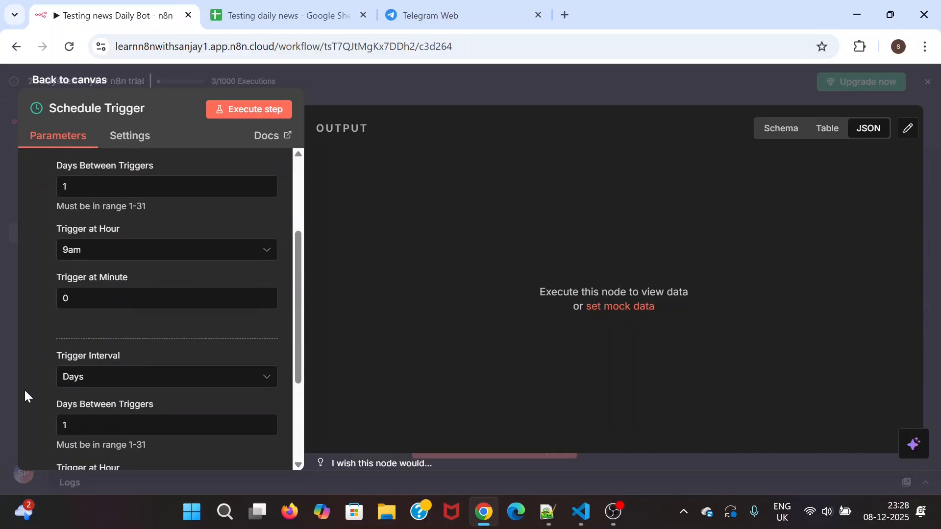
scroll(31, 333, up, 5)
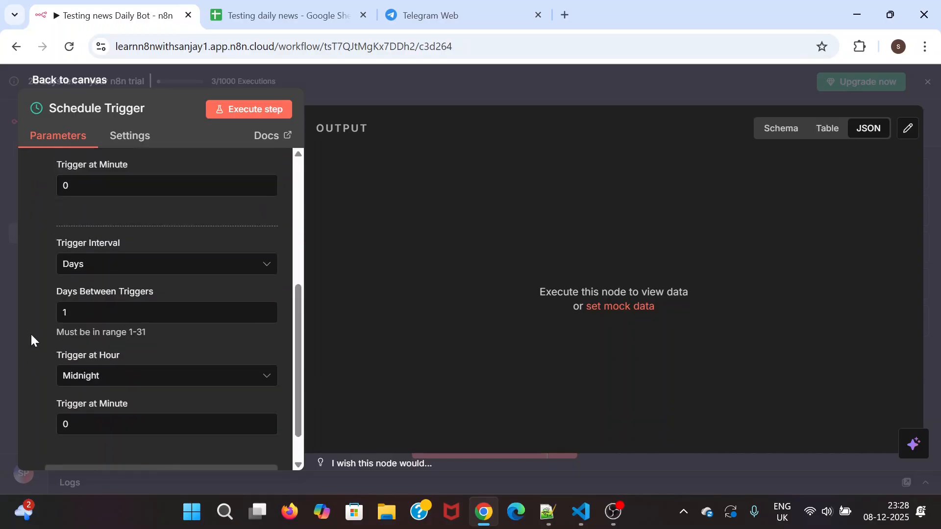
Return to the canvas and move the Schedule Trigger node closer to the existing Telegram message nodes
click(48, 87)
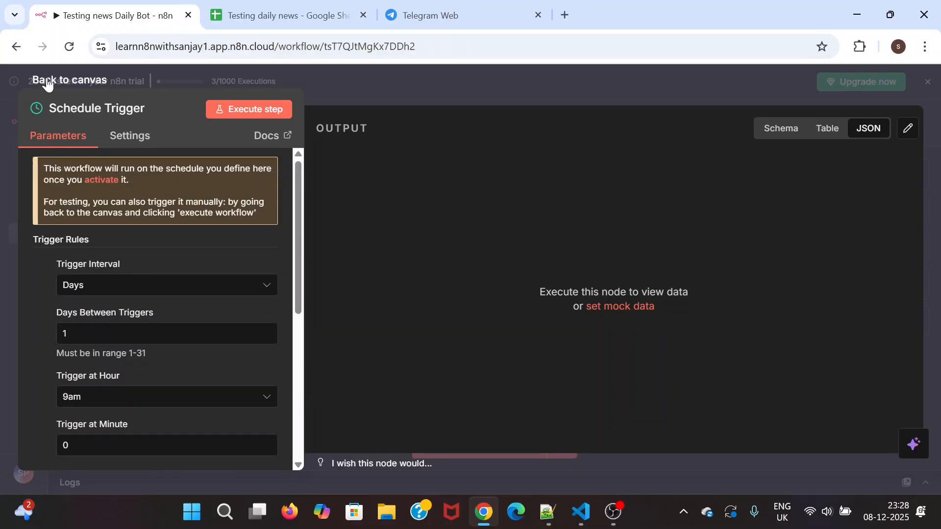
drag(581, 286, 372, 293)
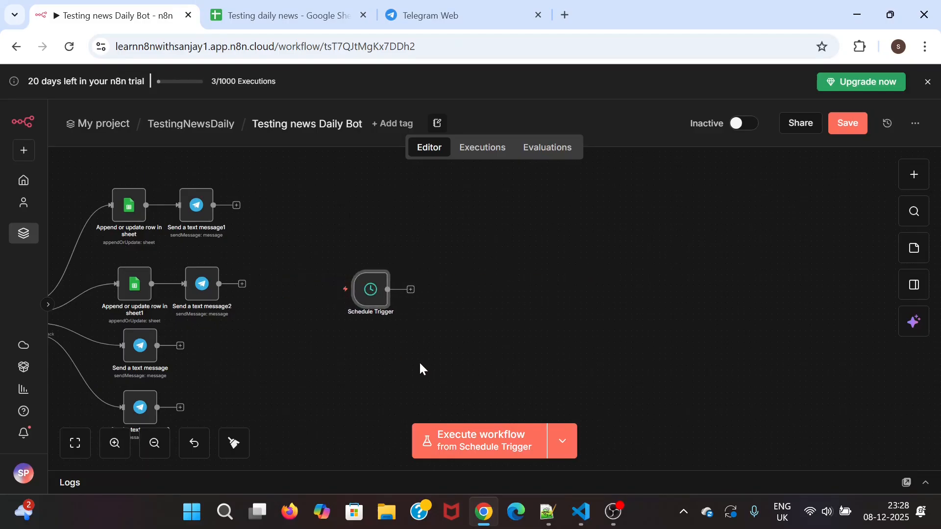
Delete the second, midnight rule from the Schedule Trigger, save the workflow and return to the canvas
double_click(368, 295)
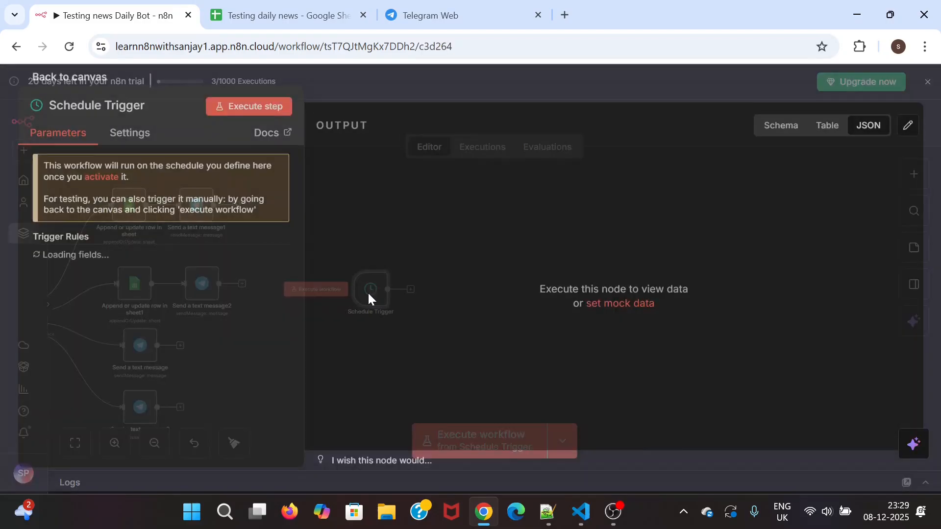
scroll(125, 351, down, 5)
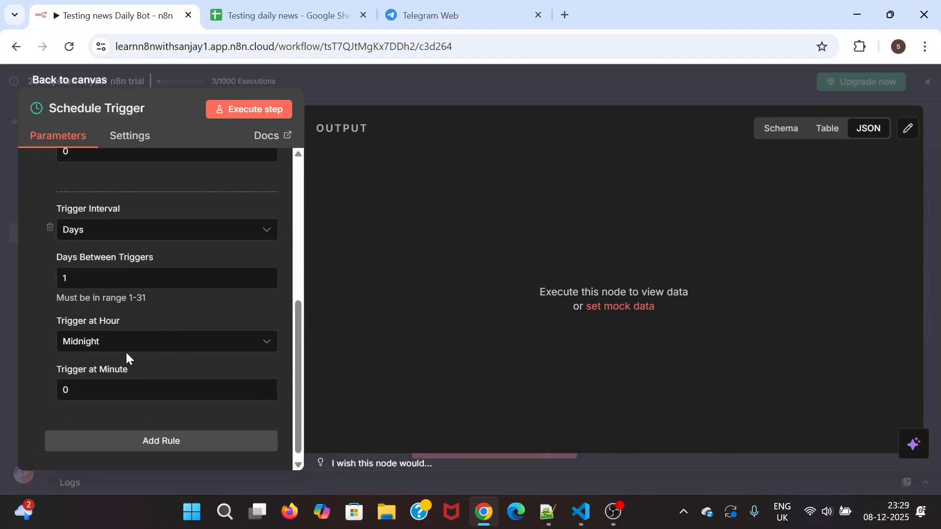
scroll(126, 351, up, 5)
scroll(39, 383, down, 2)
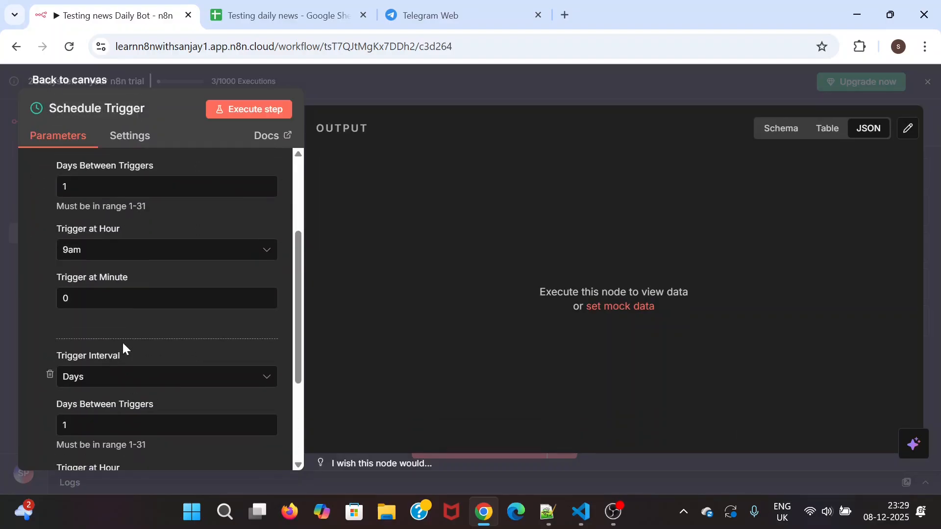
click(50, 374)
scroll(35, 328, up, 2)
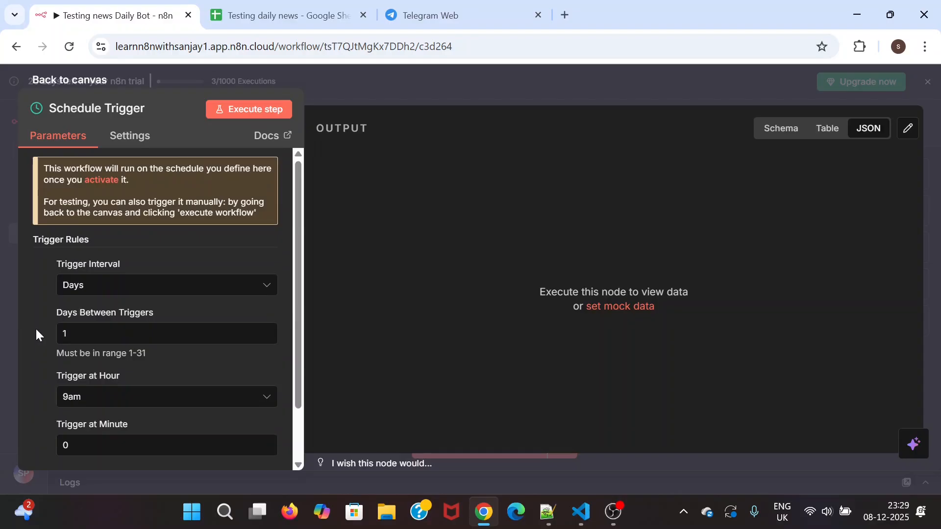
key(ctrl+s)
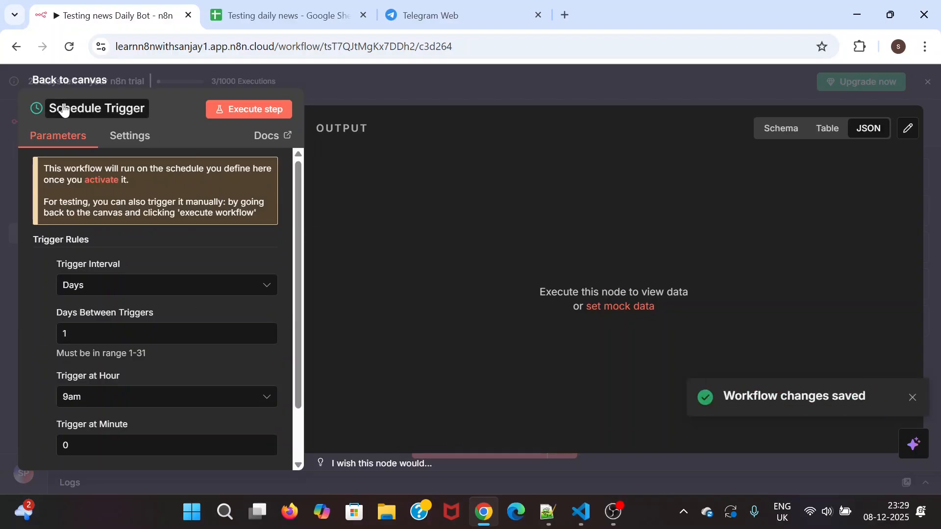
click(57, 83)
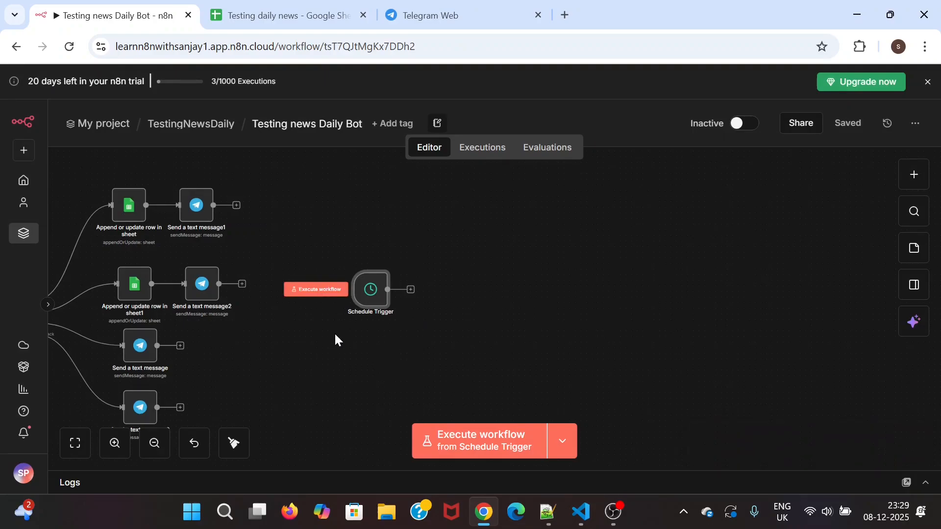
Execute the workflow from the Schedule Trigger, examine the date, time and timezone fields of its output, and return to the canvas
click(309, 291)
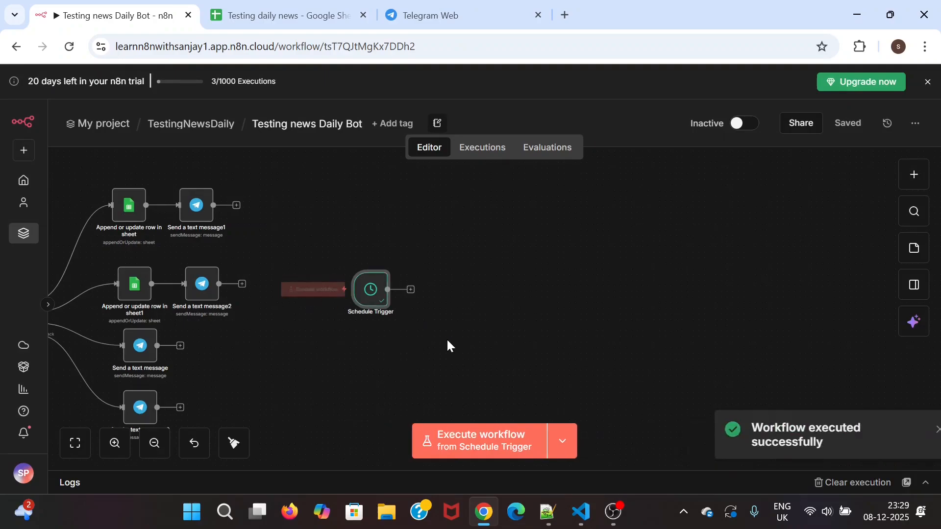
double_click(369, 293)
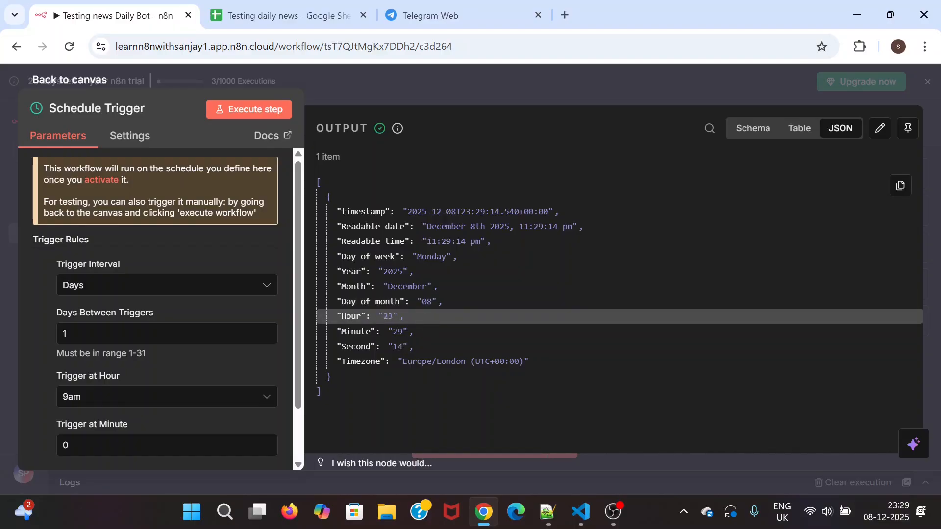
drag(422, 302, 398, 316)
click(408, 331)
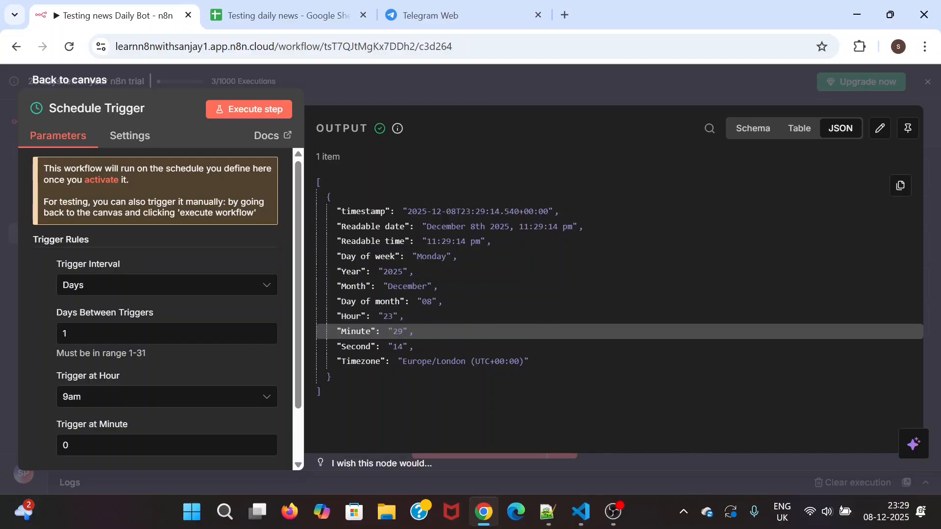
drag(400, 362, 531, 364)
click(485, 302)
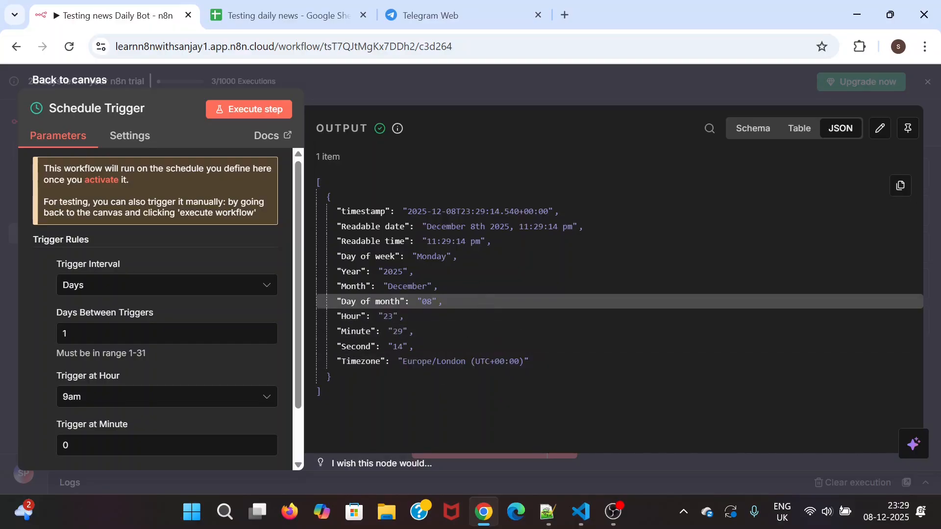
click(66, 80)
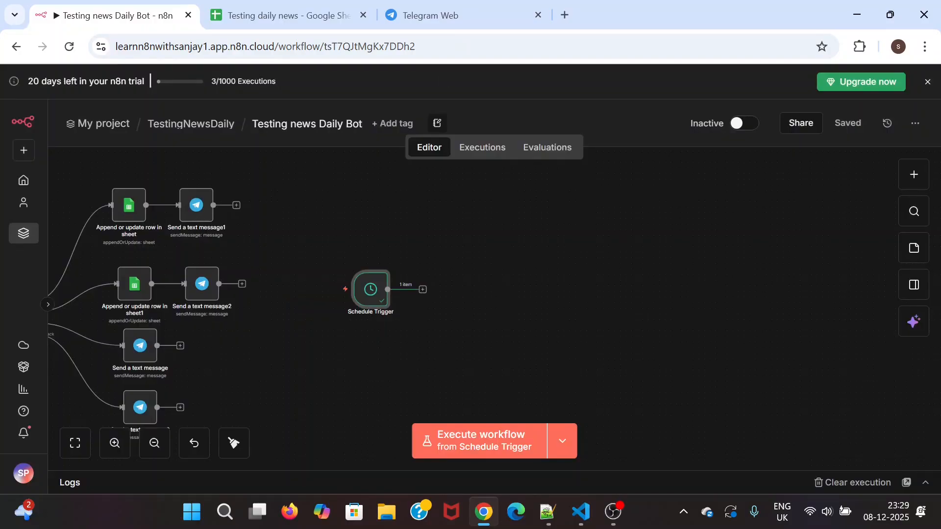
Start adding a node after the Schedule Trigger and check the Subscribers sheet of the Testing daily news spreadsheet
scroll(438, 366, down, 1)
scroll(438, 366, up, 1)
scroll(444, 328, right, 1)
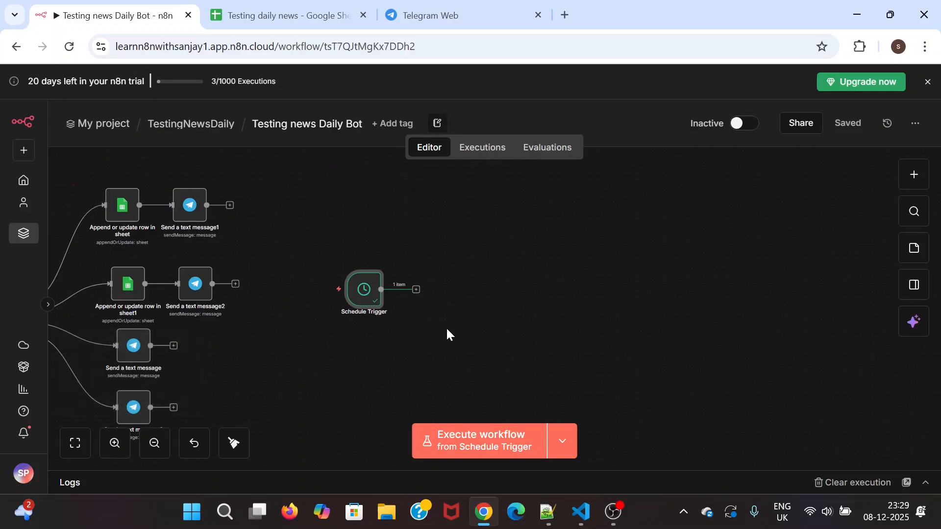
click(416, 290)
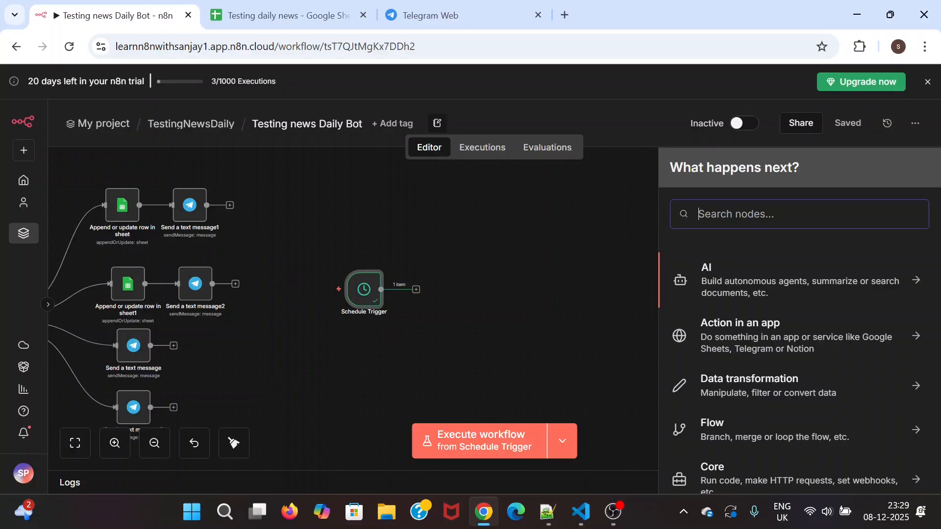
click(284, 12)
click(116, 481)
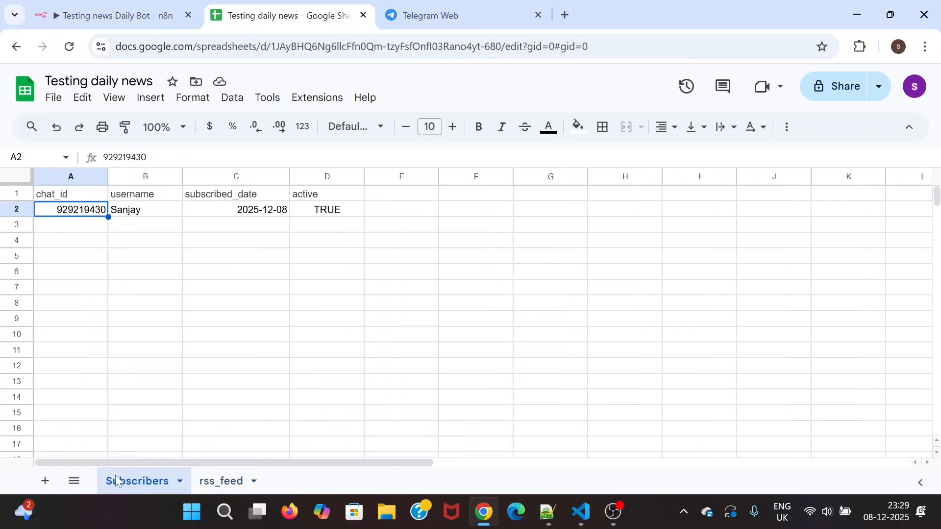
click(98, 9)
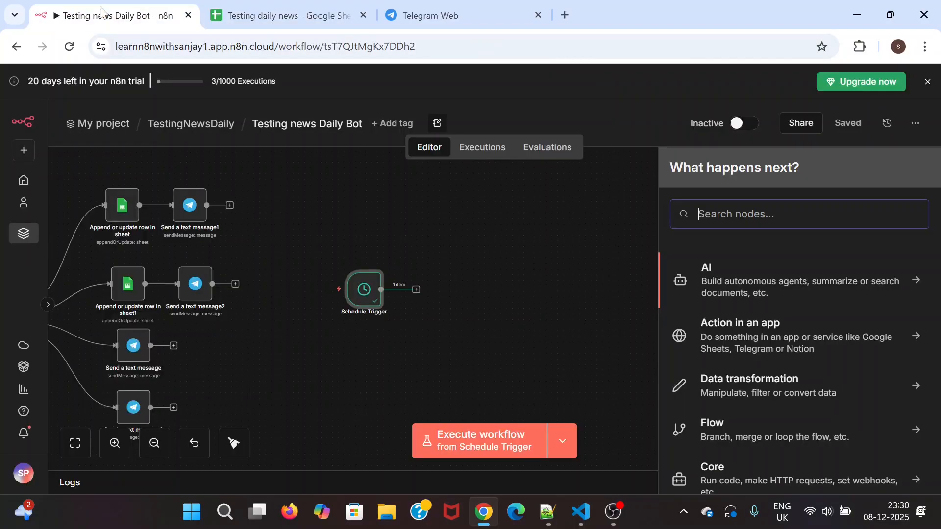
Search the nodes for Google Sheets and add its "Get row(s) in sheet" action after the Schedule Trigger
text(goog)
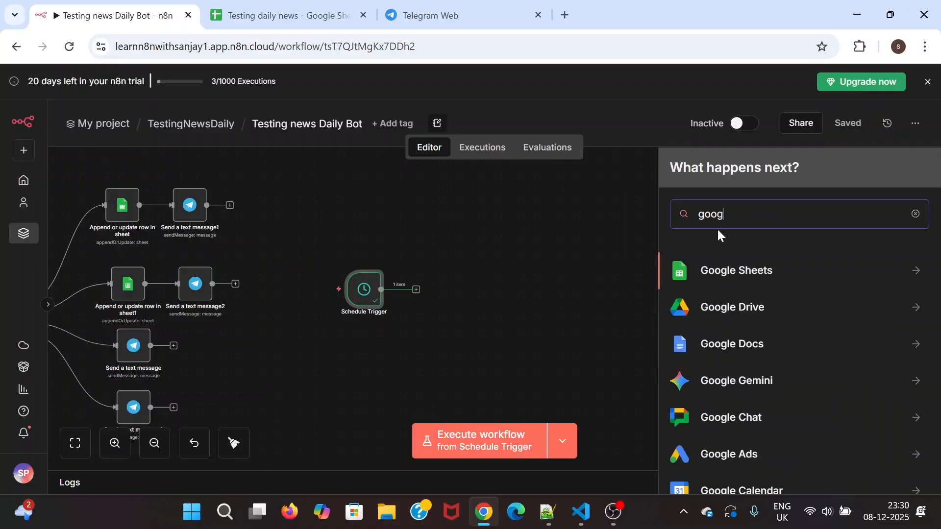
text(l)
click(737, 270)
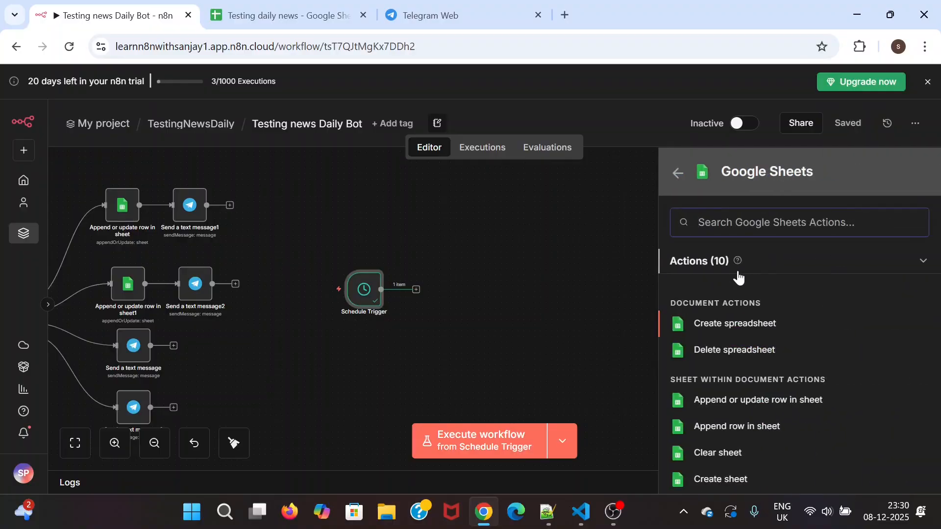
scroll(729, 370, down, 3)
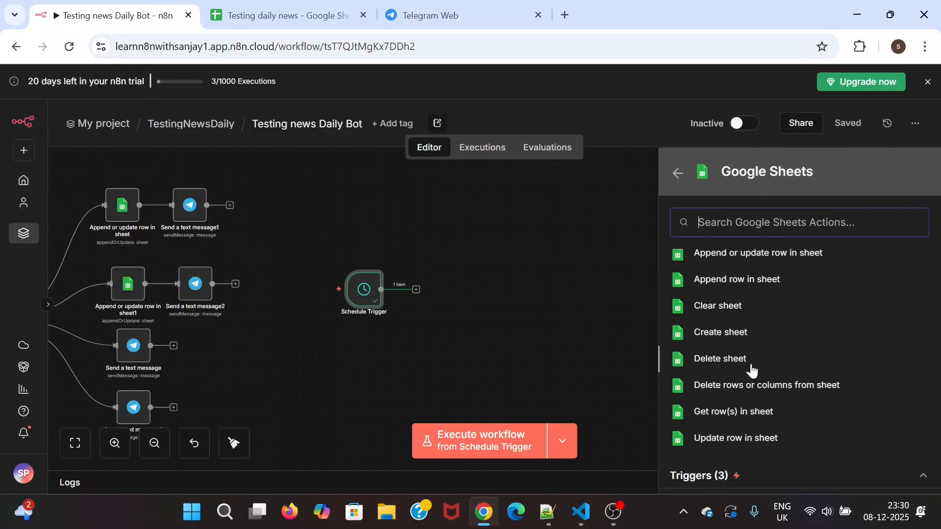
scroll(751, 346, up, 1)
scroll(757, 346, down, 1)
scroll(757, 330, up, 2)
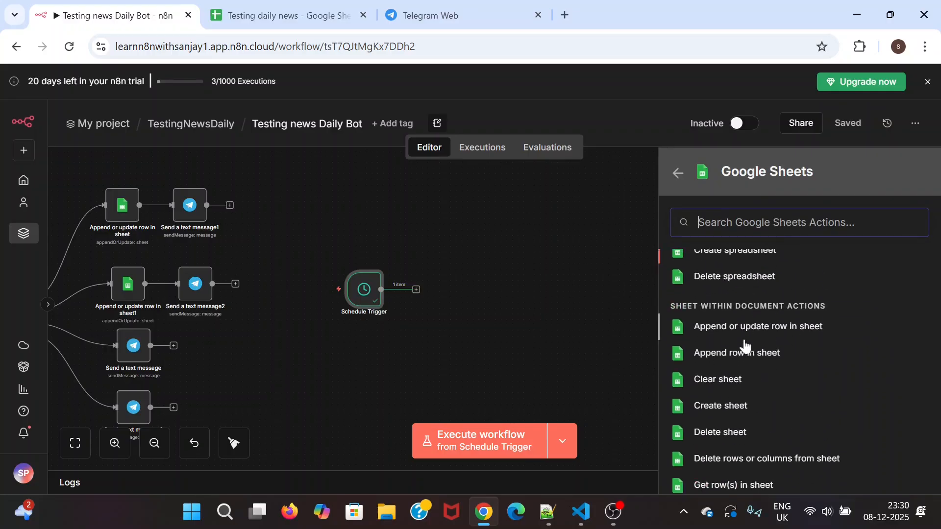
scroll(761, 396, down, 1)
scroll(760, 396, down, 1)
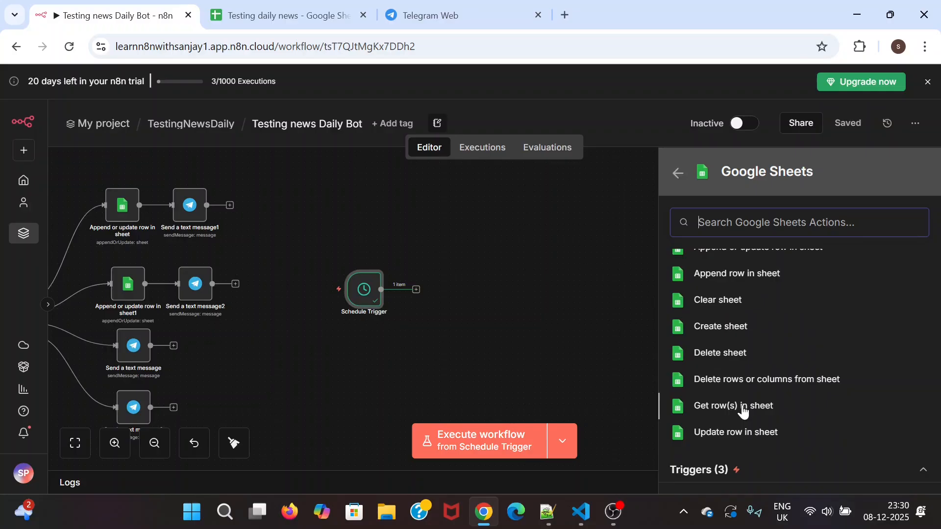
click(744, 408)
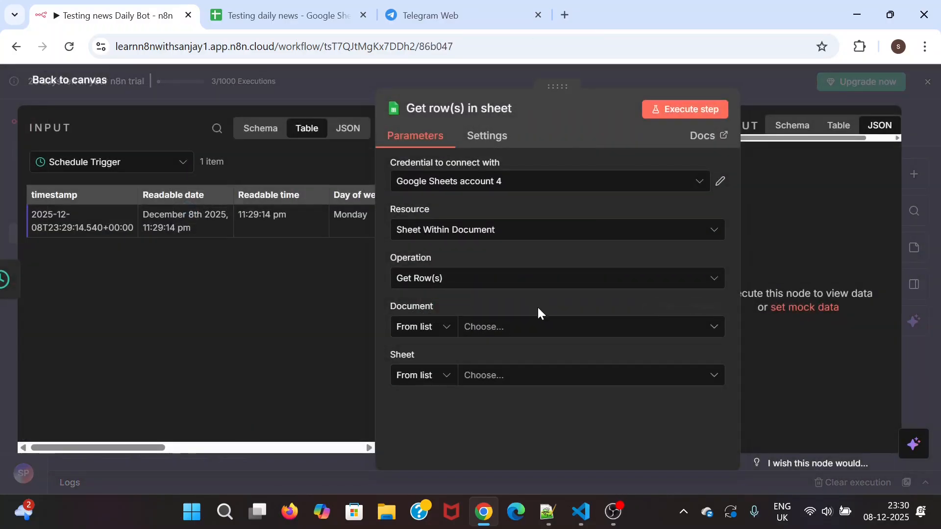
Create a new Google Sheets OAuth2 credential for the Get row(s) in sheet node, signing in with Google and granting n8n.cloud access
click(505, 185)
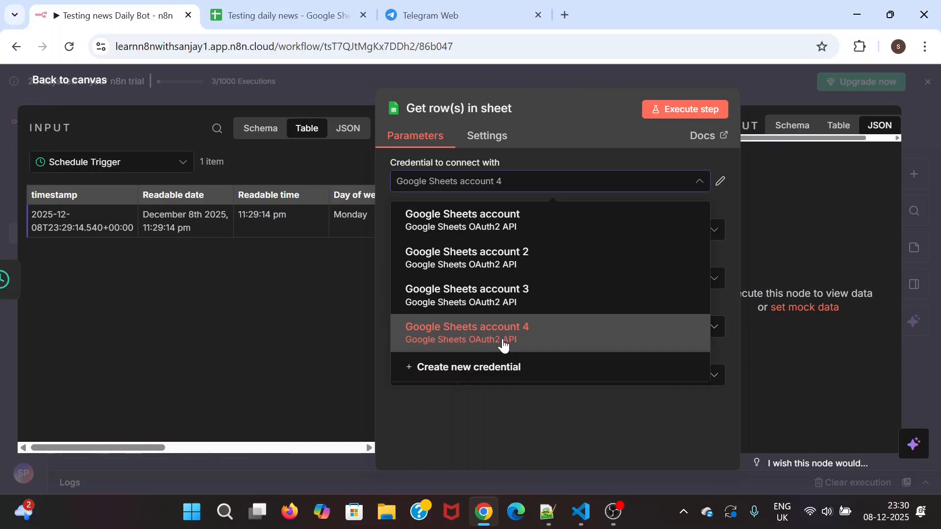
click(497, 373)
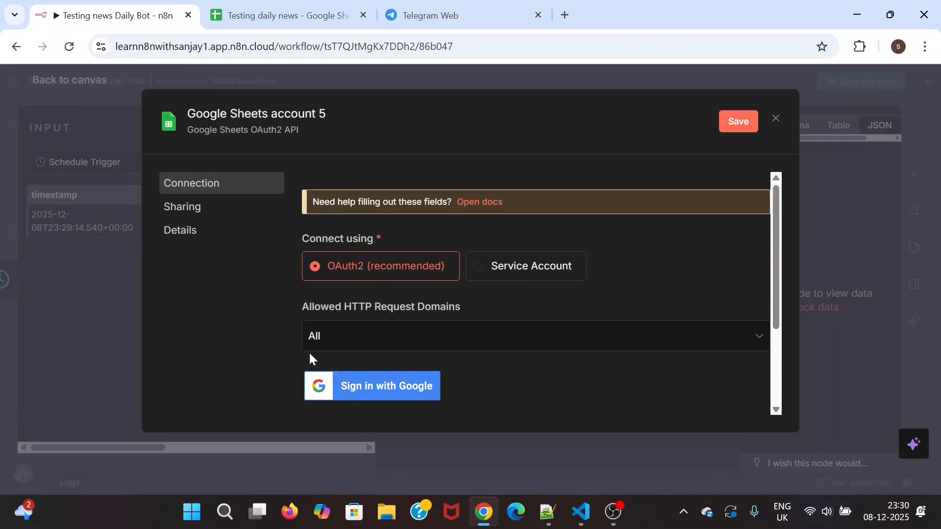
click(385, 393)
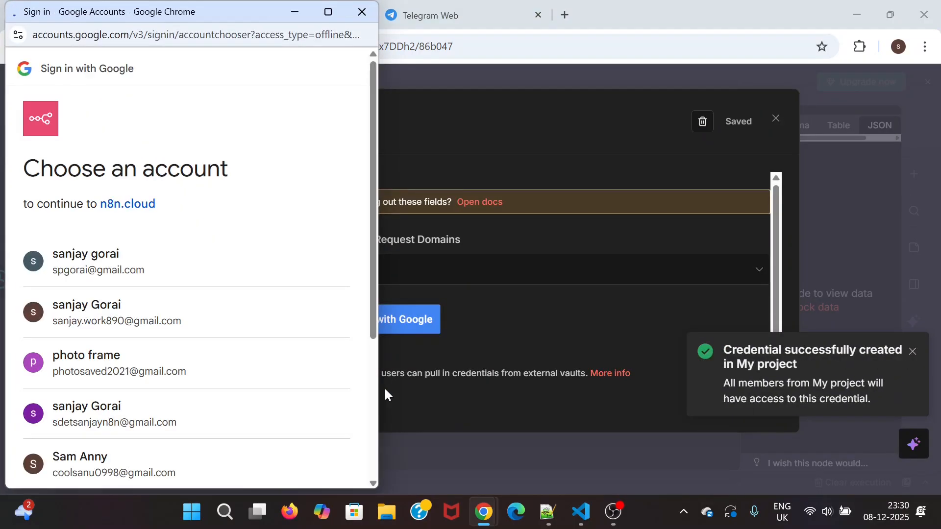
scroll(210, 336, down, 2)
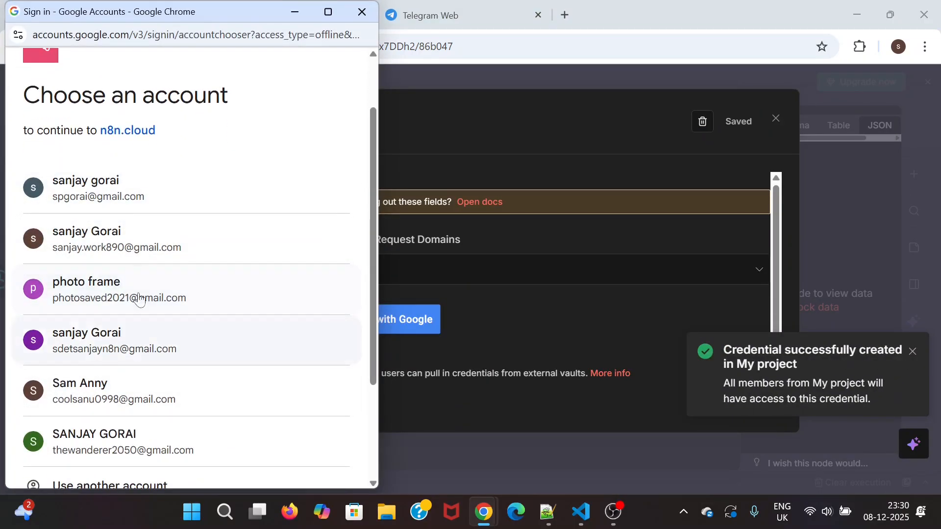
click(169, 350)
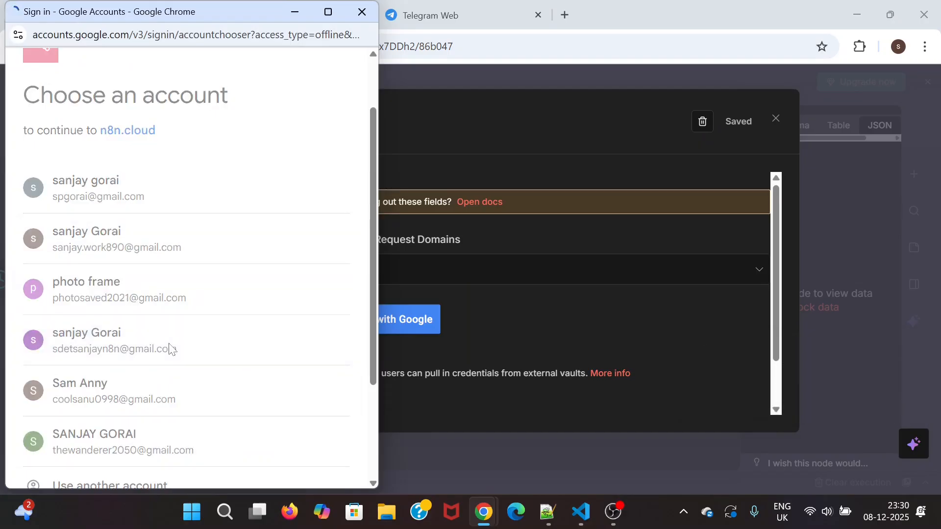
scroll(182, 346, down, 3)
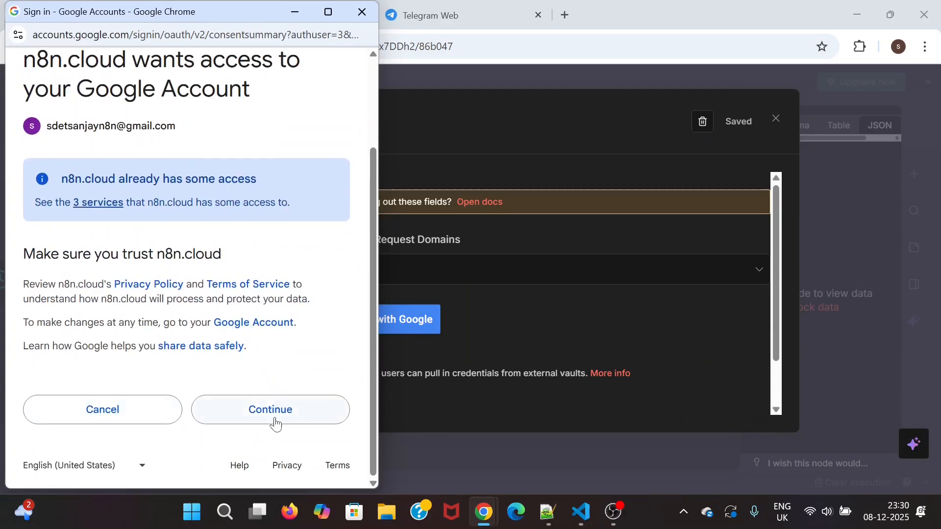
click(274, 418)
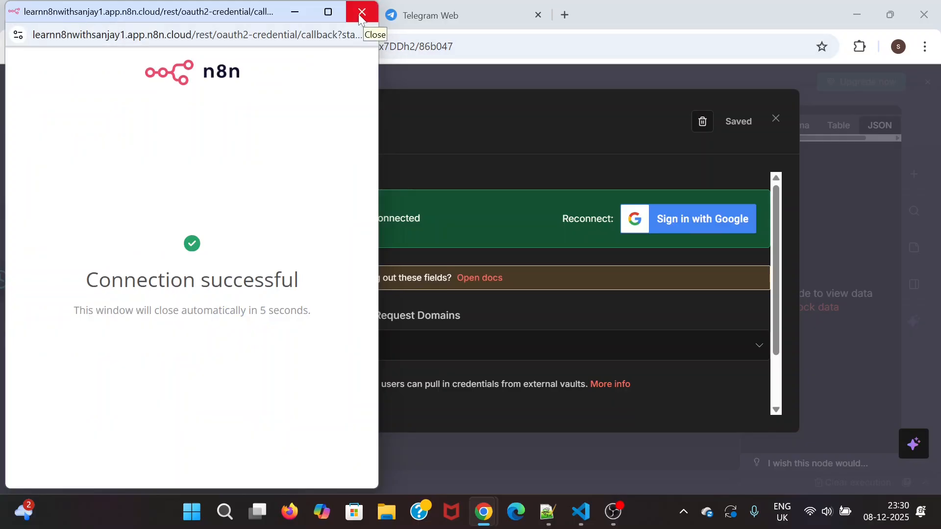
click(362, 14)
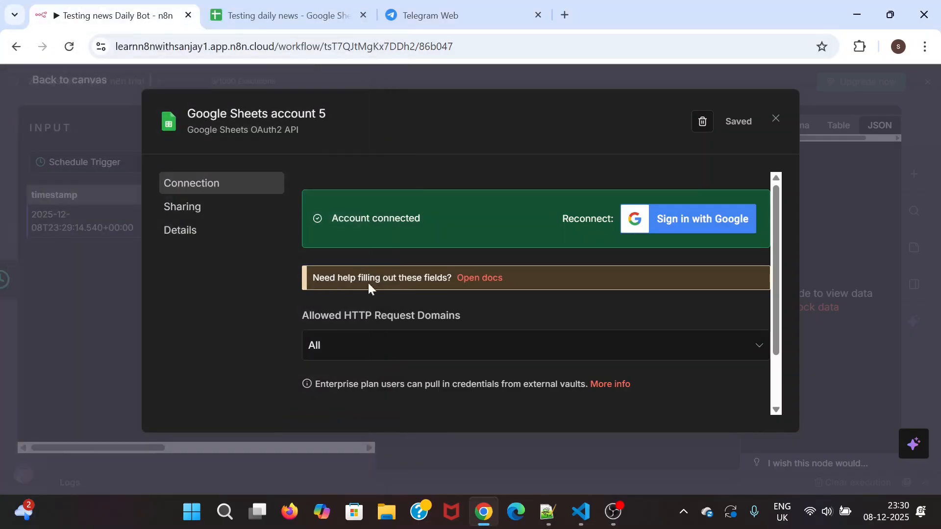
click(775, 119)
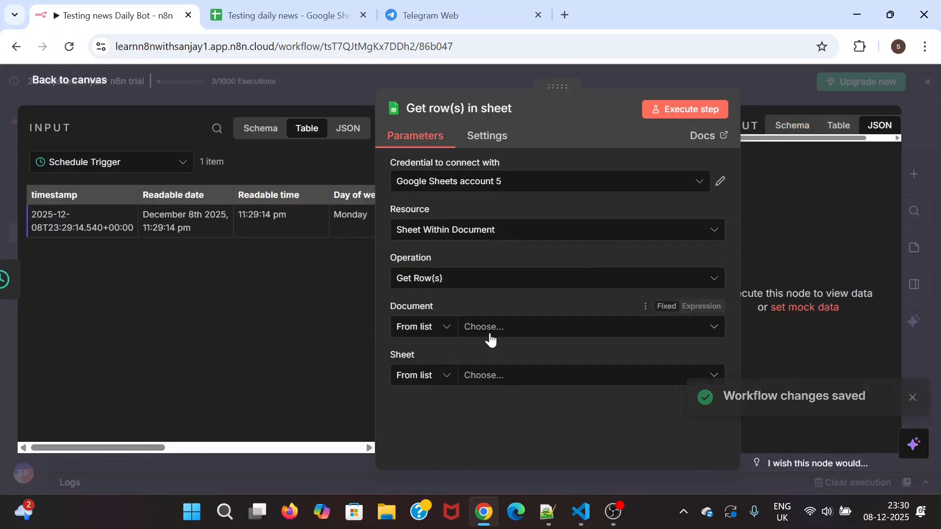
Set the Get row(s) in sheet node's document to Testing daily news and its sheet to Subscribers
click(515, 329)
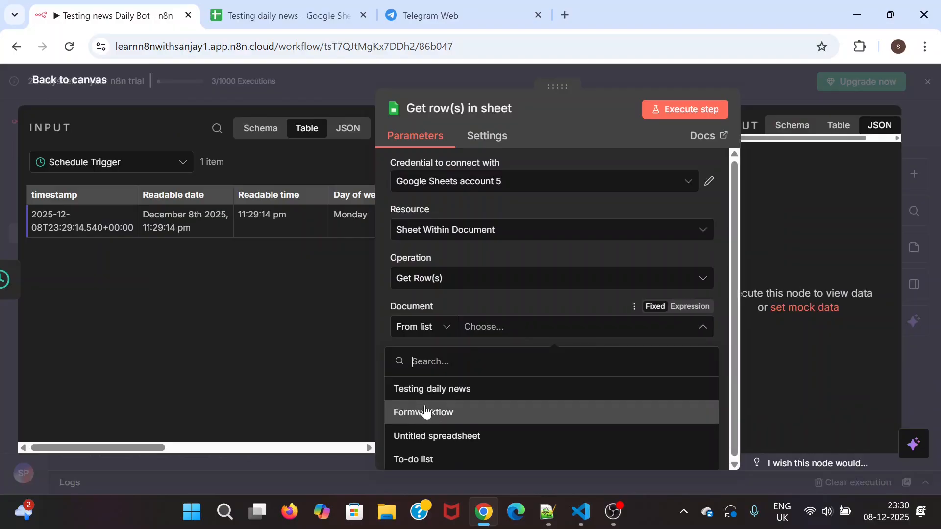
click(446, 392)
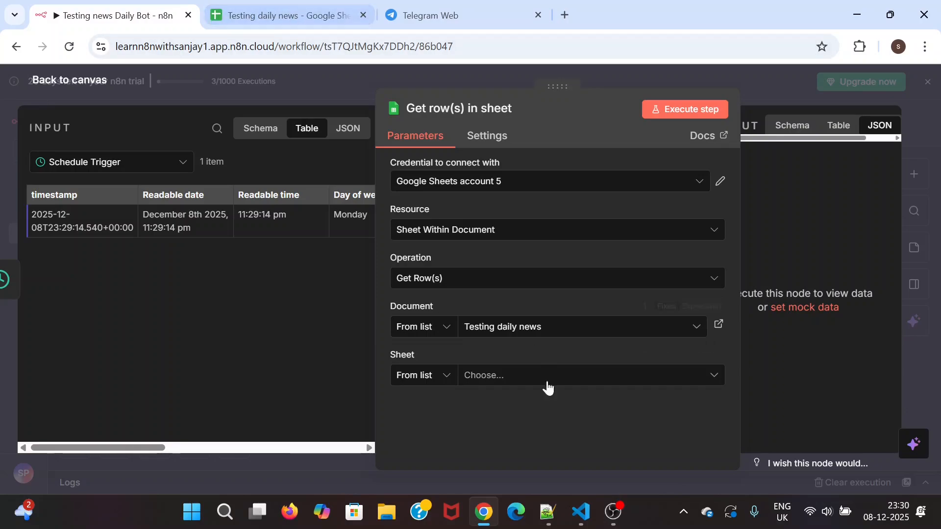
click(563, 381)
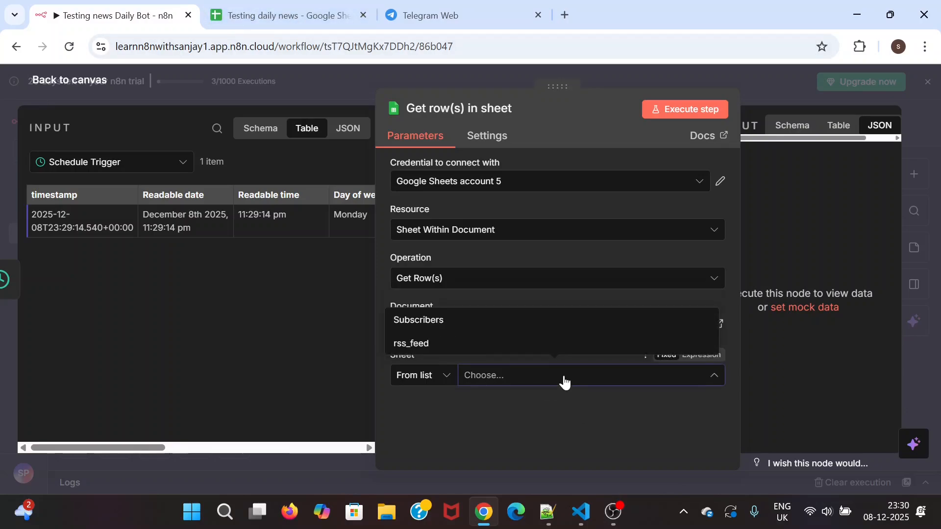
click(429, 323)
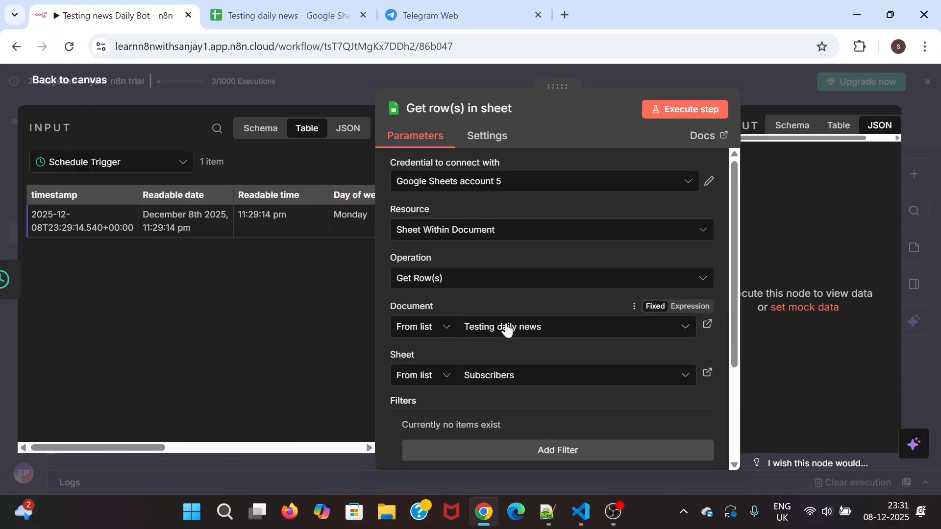
Compare the Get row(s) in sheet node's settings with the sheets in the Testing daily news spreadsheet
click(283, 19)
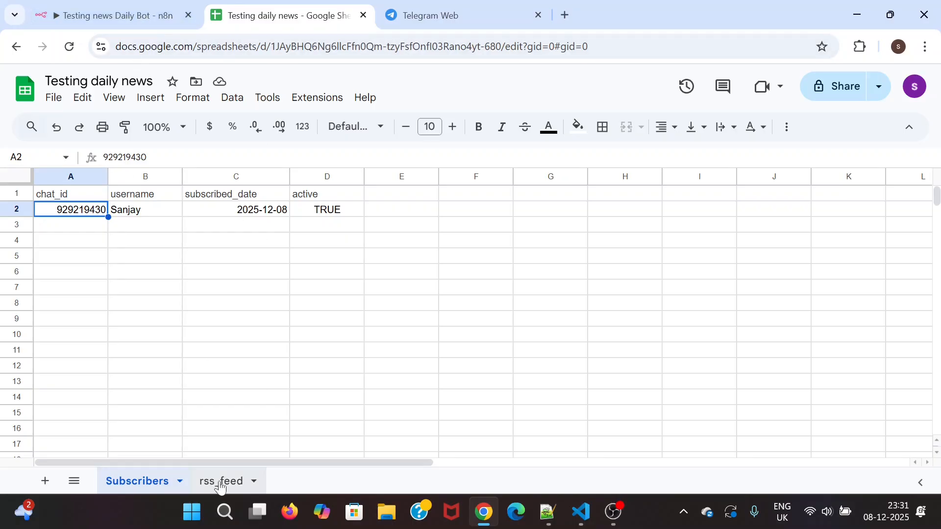
click(125, 19)
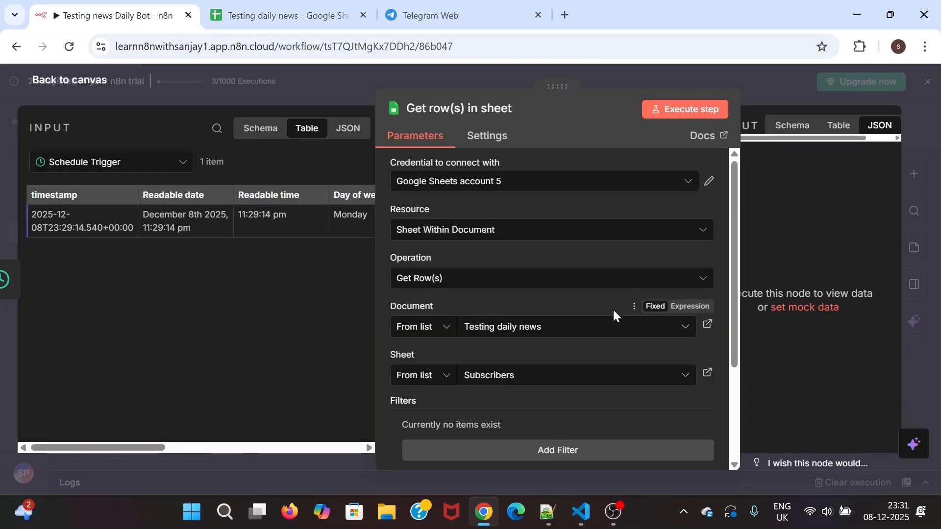
scroll(613, 307, down, 3)
scroll(592, 371, up, 3)
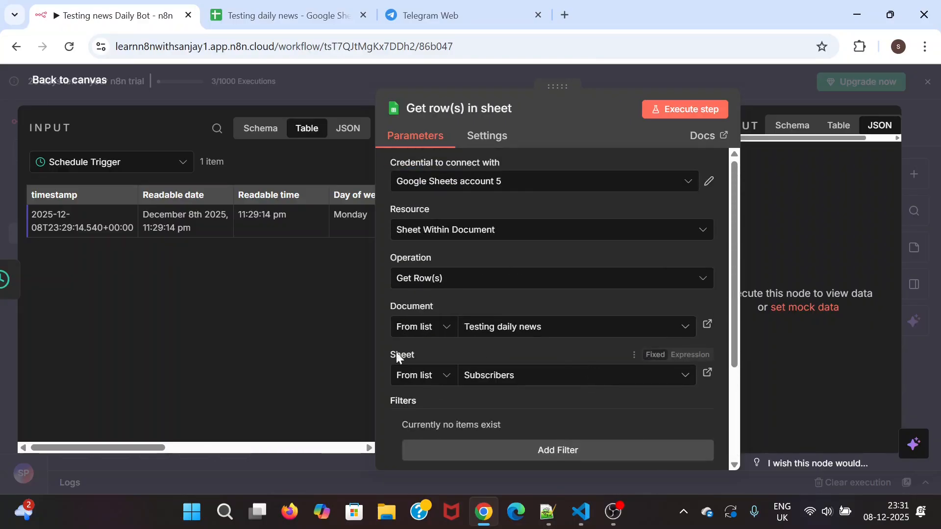
Return to the canvas and view the Schedule Trigger and its connected Get row(s) in sheet node up close
click(70, 84)
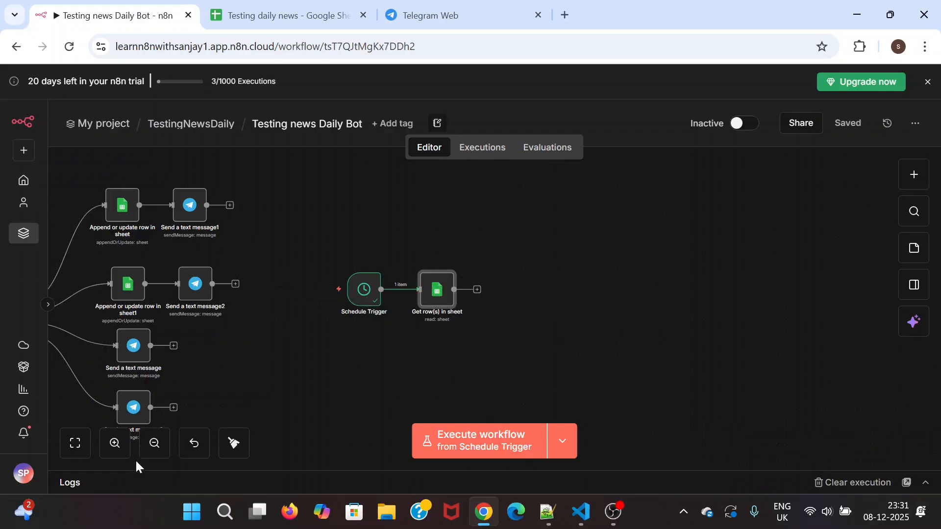
click(115, 443)
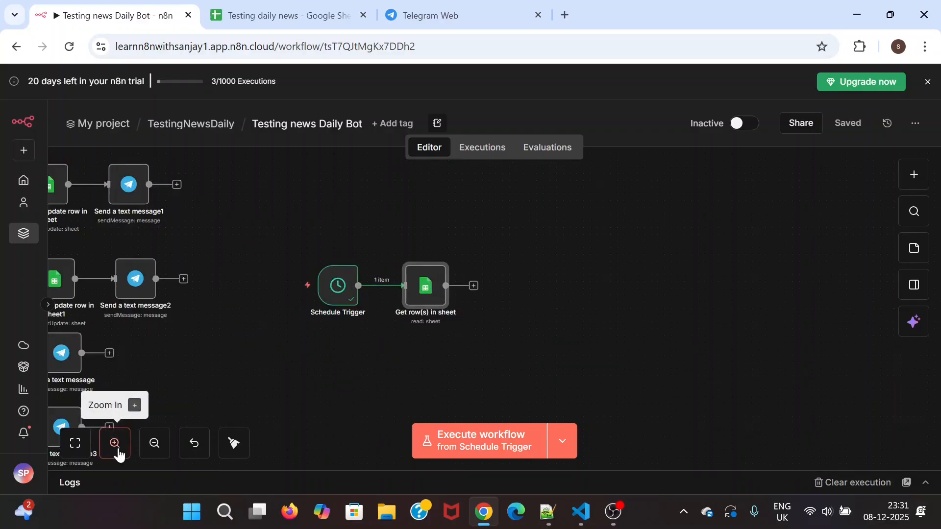
click(115, 443)
click(115, 443)
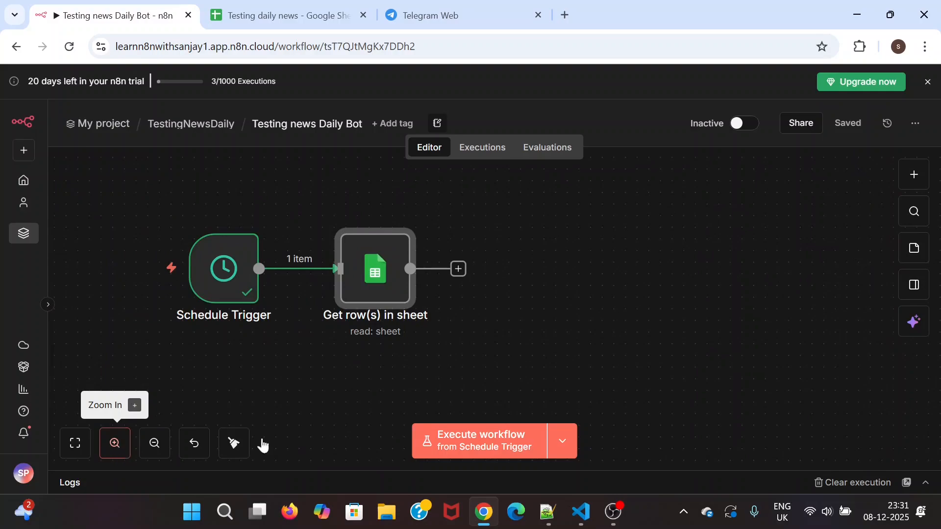
scroll(395, 387, right, 1)
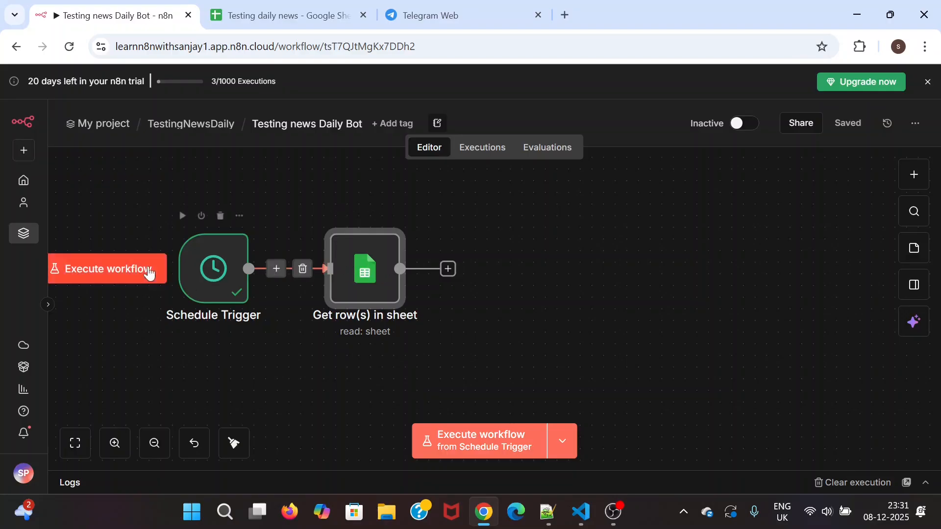
Execute the workflow from the Schedule Trigger and review the input data passed to the Get row(s) in sheet node
click(126, 269)
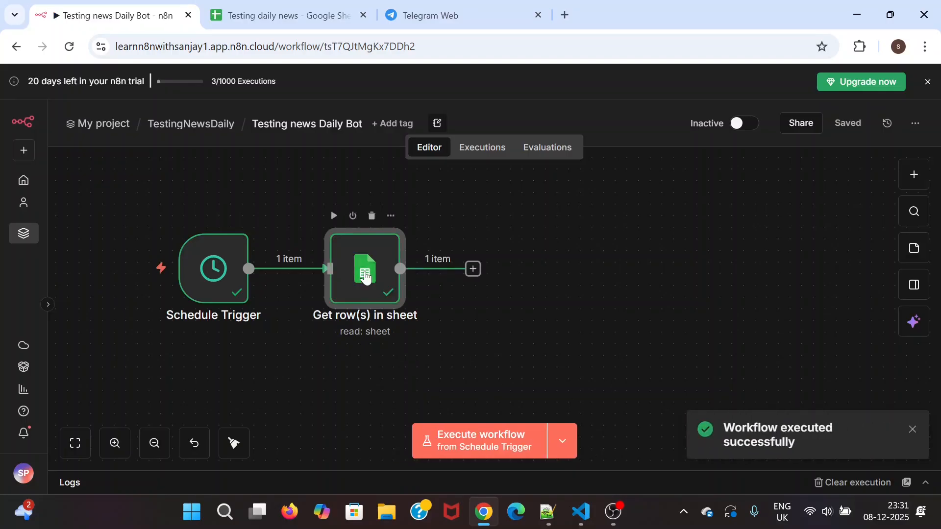
double_click(365, 276)
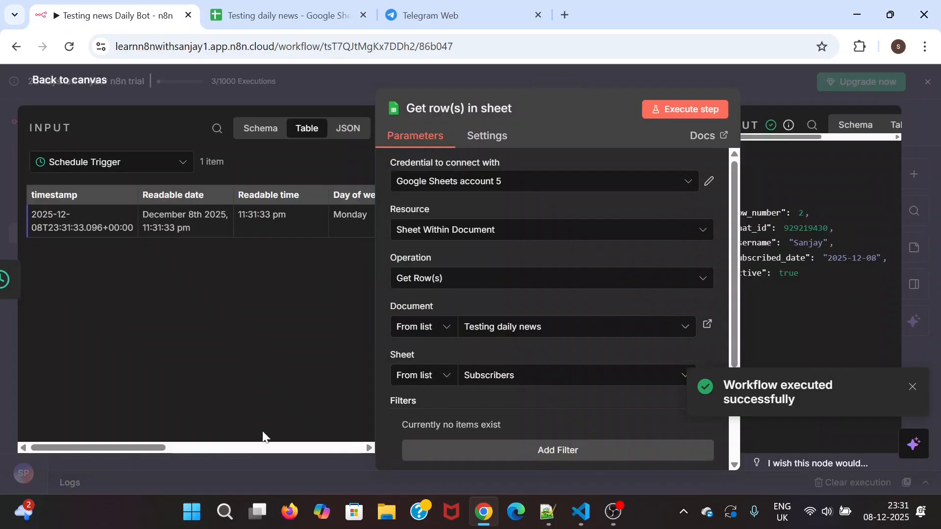
drag(162, 450, 419, 477)
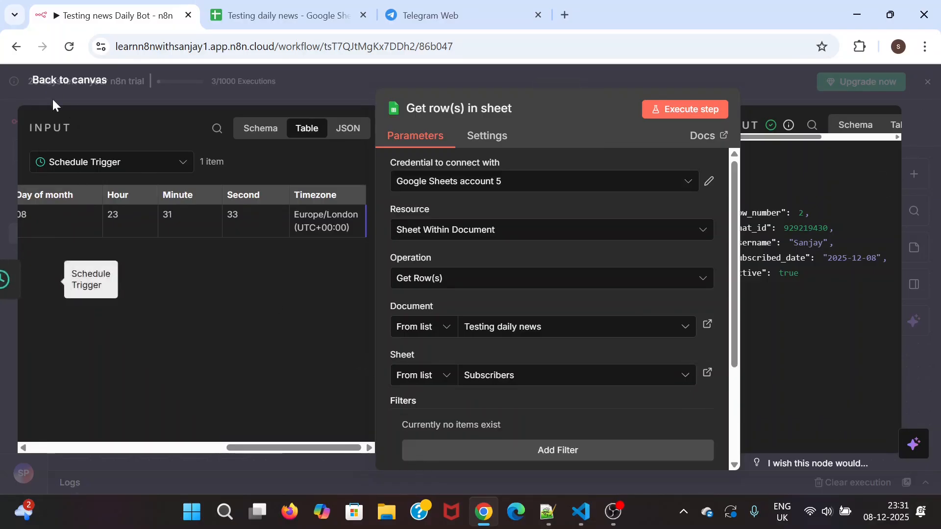
scroll(212, 387, left, 5)
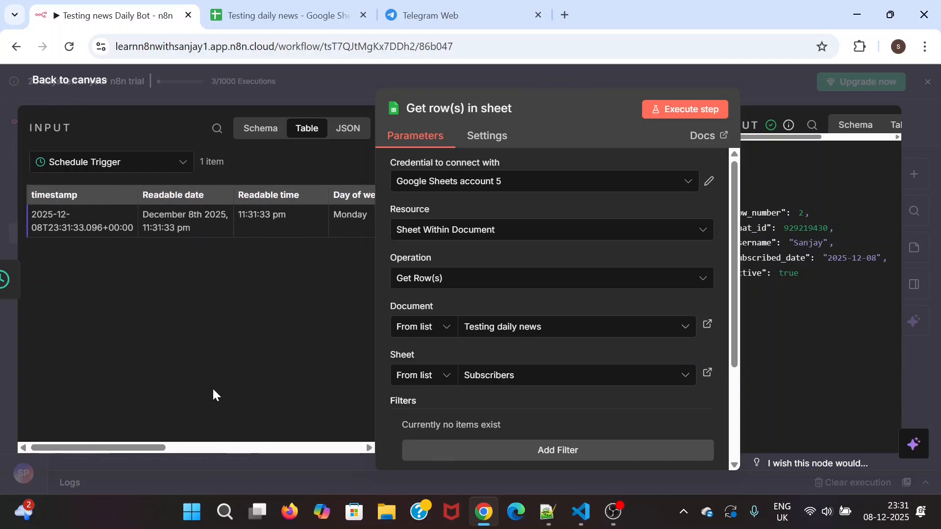
click(51, 80)
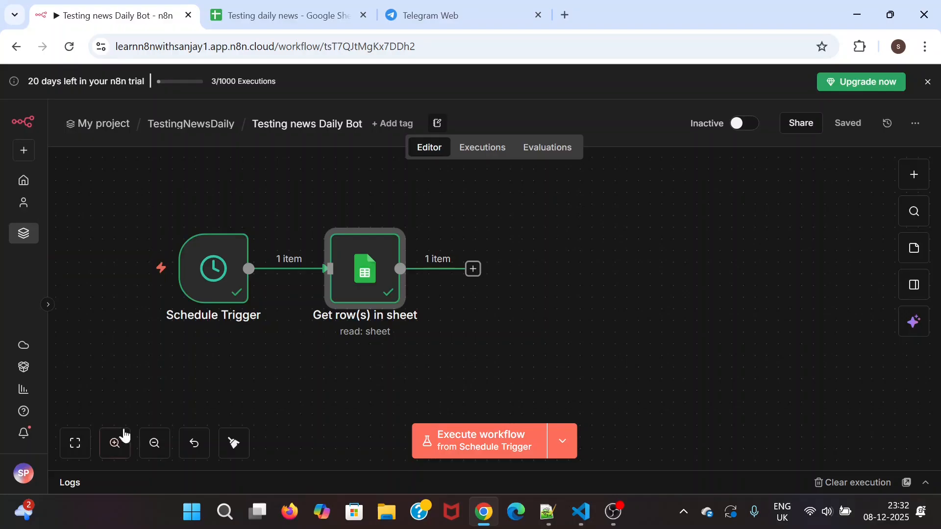
Compare the Get row(s) in sheet node's JSON output with the row in the Subscribers sheet, then return to the canvas
click(152, 445)
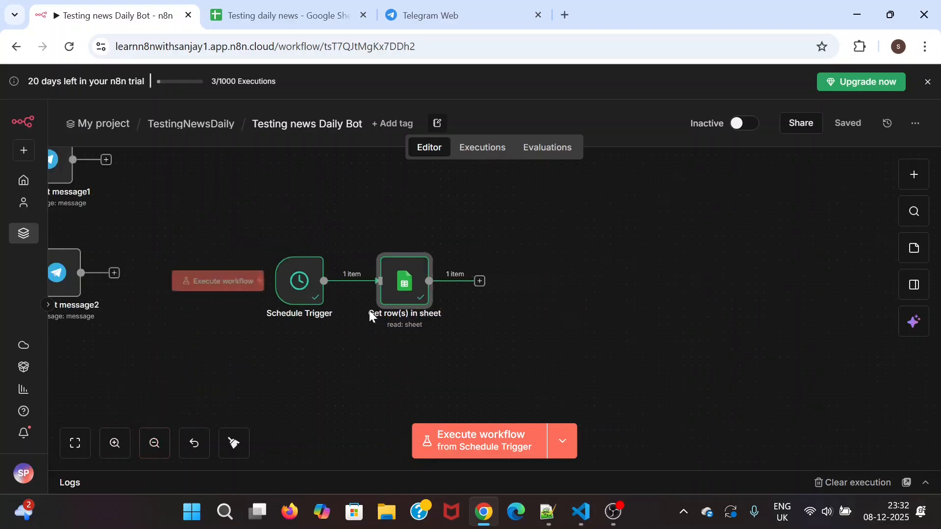
mouse_move(422, 294)
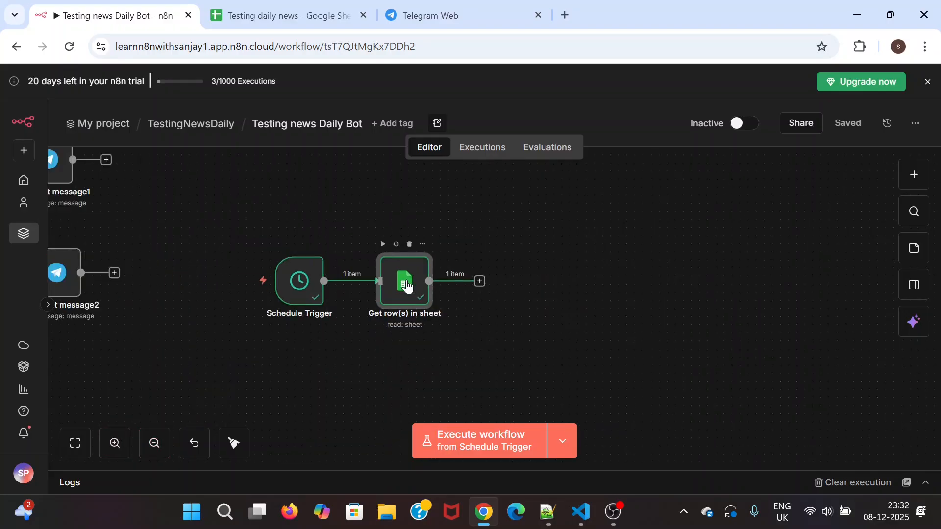
double_click(411, 289)
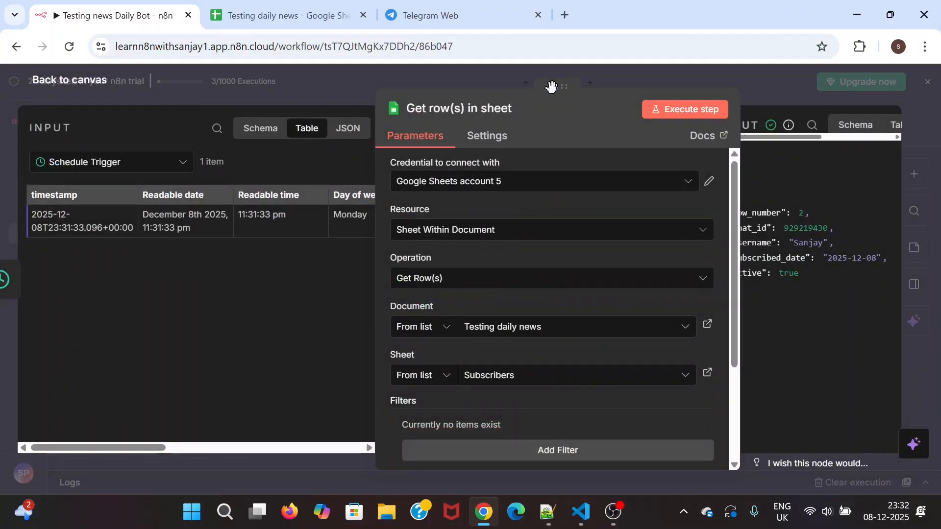
drag(553, 86, 456, 107)
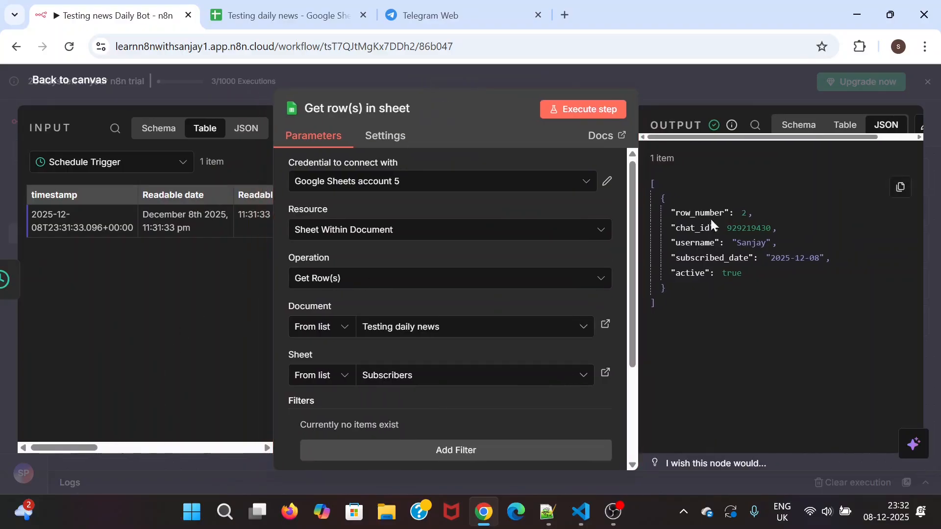
double_click(751, 243)
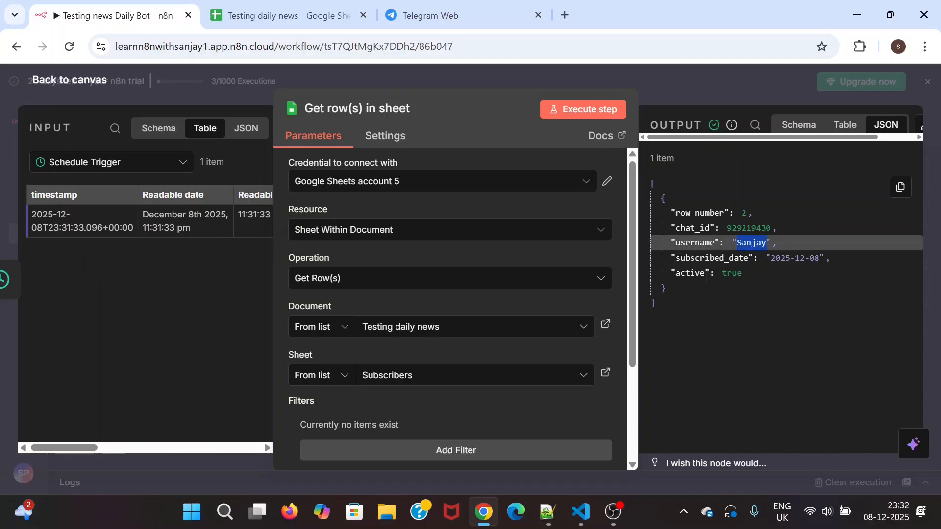
double_click(732, 273)
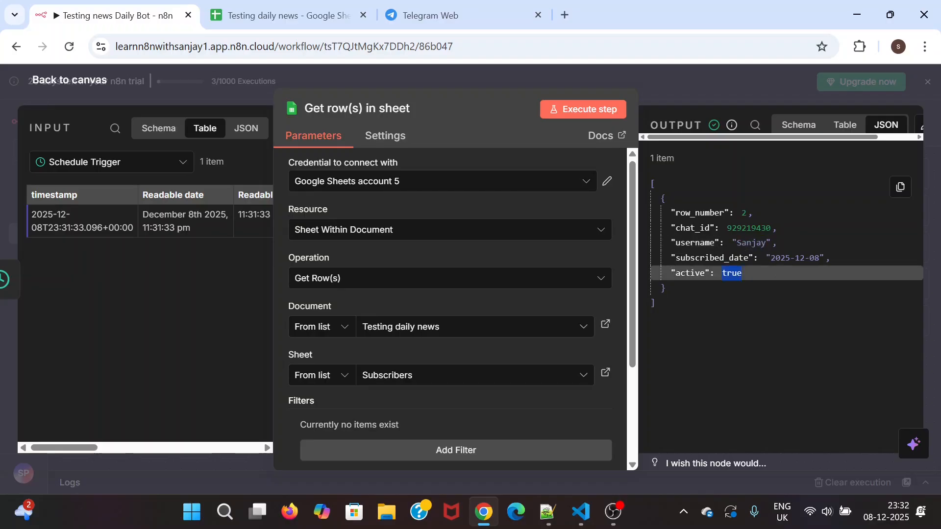
click(279, 16)
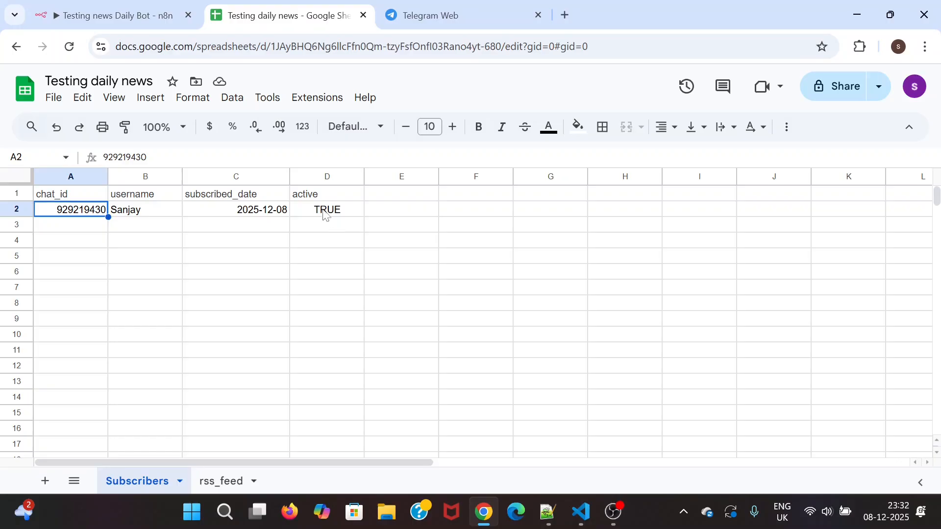
click(125, 17)
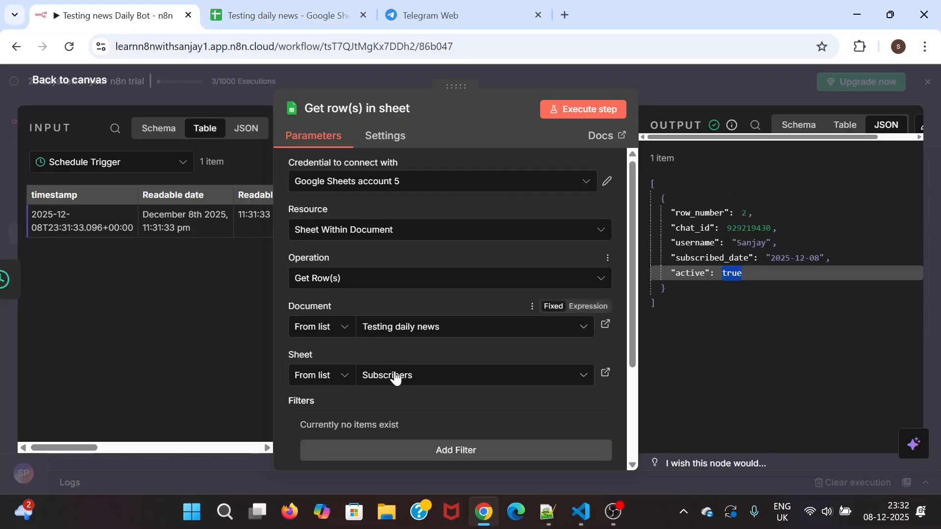
click(65, 81)
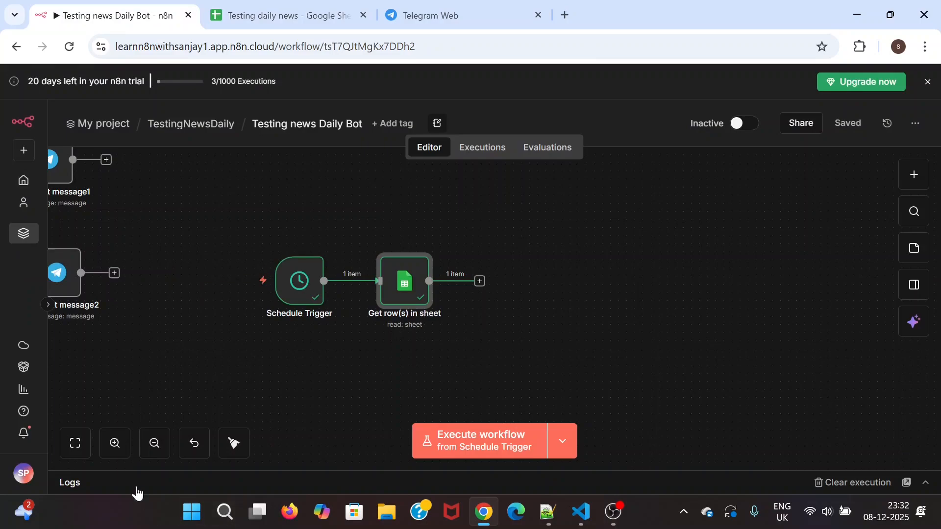
Add a Code in JavaScript node after the Get row(s) in sheet node
click(121, 452)
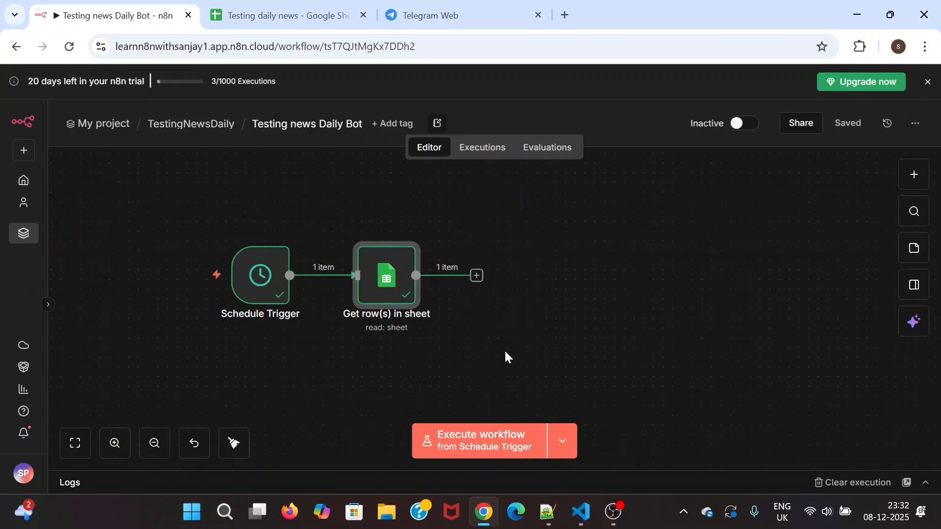
scroll(506, 352, right, 2)
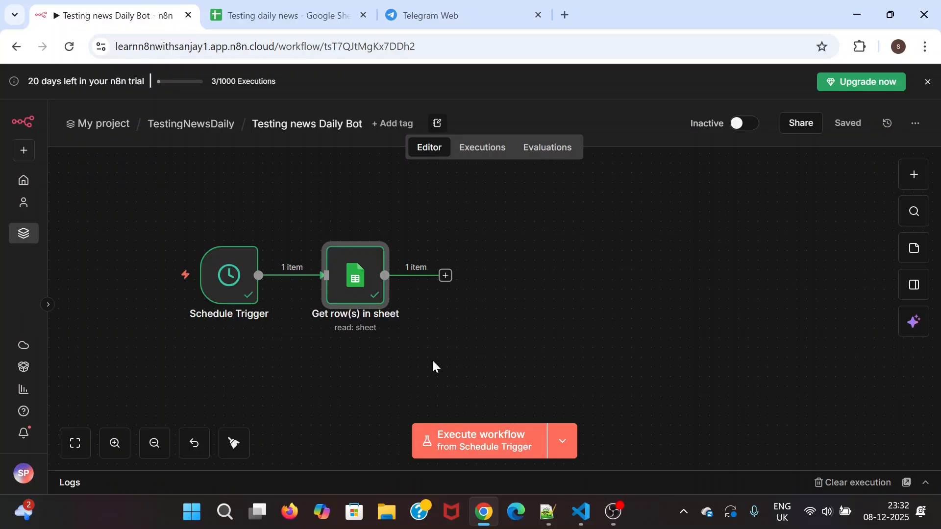
scroll(433, 364, right, 2)
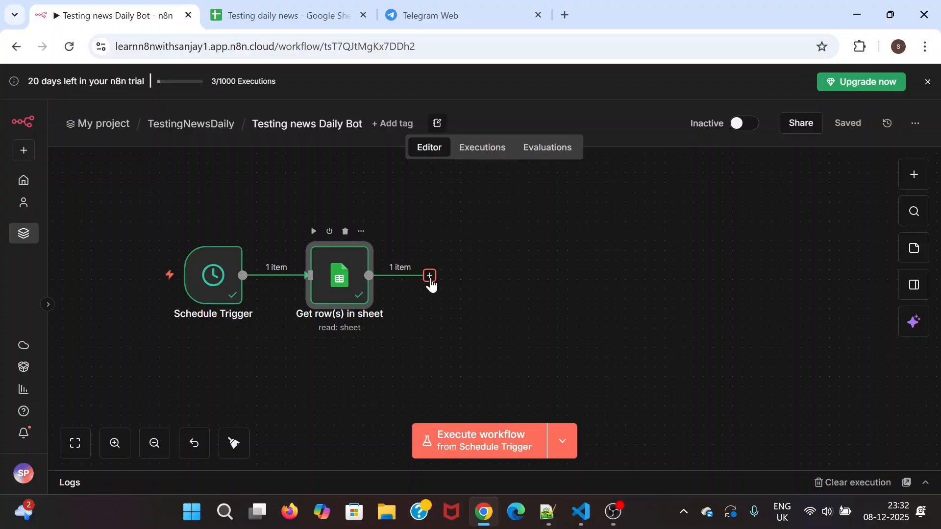
click(429, 276)
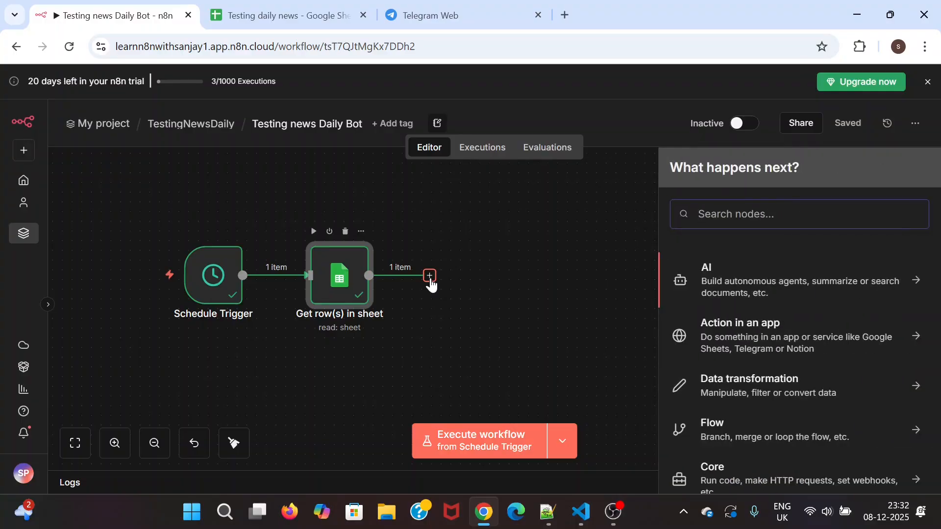
text(code)
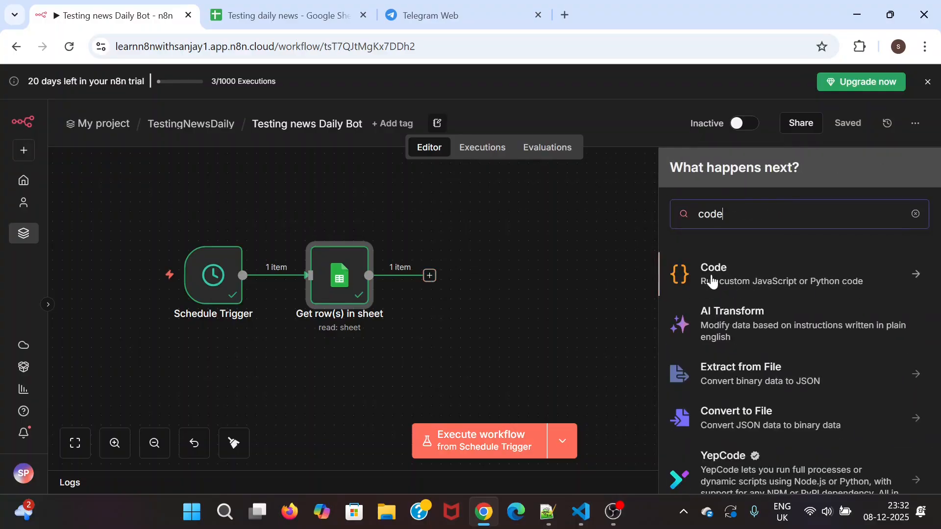
click(716, 277)
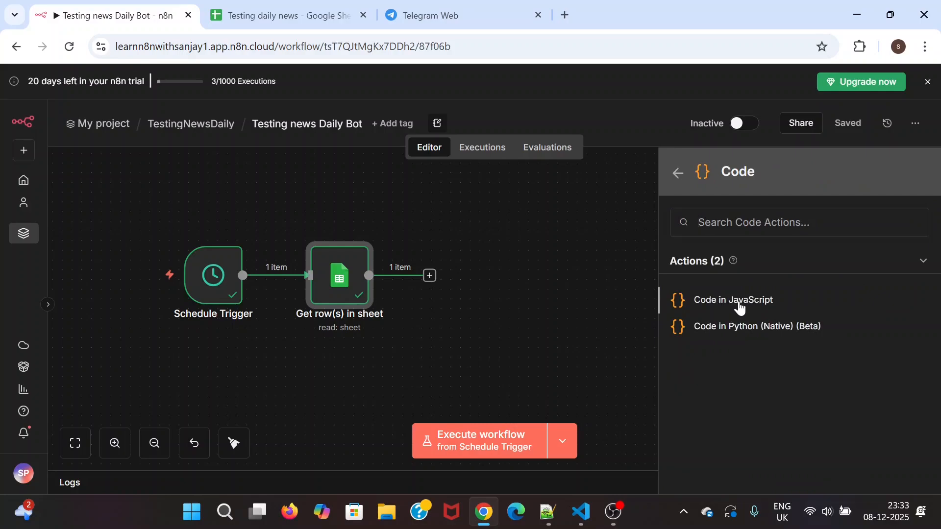
click(739, 305)
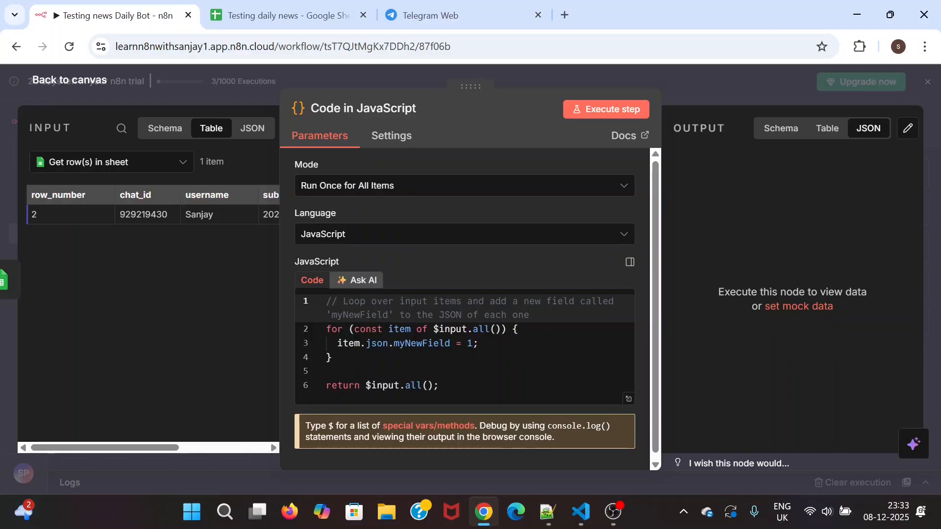
click(333, 357)
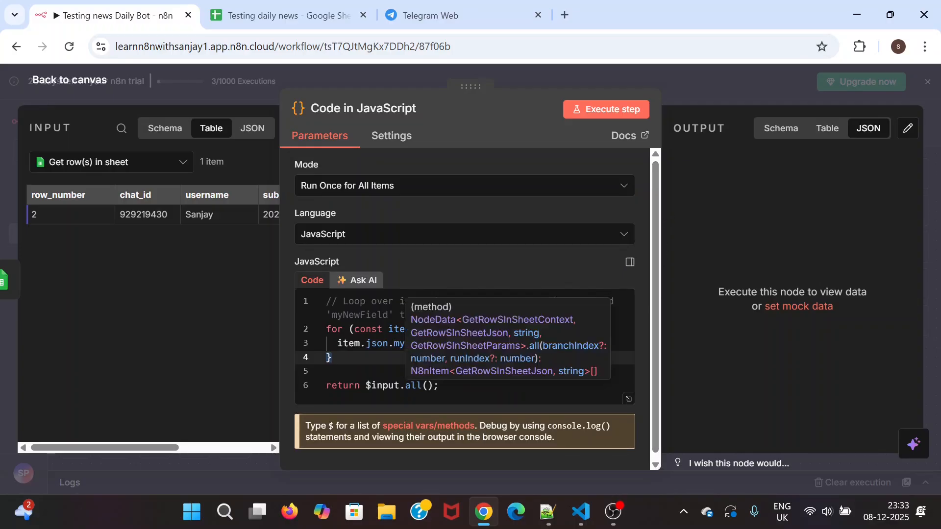
click(362, 234)
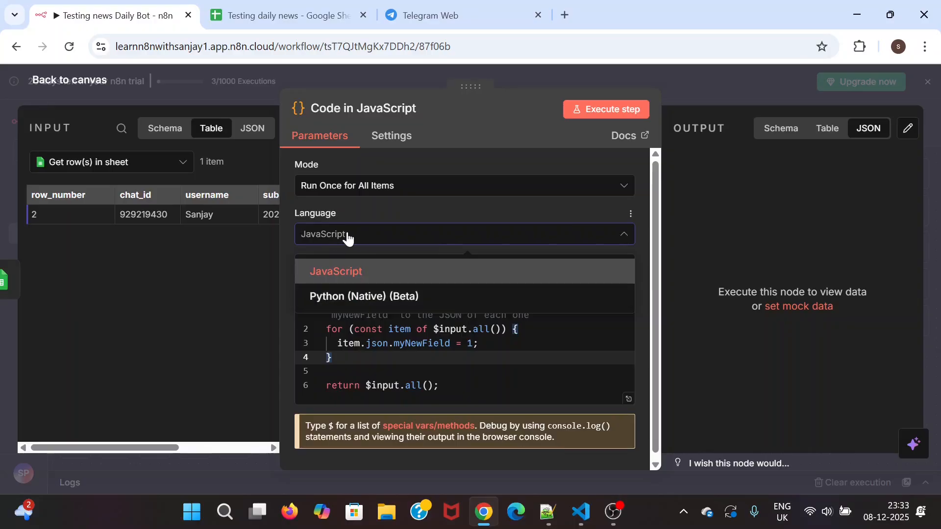
click(347, 238)
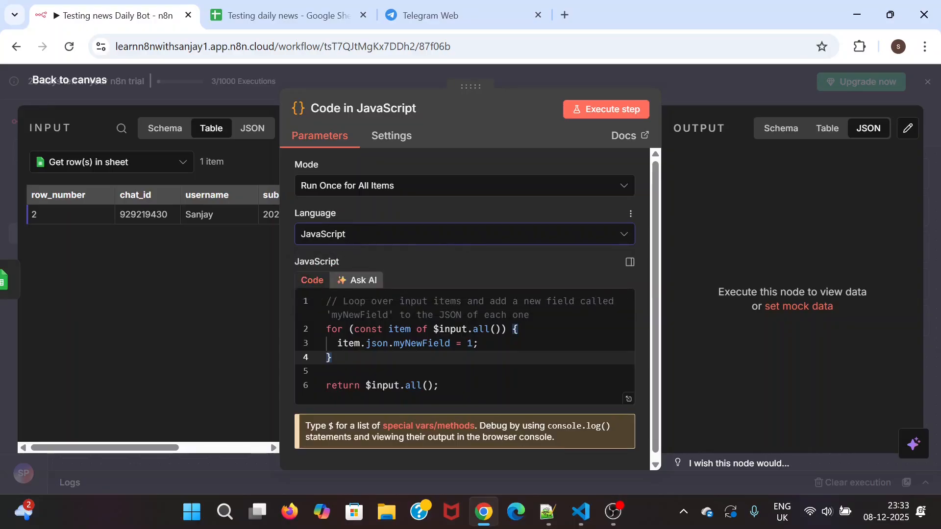
click(439, 343)
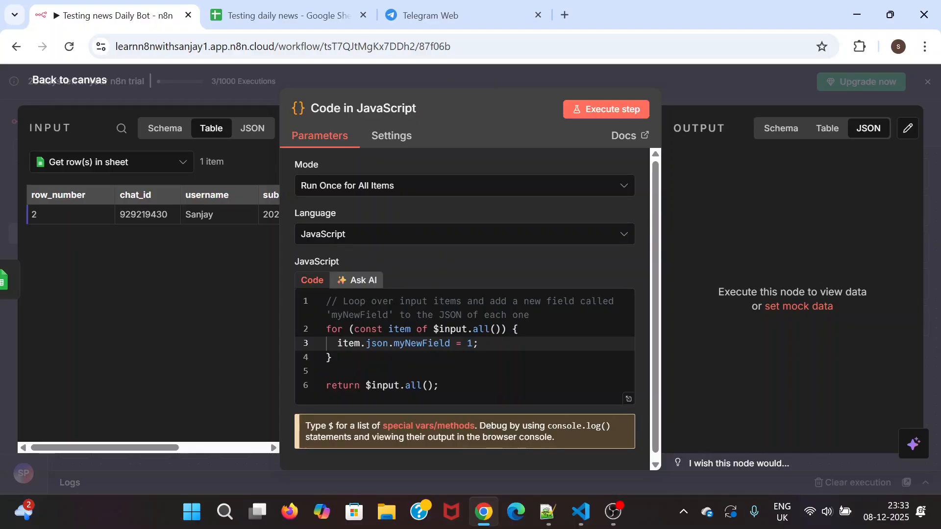
Replace the Code node's default JavaScript with the prepared script that filters active subscribers and returns their chat_id and username, and save the workflow
key(alt+Tab)
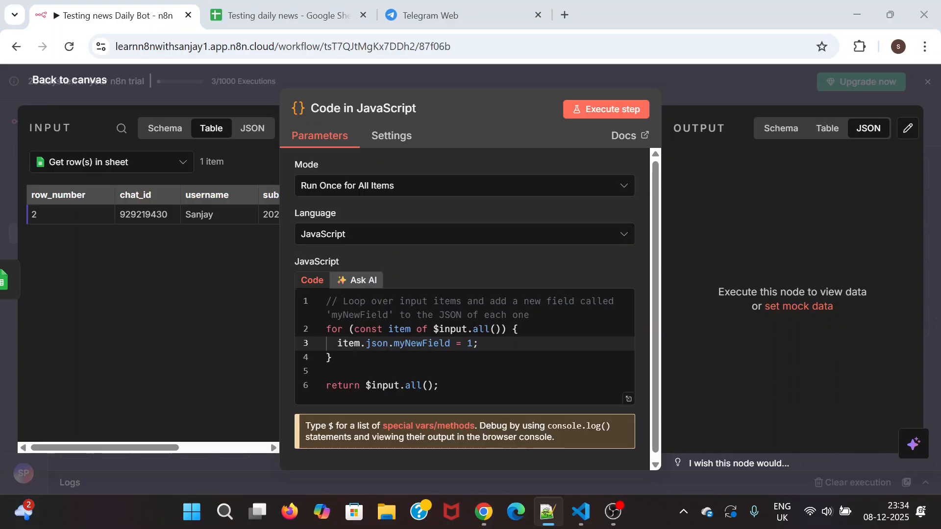
click(466, 372)
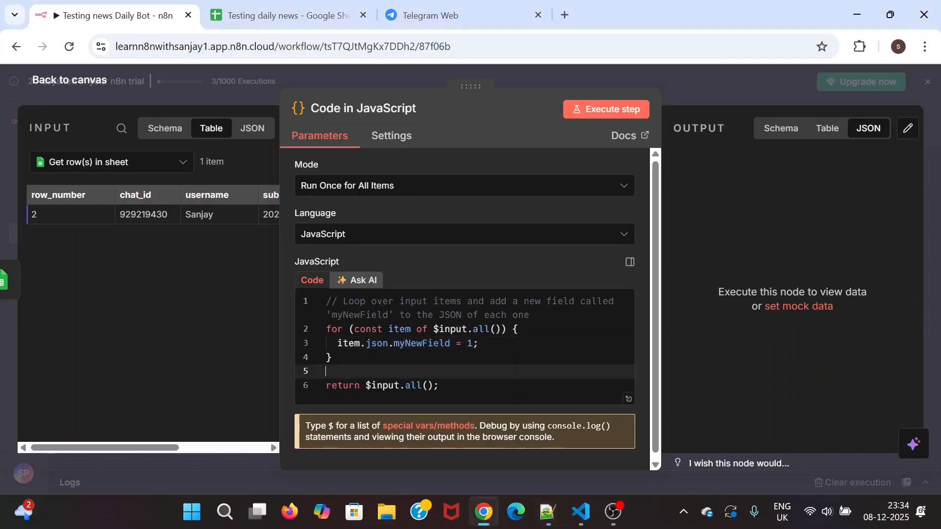
key(ctrl+a)
key(ctrl+v)
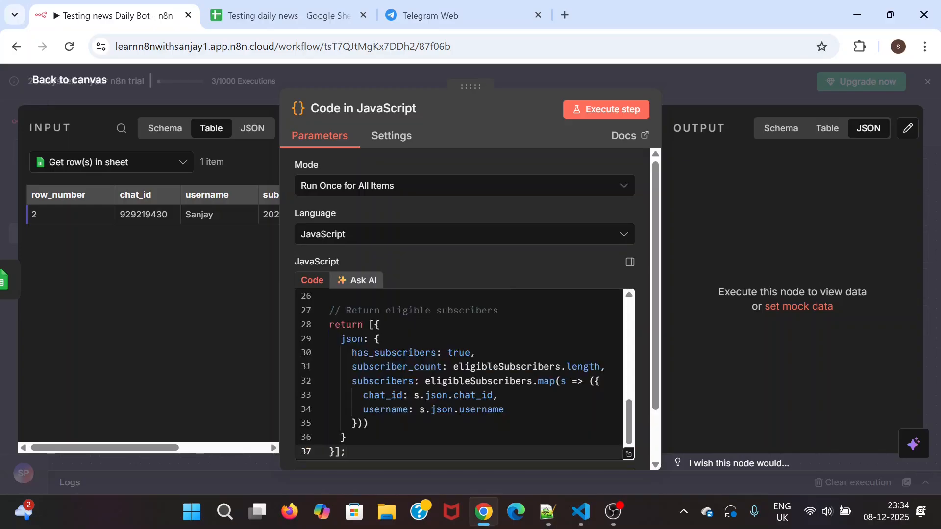
scroll(460, 375, up, 8)
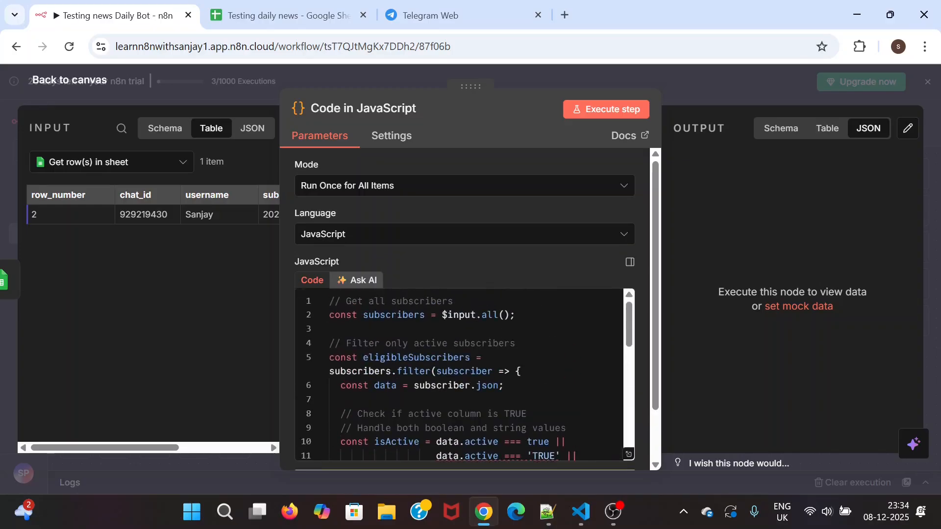
key(ctrl+s)
Review the Code node's subscriber-filtering script, from the active-column check to the returned fields, against the columns of the Subscribers sheet
click(486, 358)
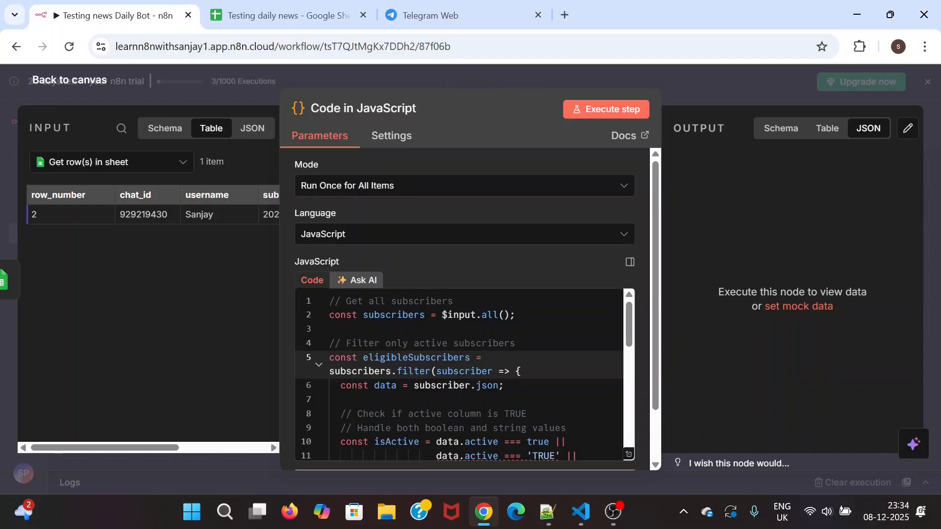
click(271, 19)
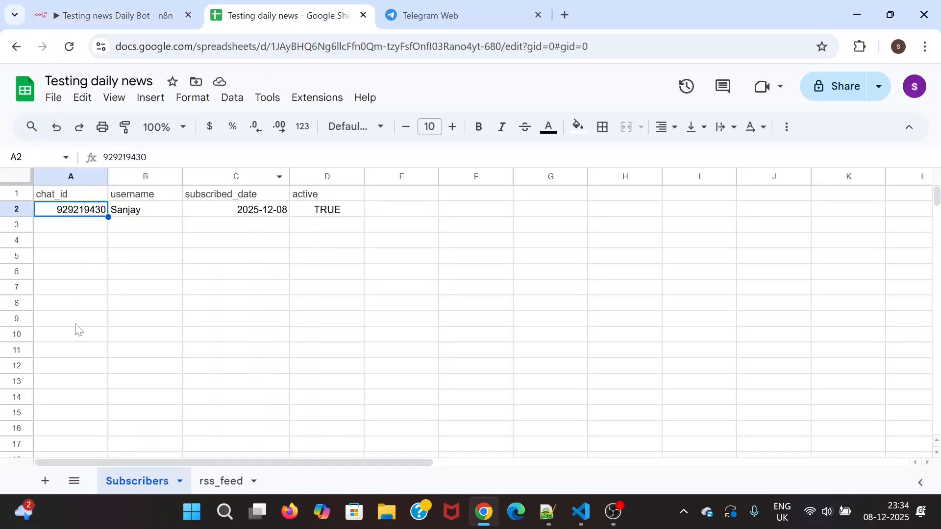
click(149, 17)
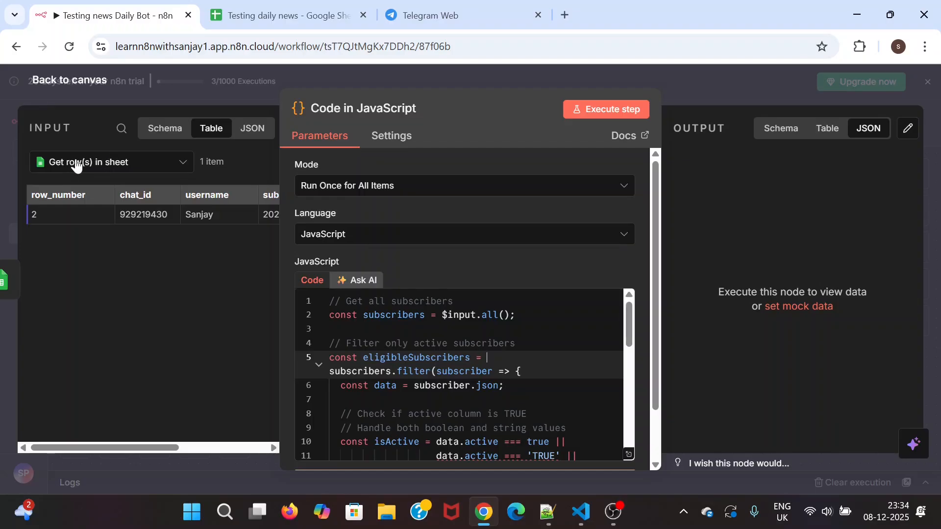
scroll(460, 374, down, 2)
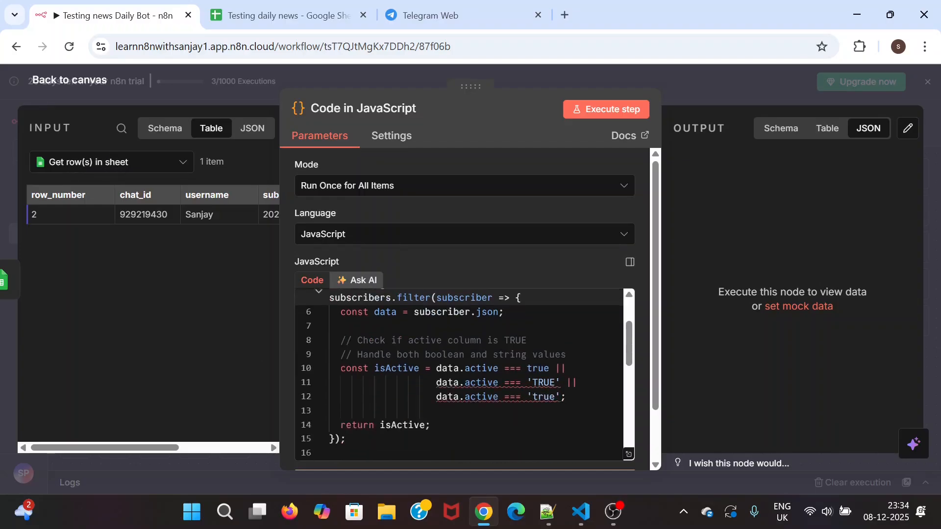
scroll(459, 375, up, 2)
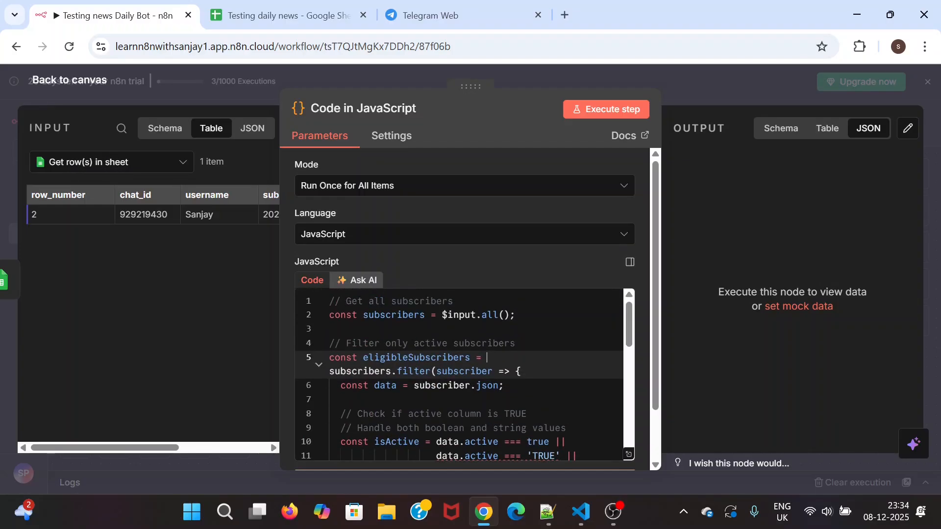
scroll(460, 374, down, 3)
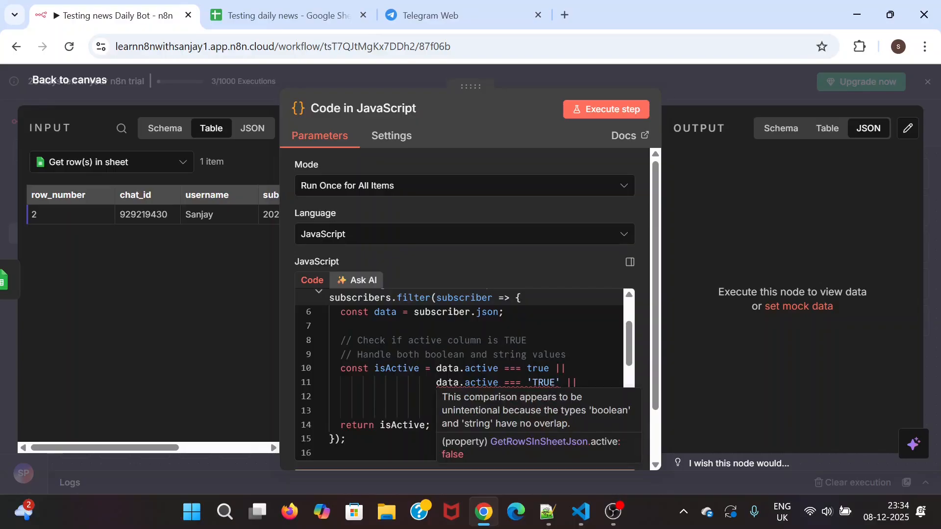
scroll(460, 375, down, 2)
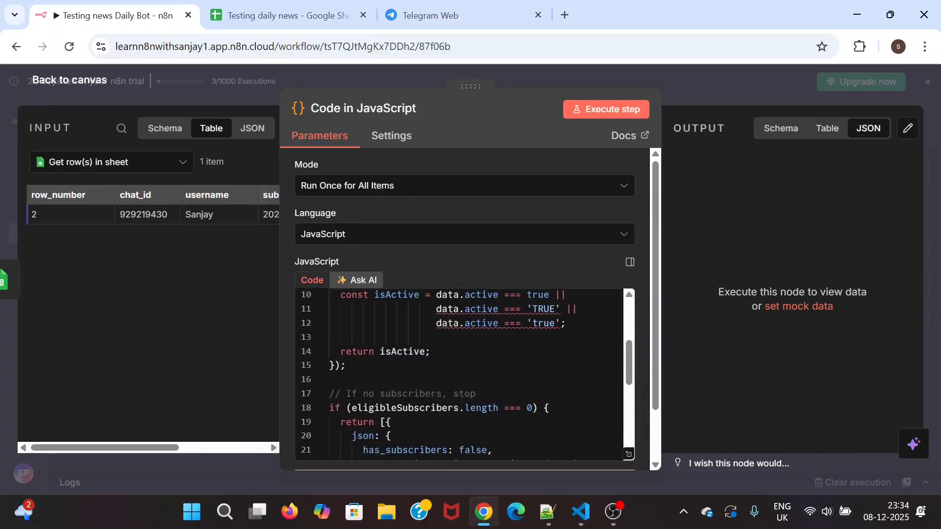
scroll(464, 374, up, 2)
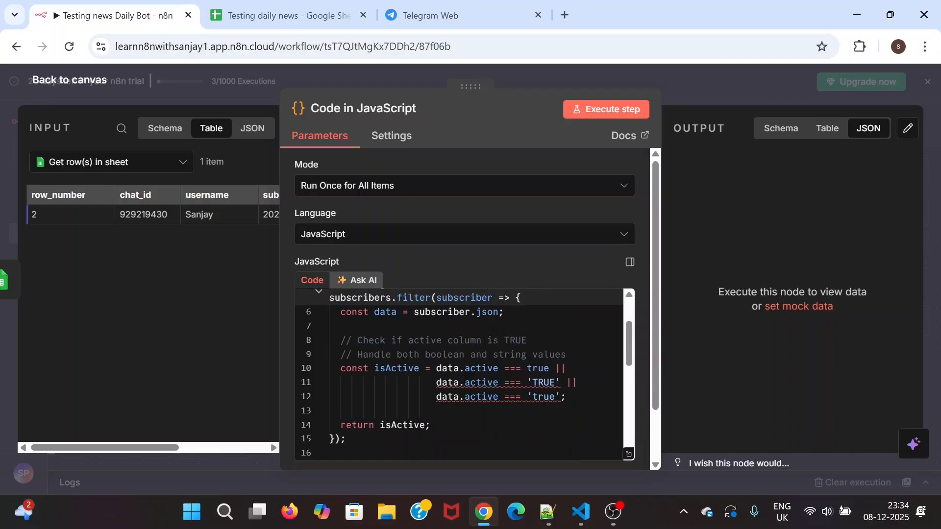
scroll(460, 375, down, 4)
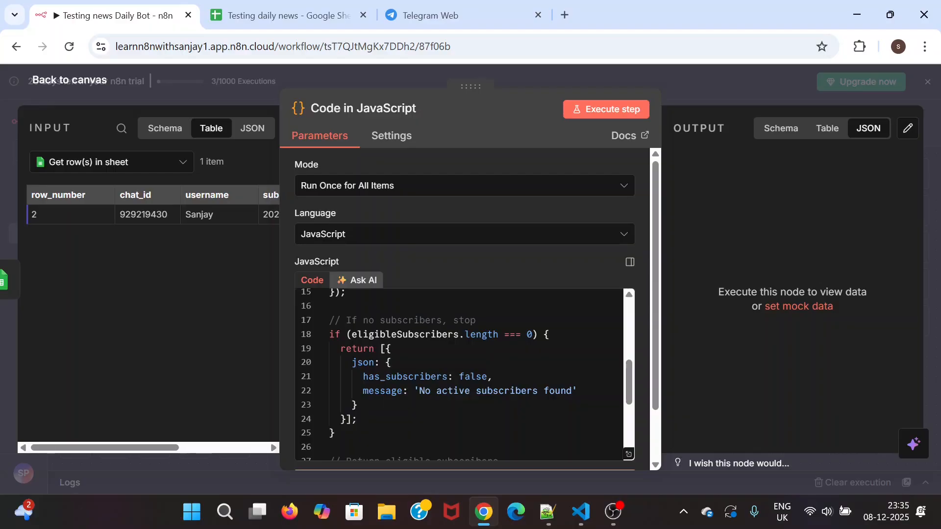
scroll(459, 375, down, 4)
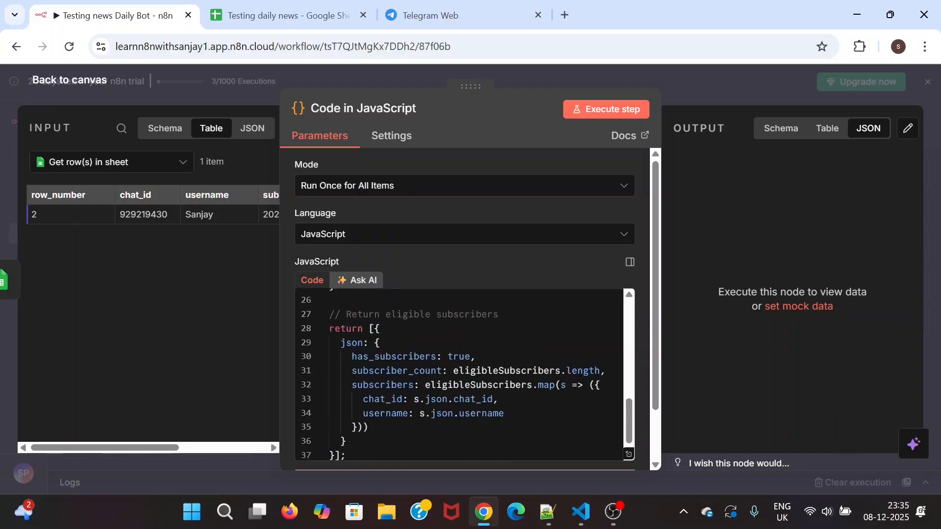
scroll(460, 375, up, 2)
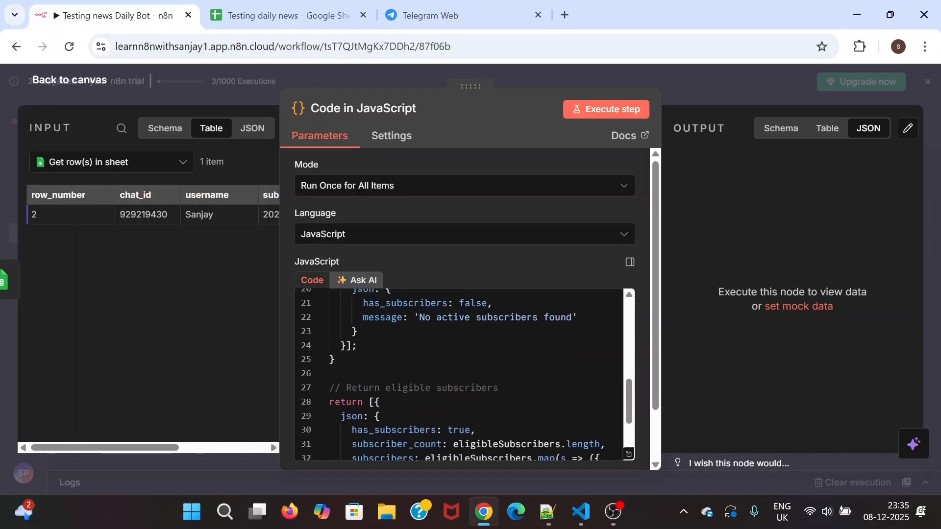
scroll(459, 375, down, 2)
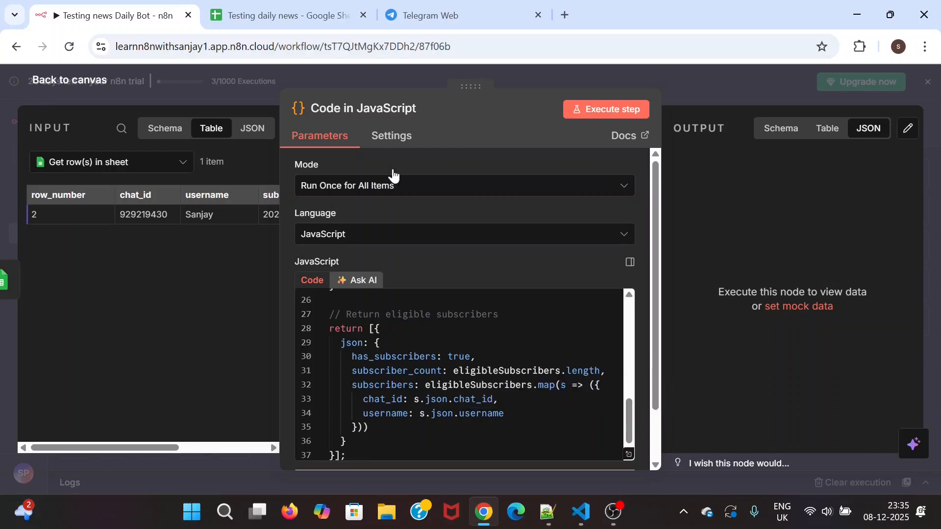
Execute the Code in JavaScript node to produce the filtered subscriber data, then return to the canvas
click(601, 114)
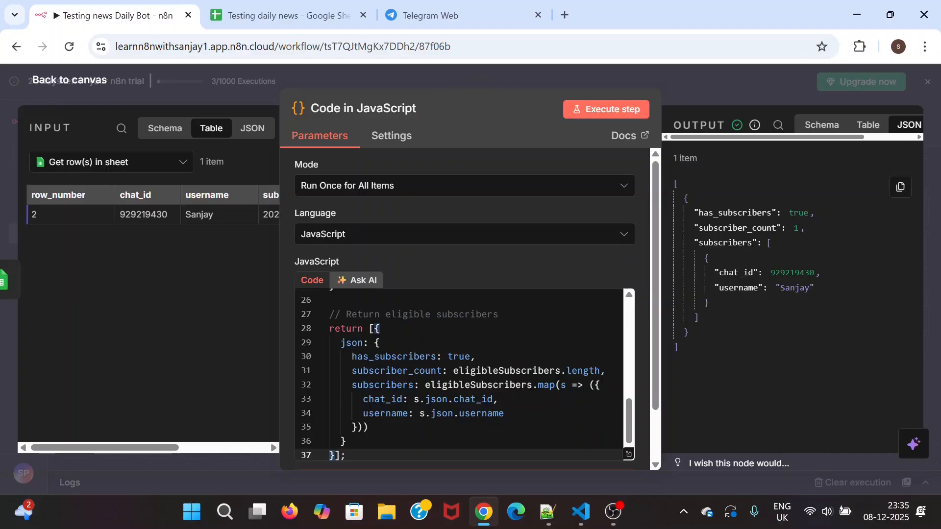
click(81, 87)
scroll(505, 373, right, 2)
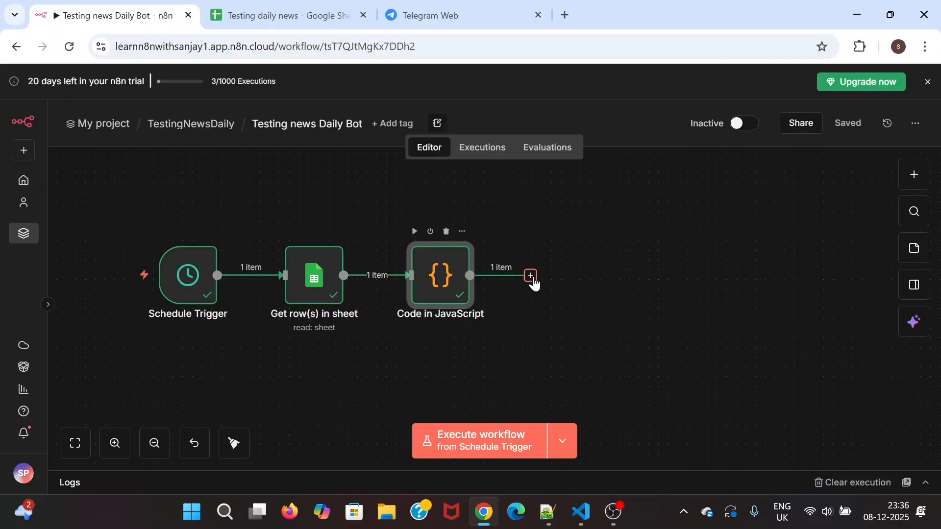
Check the active column in the Subscribers sheet and add an If node after the Code in JavaScript node
click(313, 24)
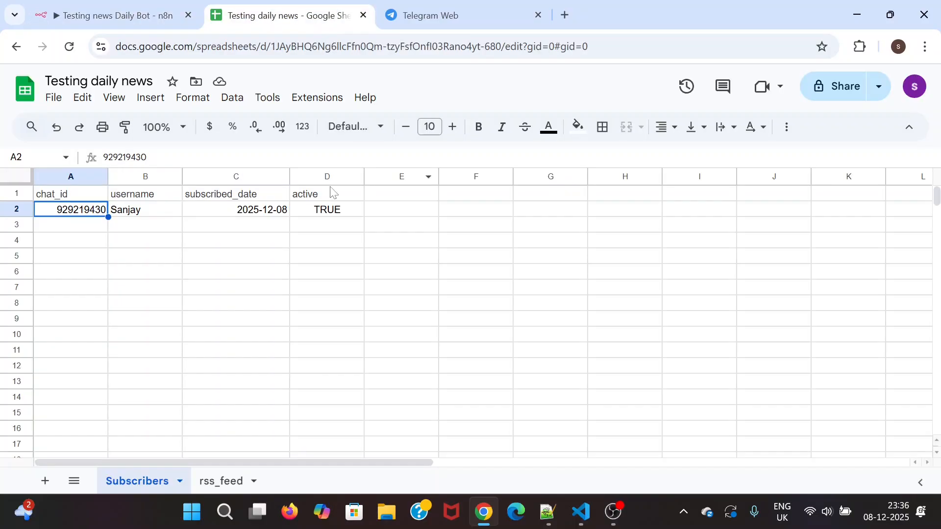
click(152, 16)
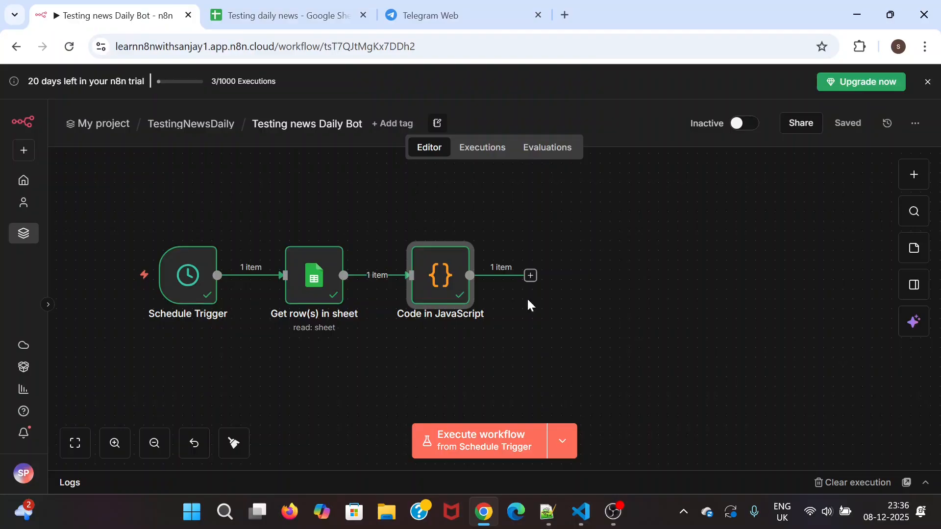
click(530, 278)
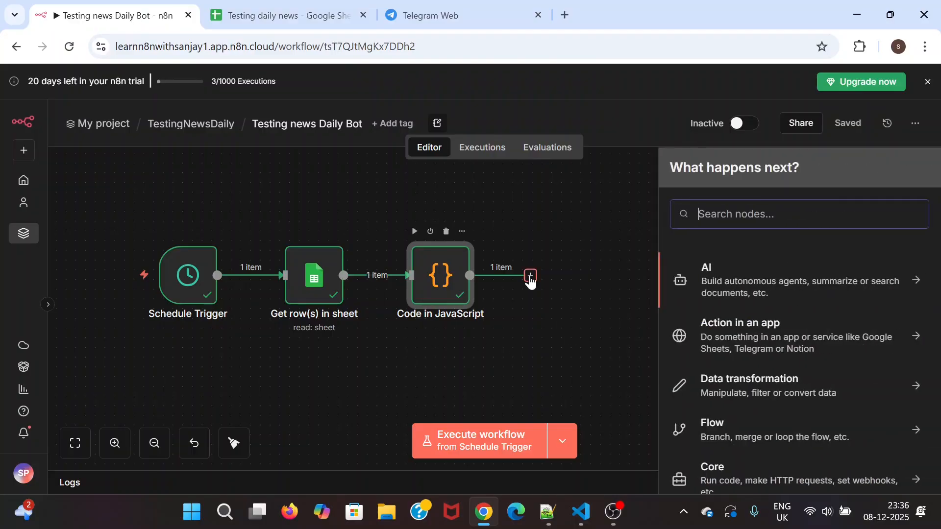
text(if)
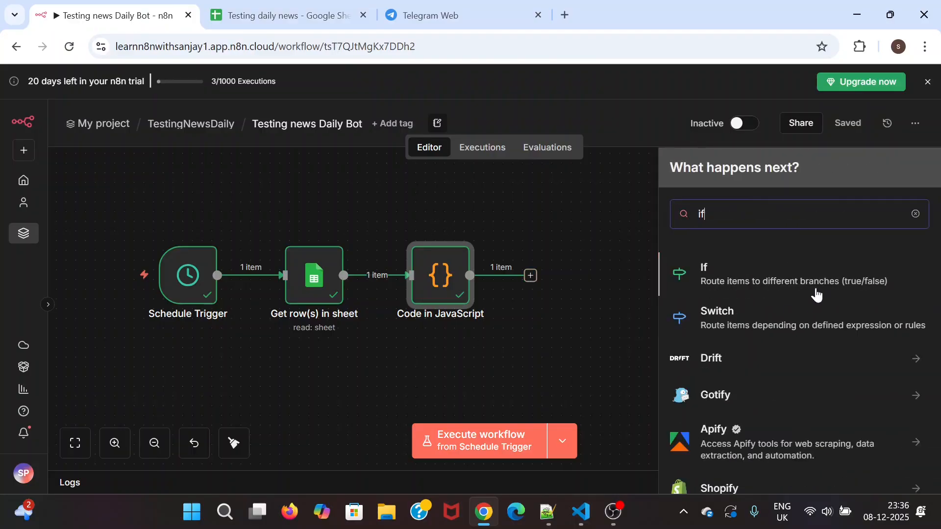
click(798, 277)
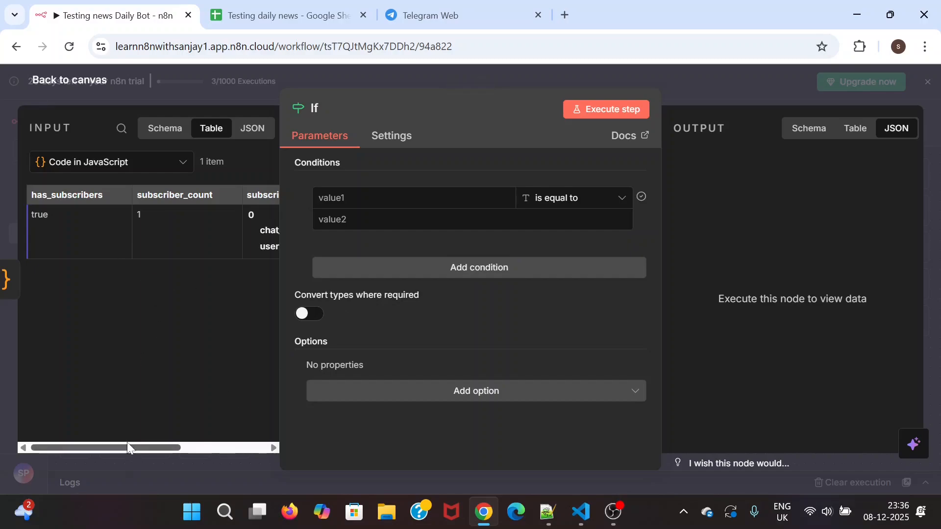
Set the If condition to has_subscribers is equal to the boolean true, with Convert types where required enabled
click(177, 134)
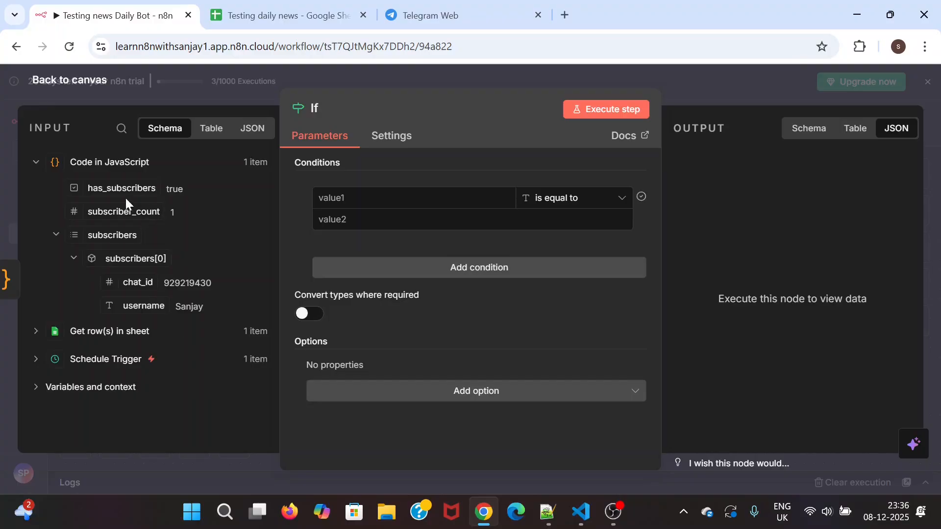
drag(122, 188, 395, 203)
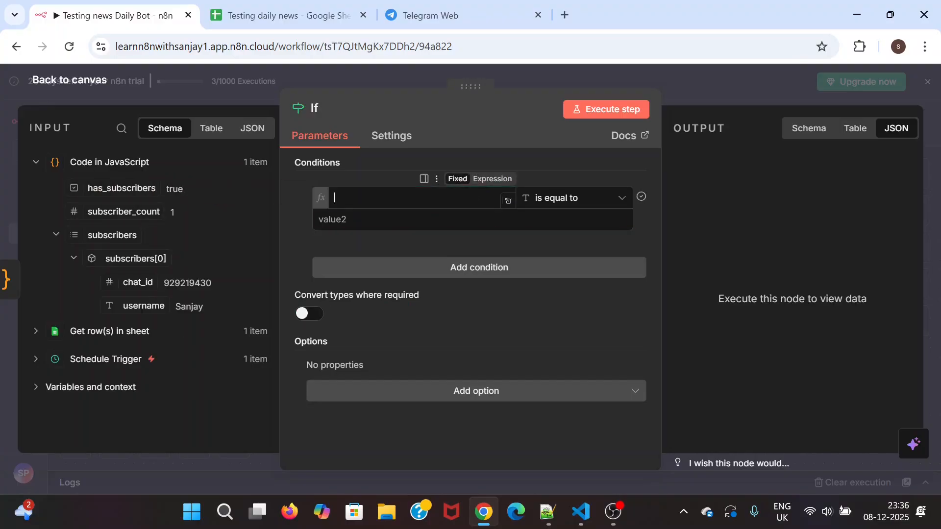
click(372, 223)
click(353, 260)
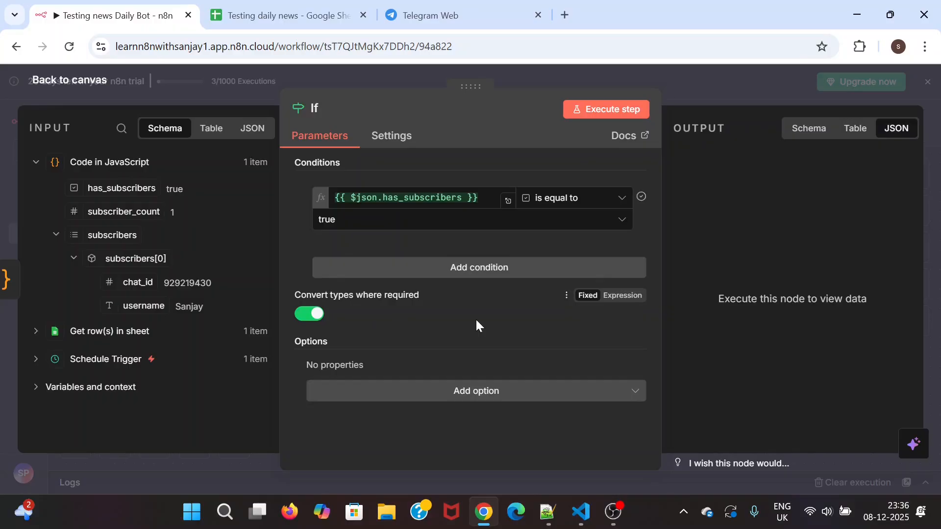
Save the workflow and execute the If node to test its condition, then return to the canvas
click(609, 110)
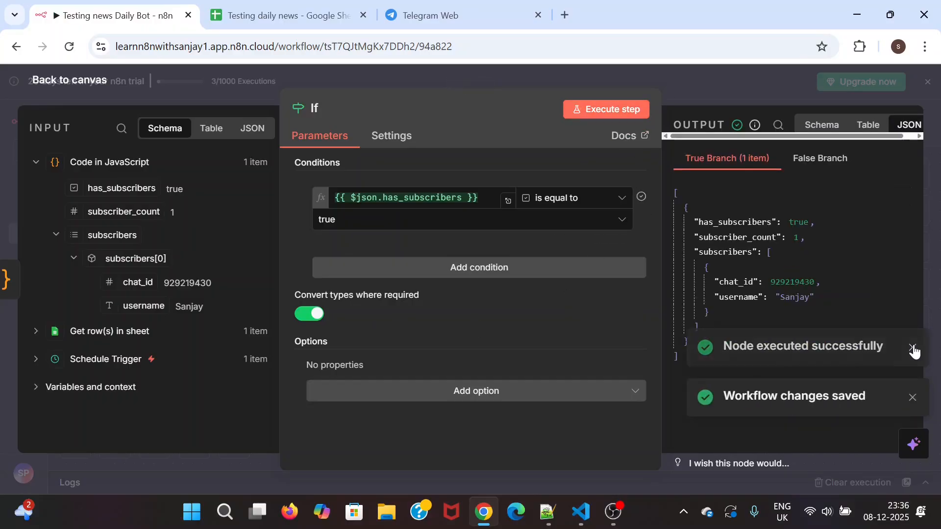
click(913, 349)
click(913, 398)
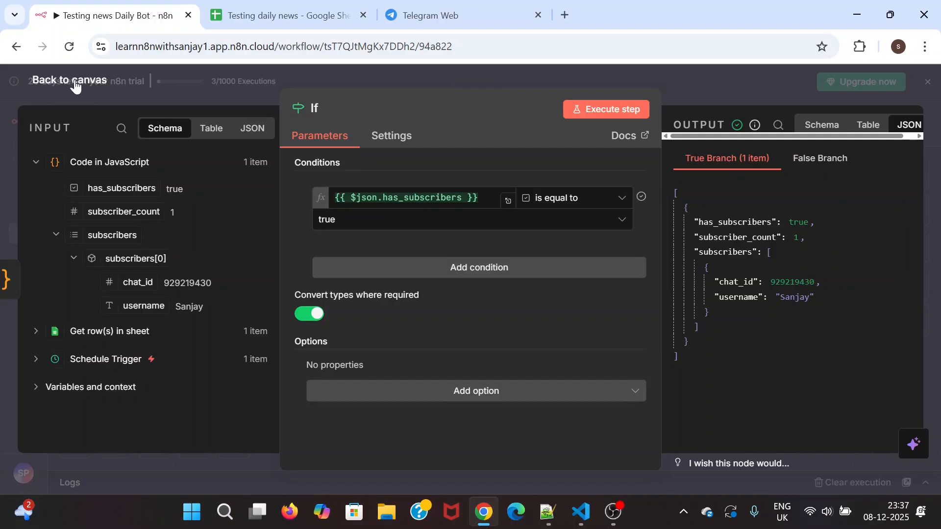
click(53, 81)
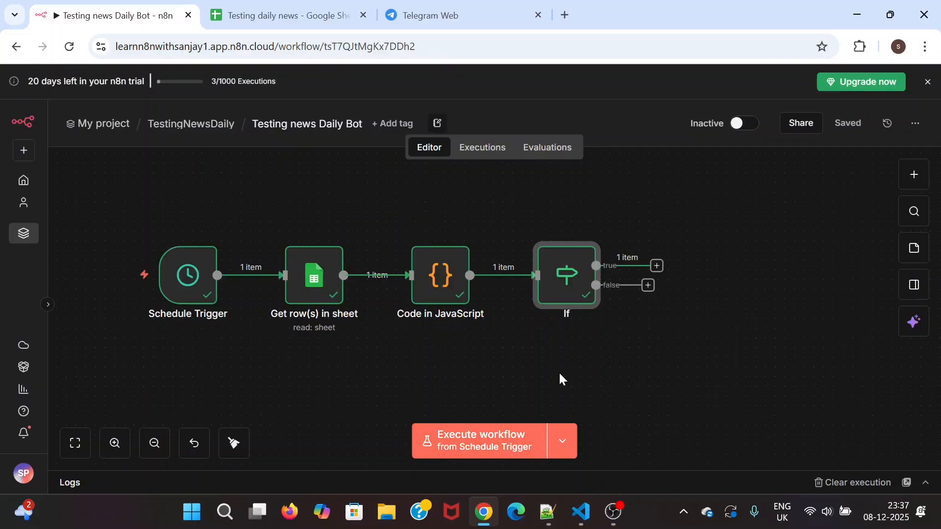
scroll(560, 374, right, 5)
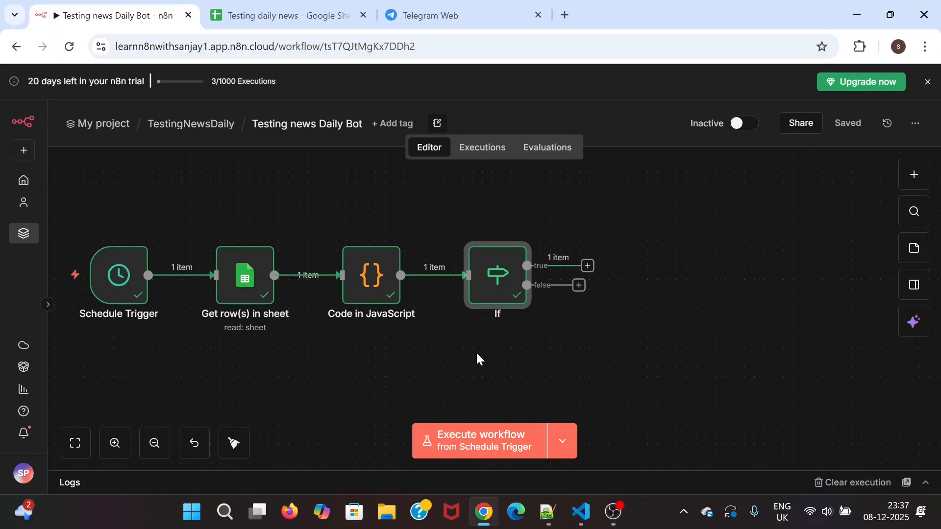
scroll(477, 354, right, 2)
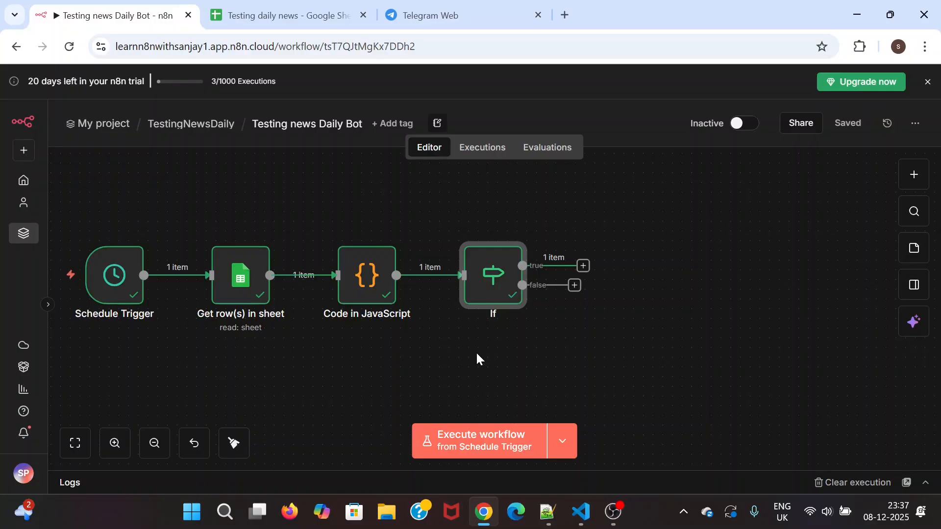
scroll(477, 356, right, 1)
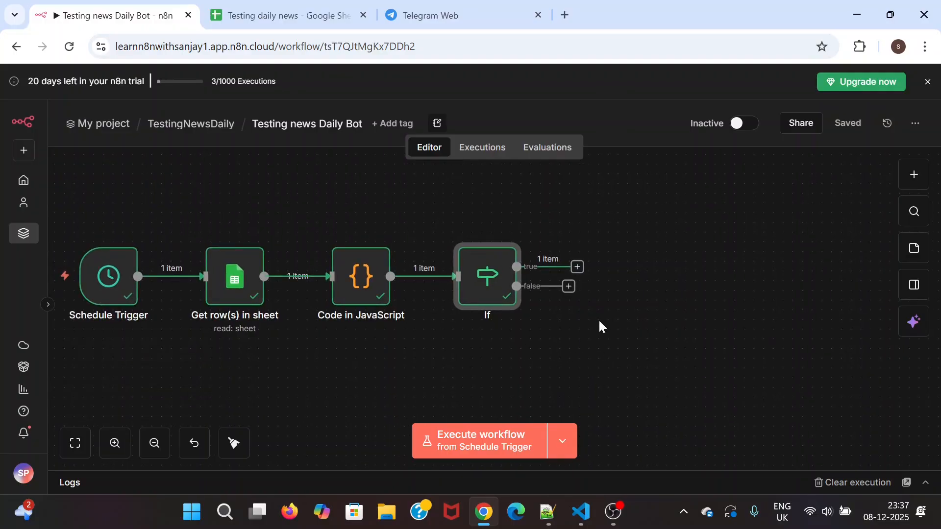
click(578, 268)
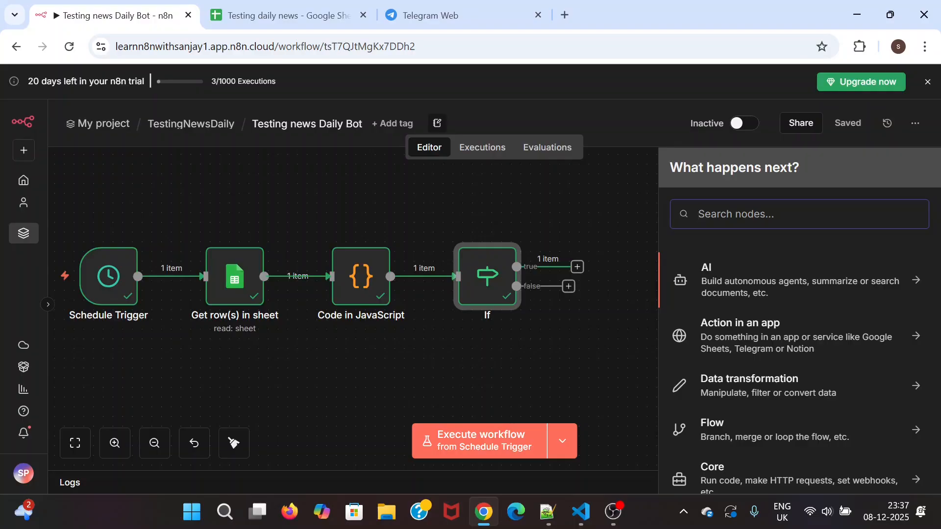
text(RSS)
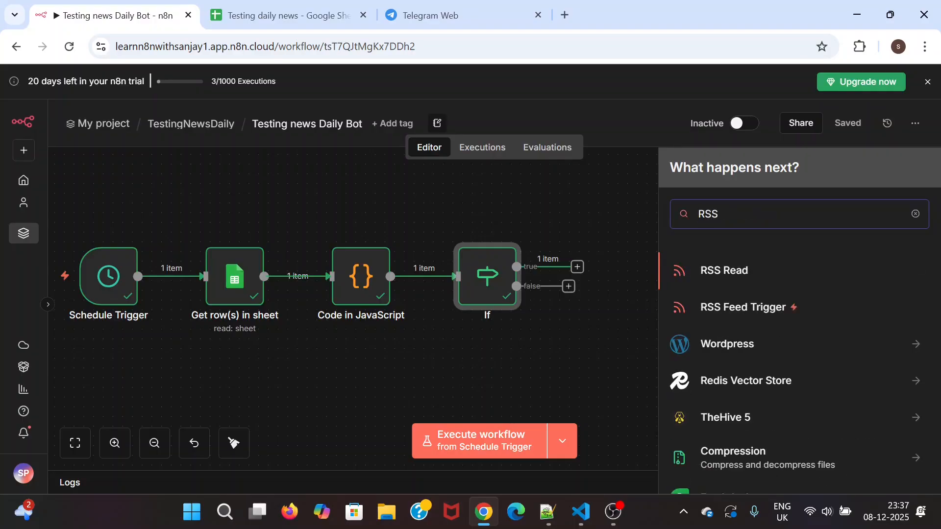
click(737, 267)
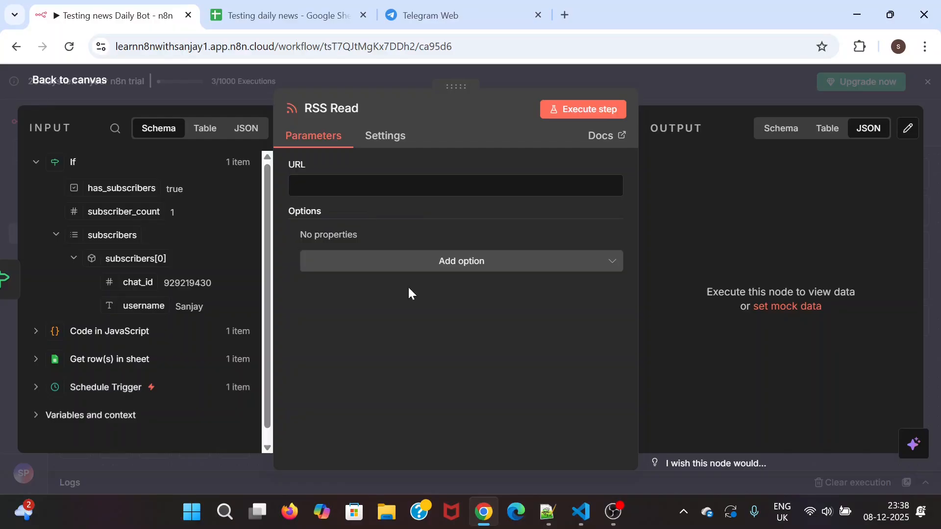
click(64, 84)
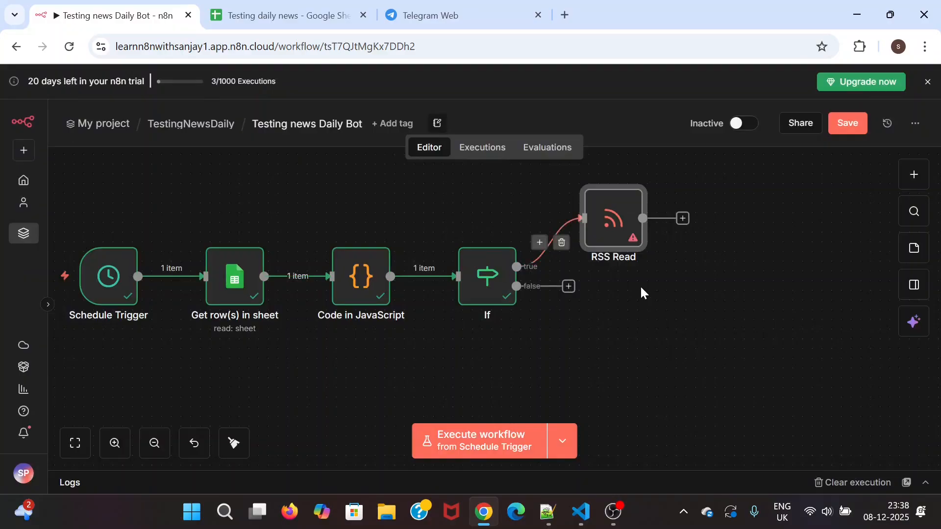
scroll(630, 308, up, 1)
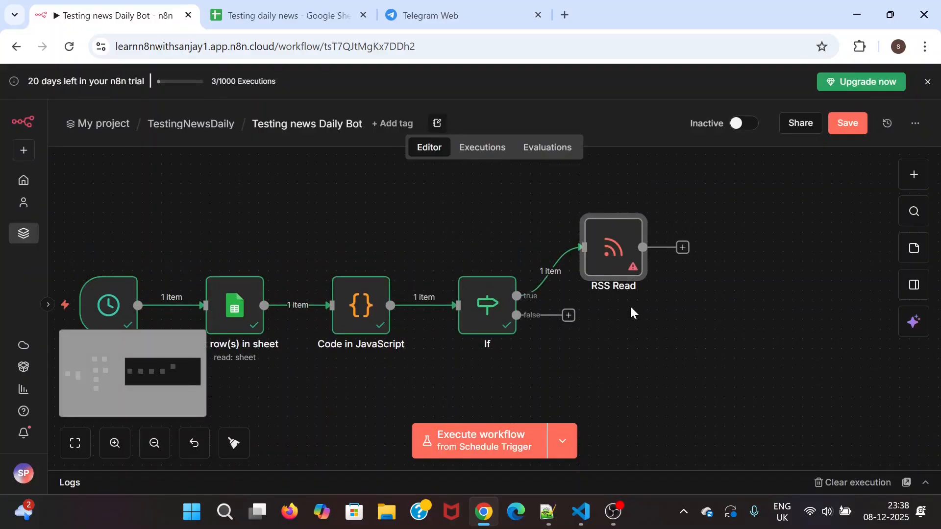
mouse_move(612, 243)
click(619, 203)
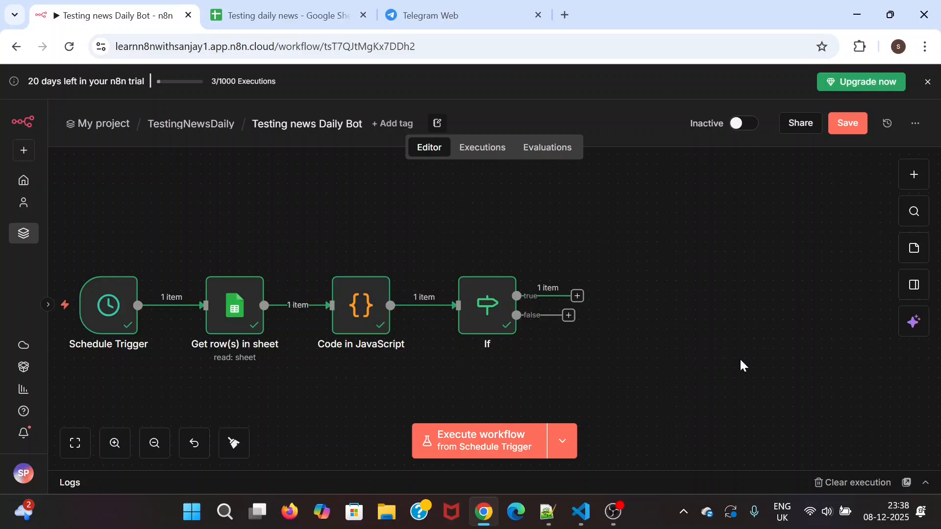
Switch to the Testing daily news spreadsheet, open its rss_feed sheet and slightly widen the feed_name column
click(292, 20)
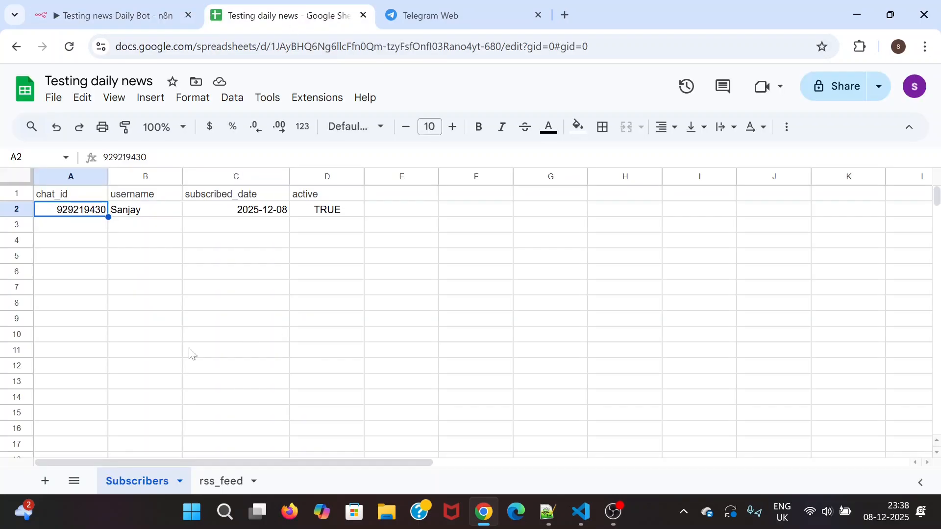
click(220, 480)
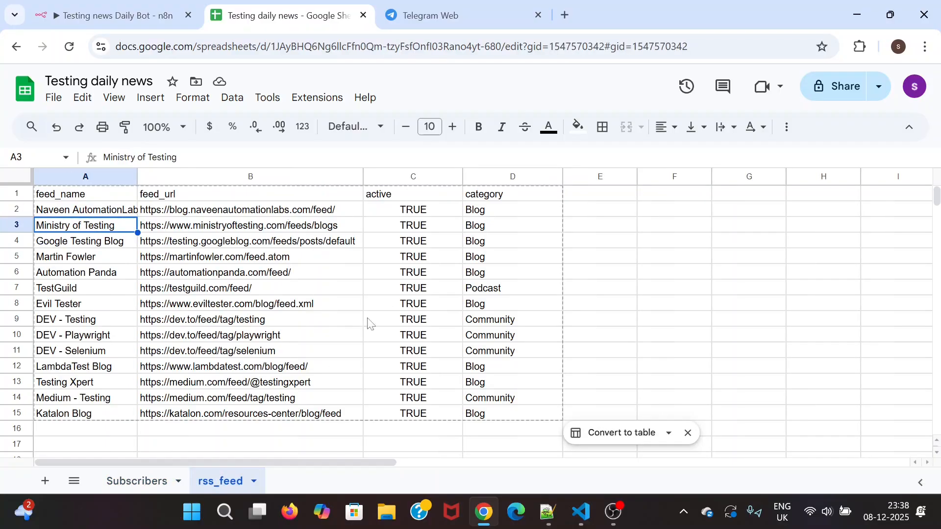
click(322, 262)
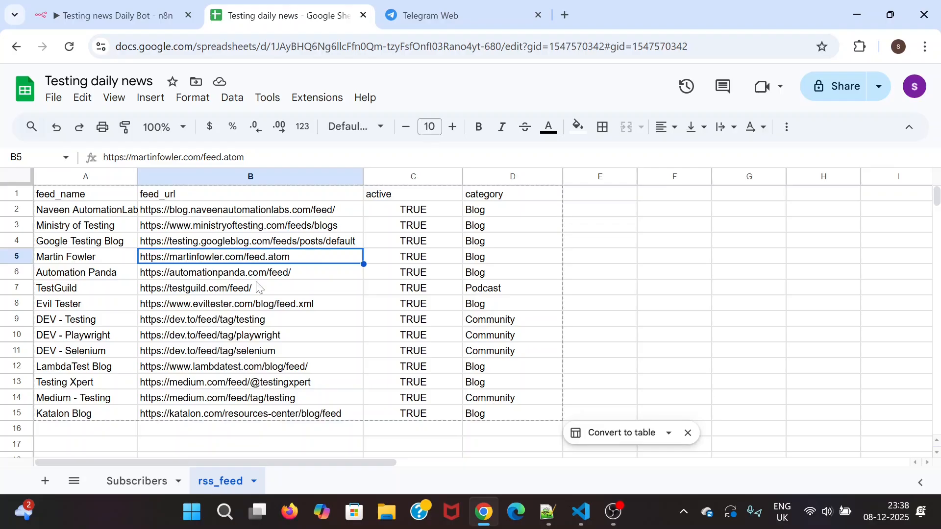
drag(138, 176, 143, 176)
key(Down)
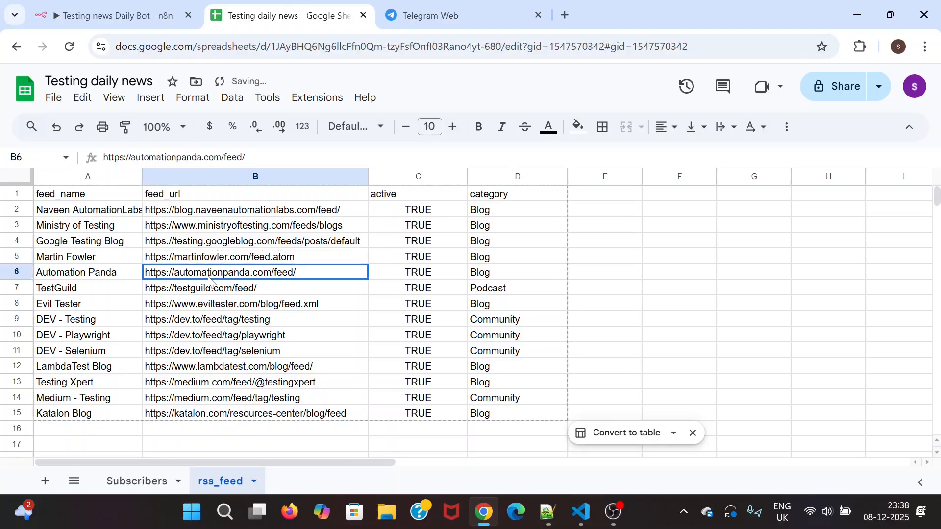
Examine the feed names and feed URLs listed in the rss_feed sheet, then return to the n8n workflow
click(117, 322)
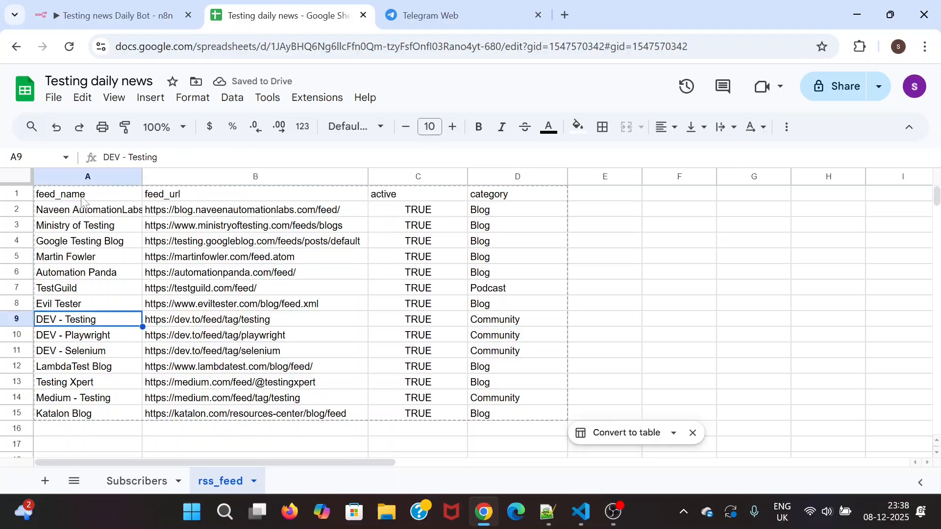
click(259, 245)
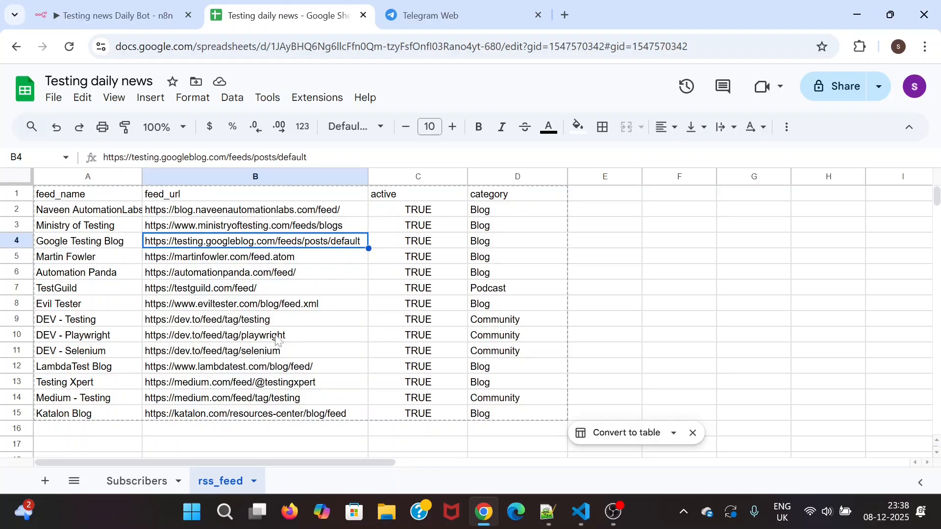
click(277, 356)
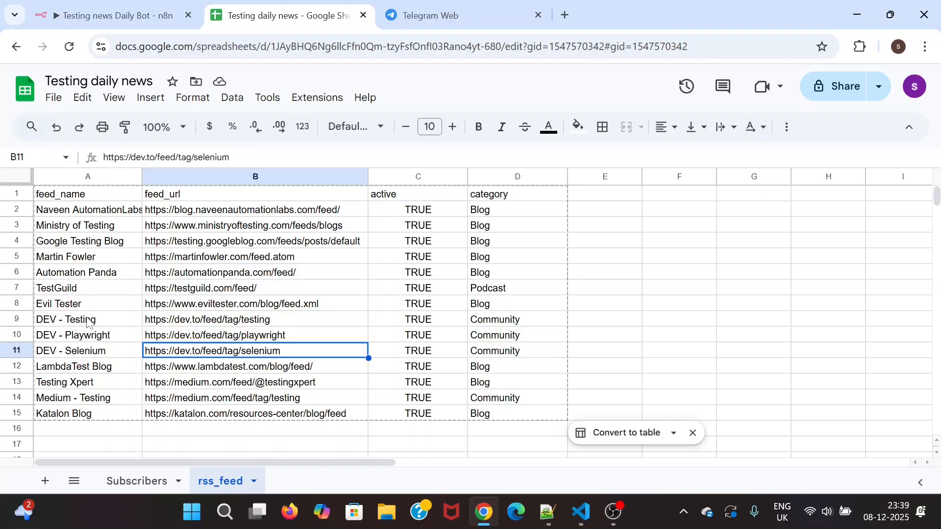
click(90, 322)
click(121, 277)
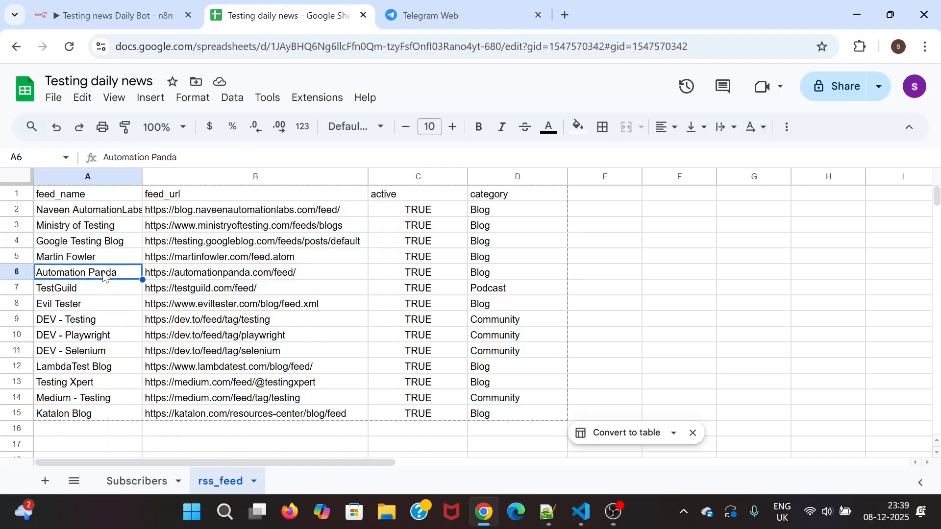
click(188, 277)
click(115, 15)
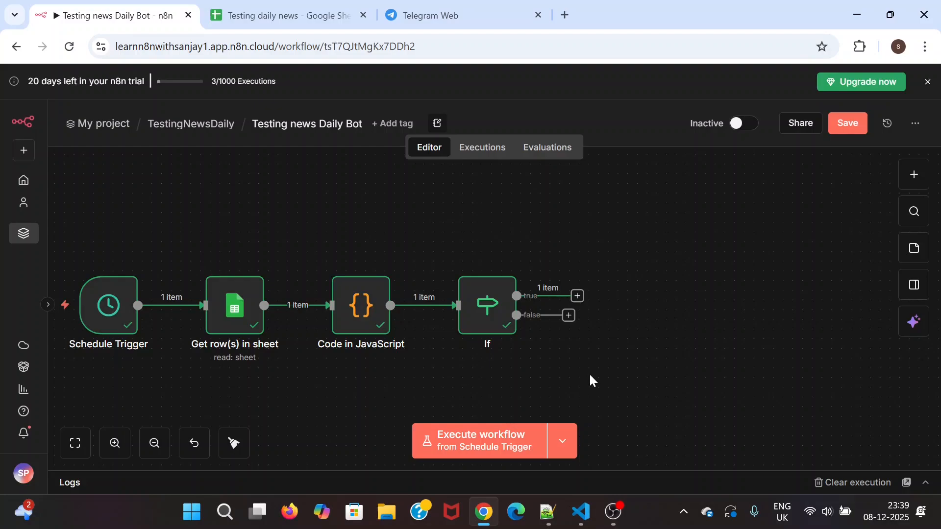
Add a Google Sheets Get row(s) in sheet node to the true output of the If node
scroll(590, 376, right, 1)
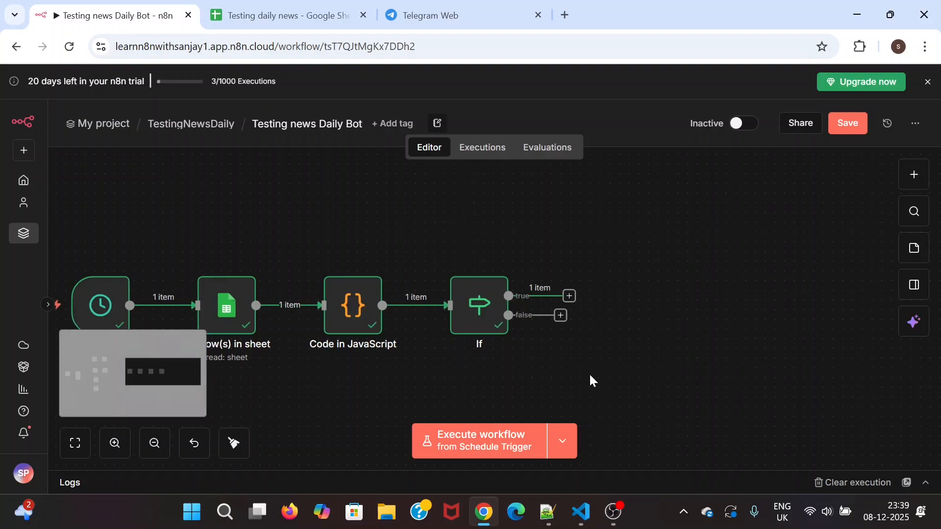
click(569, 297)
text(google)
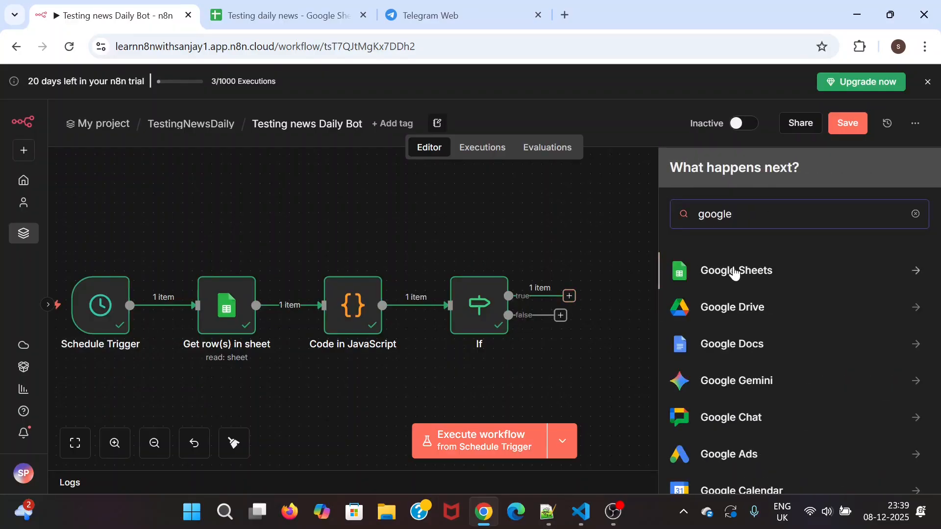
click(735, 274)
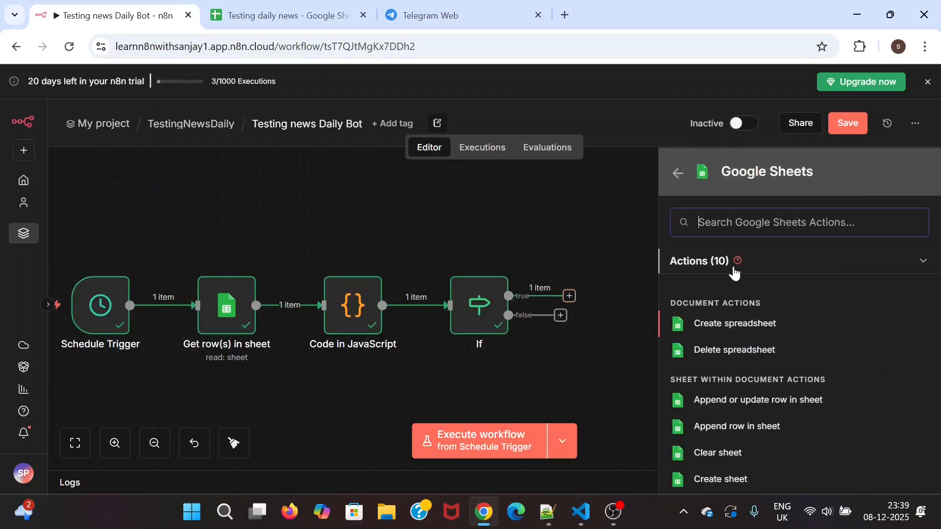
scroll(786, 414, down, 4)
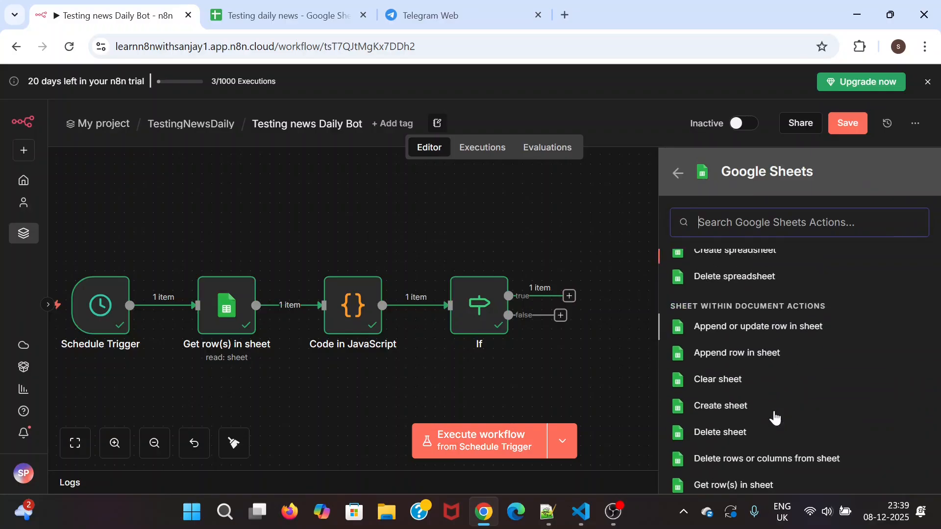
click(765, 410)
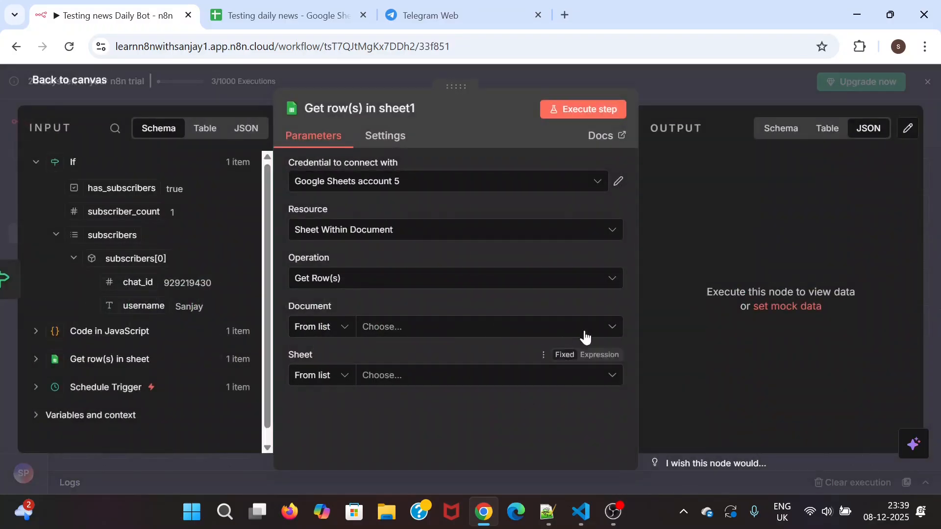
Set the new Google Sheets node to read the rss_feed sheet of the Testing daily news document
click(485, 184)
click(417, 381)
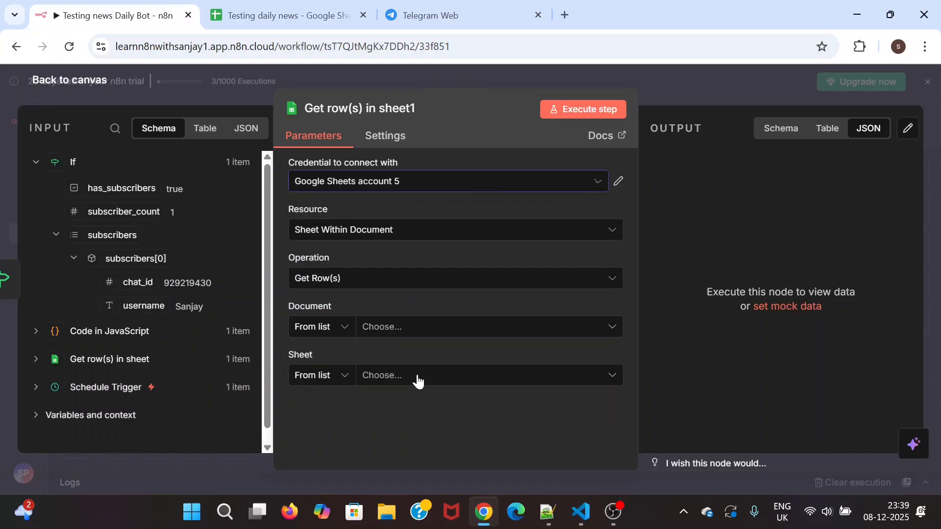
click(459, 238)
click(455, 236)
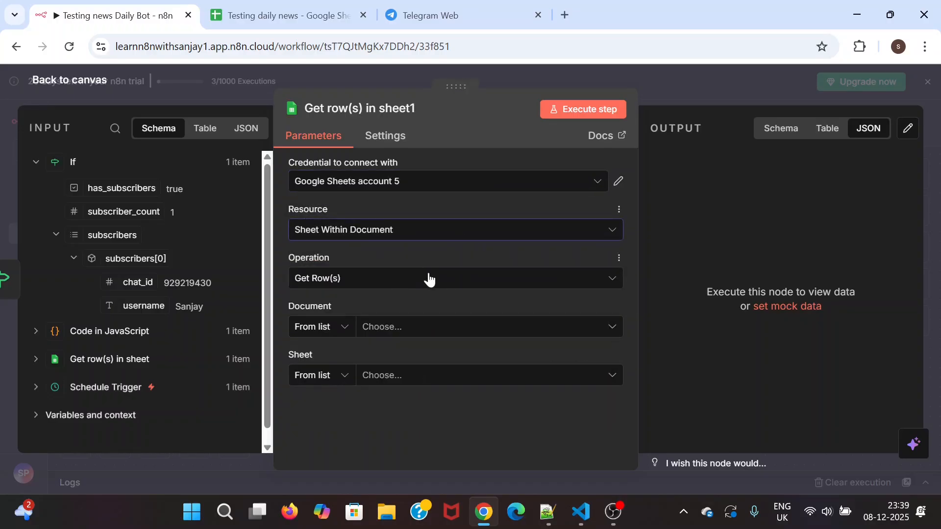
click(435, 333)
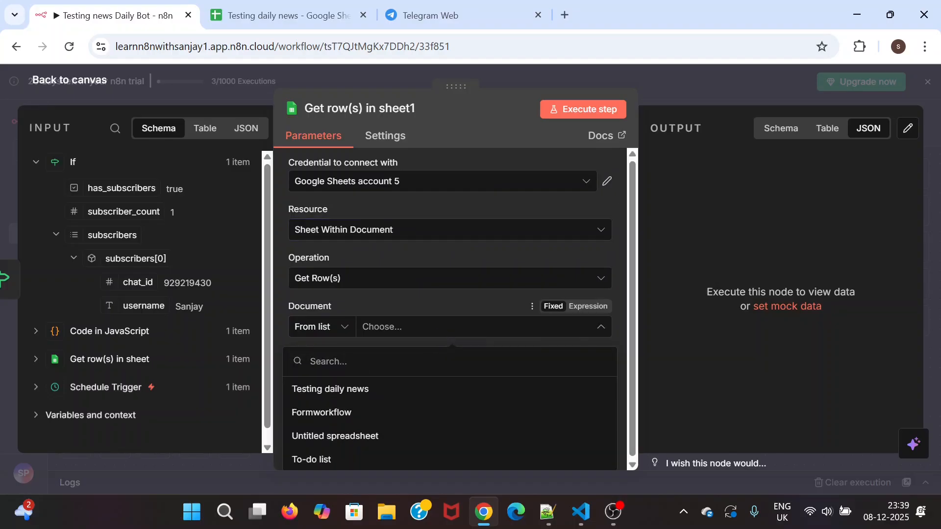
click(378, 389)
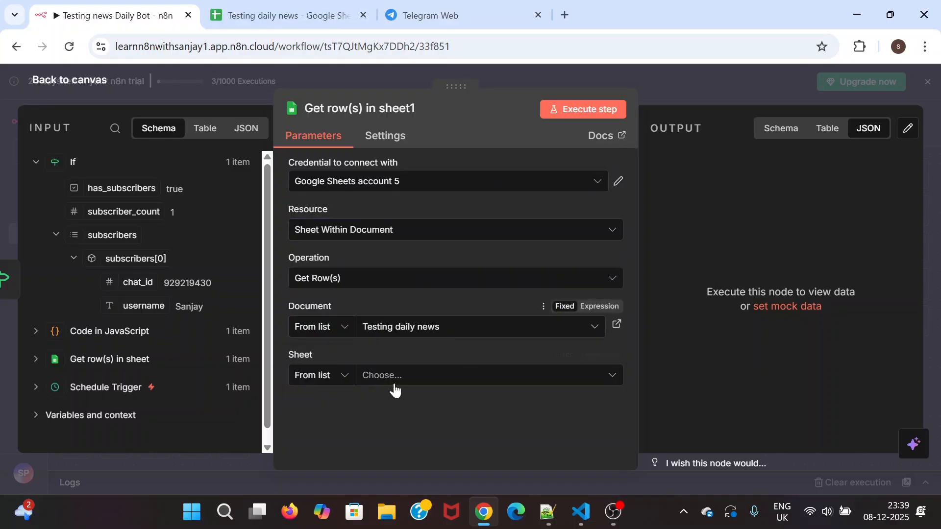
click(412, 379)
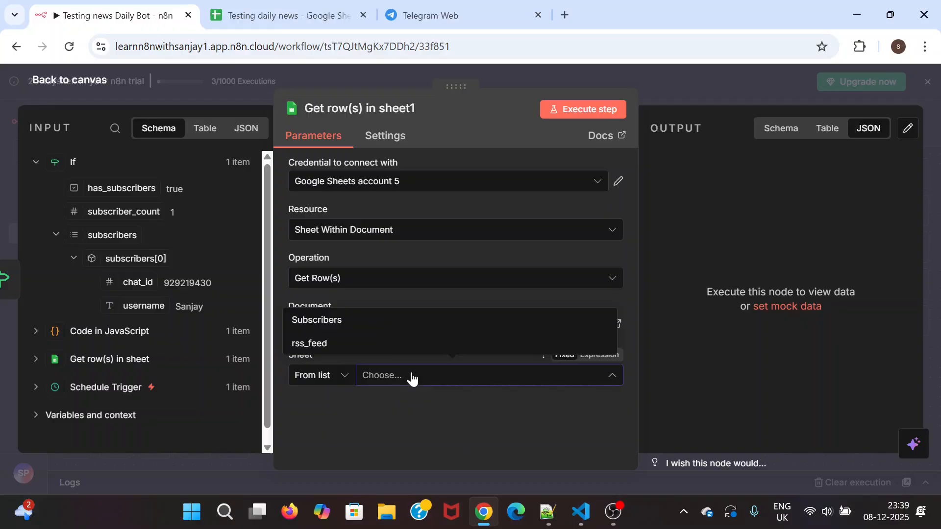
click(345, 343)
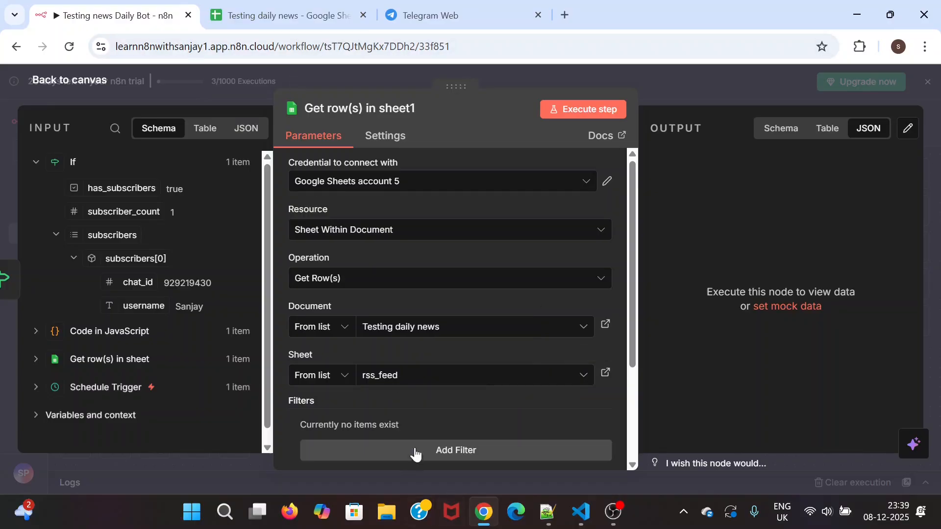
Check the filter and option settings of the rss_feed node, save the workflow and return to the canvas
click(307, 24)
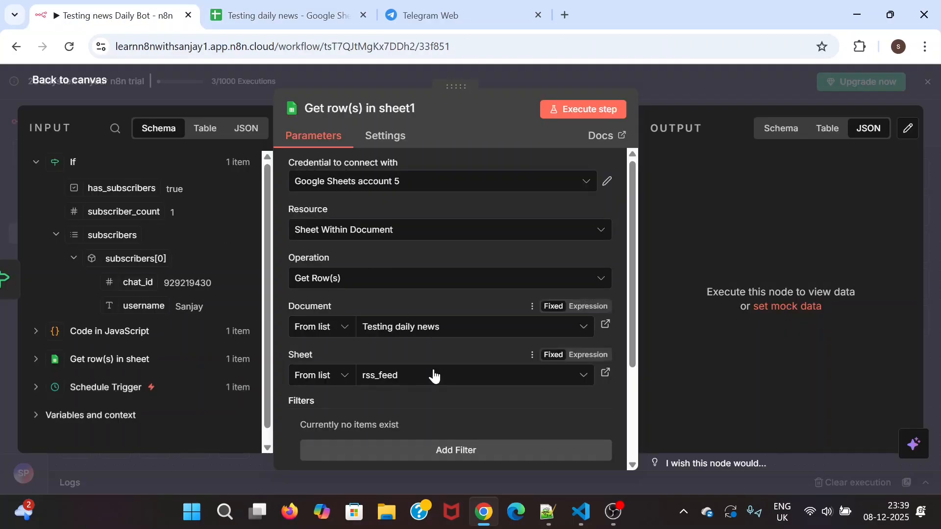
scroll(442, 374, down, 3)
scroll(444, 374, up, 2)
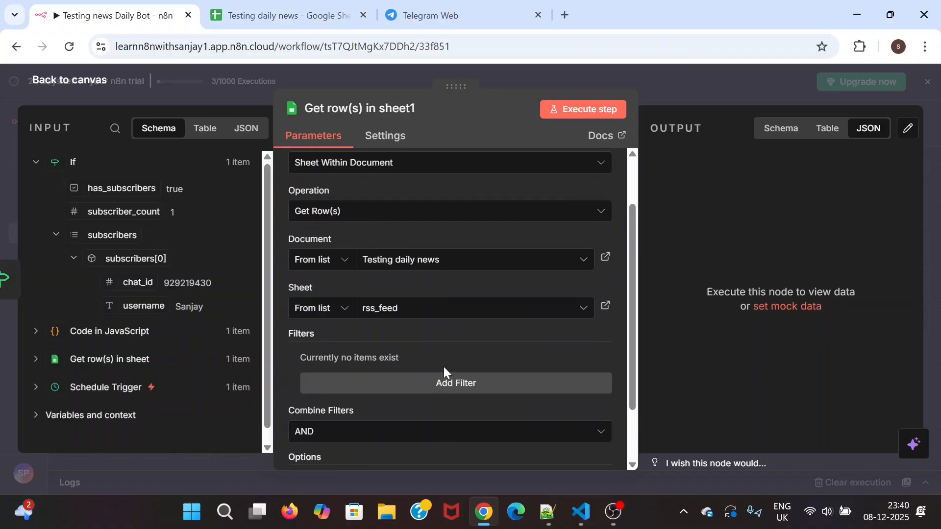
scroll(443, 370, down, 2)
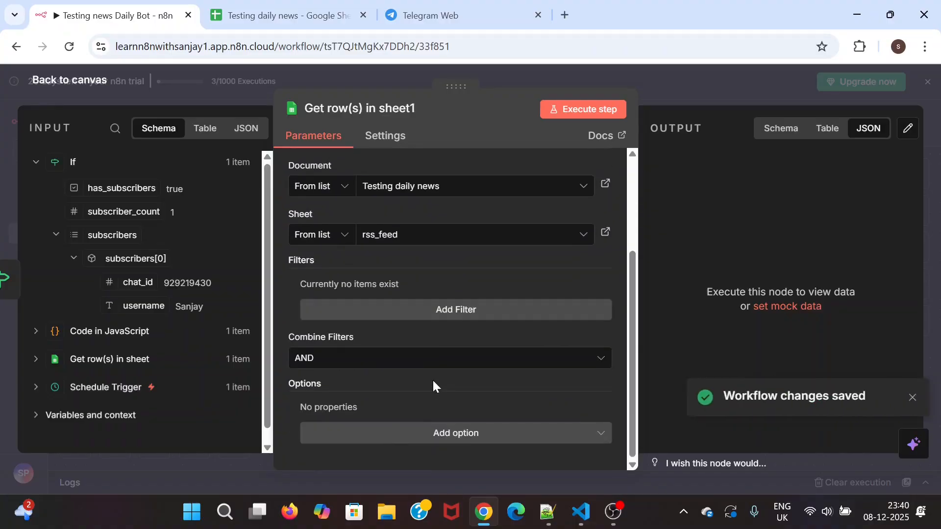
click(63, 83)
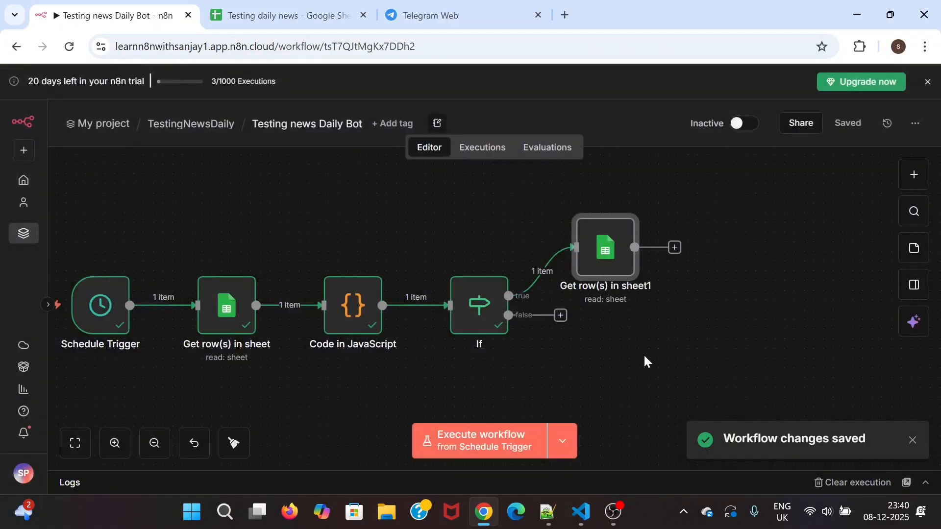
Execute the rss_feed Get row(s) node, look through its output and return to the canvas
double_click(600, 251)
click(583, 109)
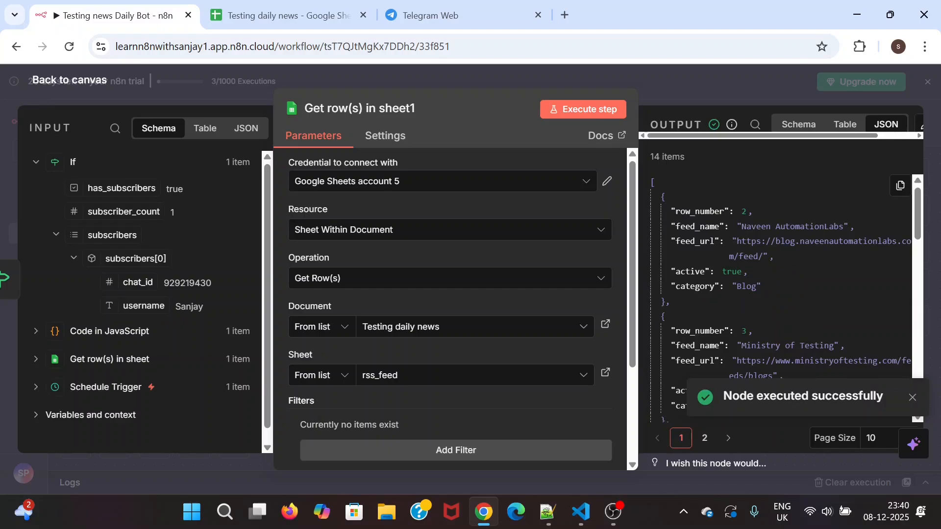
scroll(753, 297, down, 4)
scroll(753, 298, up, 4)
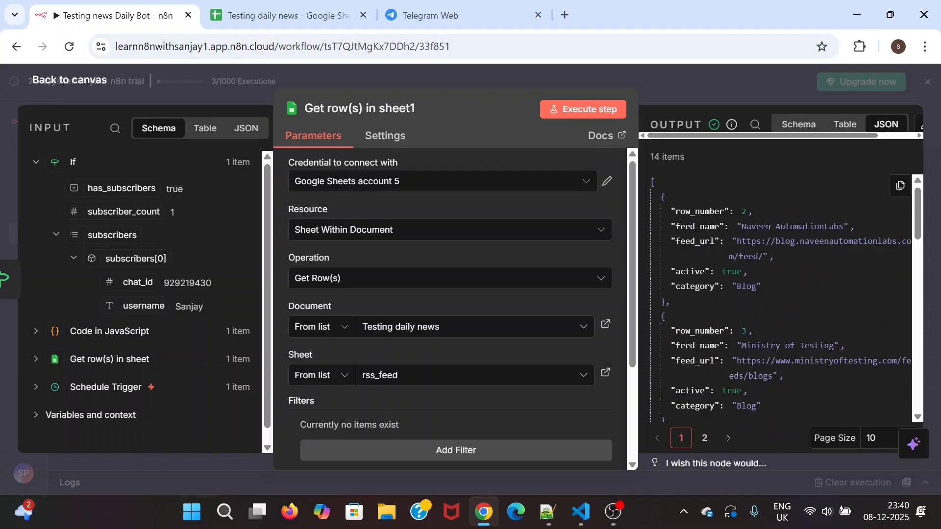
scroll(753, 323, down, 3)
scroll(754, 322, up, 3)
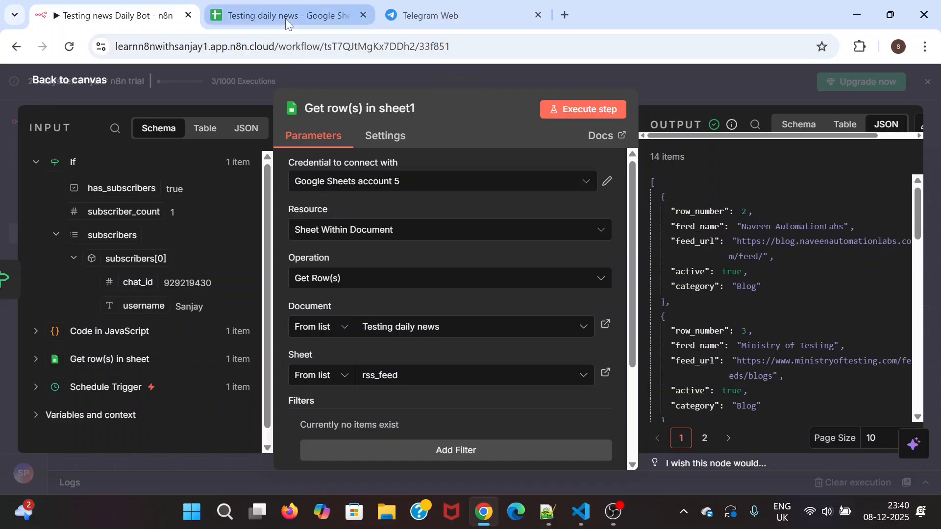
click(51, 83)
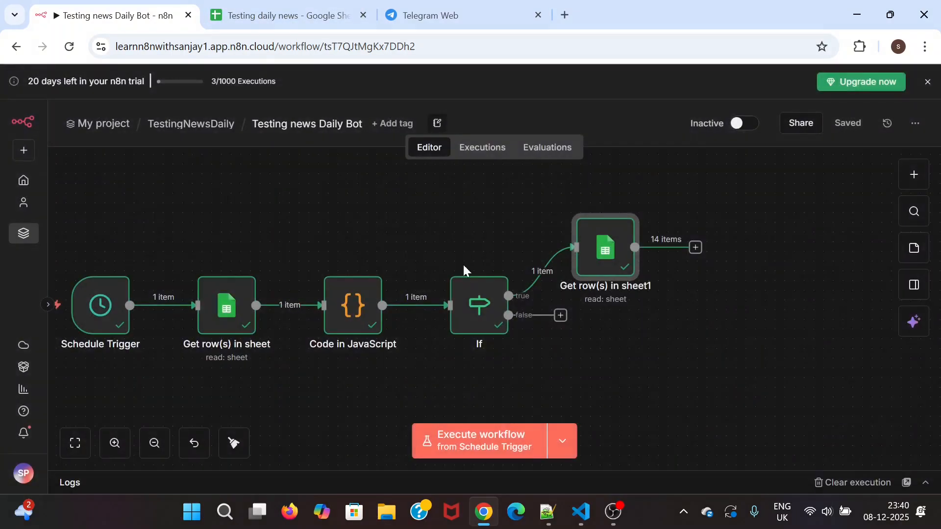
Review the daily branch on the canvas, from the Schedule Trigger through the If node to the rss_feed node
scroll(690, 381, right, 5)
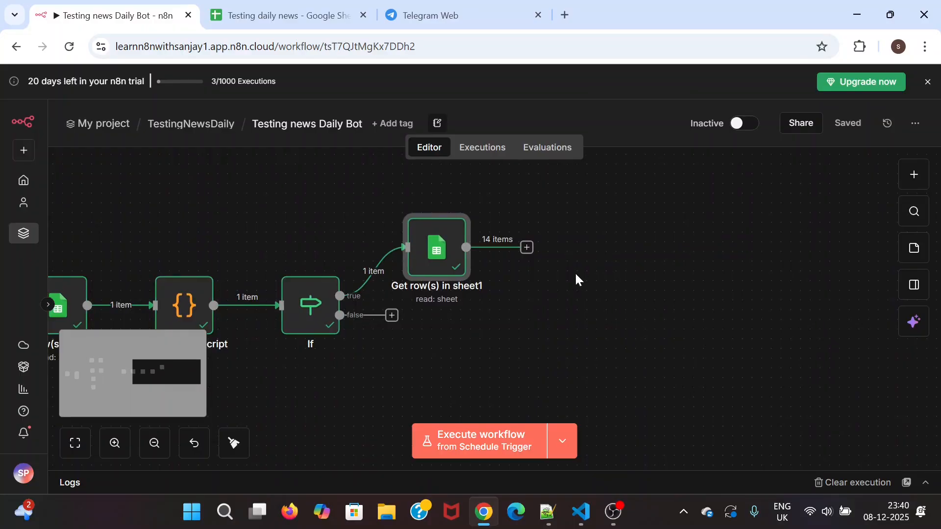
click(526, 247)
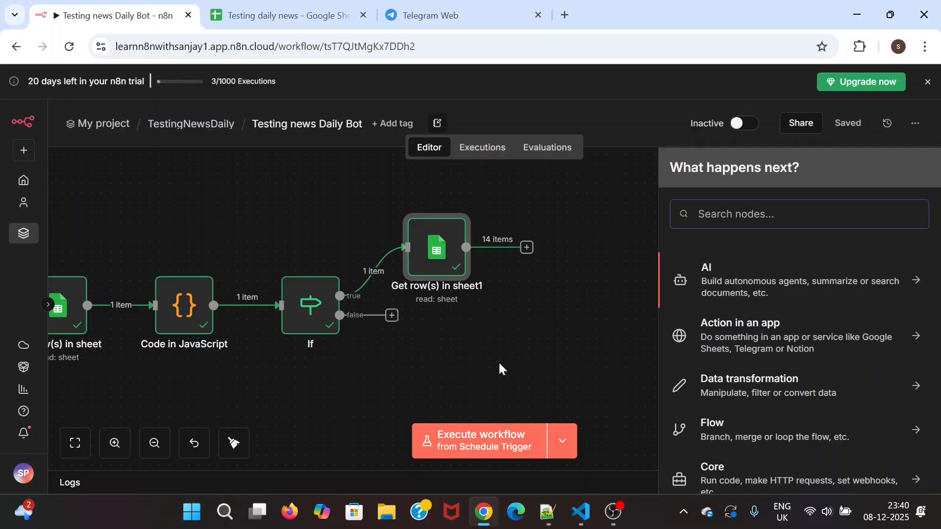
scroll(447, 371, left, 6)
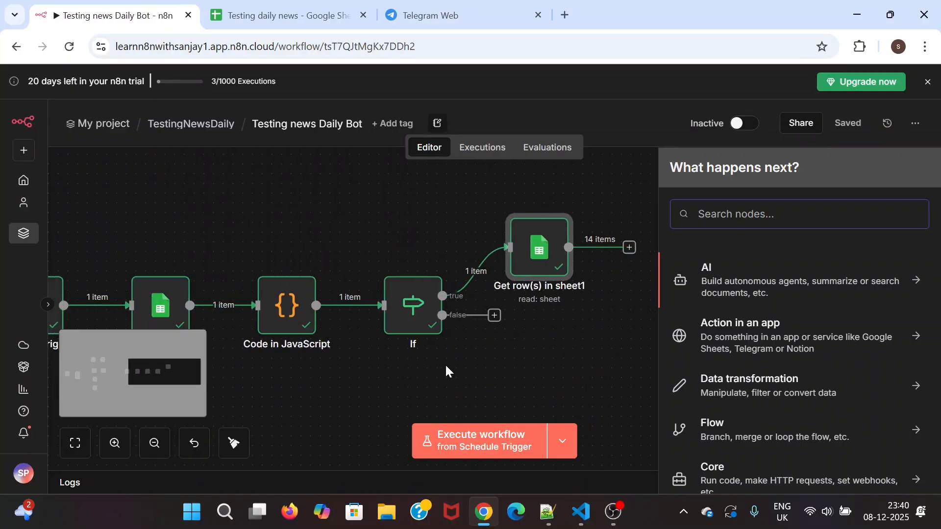
scroll(446, 367, left, 1)
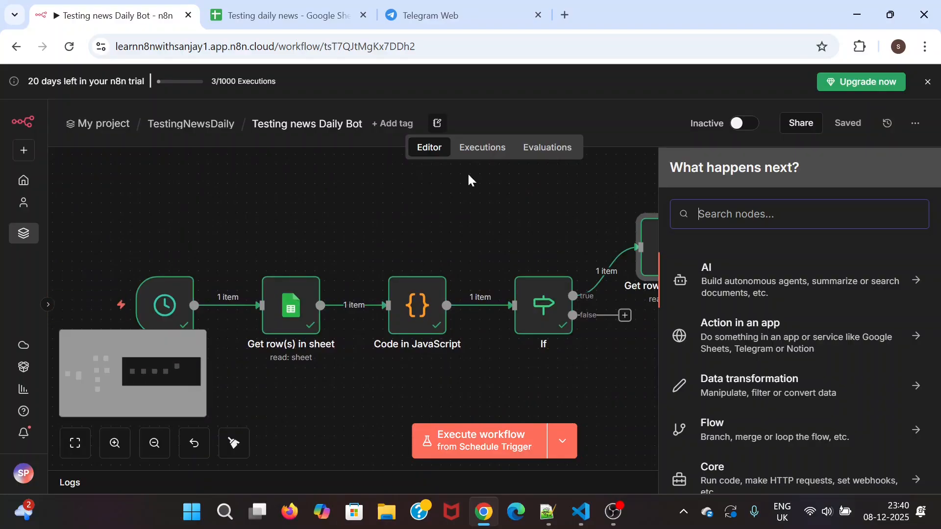
double_click(301, 346)
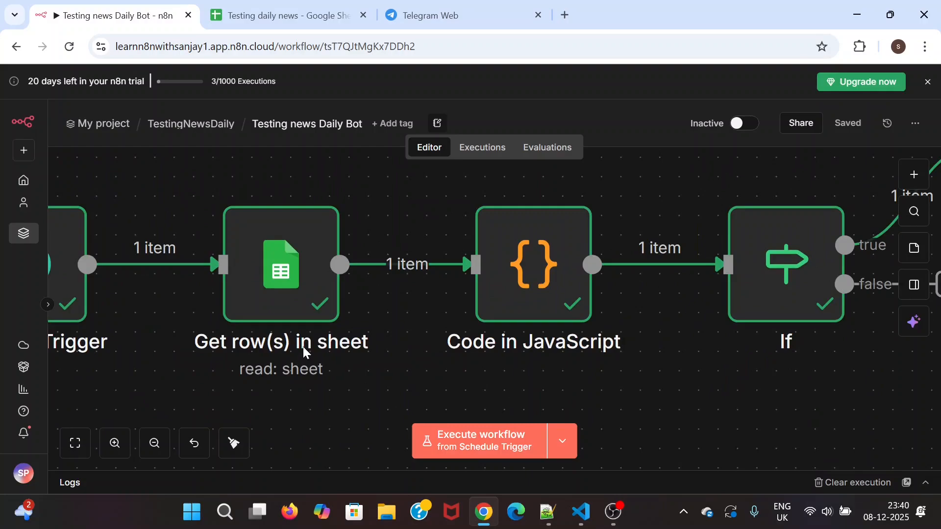
scroll(303, 346, down, 1)
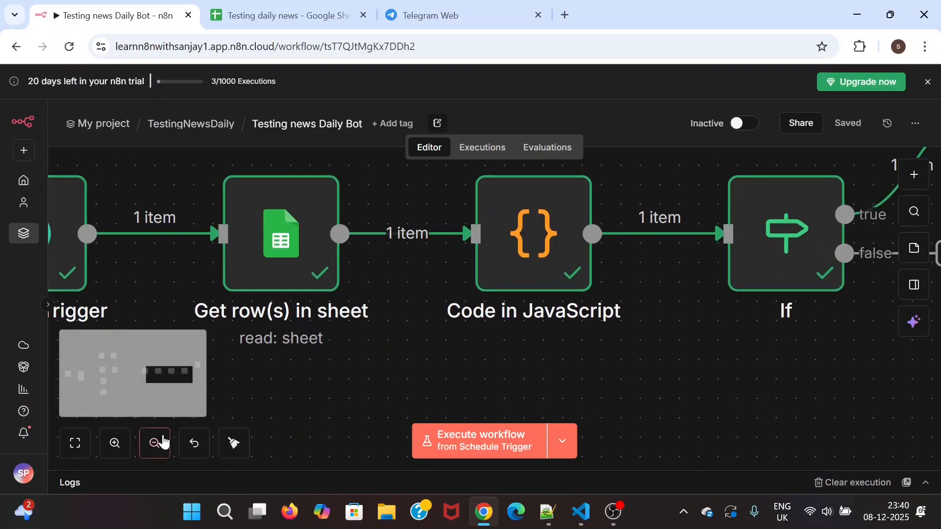
click(155, 443)
click(156, 444)
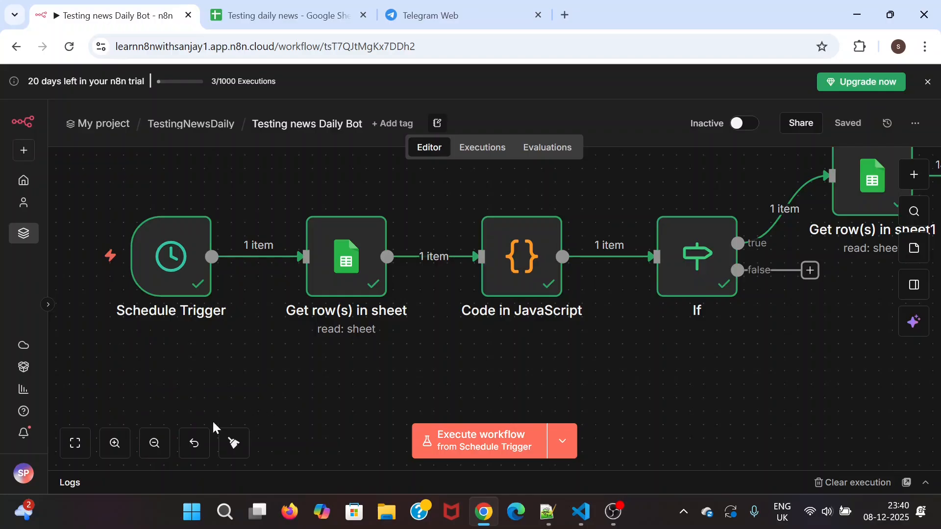
Rename the Get row(s) node after the Schedule Trigger to "Get all the subscribers" and return to the canvas
click(155, 443)
scroll(410, 342, right, 3)
scroll(410, 342, up, 1)
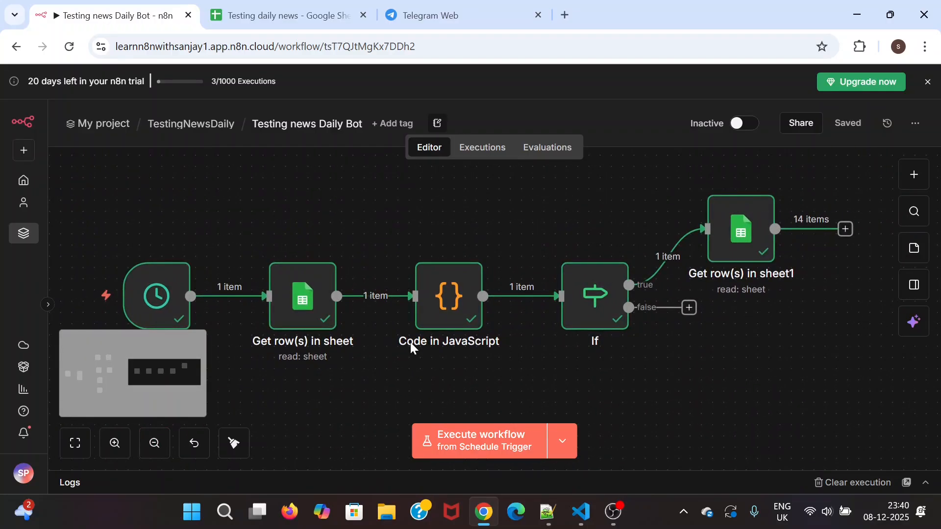
click(304, 298)
double_click(304, 298)
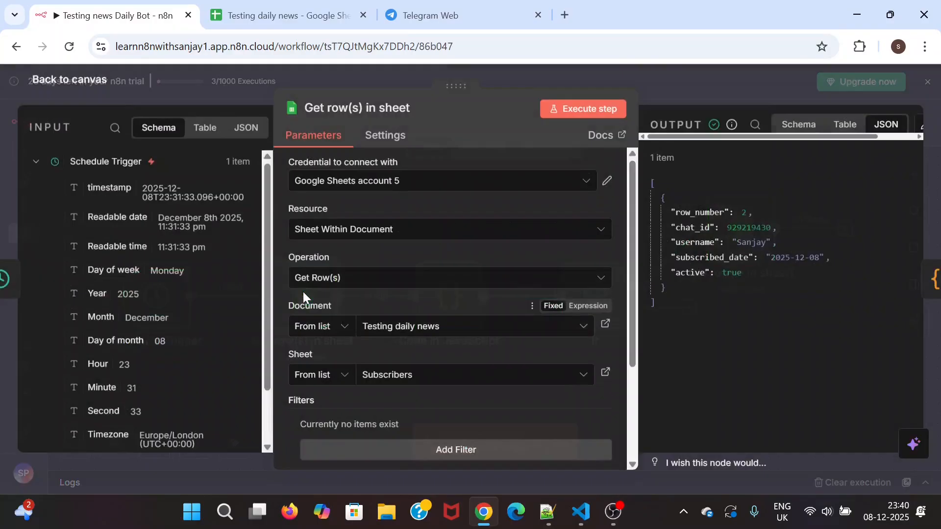
click(359, 111)
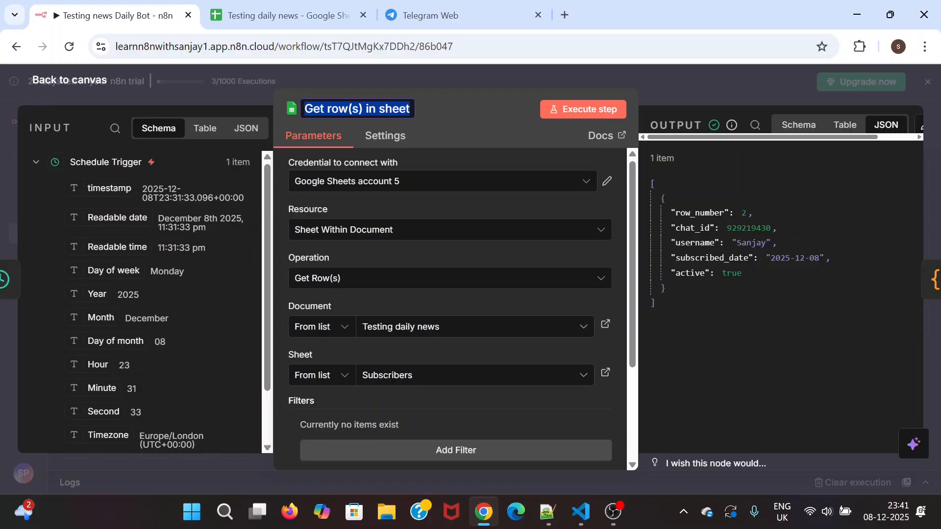
key(alt+Tab)
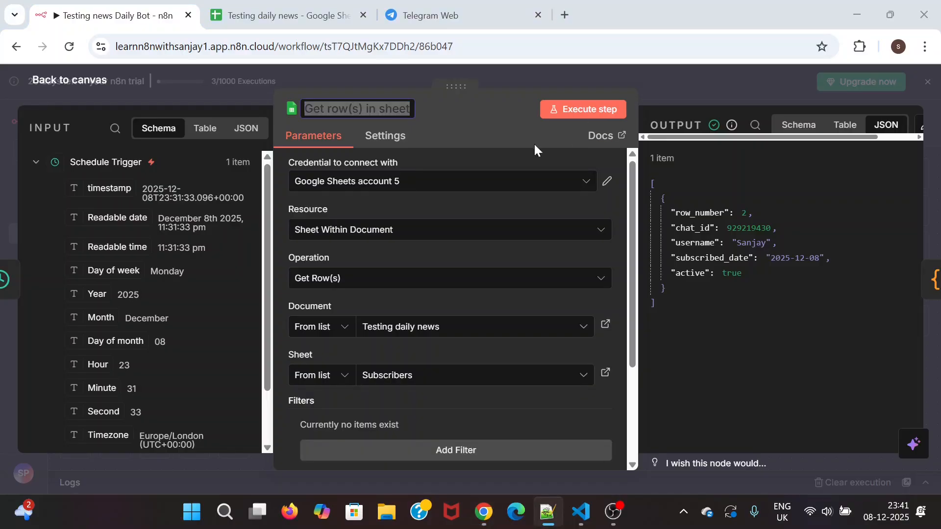
key(alt+Tab)
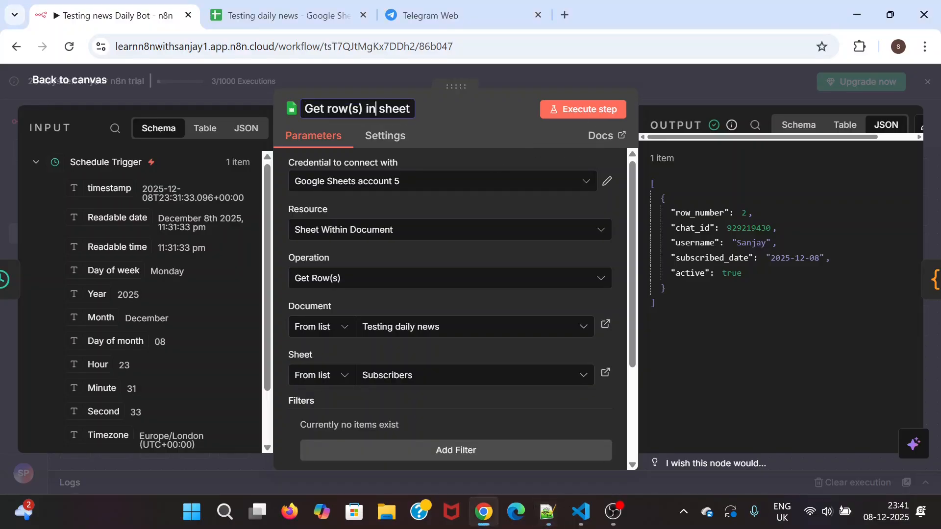
text(Get all the subscribers)
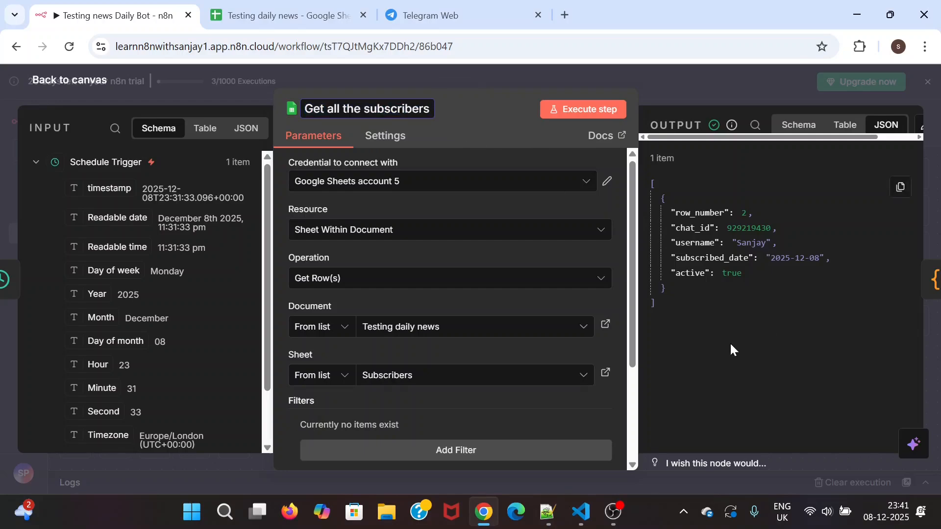
click(730, 342)
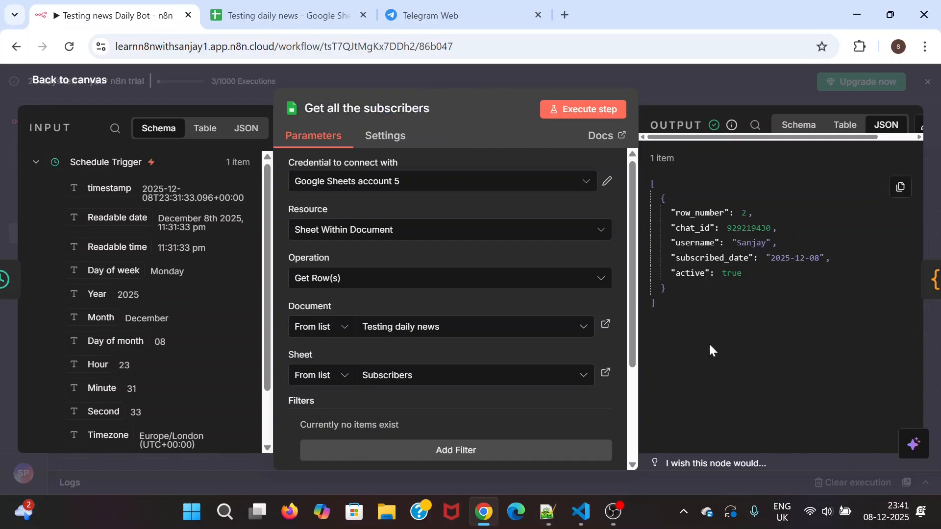
click(80, 81)
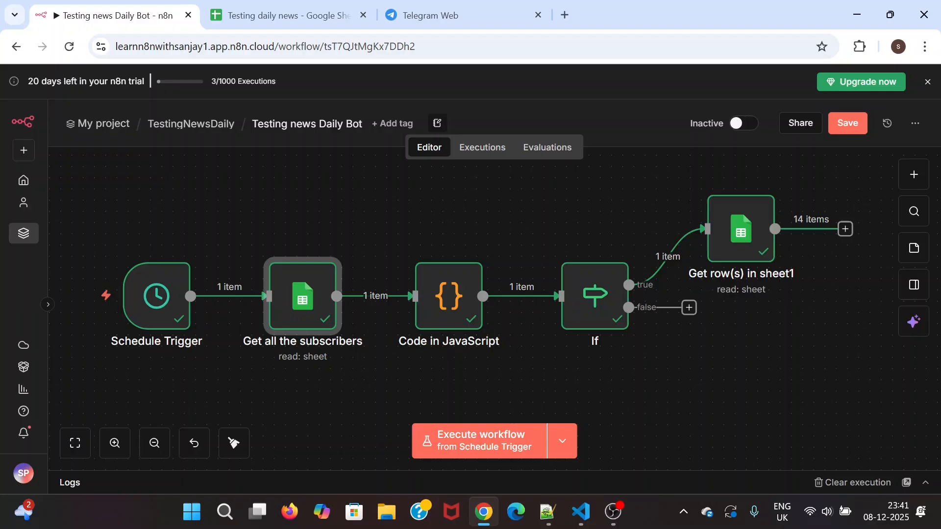
Rename the Code in JavaScript node to "Filter Active Subscribers", save the workflow and return to the canvas
key(alt+Tab)
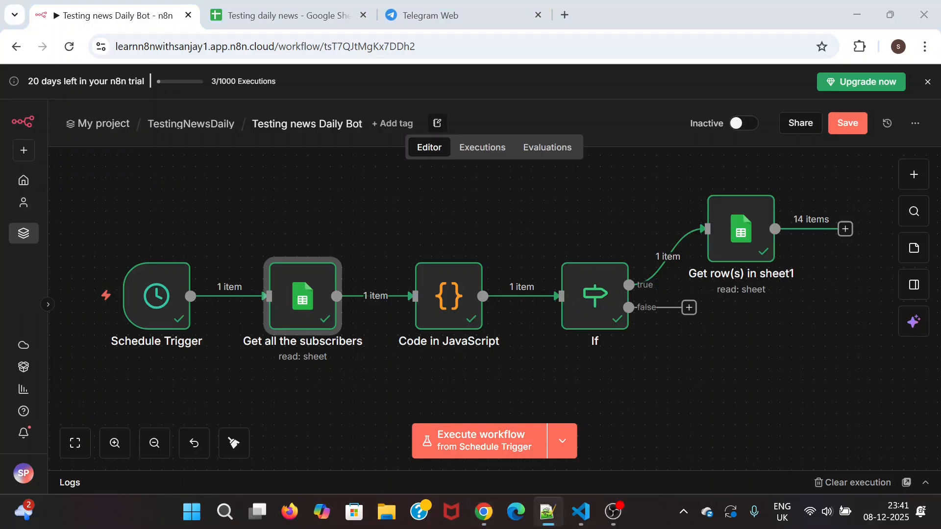
click(442, 301)
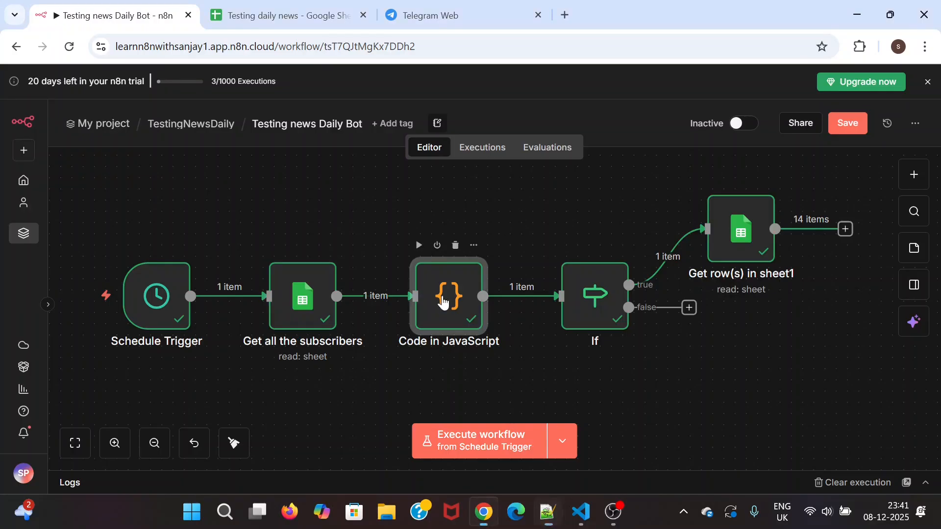
double_click(442, 302)
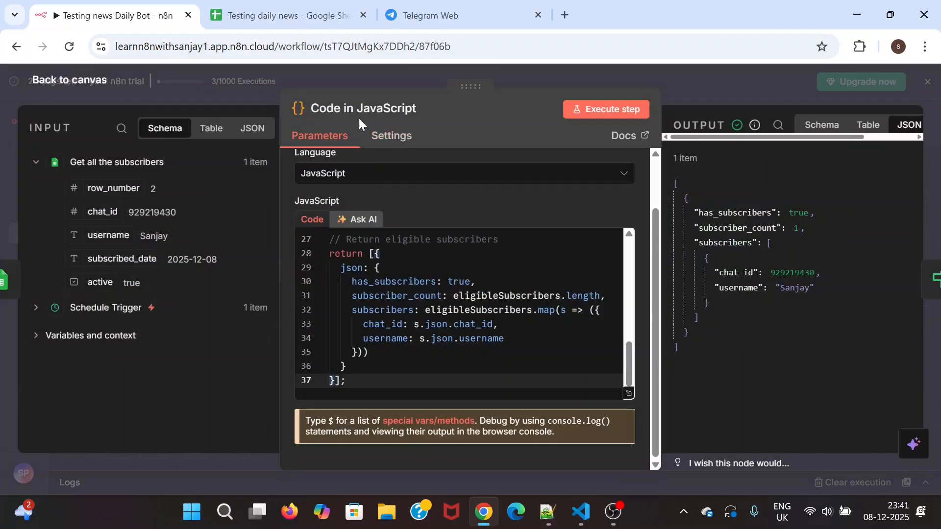
text(Filter Active Subscribers)
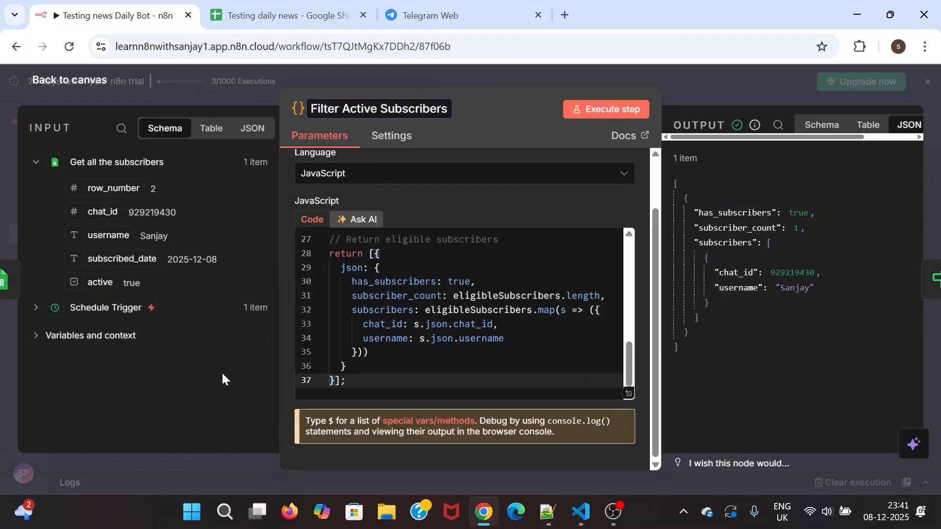
key(Return)
key(ctrl+s)
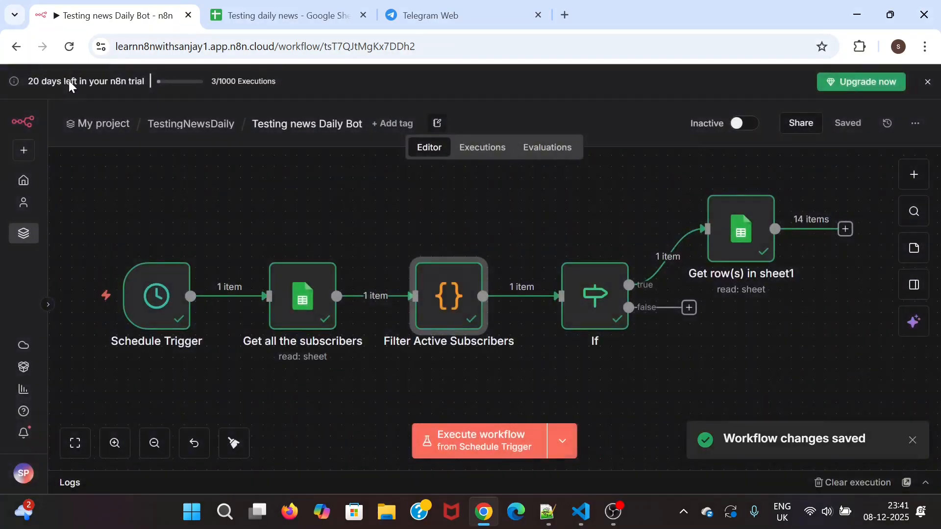
click(69, 80)
Rename the If node to "Check Has Subscribers" and return to the canvas
key(alt+Tab)
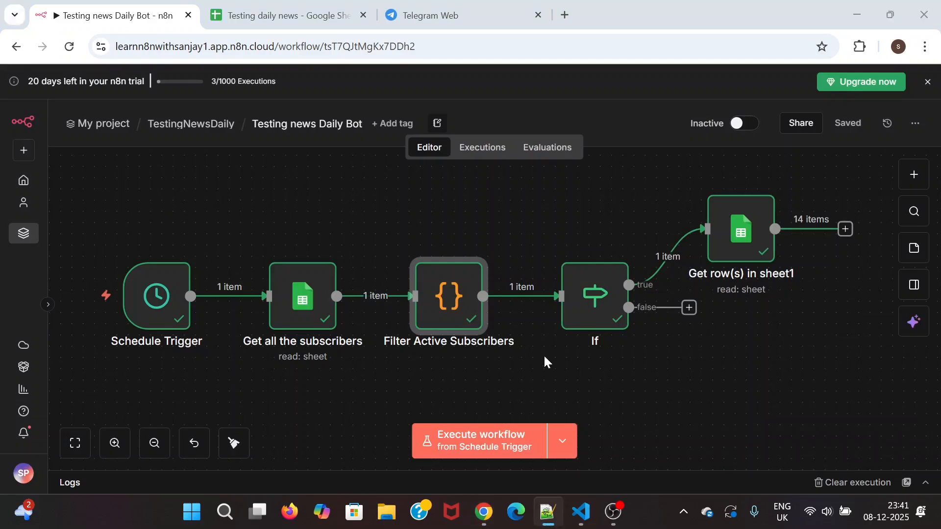
double_click(600, 308)
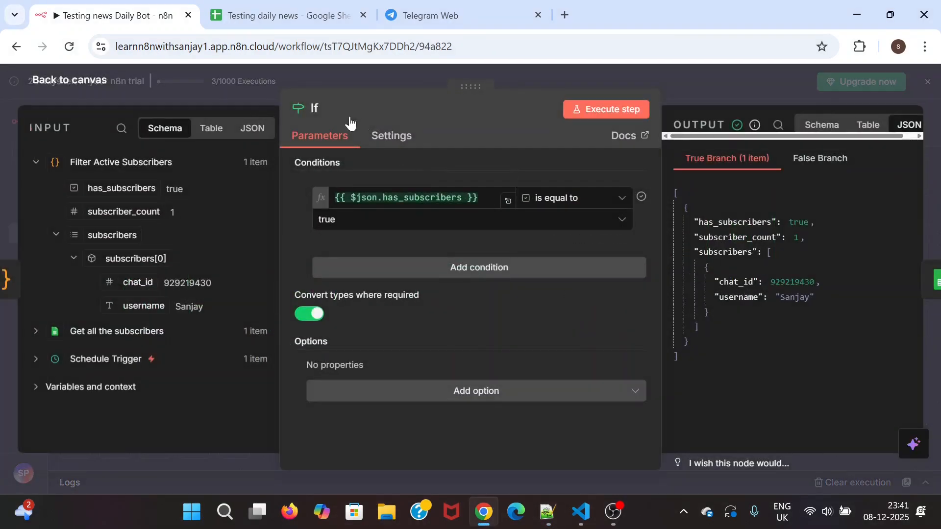
click(341, 109)
text(Check Has Subscribers)
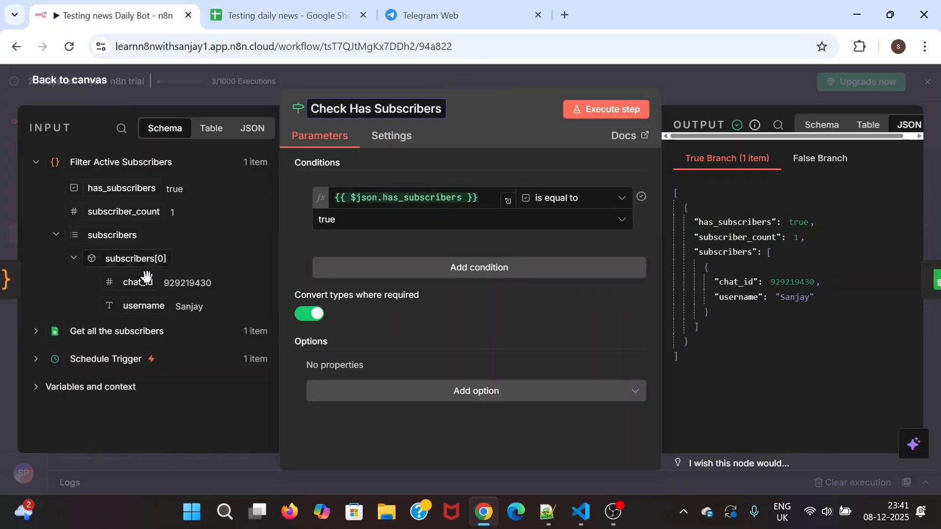
click(80, 81)
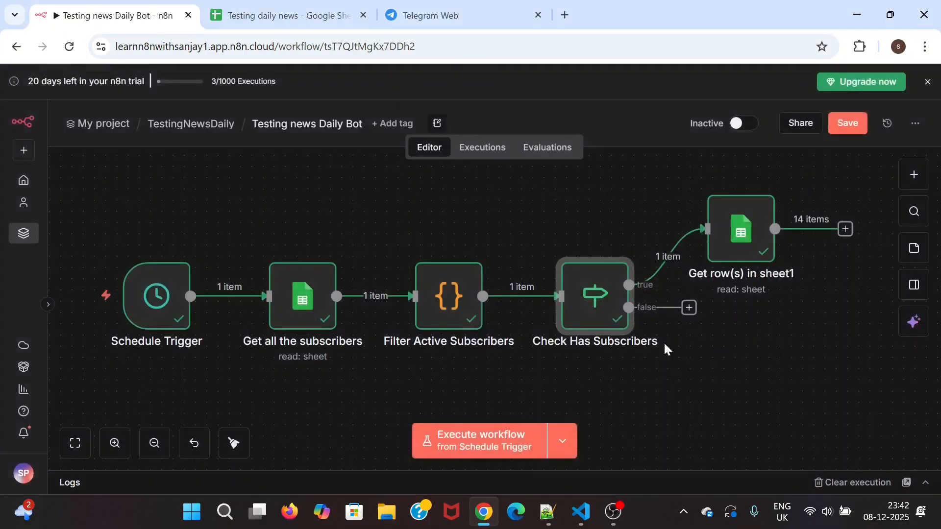
Rename the Get row(s) in sheet1 node to "Get Active RSS Feeds", save the workflow and return to the canvas
scroll(679, 375, right, 5)
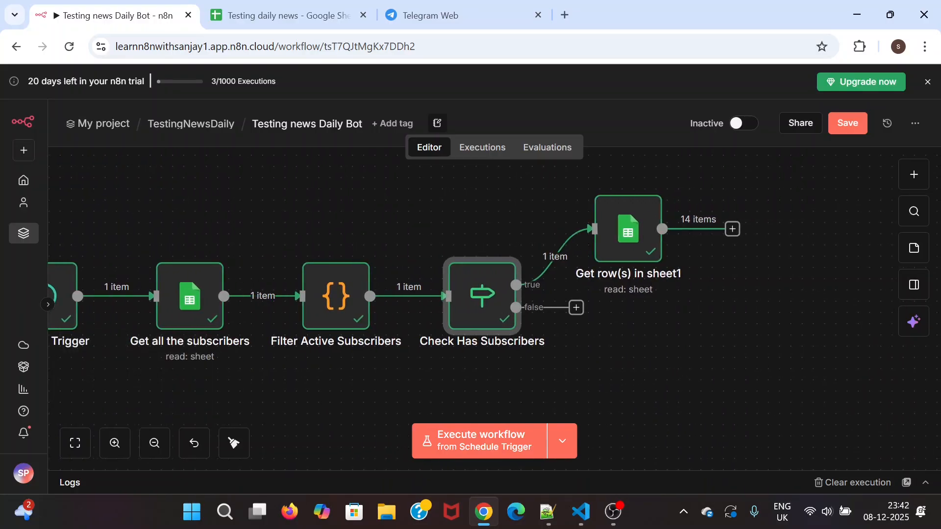
key(alt+Tab)
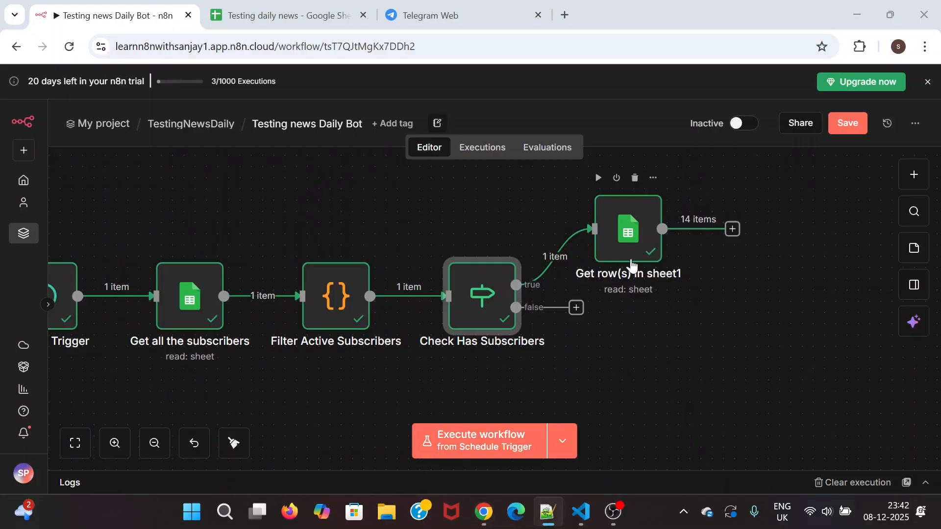
double_click(629, 242)
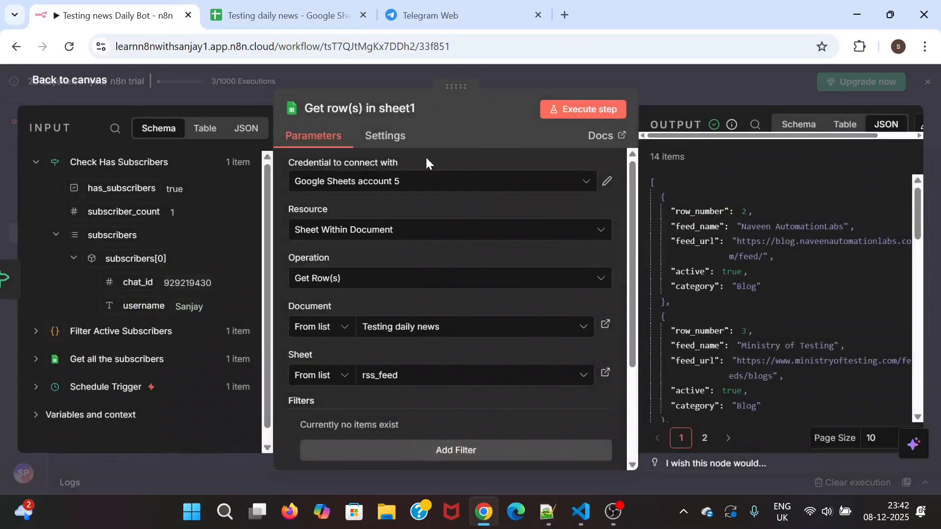
click(366, 111)
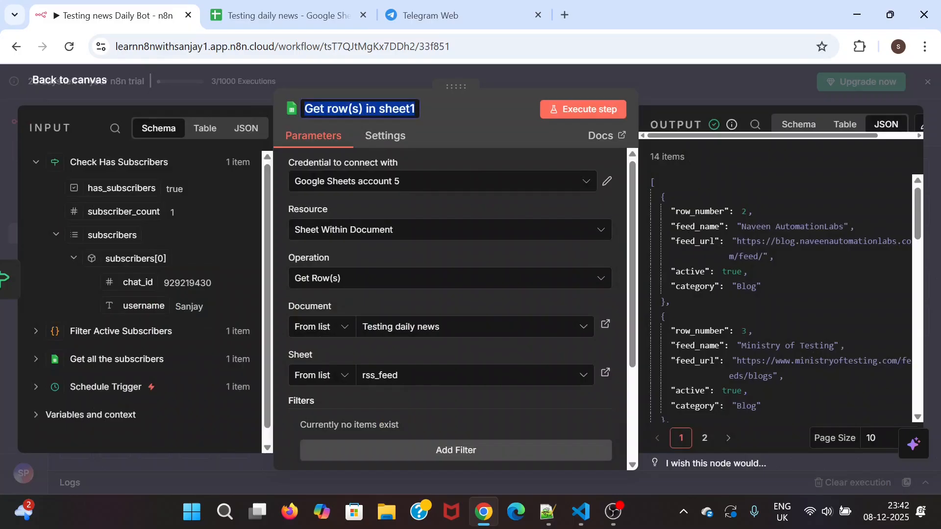
text(Get Active RSS Feeds)
key(ctrl+s)
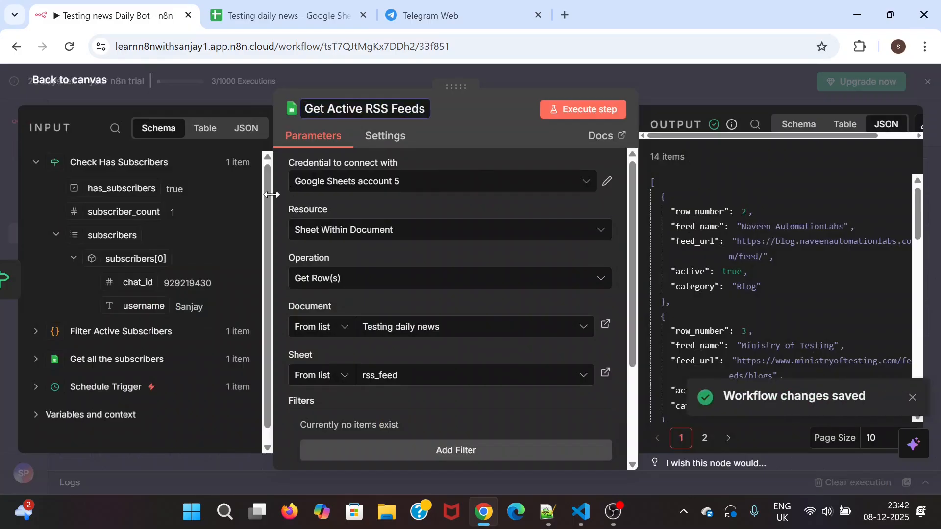
click(91, 81)
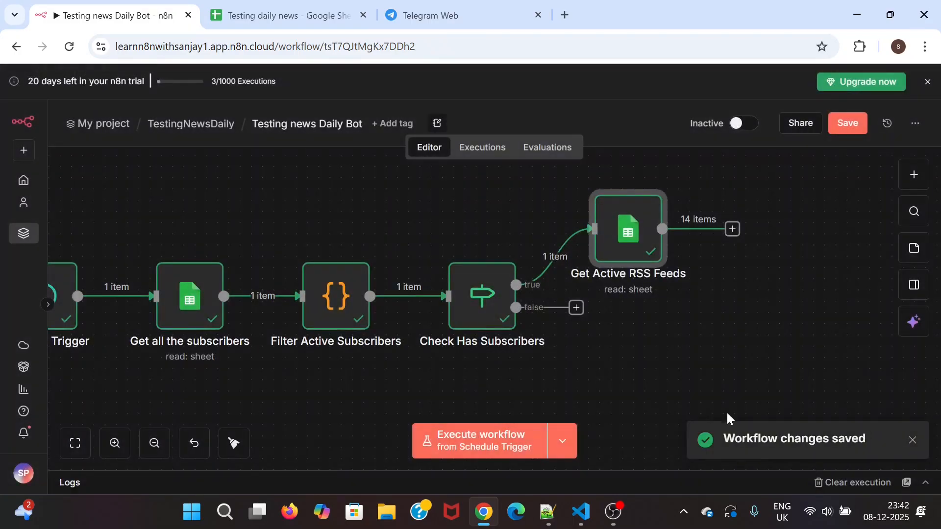
Add an RSS Read node after the Get Active RSS Feeds node
click(155, 444)
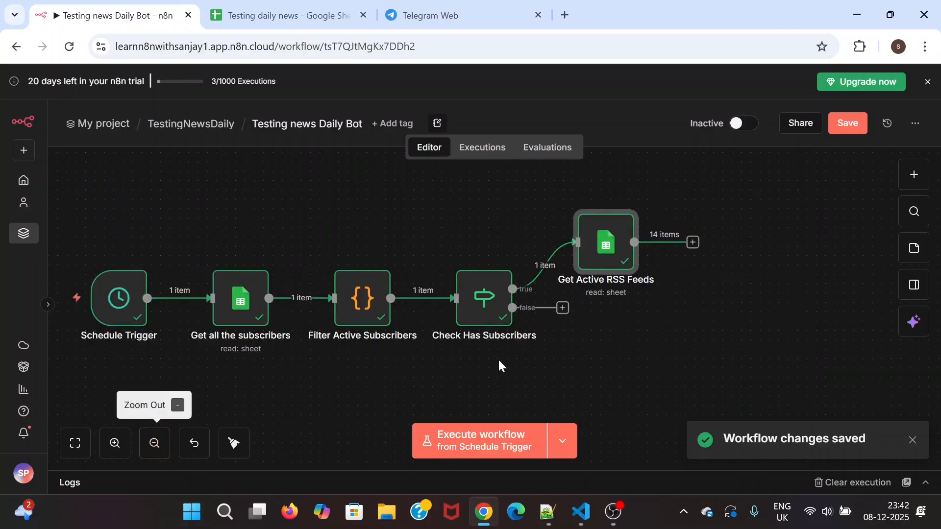
scroll(596, 357, right, 5)
scroll(595, 352, right, 1)
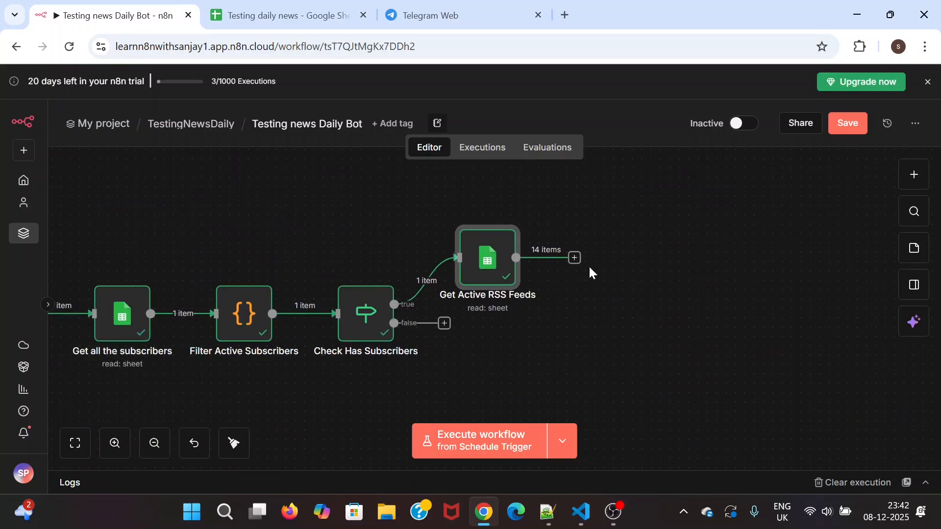
click(574, 259)
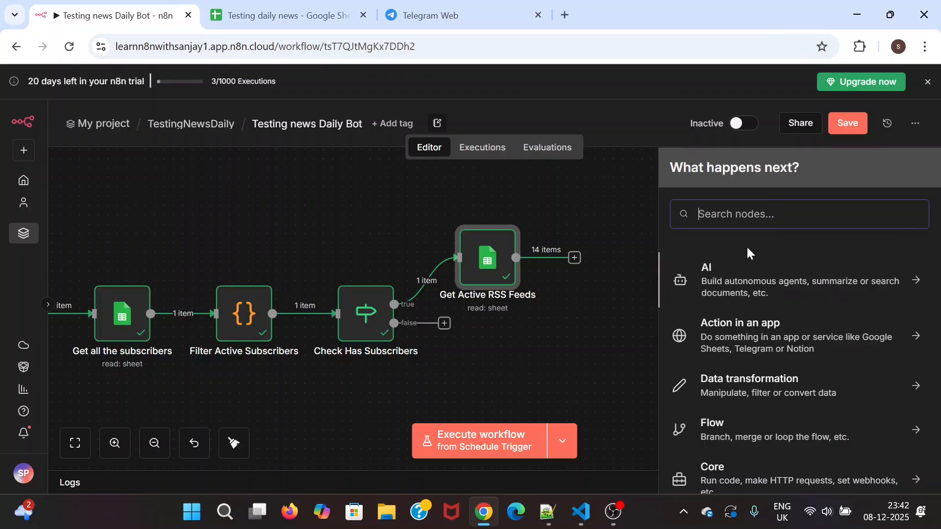
text(RSS)
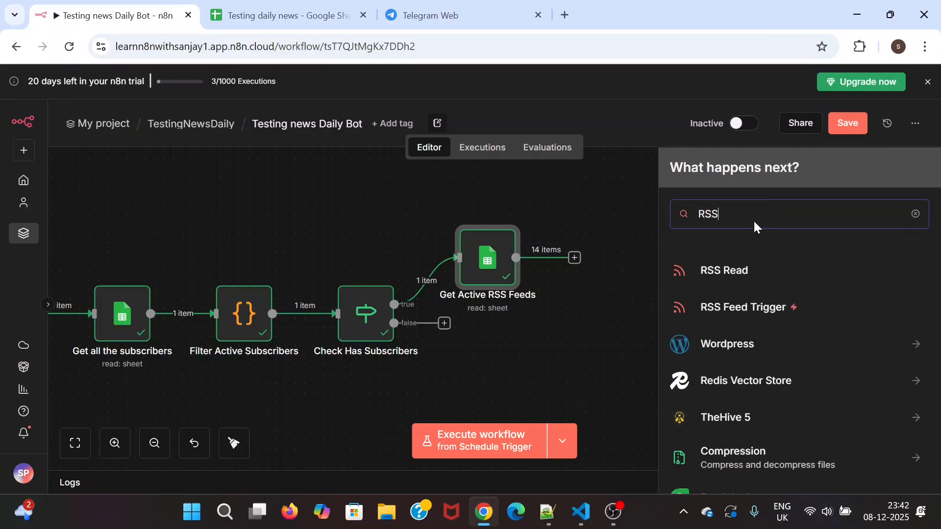
click(723, 271)
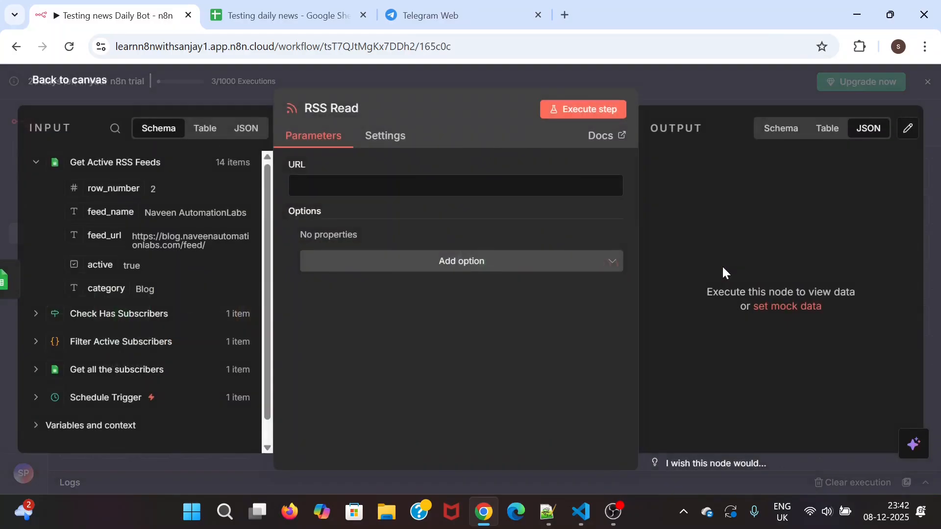
Read through the n8n documentation page for the RSS Read node and close it
click(608, 141)
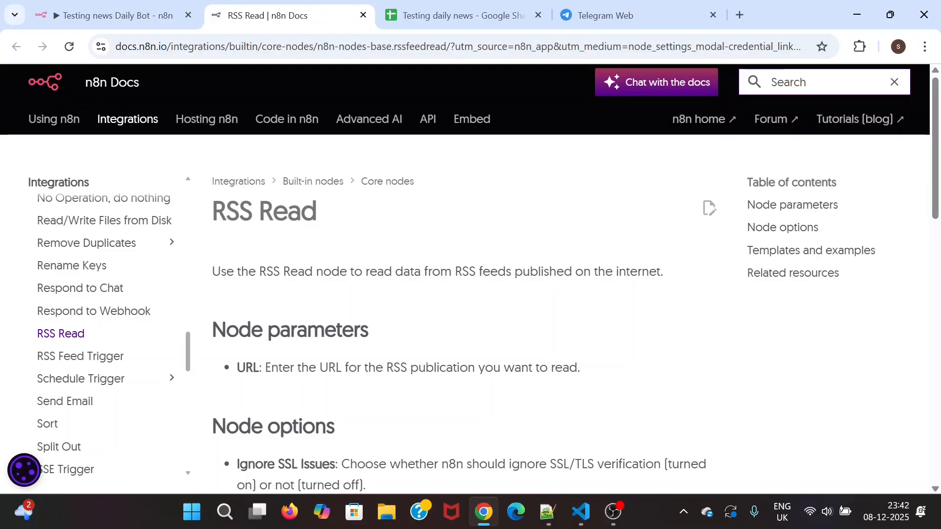
scroll(377, 323, down, 2)
scroll(426, 313, down, 8)
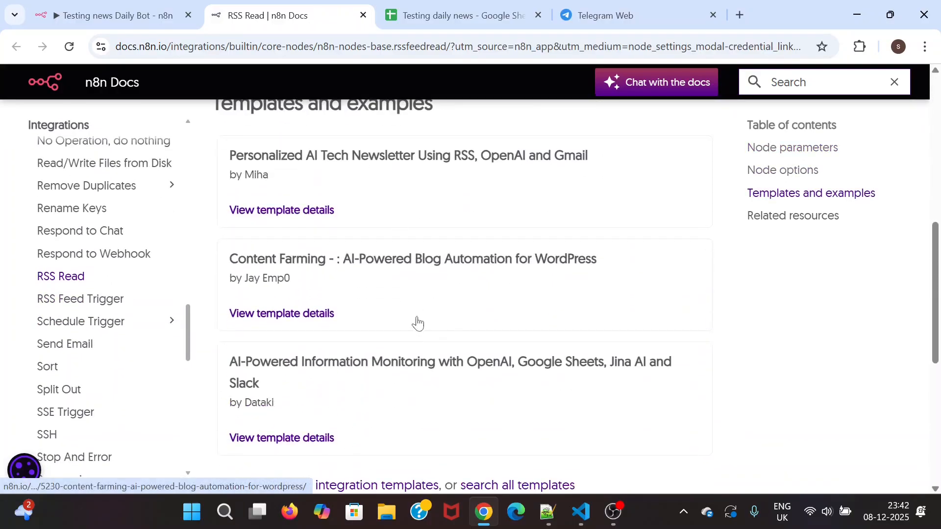
scroll(392, 295, up, 10)
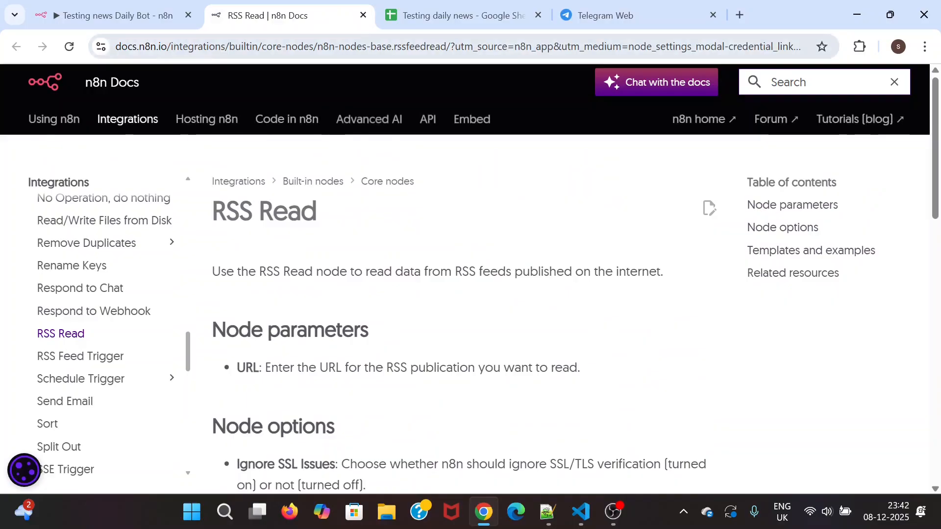
click(364, 15)
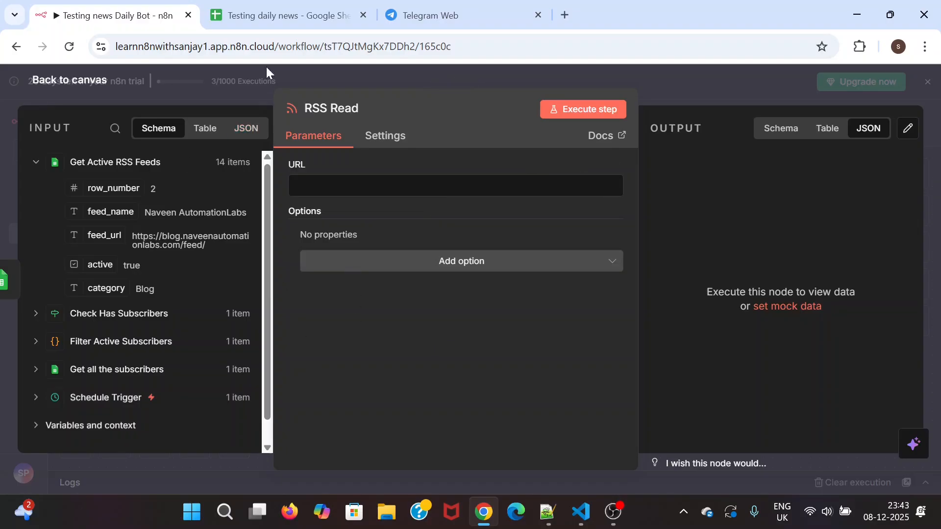
Check the feed_url column in the rss_feed sheet and map feed_url from Get Active RSS Feeds to the RSS Read node's URL
click(276, 22)
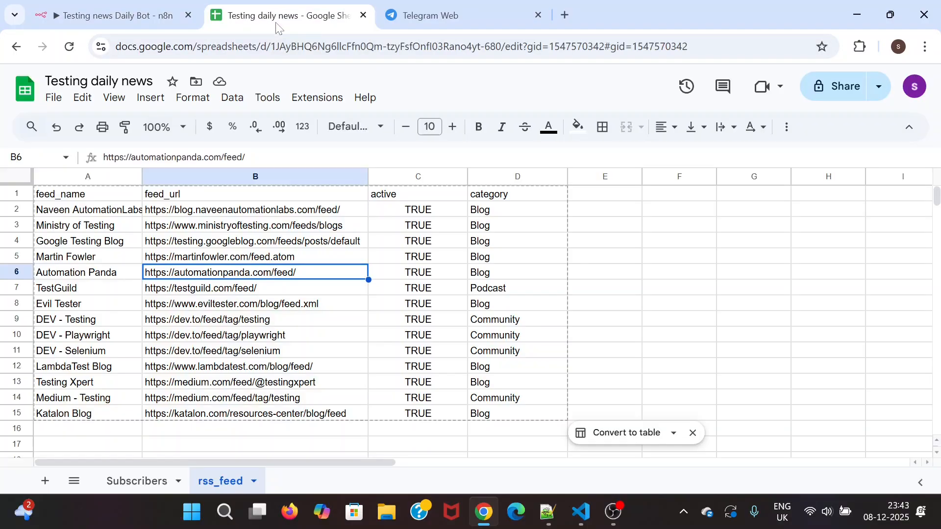
click(142, 22)
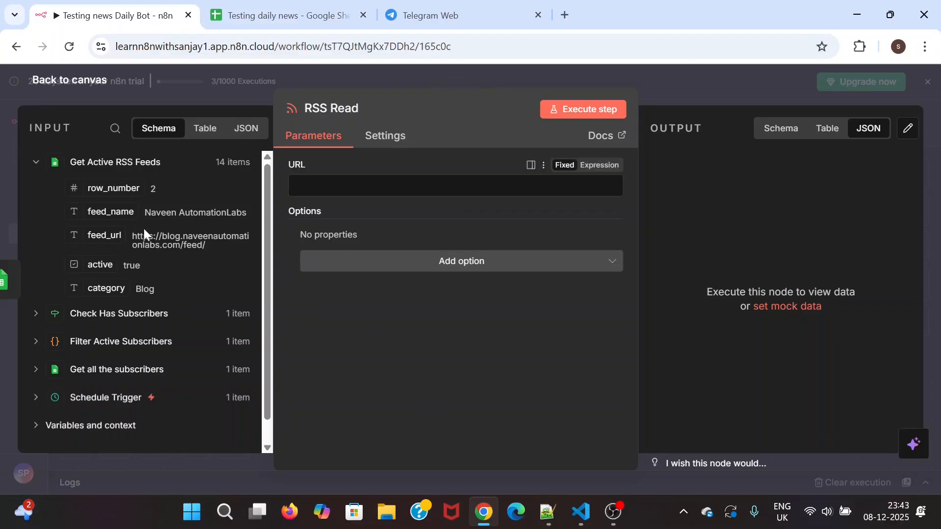
drag(103, 235, 365, 192)
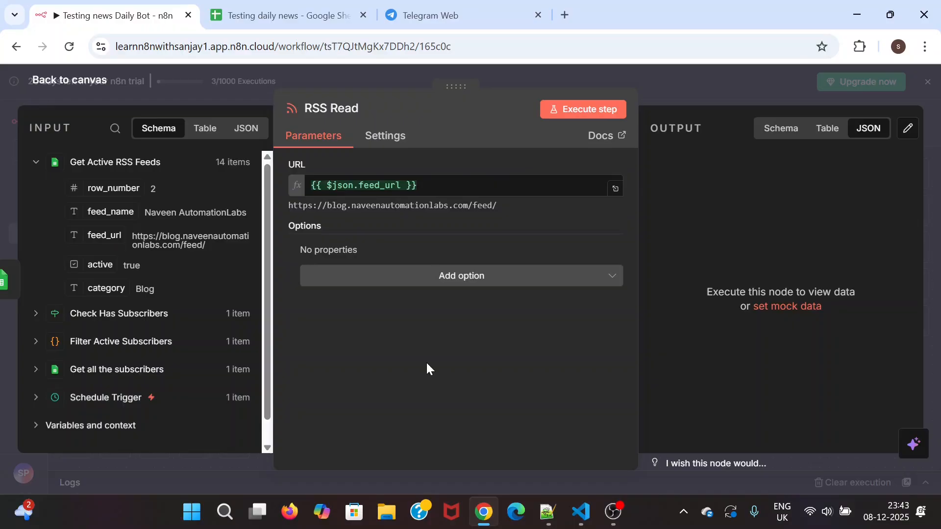
Save the workflow with the RSS Read node's URL mapping and return to the canvas
key(ctrl+s)
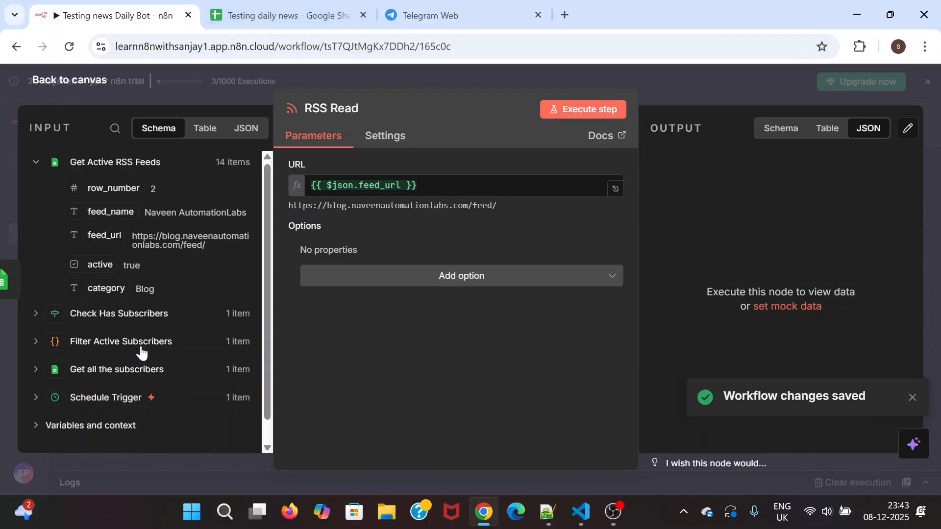
scroll(163, 326, down, 1)
scroll(162, 342, up, 1)
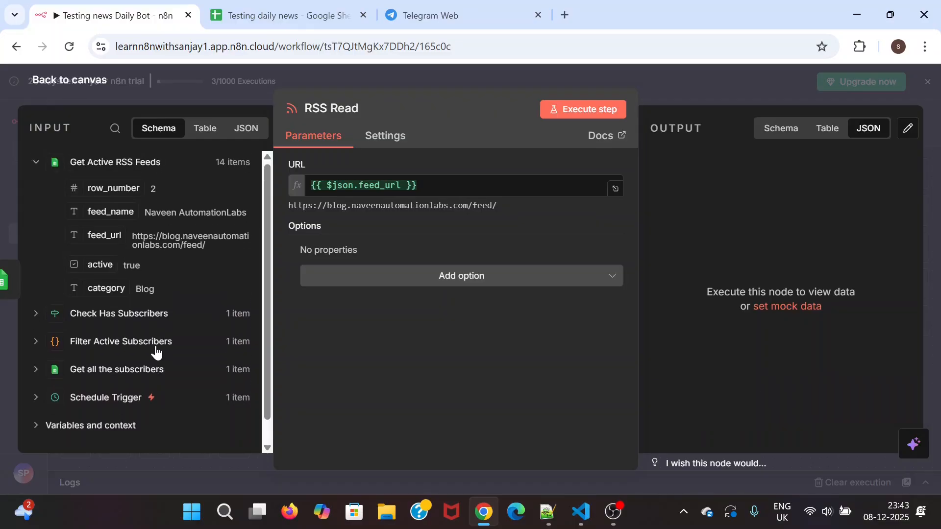
click(94, 85)
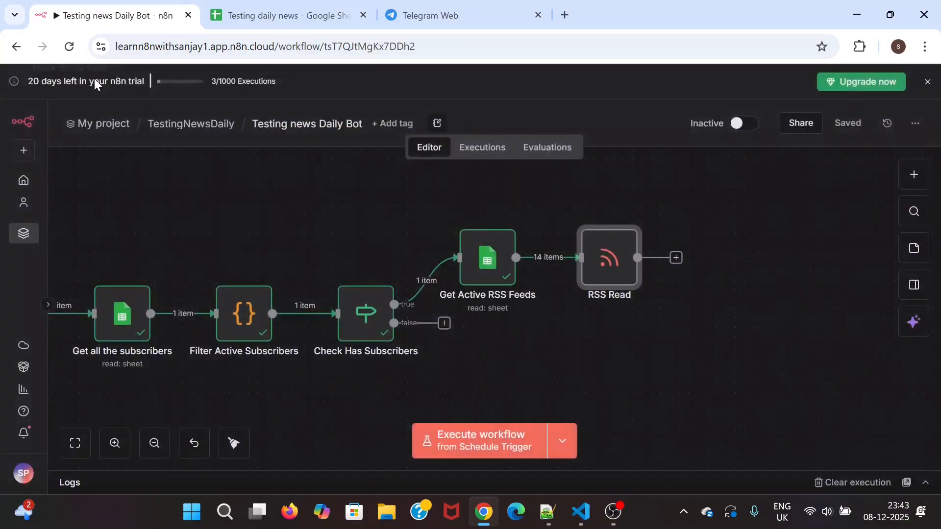
Test the feed_url mapping by executing the RSS Read node on its own twice, dismissing the notification each time
double_click(610, 258)
click(583, 109)
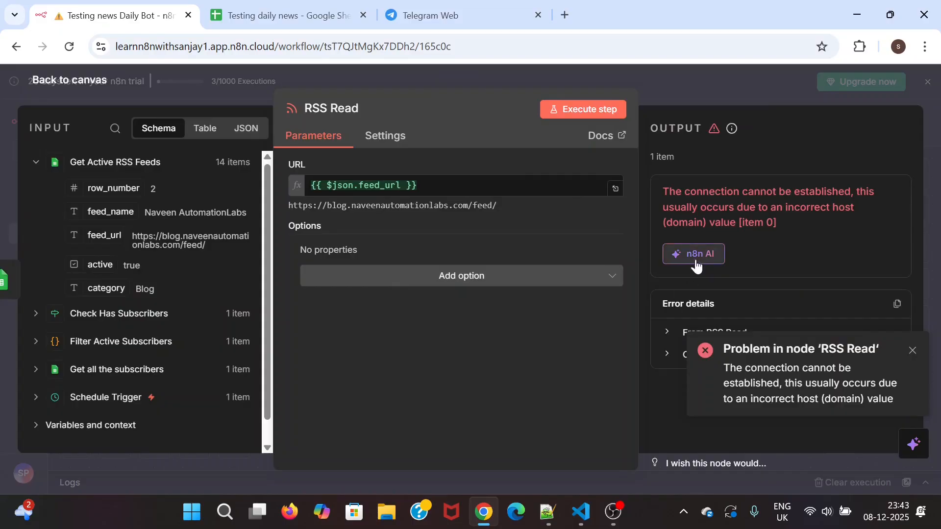
click(912, 351)
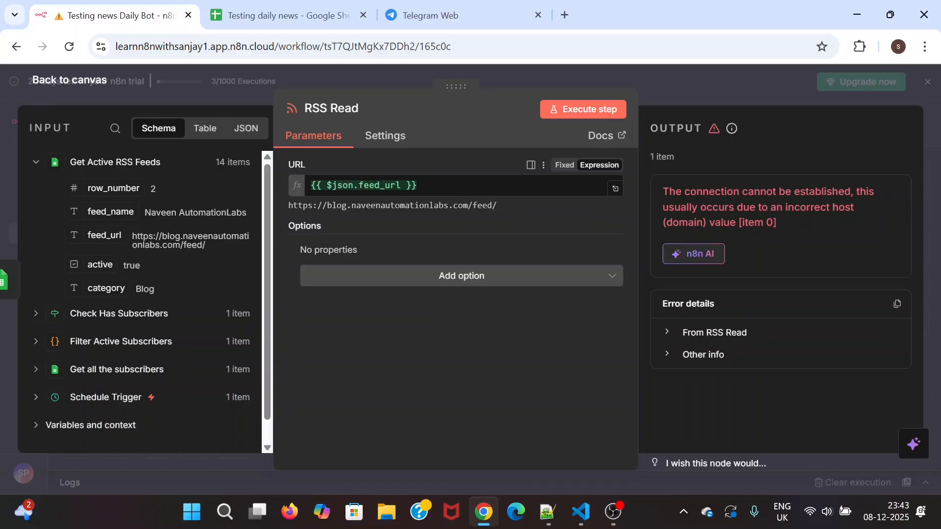
click(58, 84)
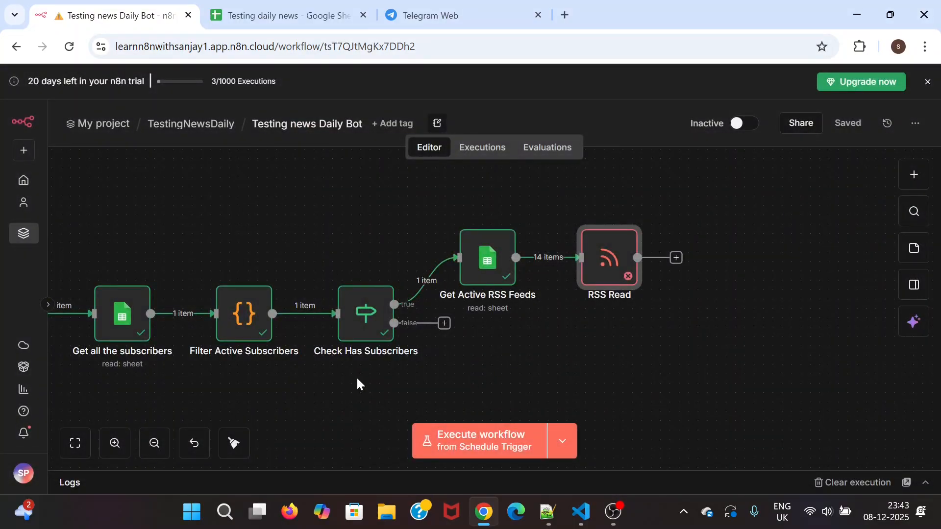
scroll(357, 384, left, 1)
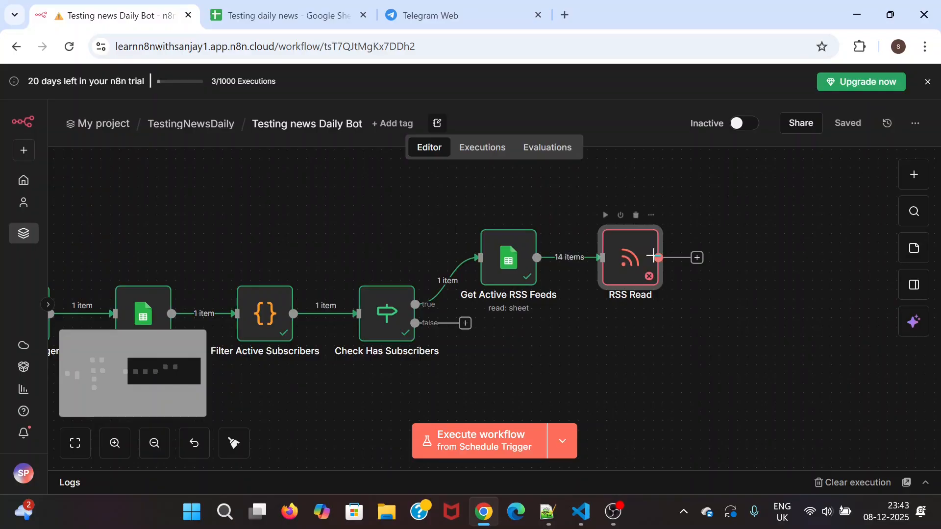
double_click(635, 261)
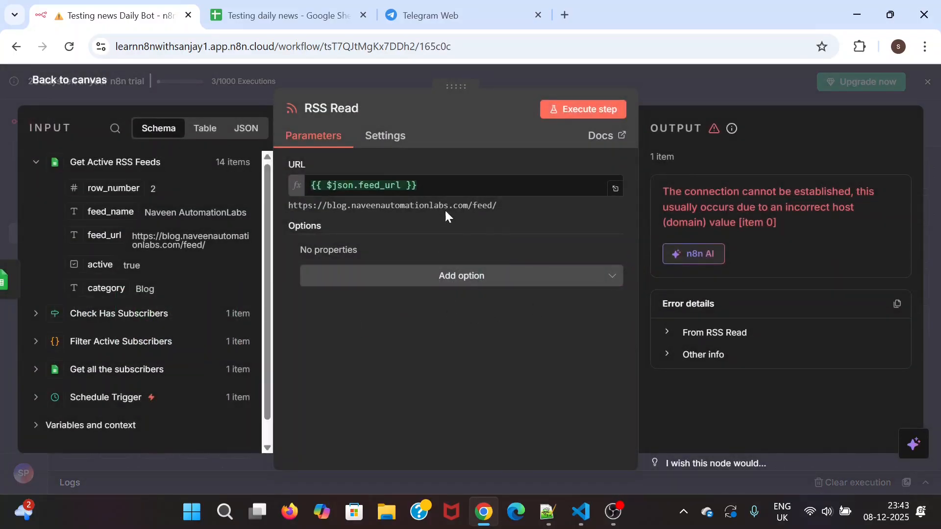
click(580, 110)
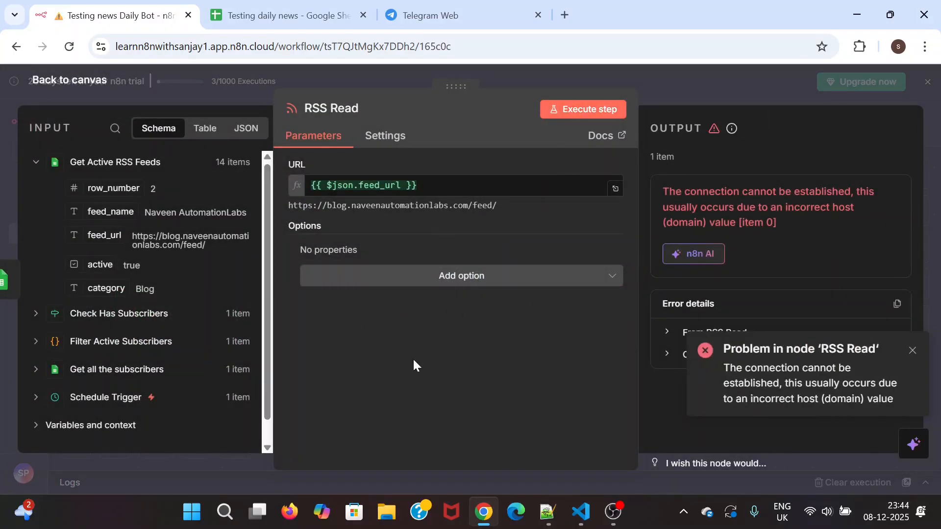
click(914, 352)
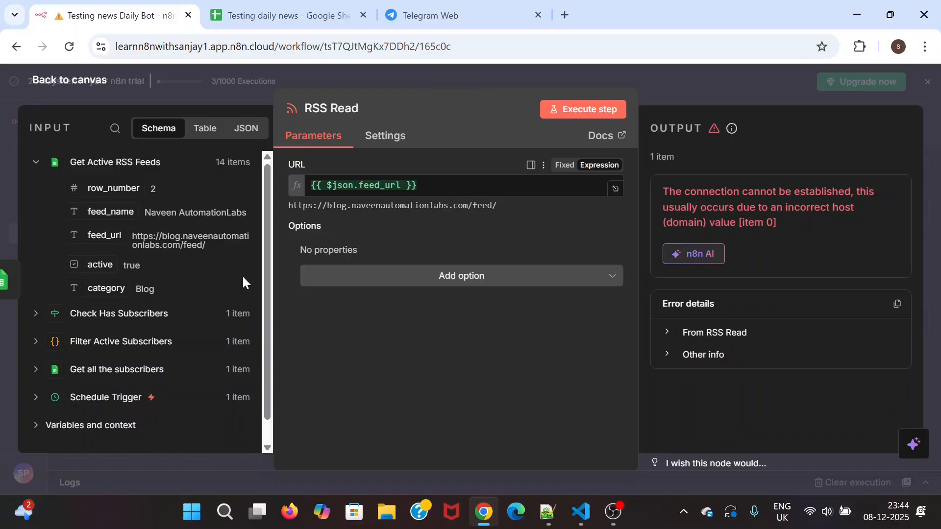
Copy the feed_url value of the first feed item, open it in a new browser tab to check it, and close that tab
drag(205, 245, 132, 237)
key(ctrl+c)
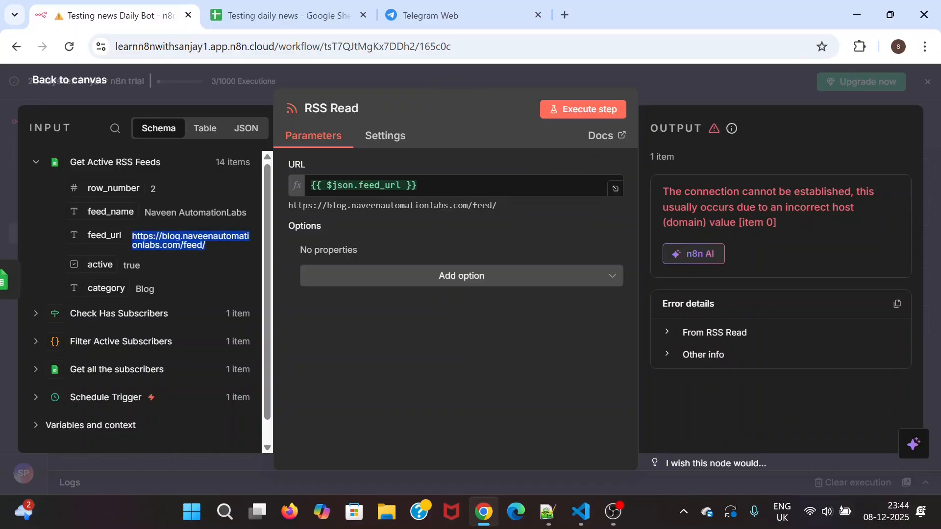
click(569, 14)
key(ctrl+v)
key(Return)
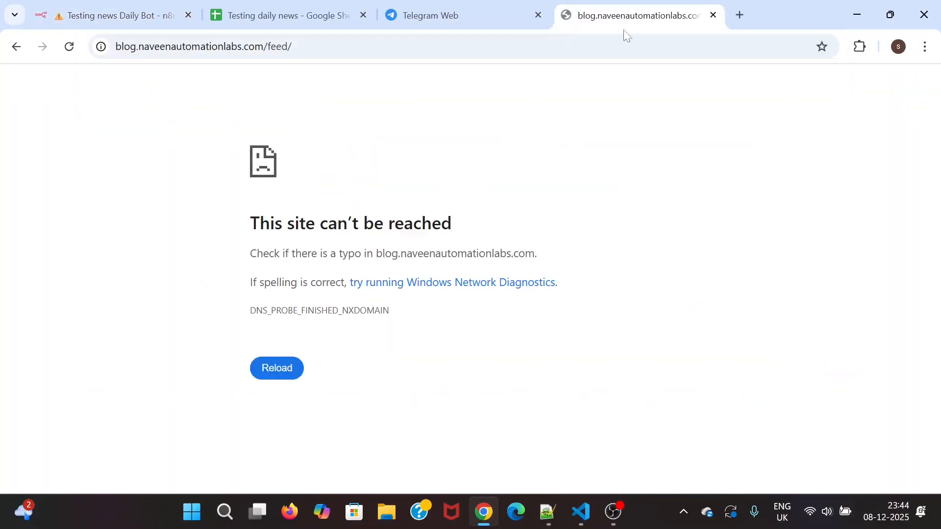
click(714, 15)
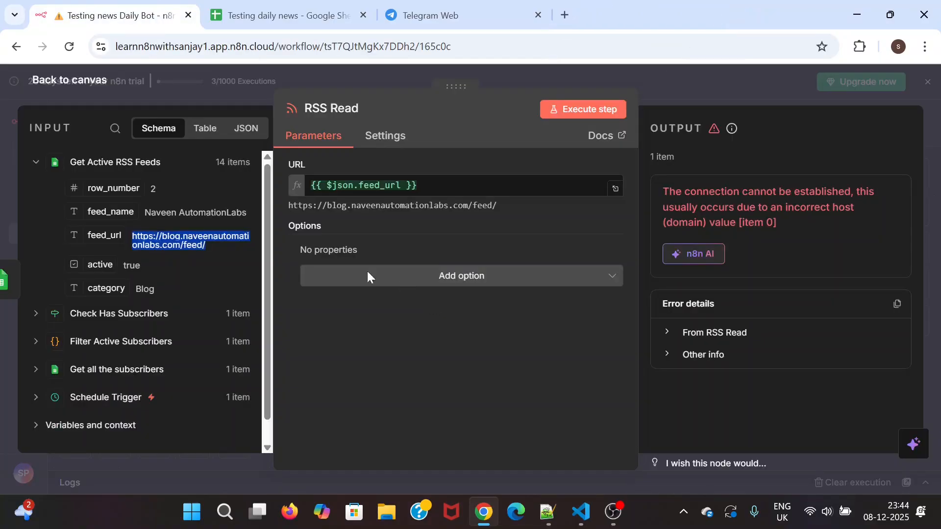
Set the RSS Read node's On Error behaviour to Continue, save the workflow and return to the canvas
click(387, 139)
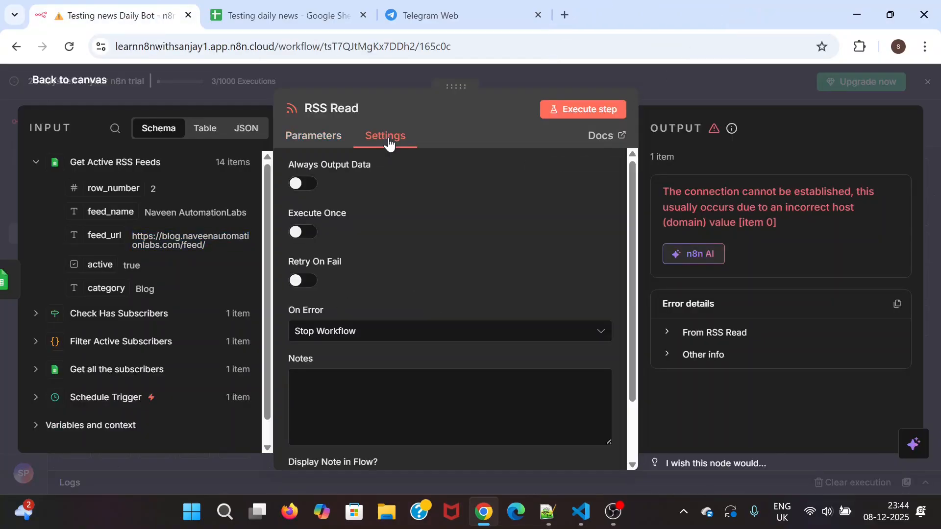
scroll(413, 309, down, 2)
scroll(422, 294, up, 2)
scroll(425, 287, down, 2)
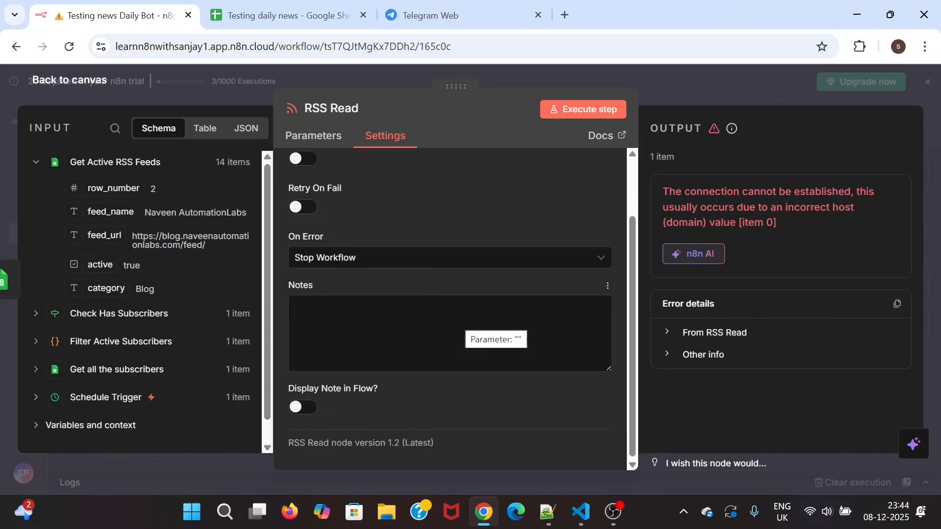
click(455, 264)
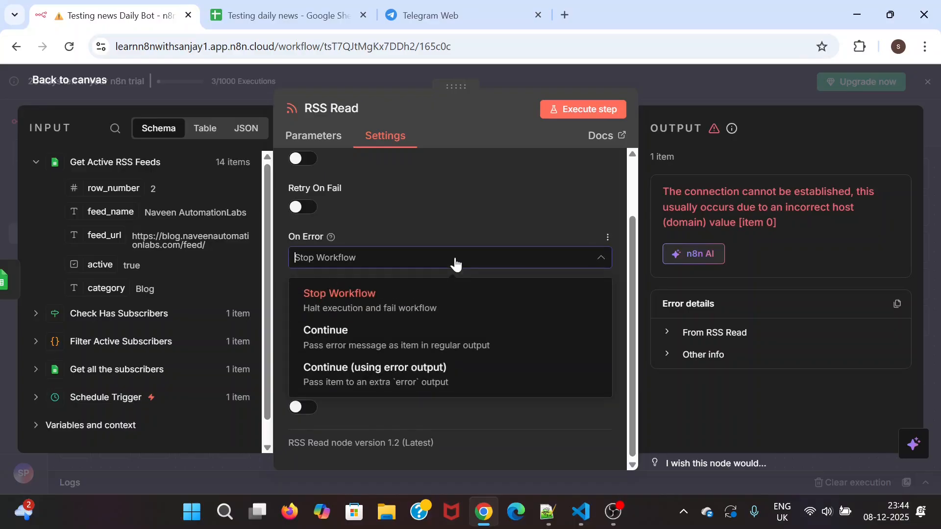
click(410, 337)
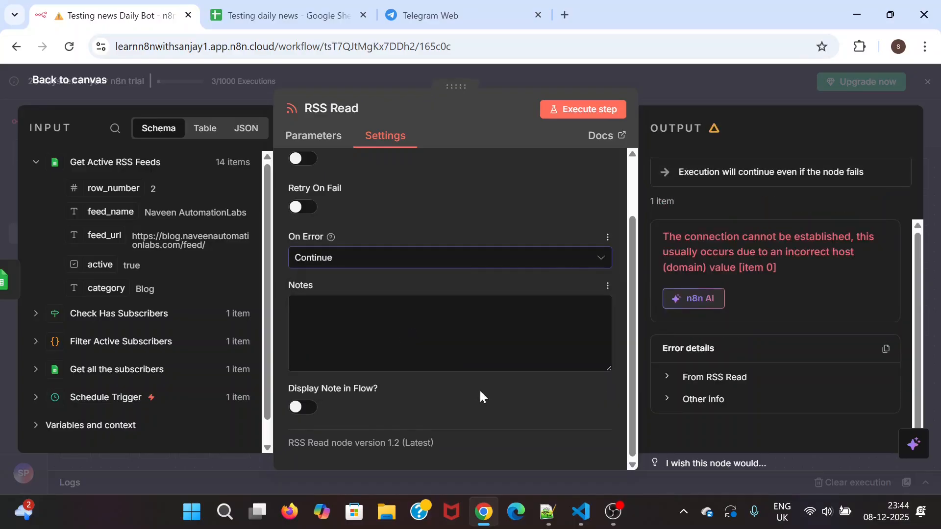
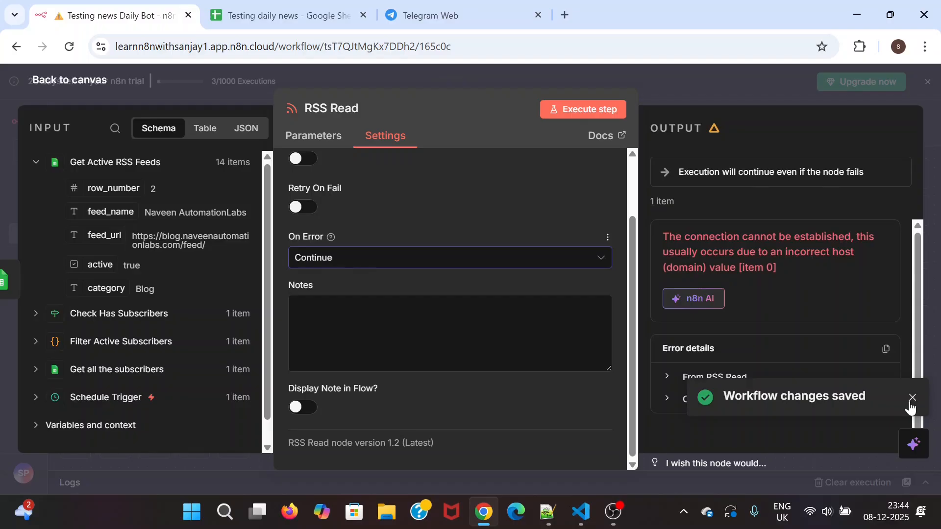
click(912, 399)
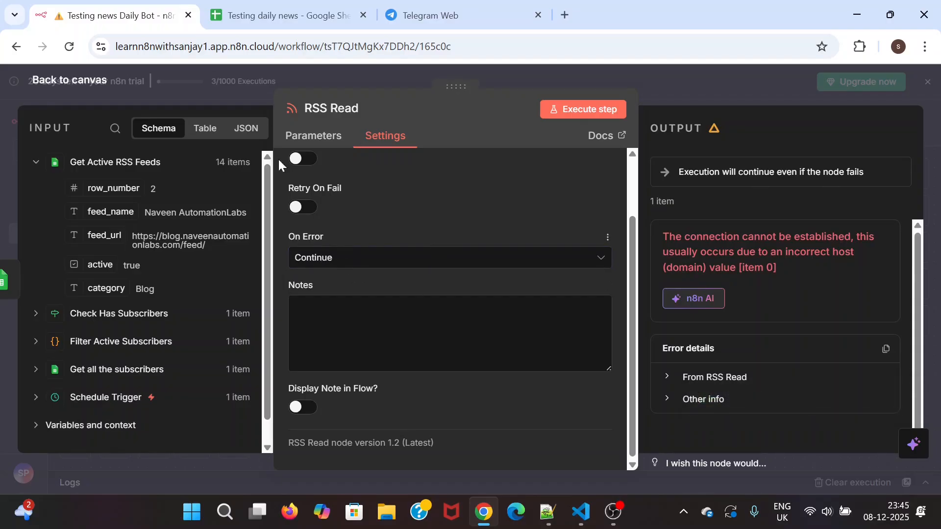
click(70, 83)
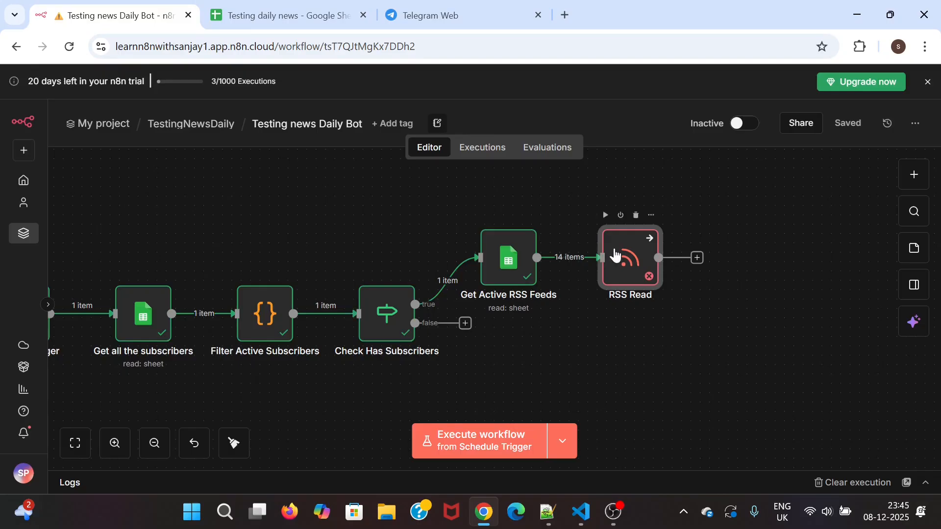
Execute the RSS Read node, review the first two pages of its JSON output and return to the canvas
double_click(626, 256)
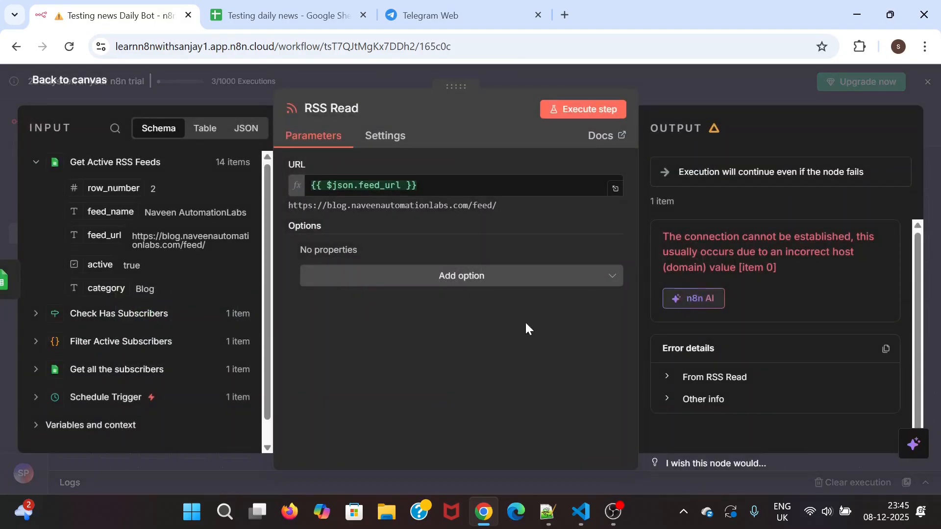
click(567, 118)
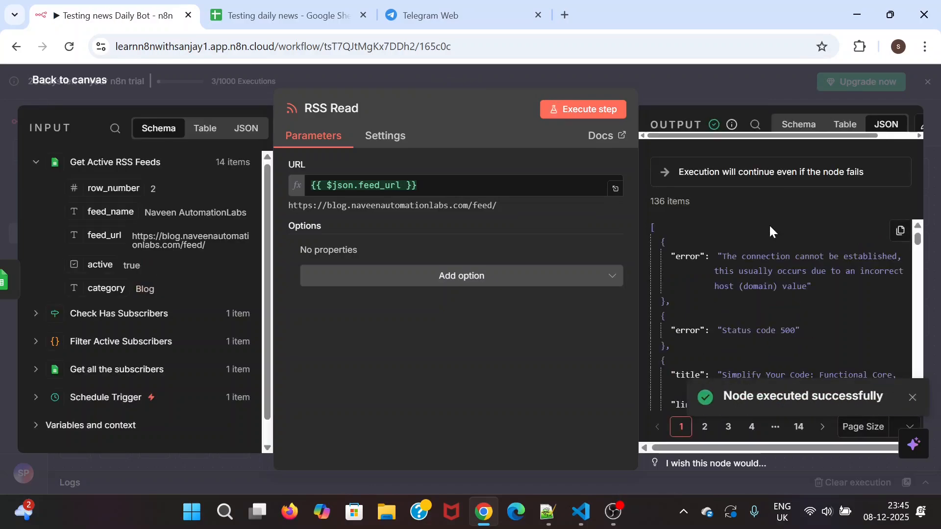
scroll(766, 325, down, 2)
scroll(793, 312, up, 2)
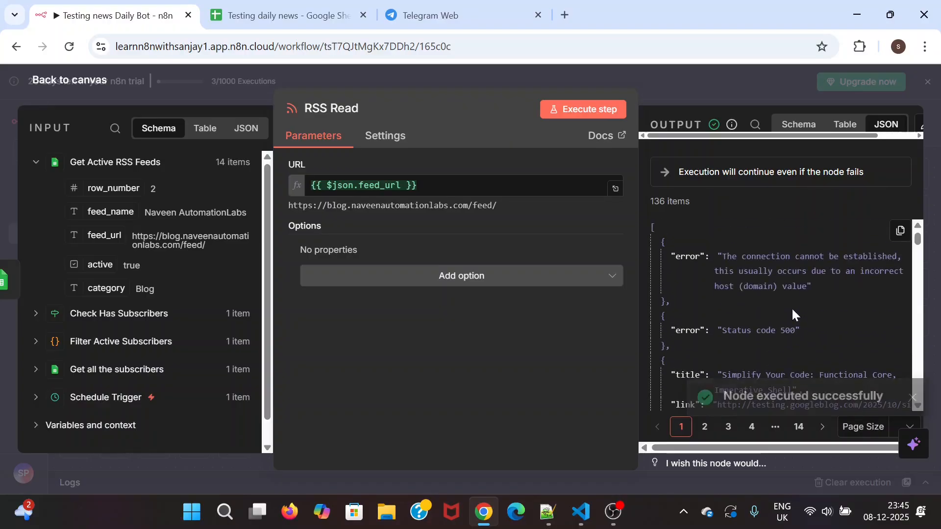
scroll(792, 314, down, 5)
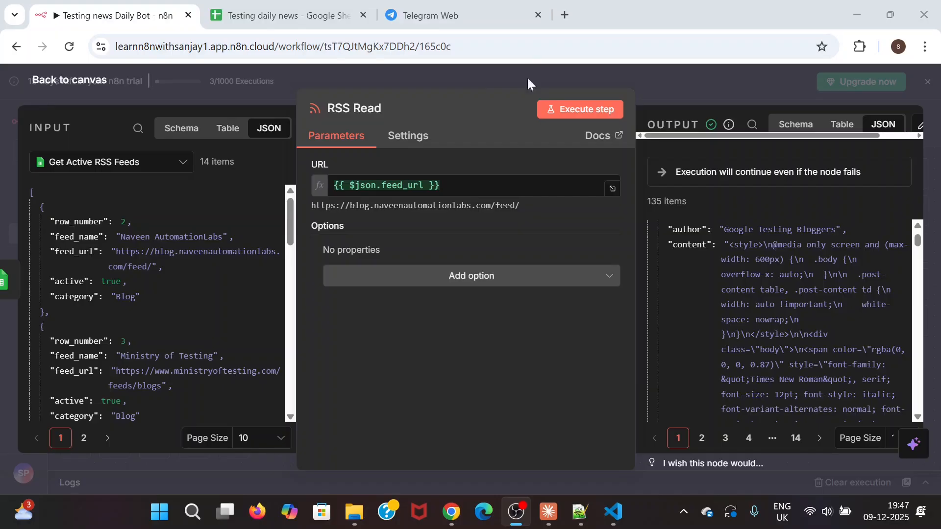
click(702, 438)
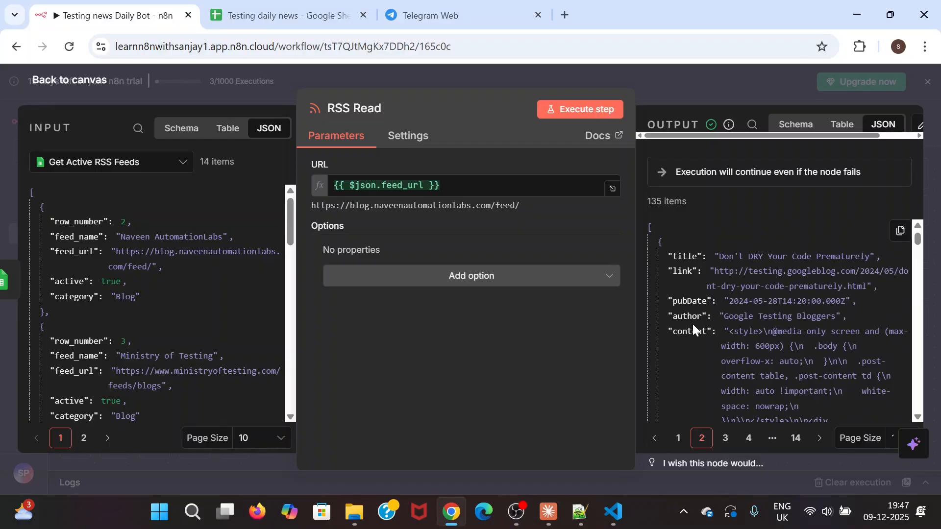
scroll(714, 343, down, 6)
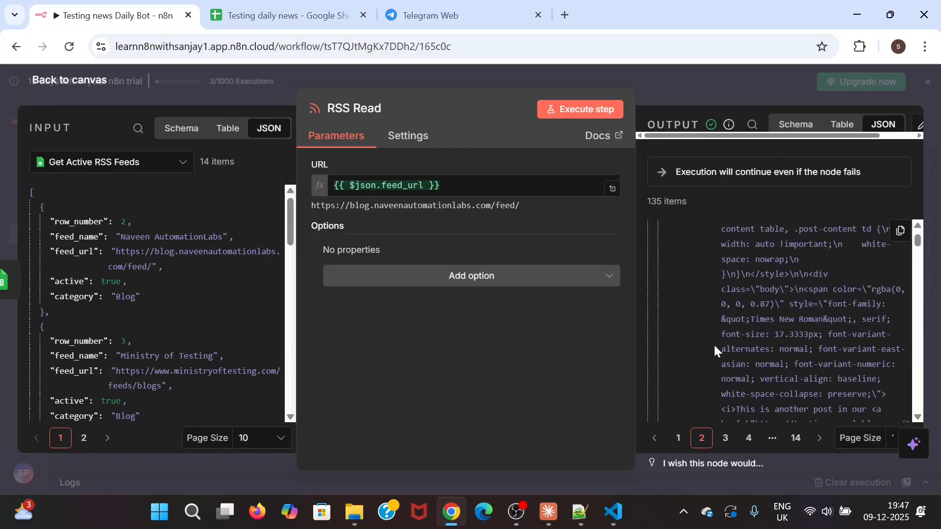
scroll(713, 344, up, 7)
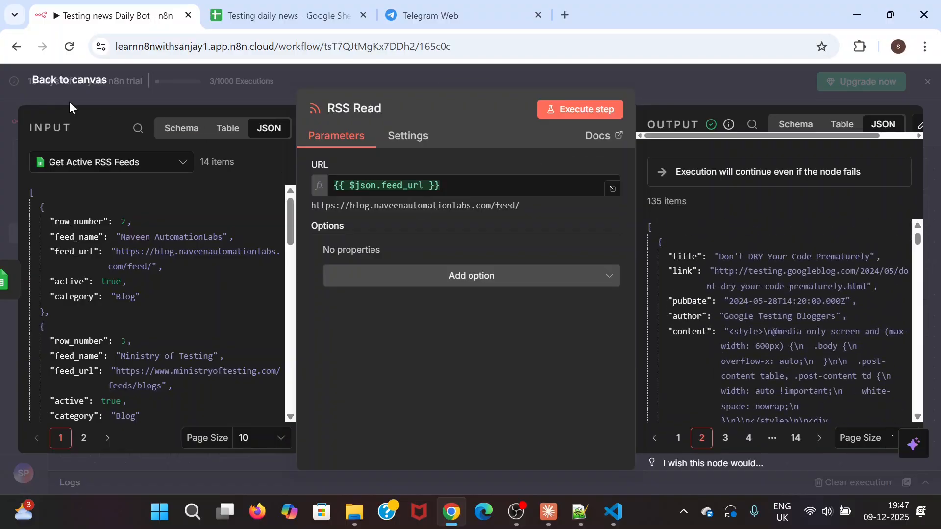
click(42, 82)
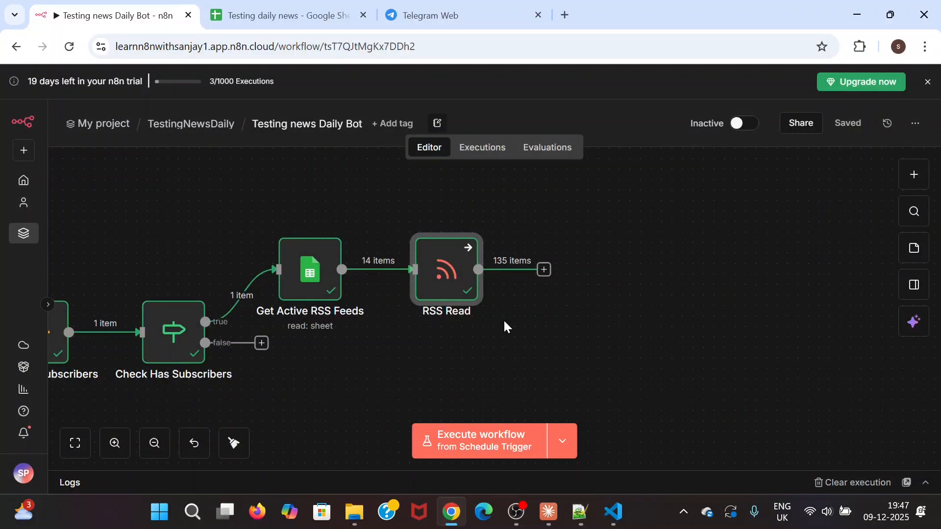
Check the feed list on the rss_feed sheet of the Testing daily news spreadsheet in Google Sheets and return to n8n
scroll(504, 319, right, 1)
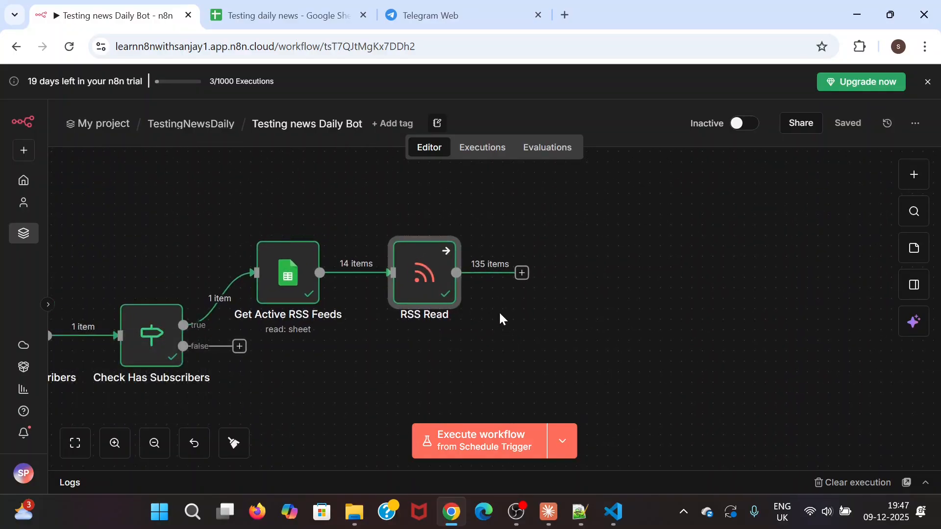
click(307, 22)
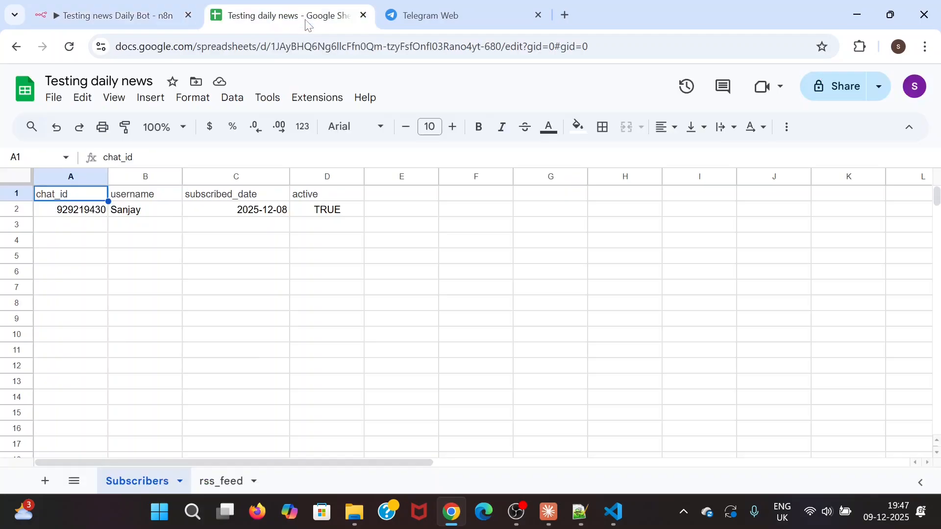
click(221, 480)
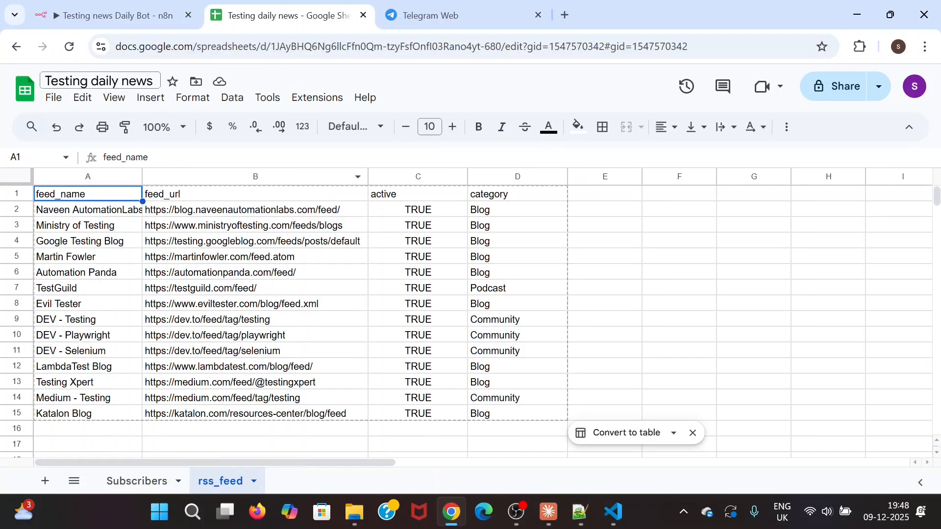
click(101, 8)
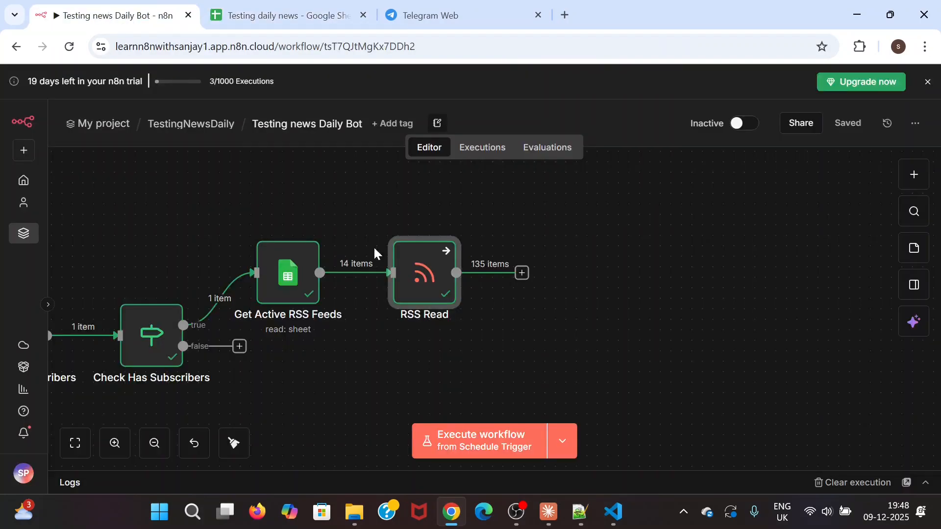
Add a Code in JavaScript node after the RSS Read node
click(522, 273)
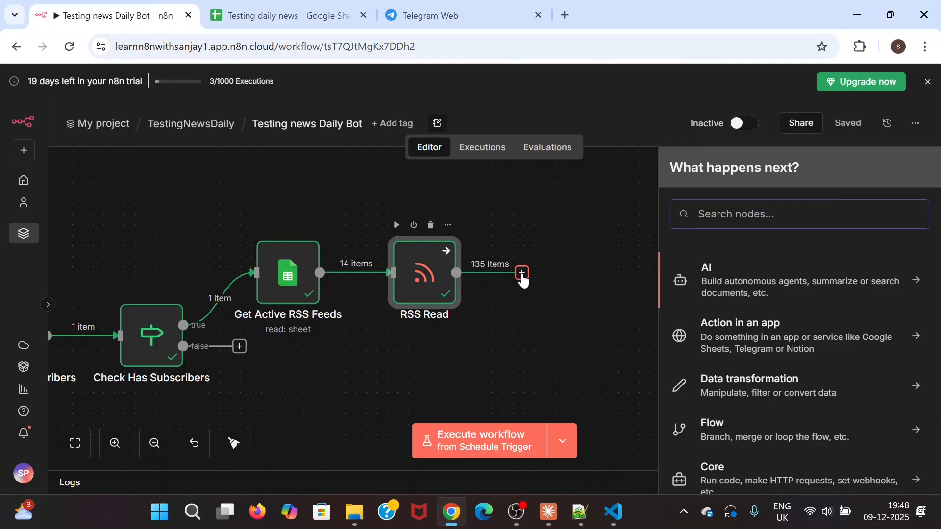
text(code)
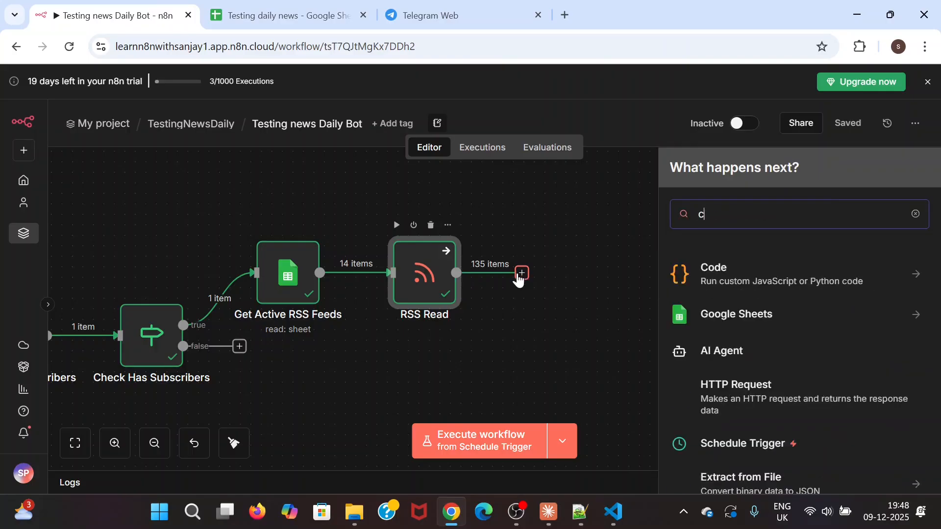
click(714, 287)
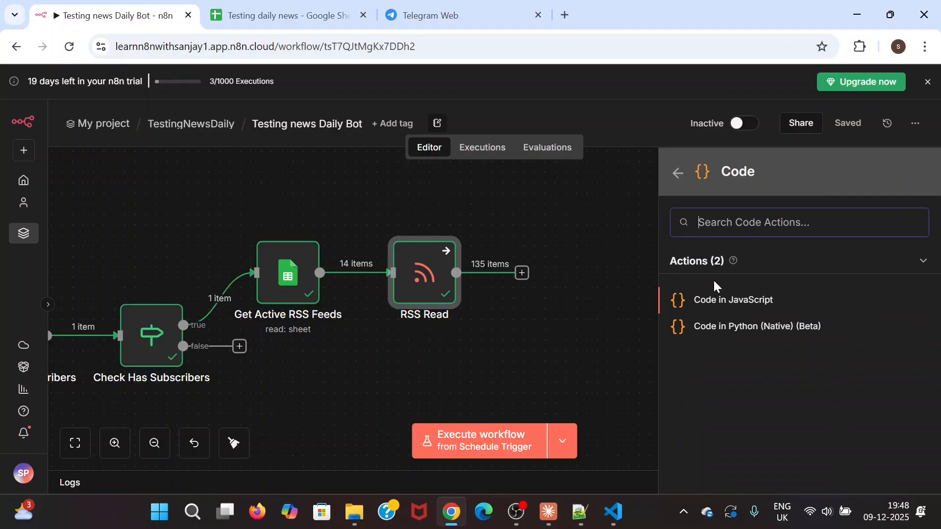
click(718, 306)
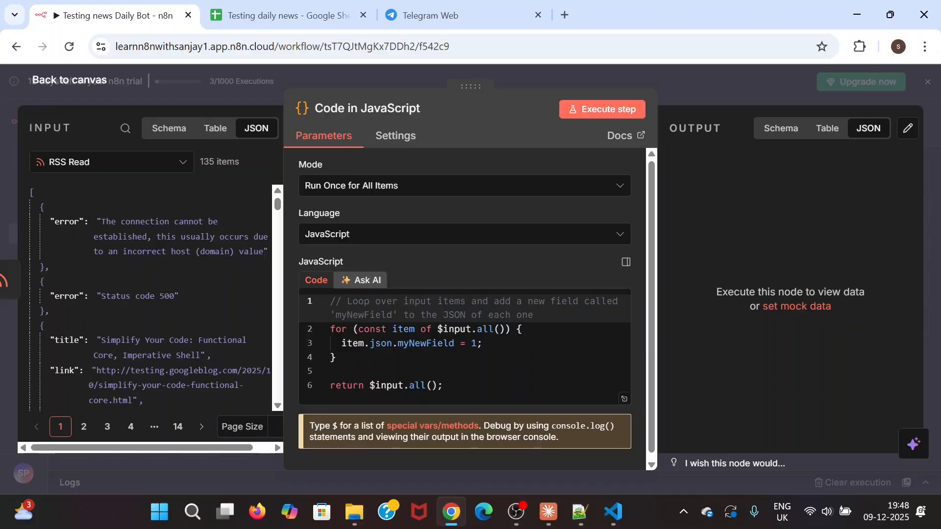
Replace the node's default JavaScript with the prepared article-processing script copied from the text editor, and save the workflow
click(336, 358)
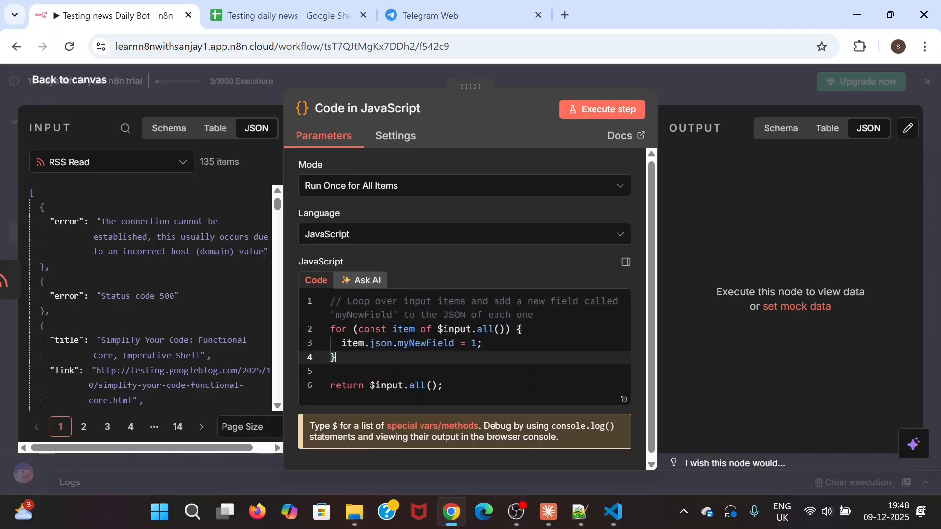
key(ctrl+a)
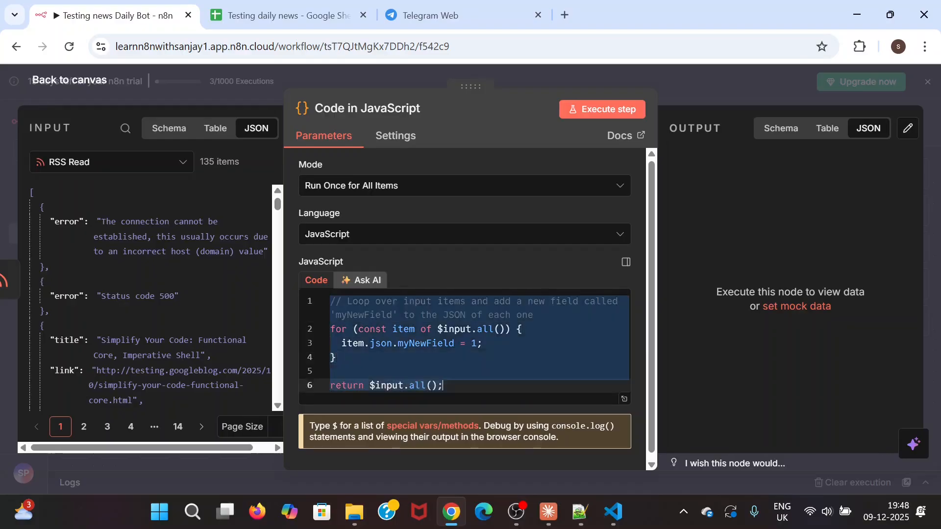
key(BackSpace)
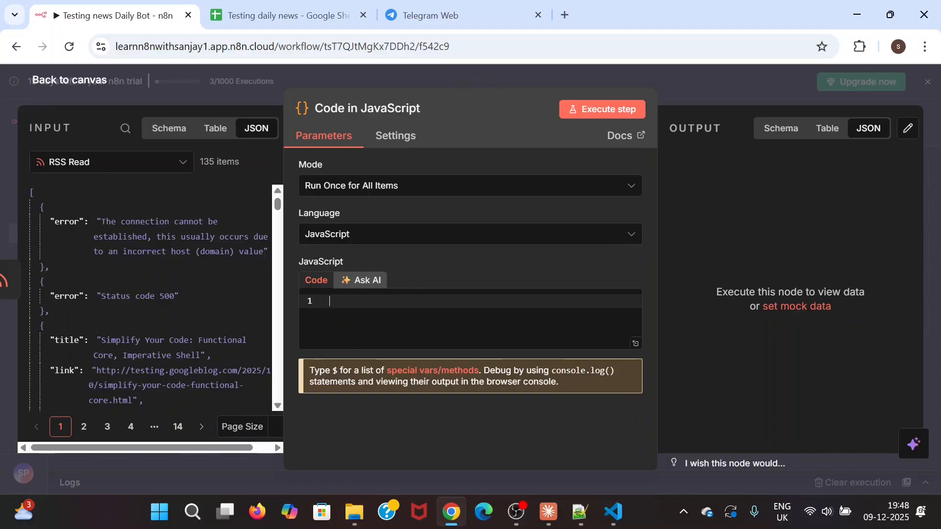
key(alt+Tab)
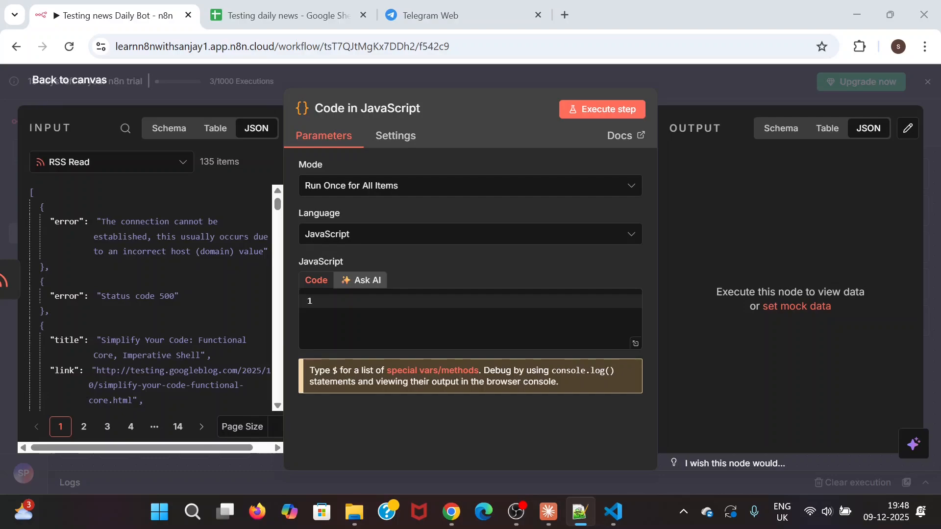
click(407, 322)
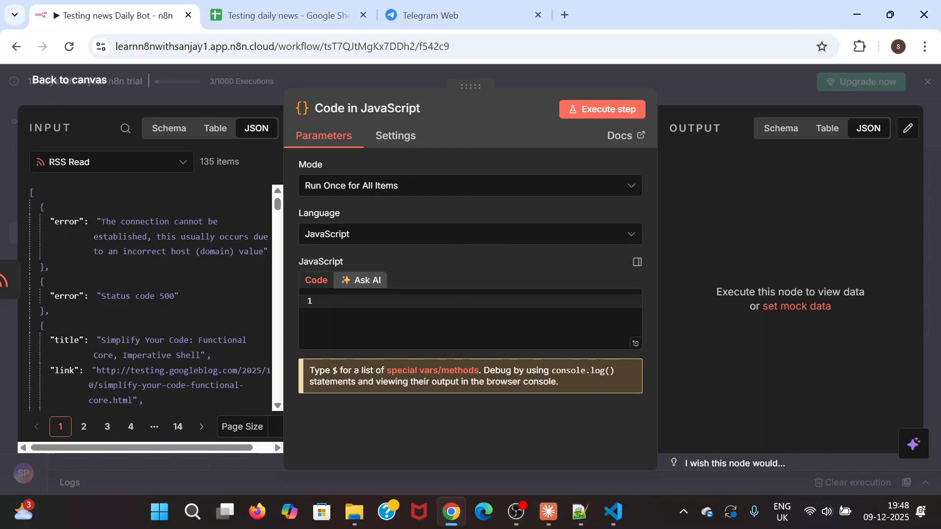
key(ctrl+v)
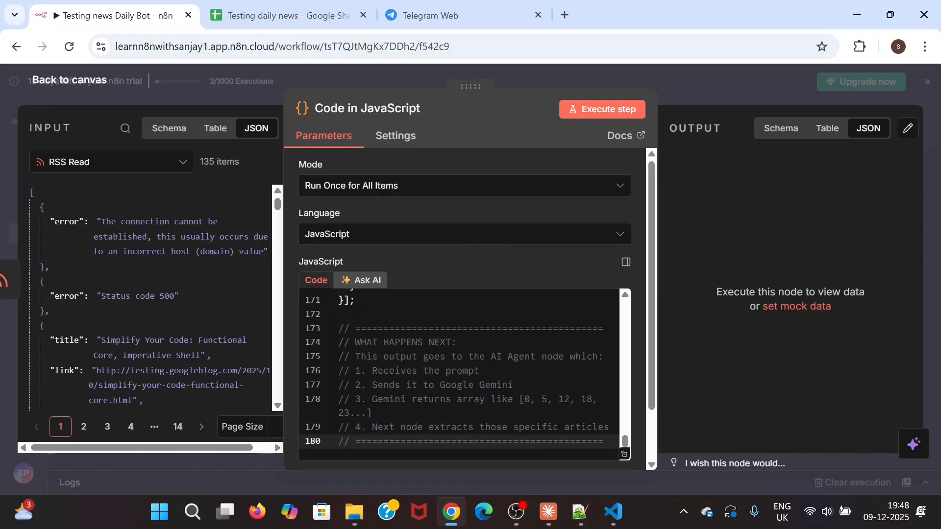
scroll(461, 375, up, 20)
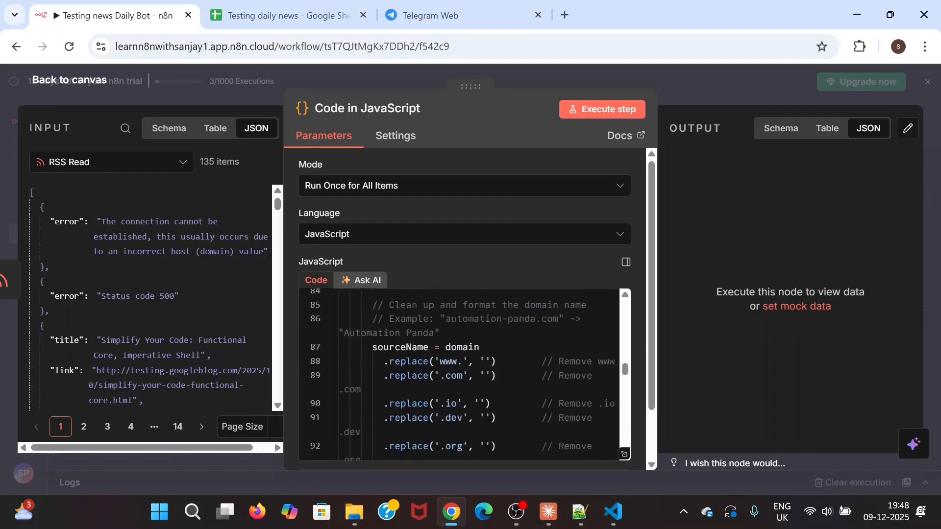
scroll(461, 375, up, 15)
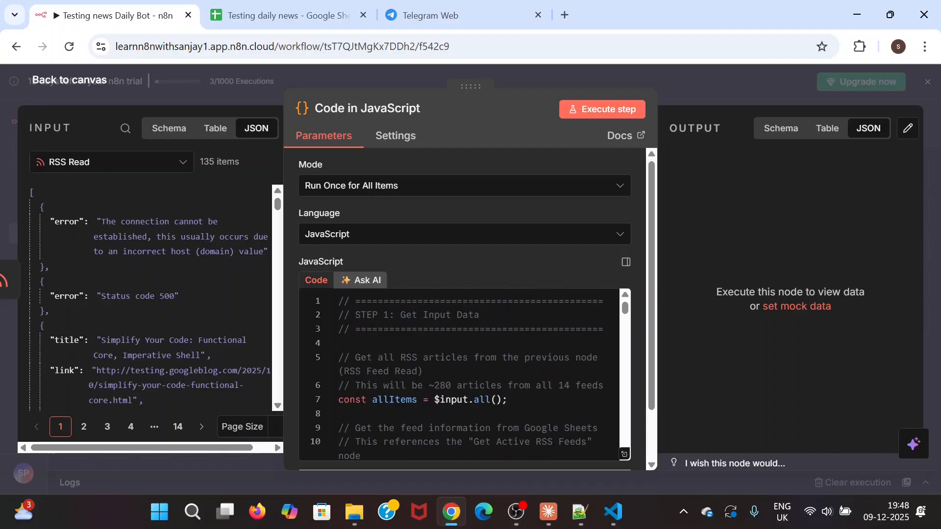
key(ctrl+s)
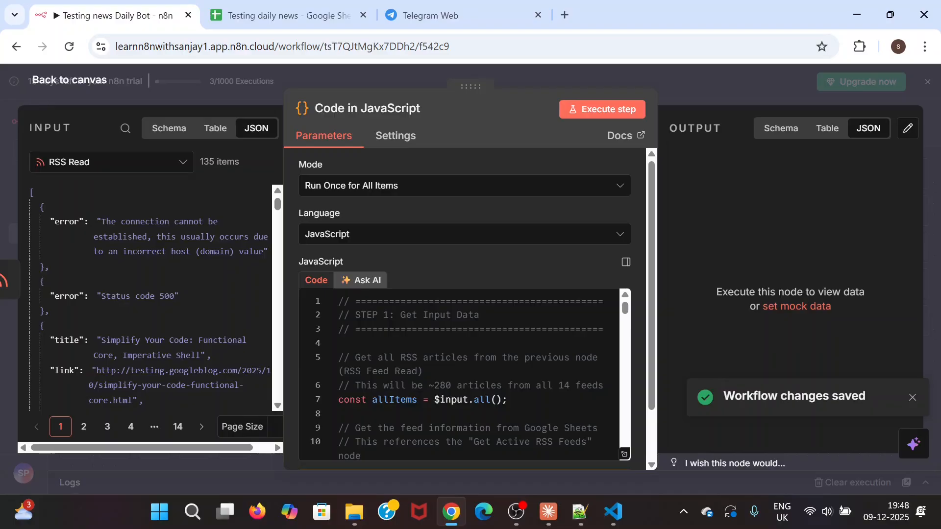
Review the script's opening sections, from STEP 1: Get Input Data to STEP 2: Create Feed URL to Name Mapping
click(431, 344)
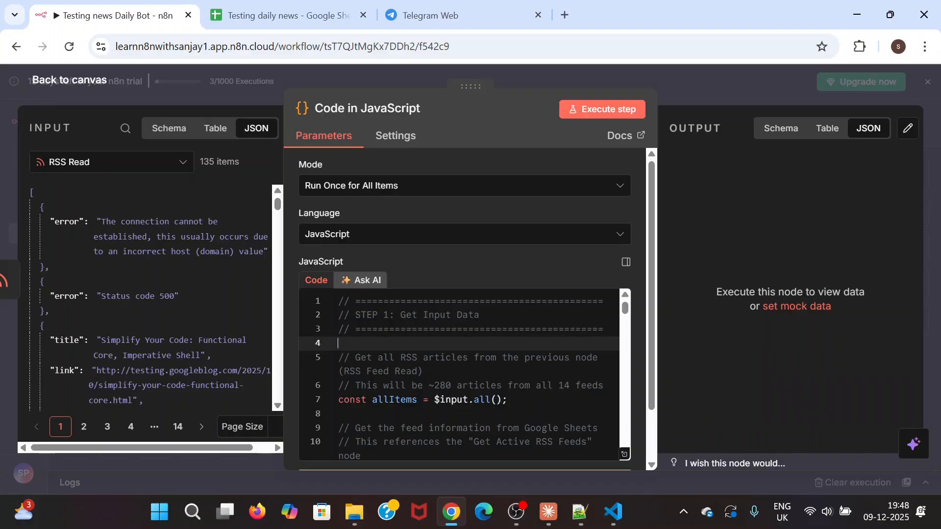
scroll(459, 377, down, 3)
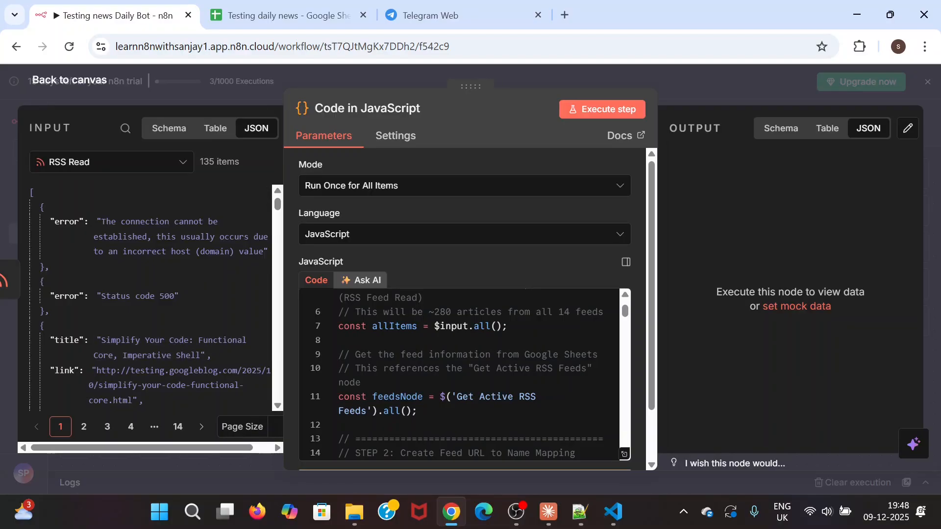
drag(451, 312, 434, 312)
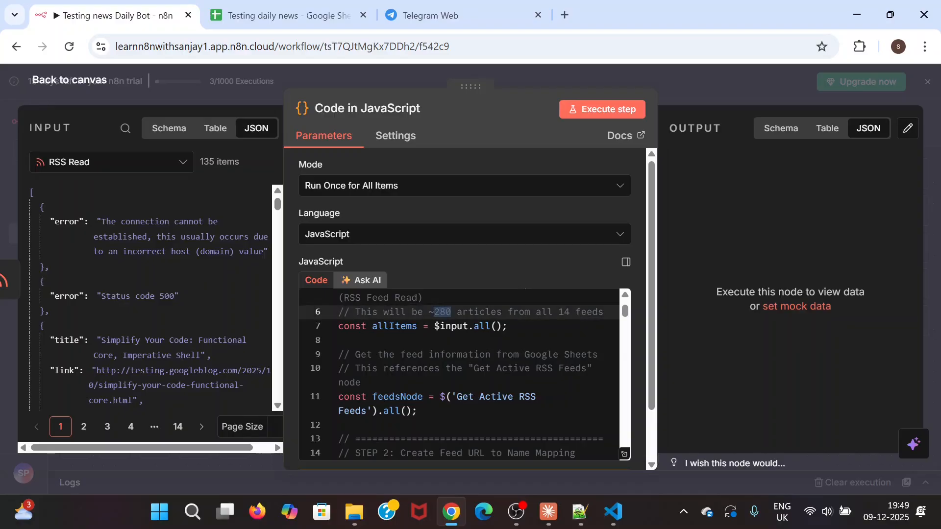
click(435, 340)
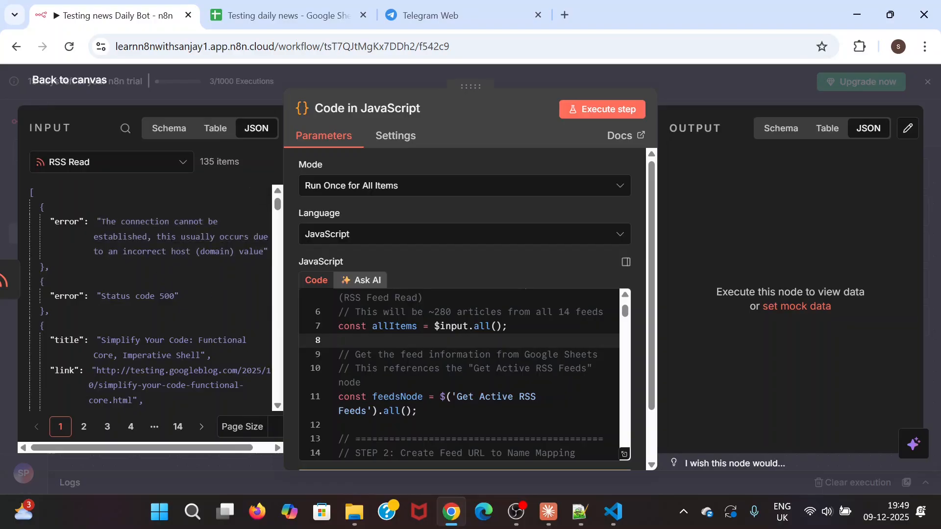
scroll(461, 373, down, 2)
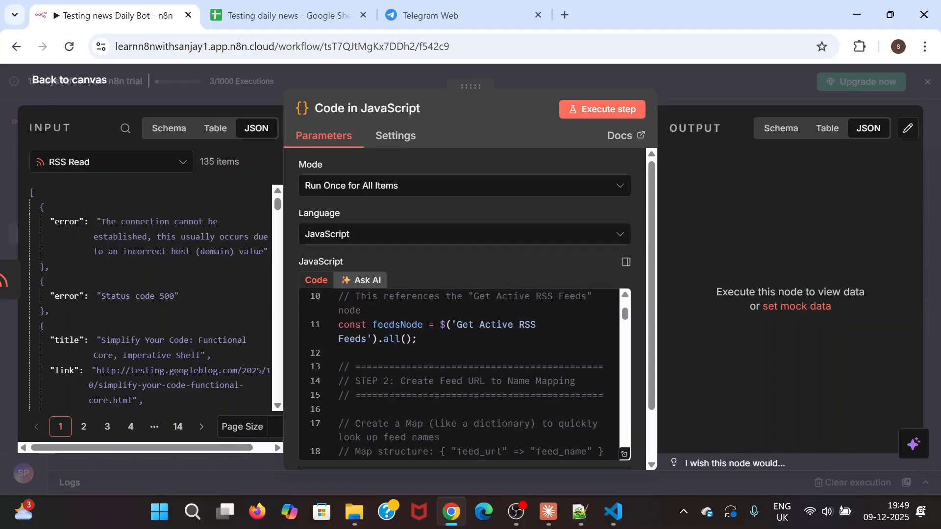
Review the code that reads the Get Active RSS Feeds node and check the feed columns in the rss_feed sheet
scroll(460, 373, up, 2)
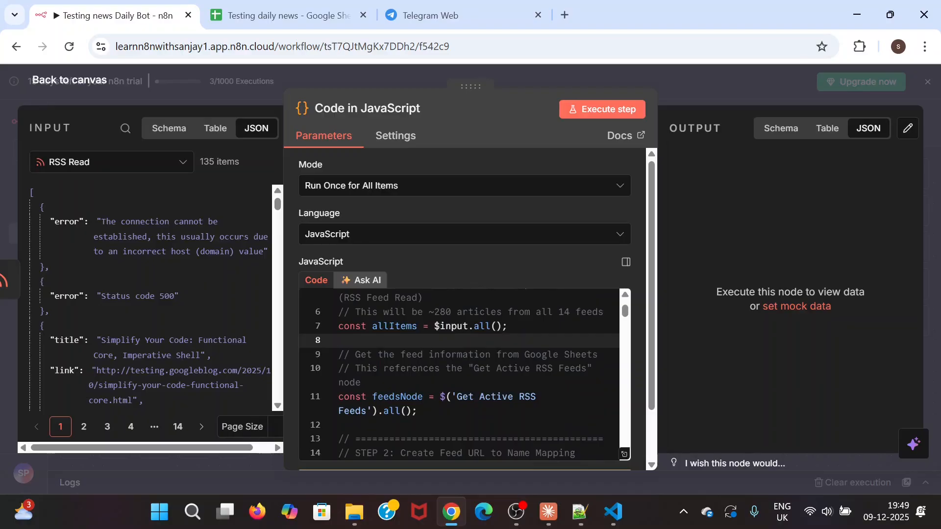
drag(457, 397, 469, 397)
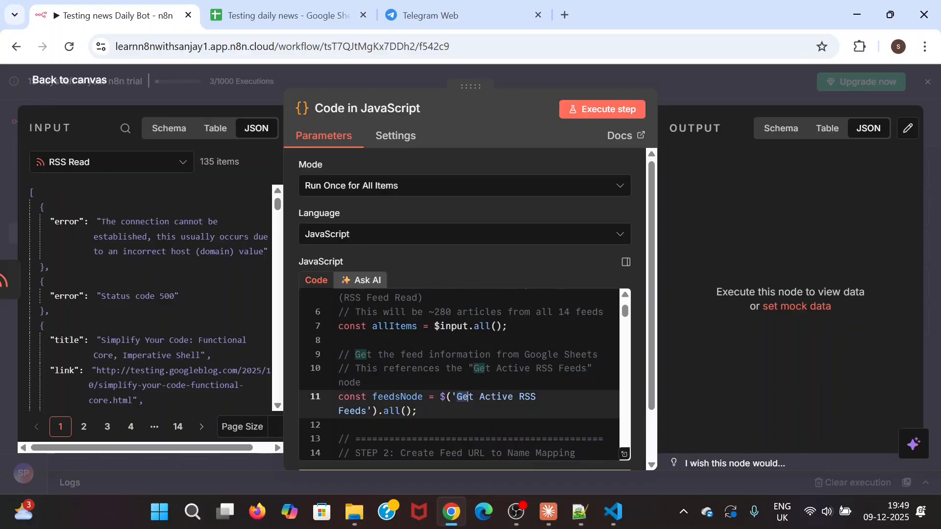
scroll(461, 372, down, 2)
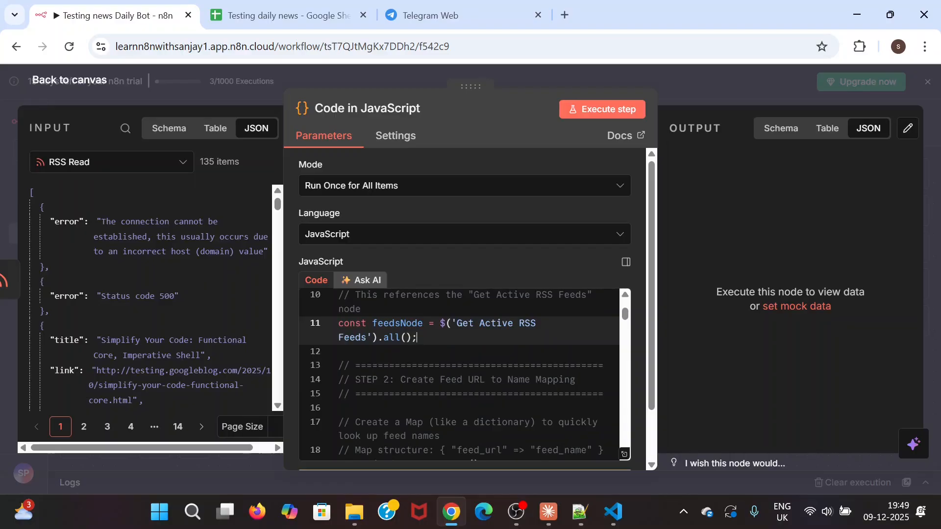
scroll(461, 373, down, 2)
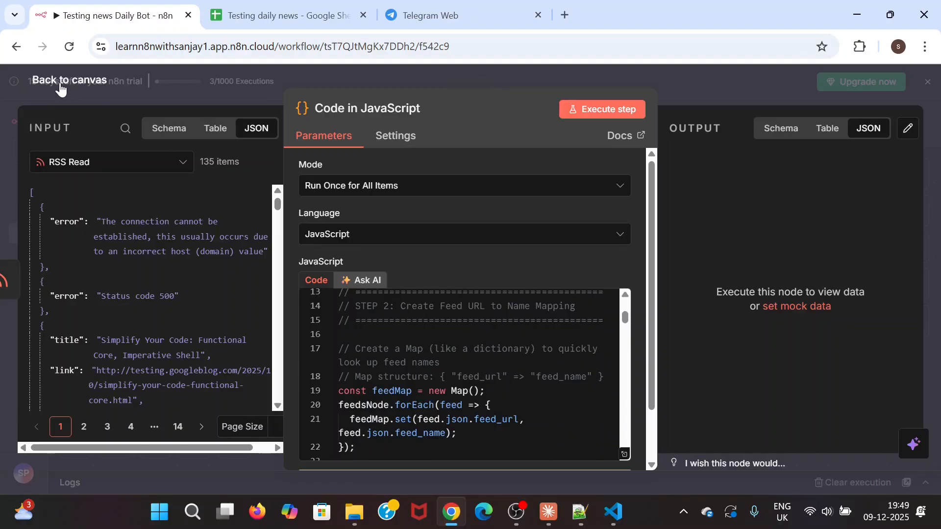
click(275, 15)
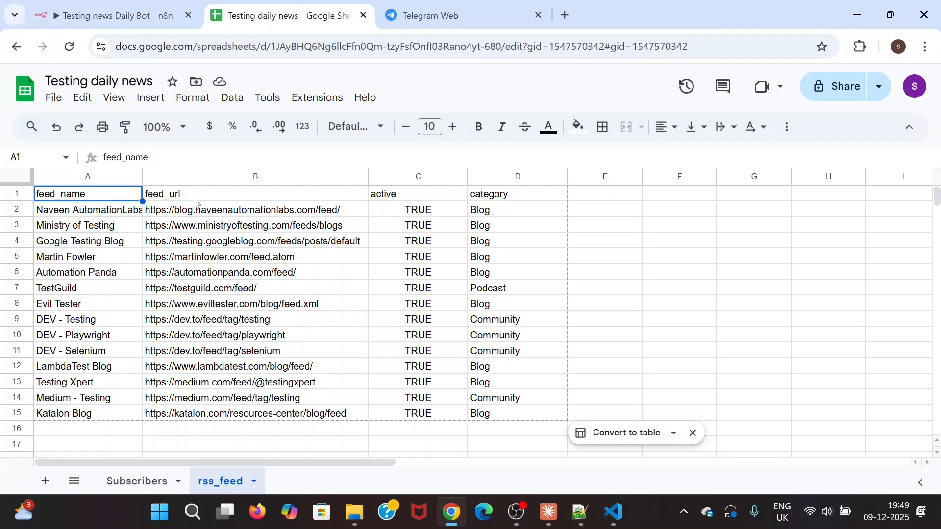
click(127, 18)
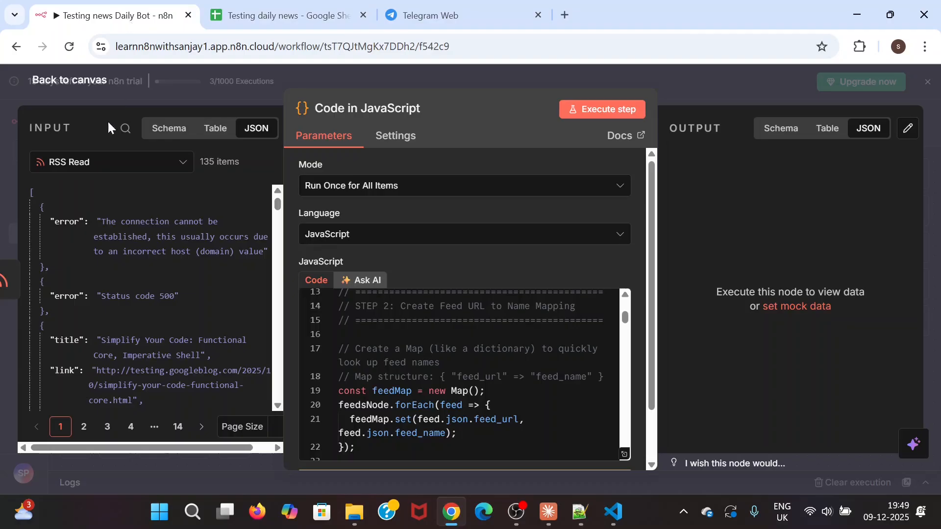
Return to the workflow canvas and inspect the Get Active RSS Feeds node's sheet settings and output against the rss_feed sheet
click(66, 87)
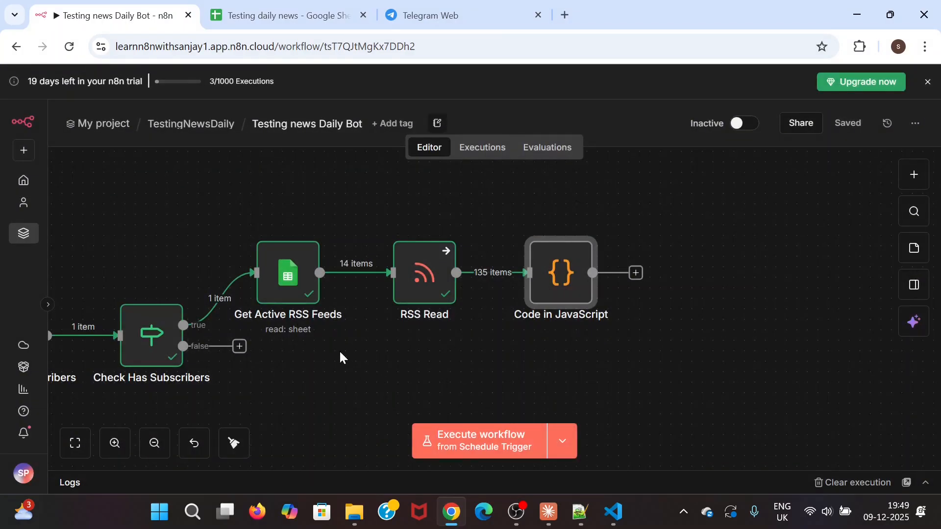
click(275, 16)
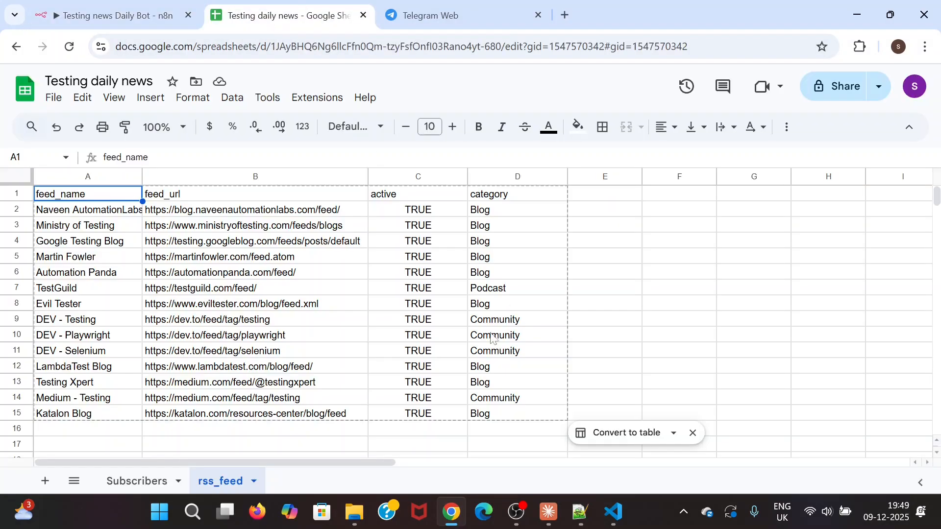
click(135, 15)
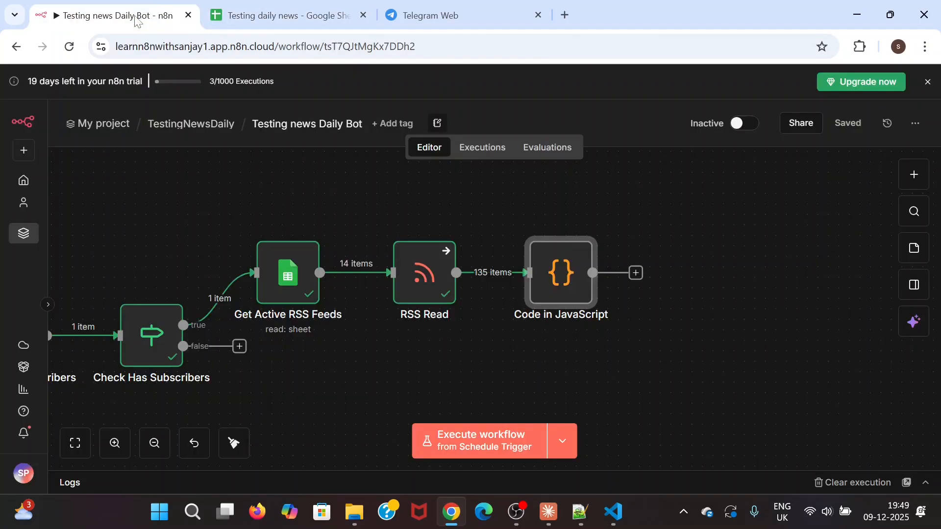
double_click(561, 272)
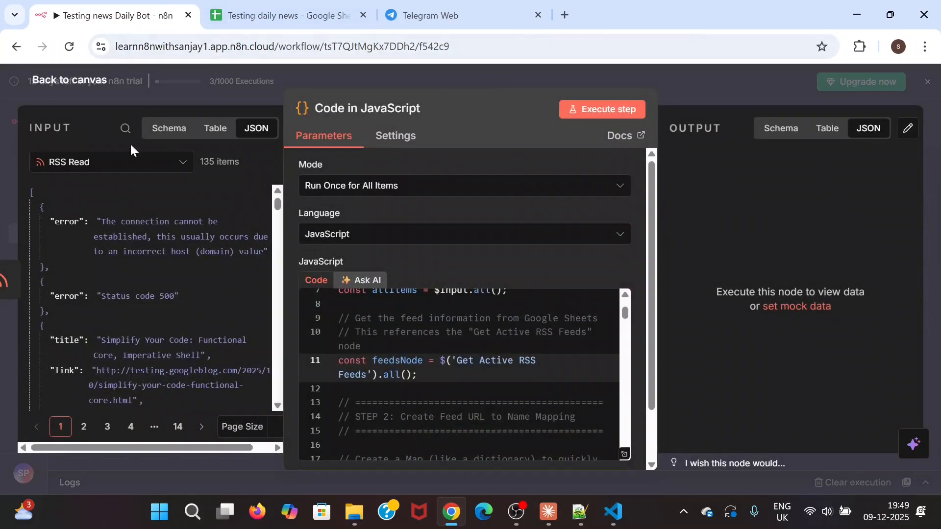
click(58, 81)
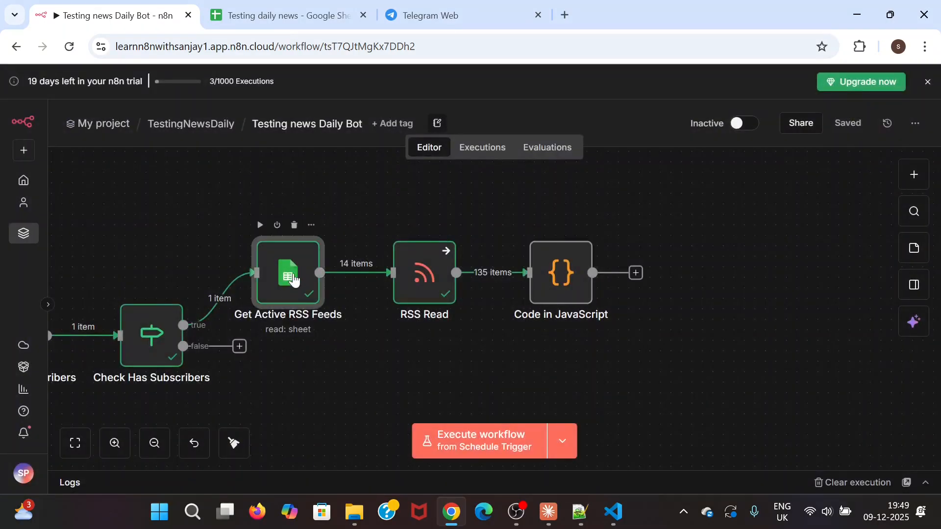
double_click(294, 280)
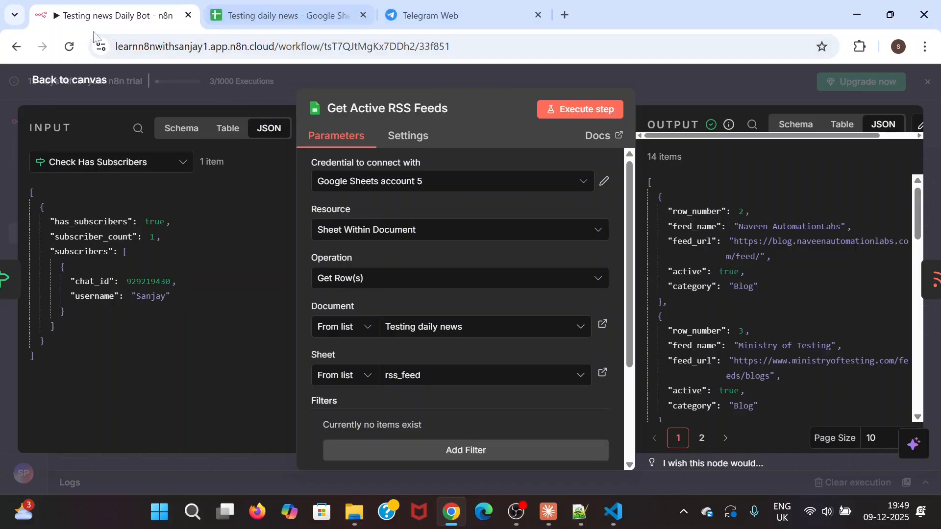
click(39, 87)
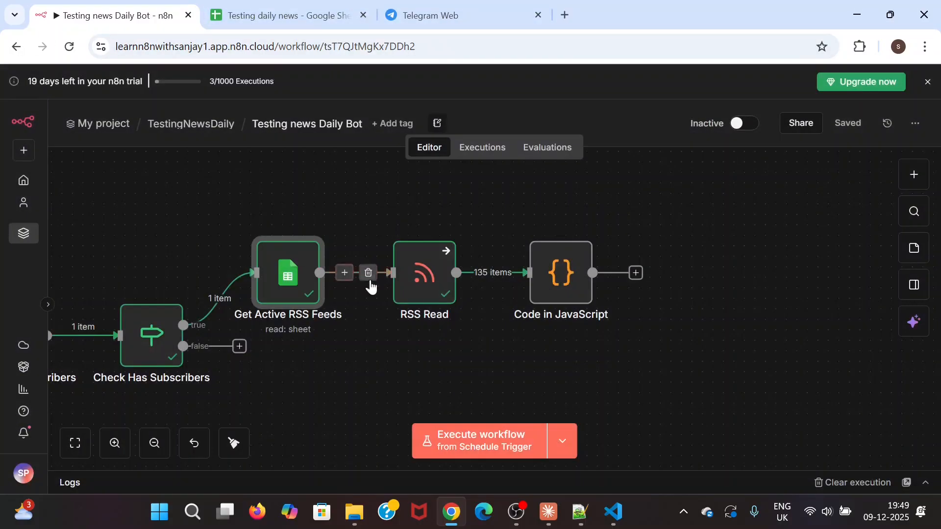
Reopen the Code in JavaScript node and examine the feedsNode line and the feedMap code mapping feed_url to feed_name
double_click(562, 278)
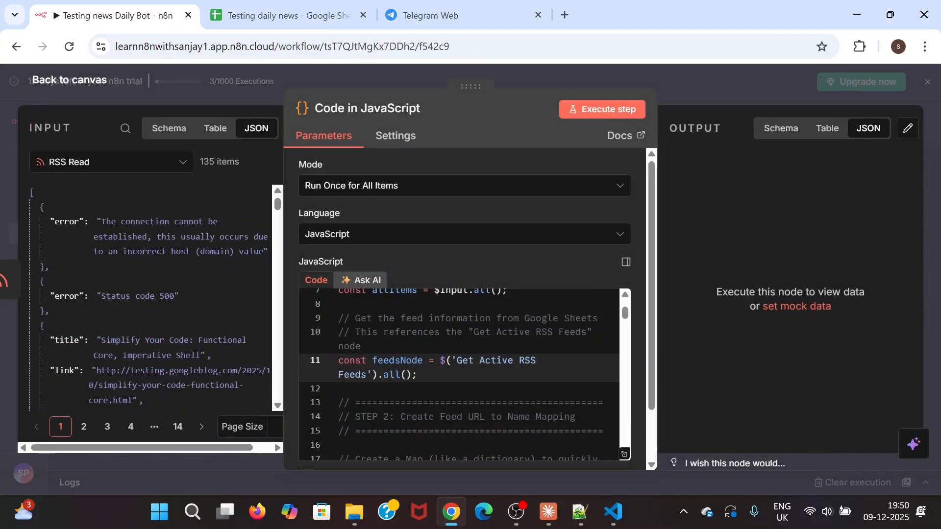
key(shift+End)
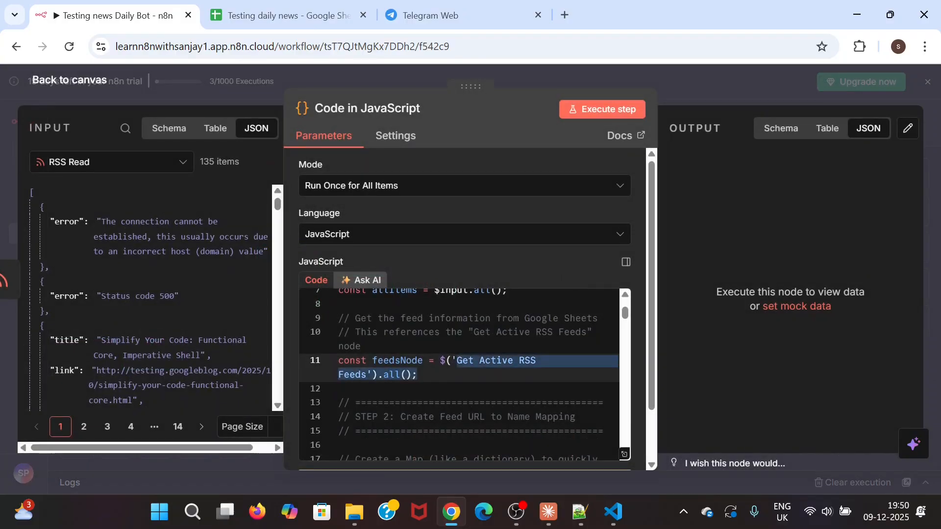
click(418, 375)
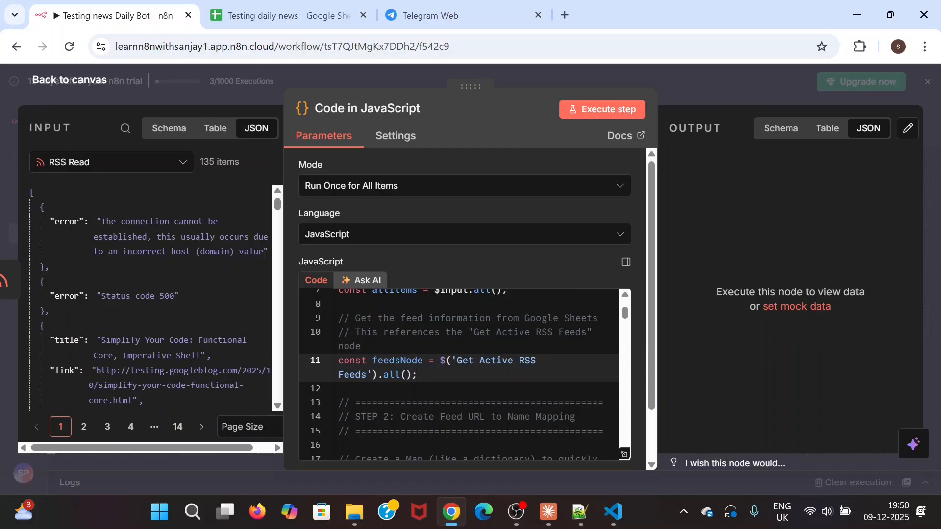
scroll(458, 375, down, 3)
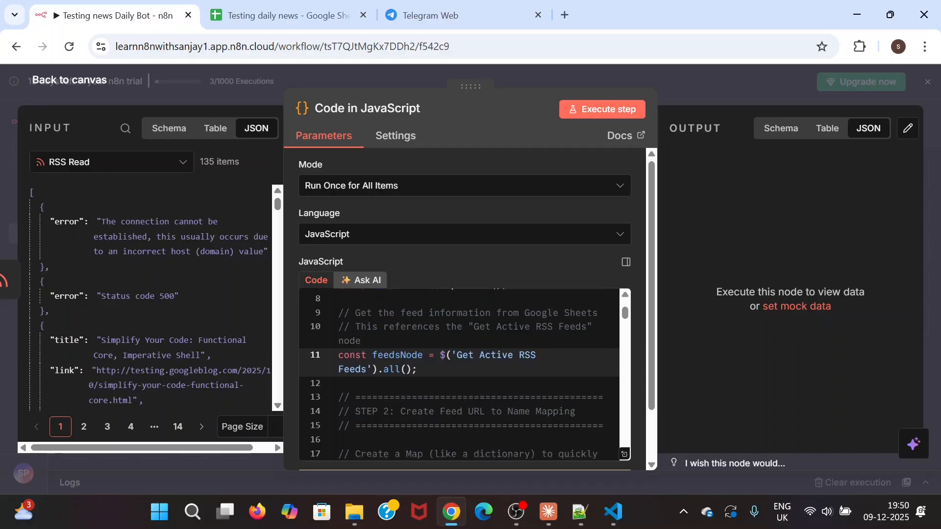
scroll(458, 375, down, 1)
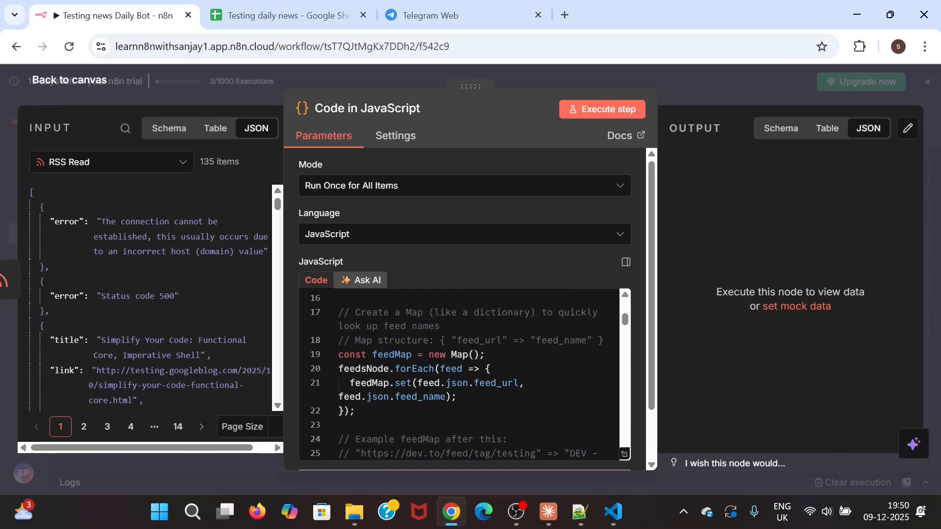
double_click(475, 341)
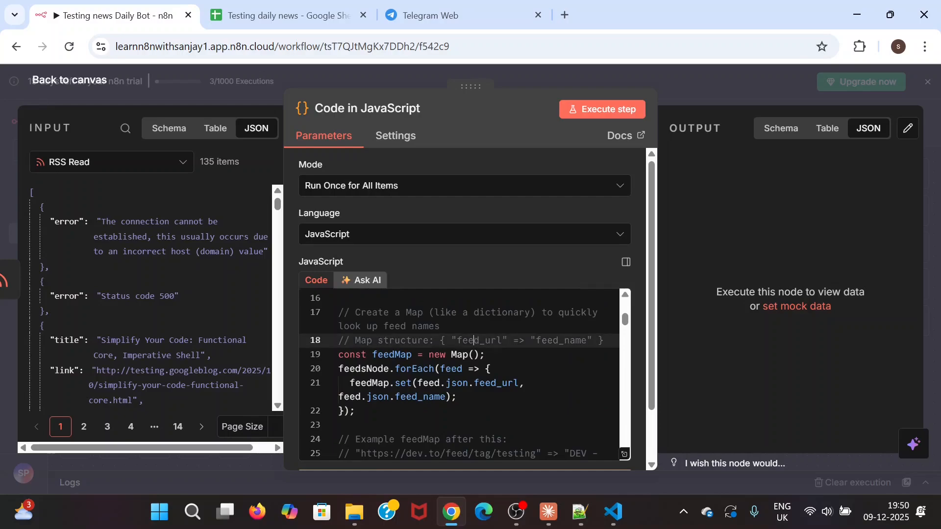
double_click(584, 341)
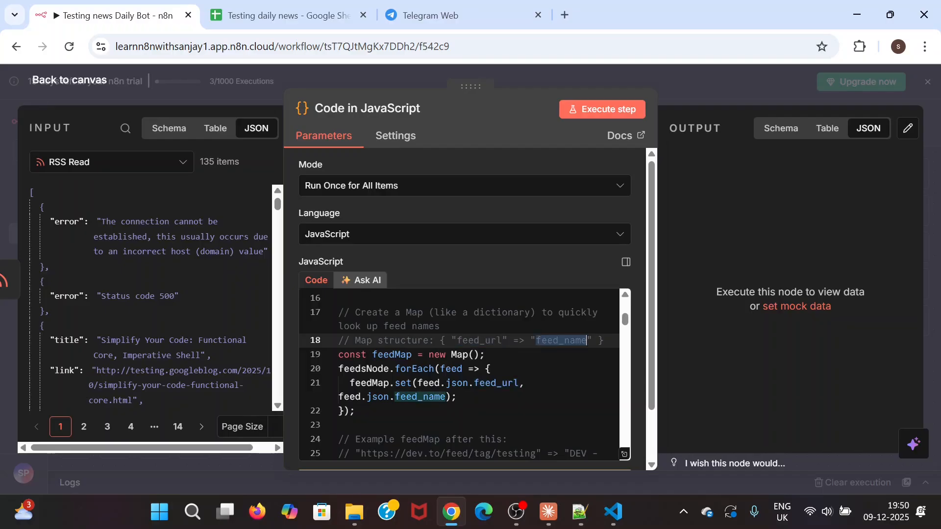
click(491, 369)
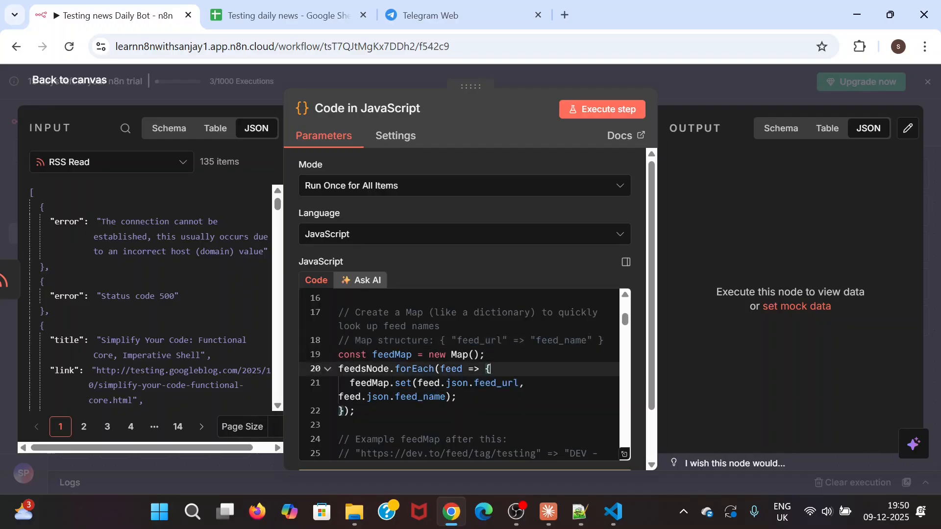
scroll(459, 375, down, 2)
scroll(458, 374, up, 2)
scroll(490, 372, down, 3)
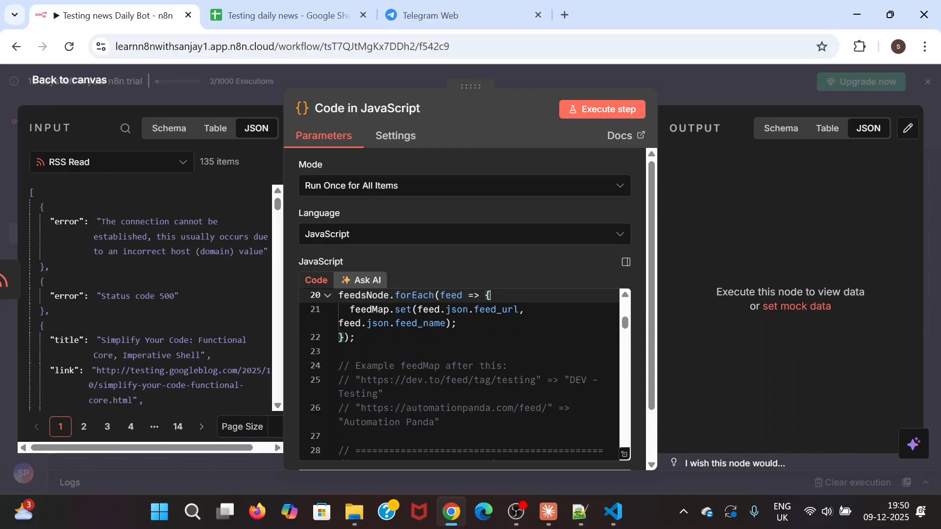
Compare the example feedMap entries in the code comments with the feed_url and feed_name pairs in the rss_feed sheet
drag(361, 379, 536, 380)
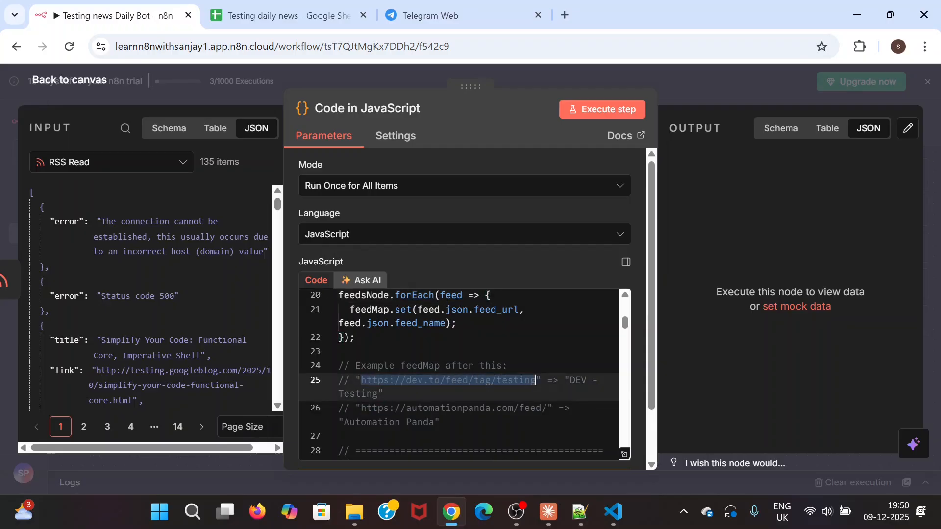
click(536, 380)
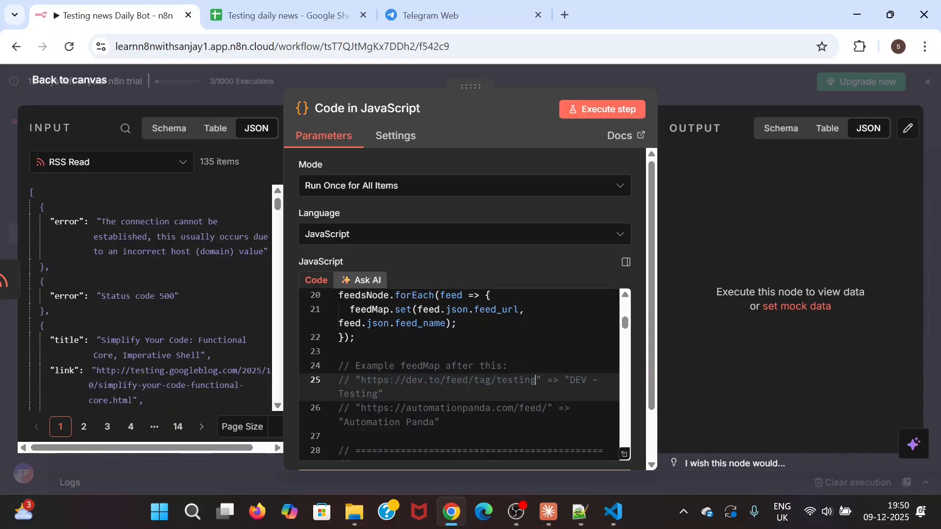
drag(362, 380, 587, 380)
click(243, 16)
click(241, 215)
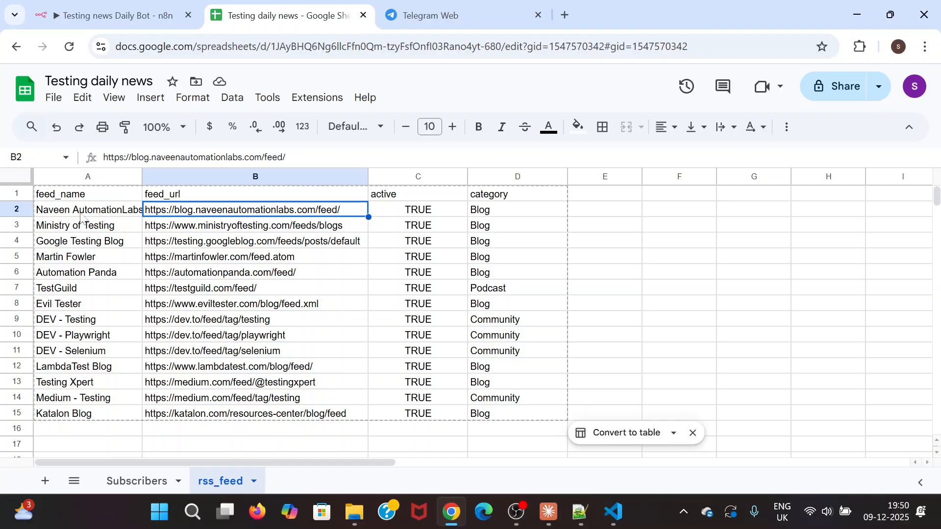
click(194, 228)
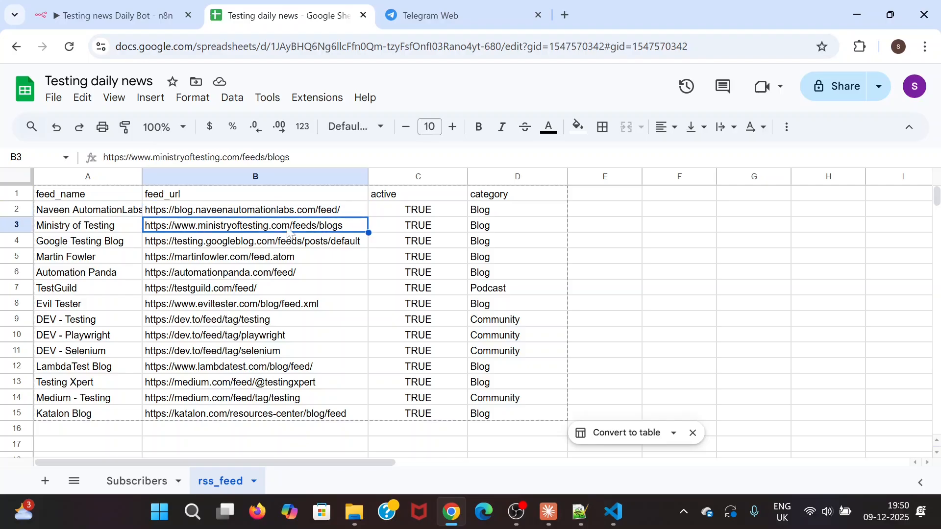
click(75, 231)
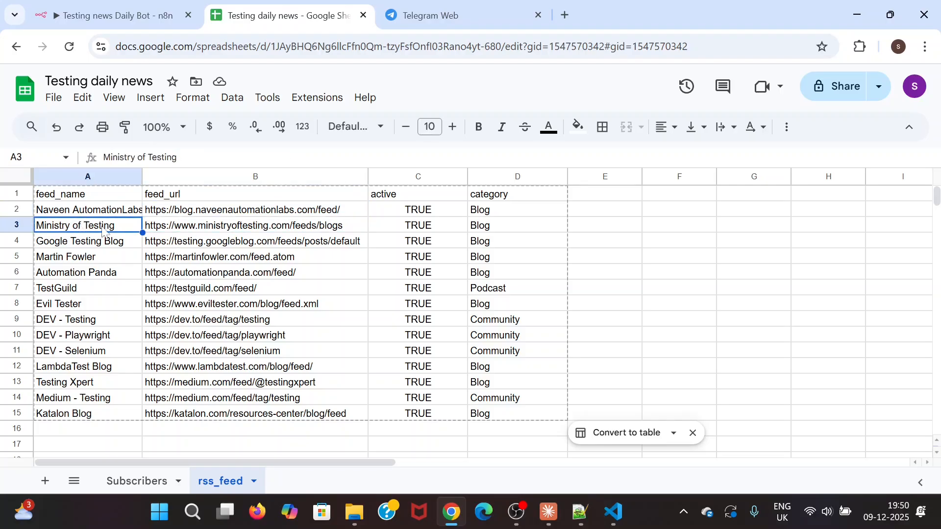
click(141, 13)
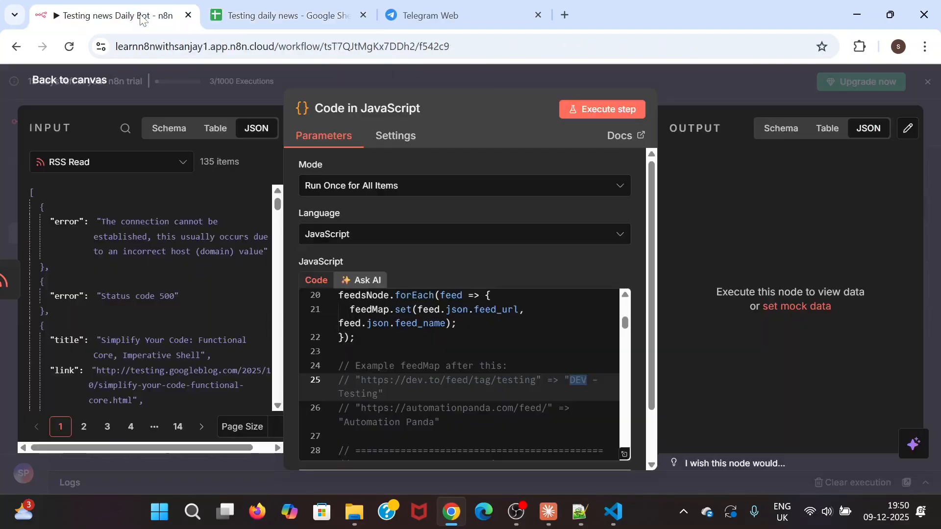
Examine the "STEP 3: Process Each Article" code, including the allItems.map loop and the default sourceName
click(510, 366)
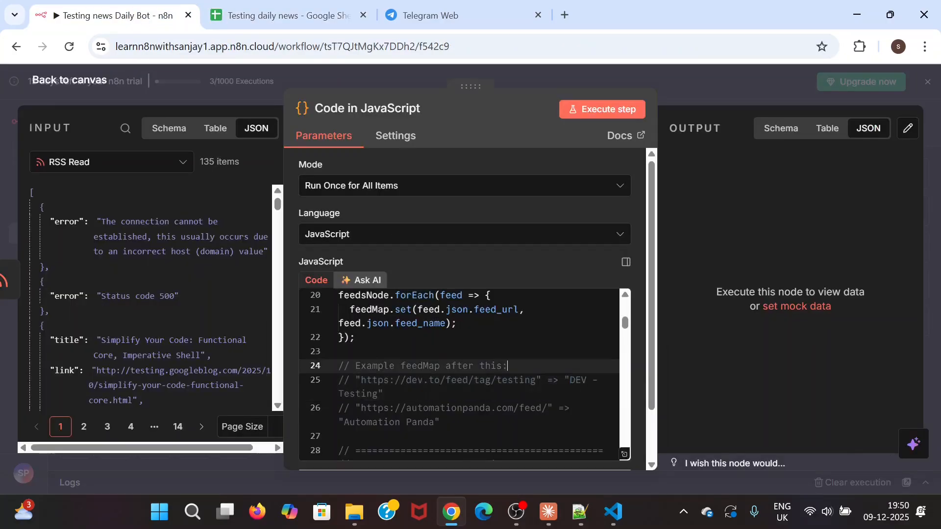
scroll(463, 375, down, 2)
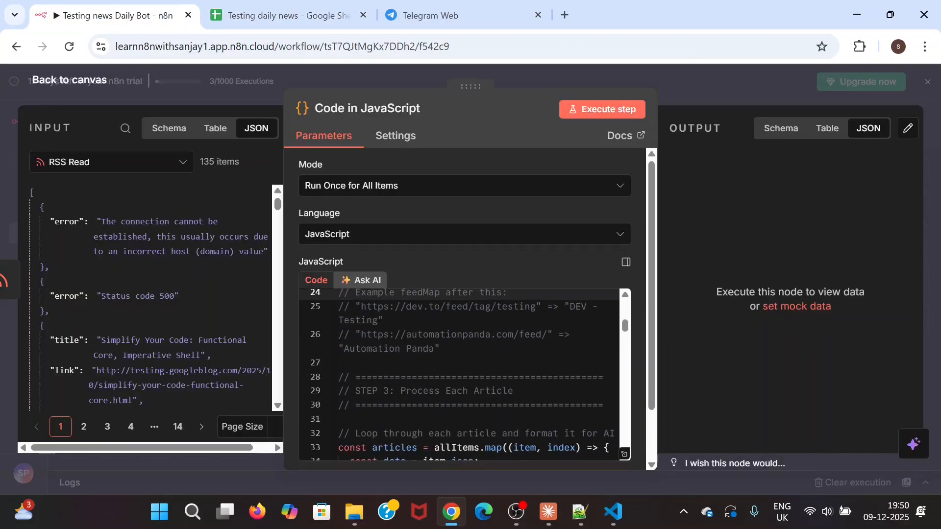
scroll(464, 375, down, 2)
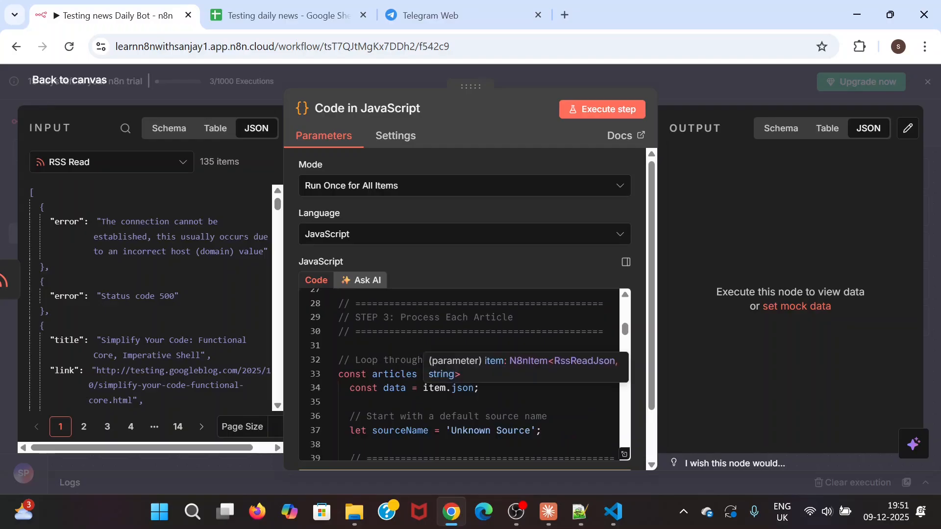
scroll(464, 375, down, 2)
scroll(464, 375, up, 2)
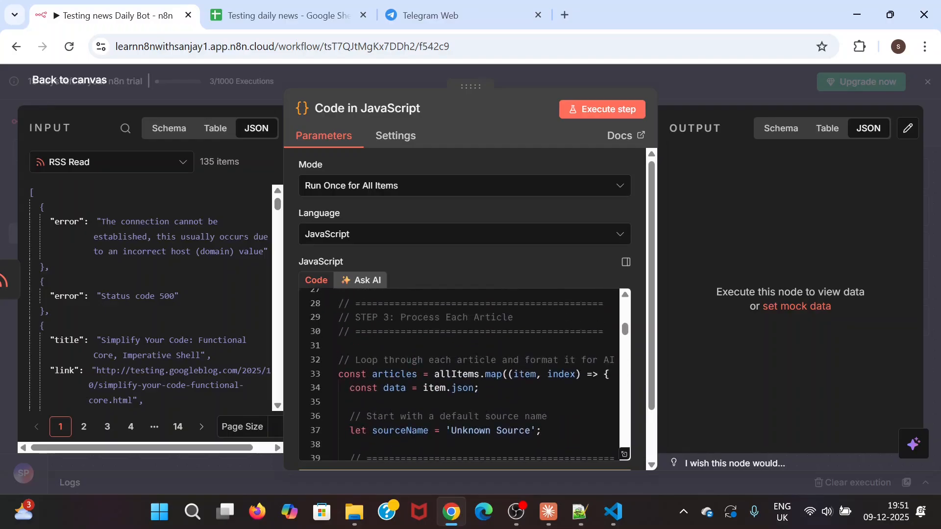
scroll(464, 375, up, 2)
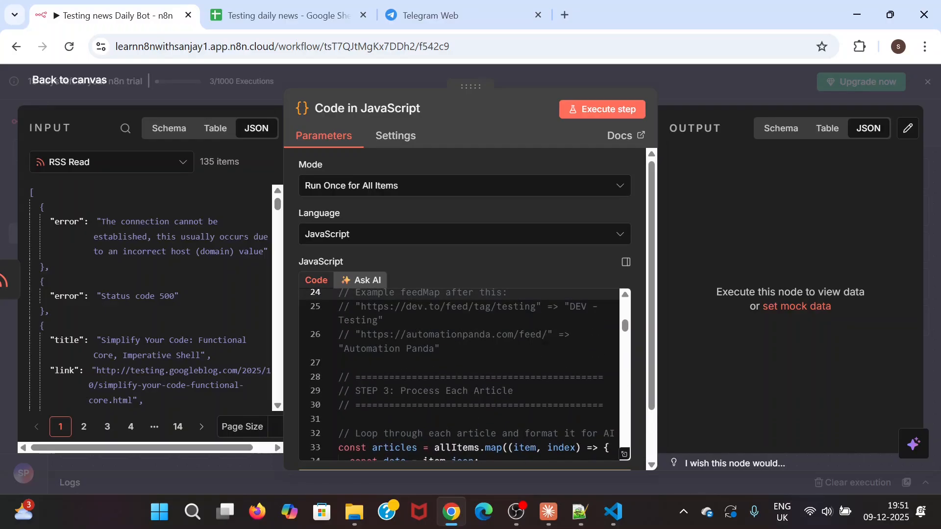
scroll(464, 375, down, 2)
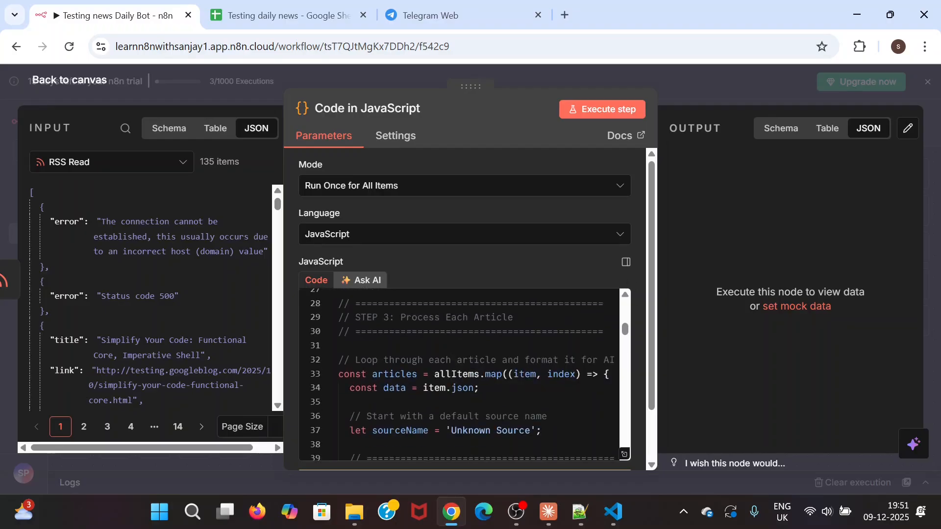
scroll(464, 375, up, 2)
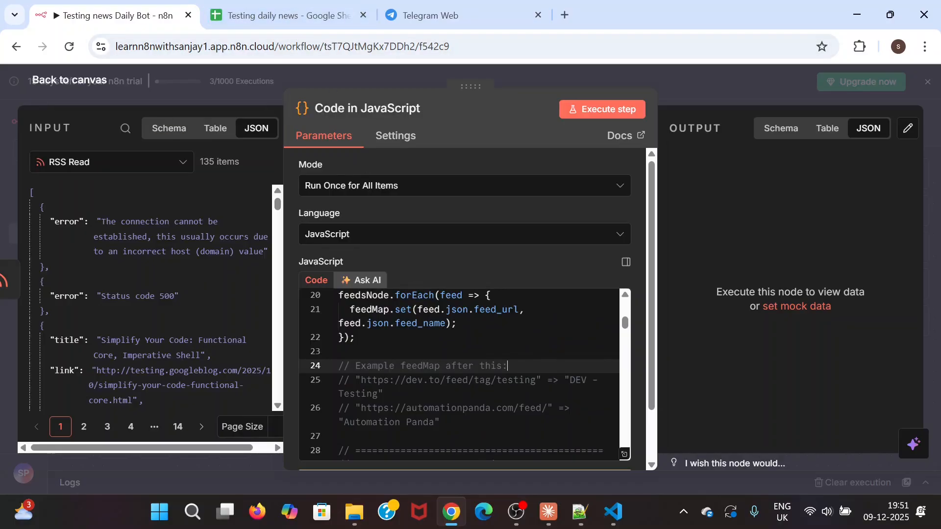
Trace allItems from the articles map loop back to its $input.all() definition and compare it with the RSS Read input items
scroll(459, 372, down, 3)
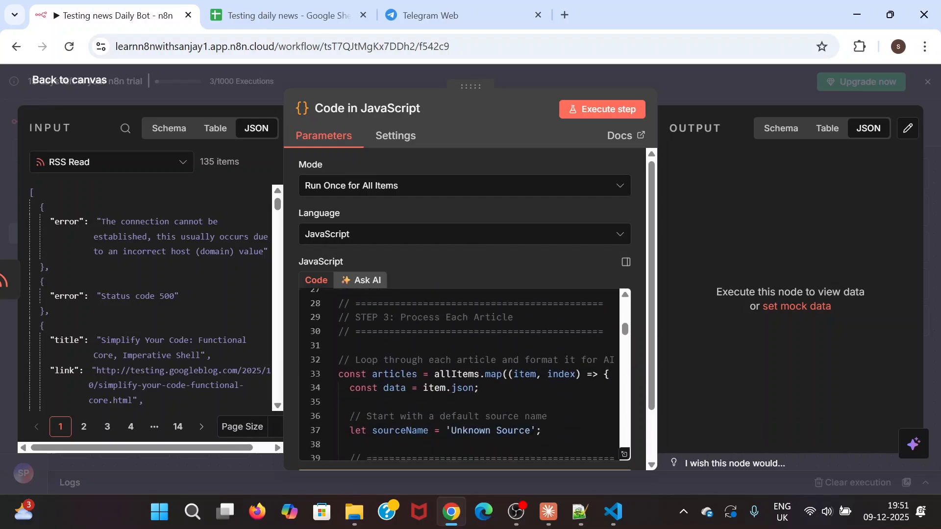
scroll(458, 372, down, 2)
scroll(459, 372, up, 2)
double_click(457, 374)
scroll(457, 374, up, 6)
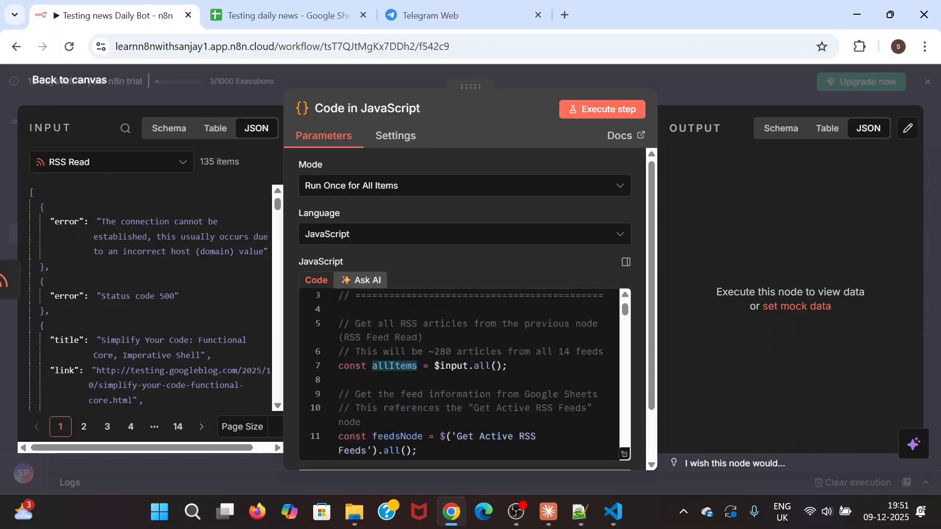
scroll(456, 377, up, 1)
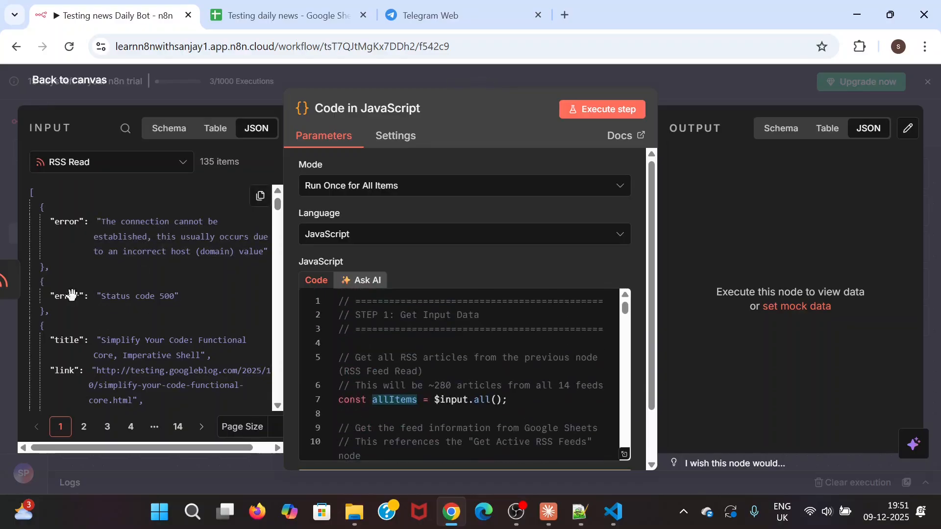
scroll(442, 460, down, 1)
scroll(442, 441, down, 9)
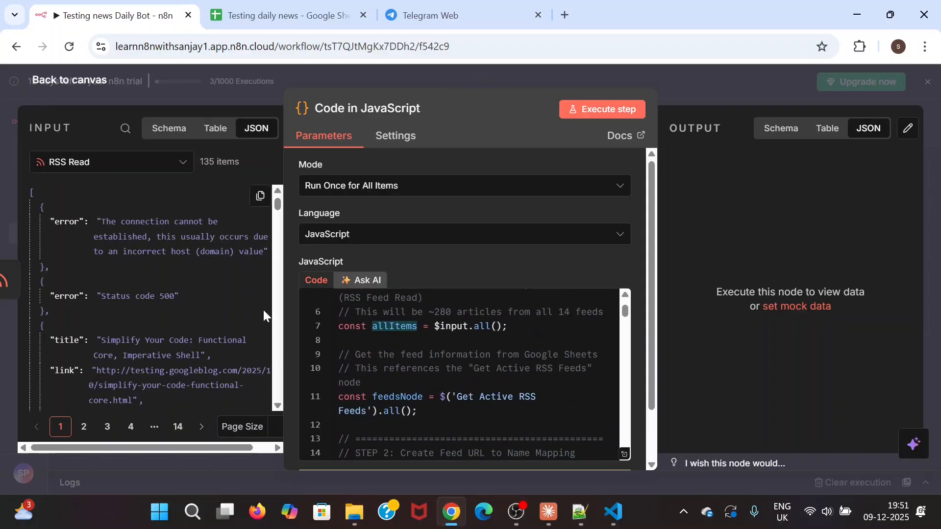
scroll(463, 373, down, 5)
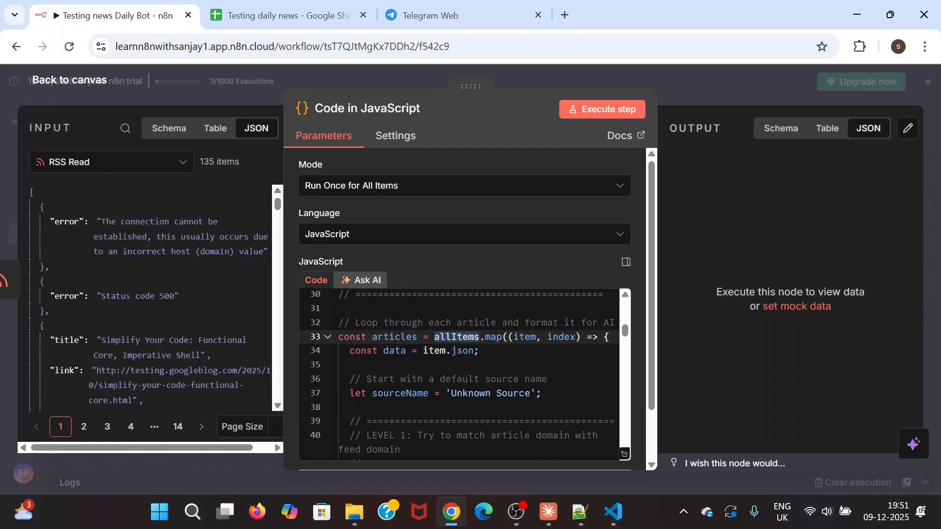
Examine the default sourceName line and the LEVEL 1 code that extracts articleDomain from data.link and feedDomain from feedUrl
scroll(460, 375, down, 1)
scroll(459, 374, up, 1)
click(406, 393)
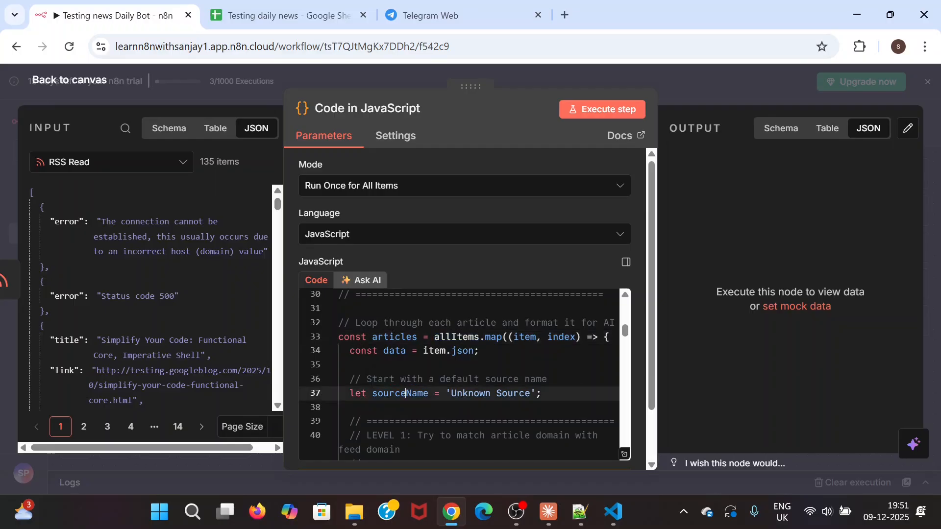
scroll(460, 375, down, 1)
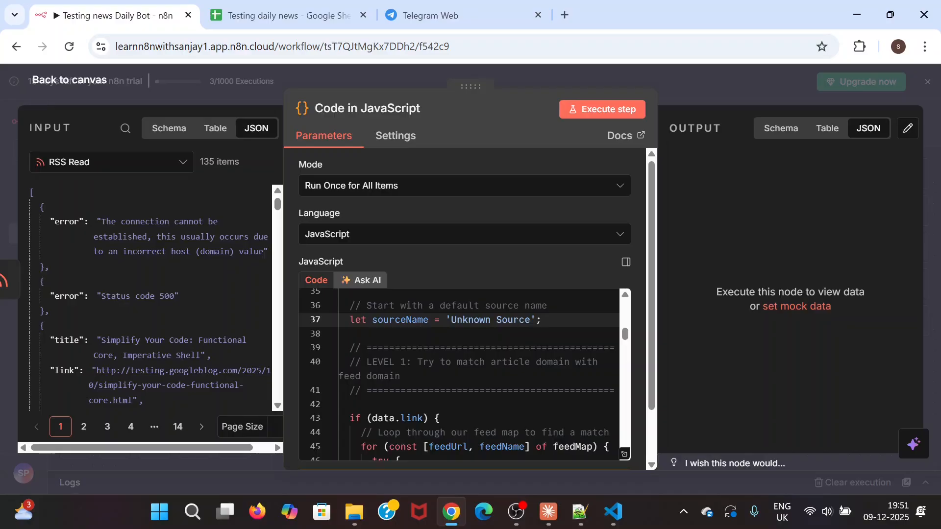
scroll(463, 375, down, 2)
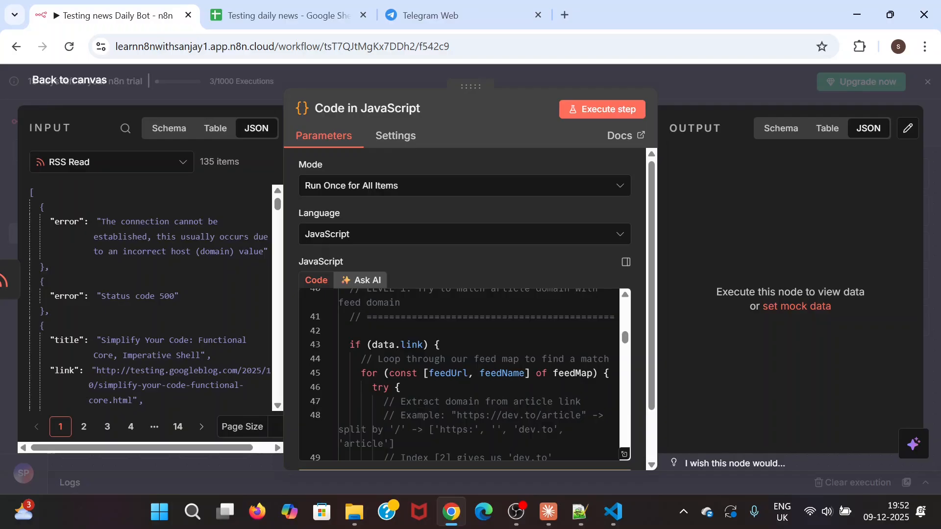
scroll(464, 375, down, 2)
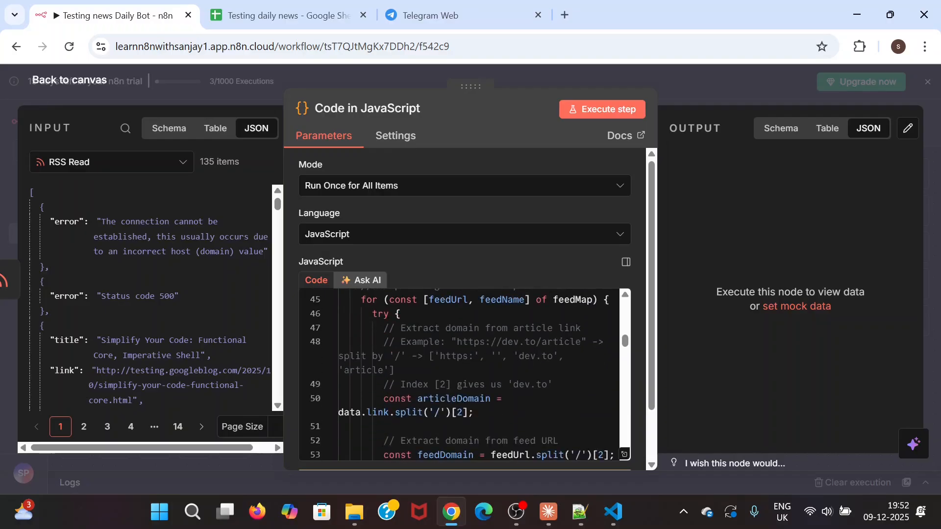
scroll(464, 375, up, 2)
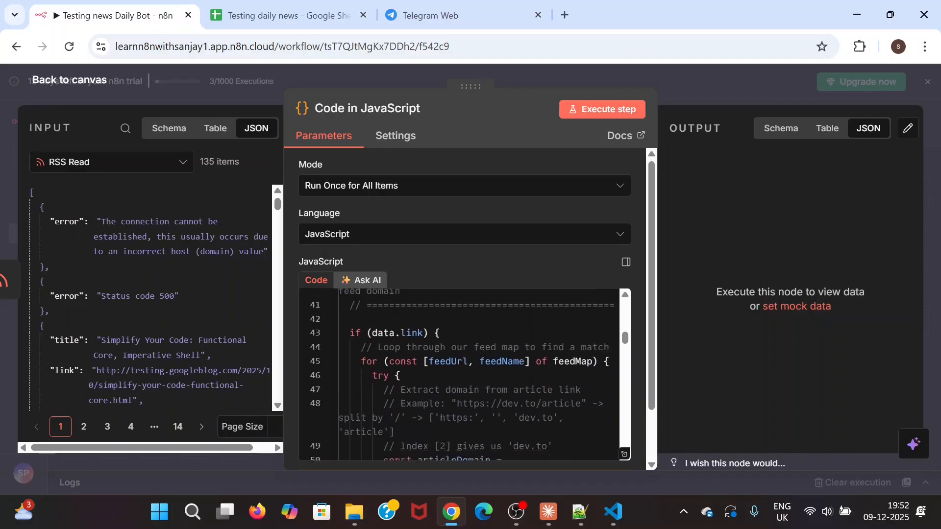
scroll(464, 375, down, 2)
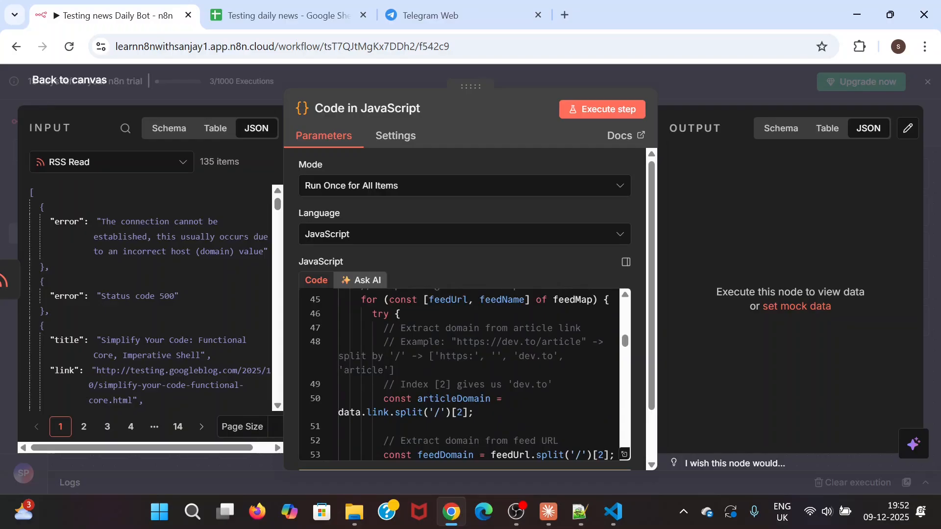
scroll(464, 375, down, 2)
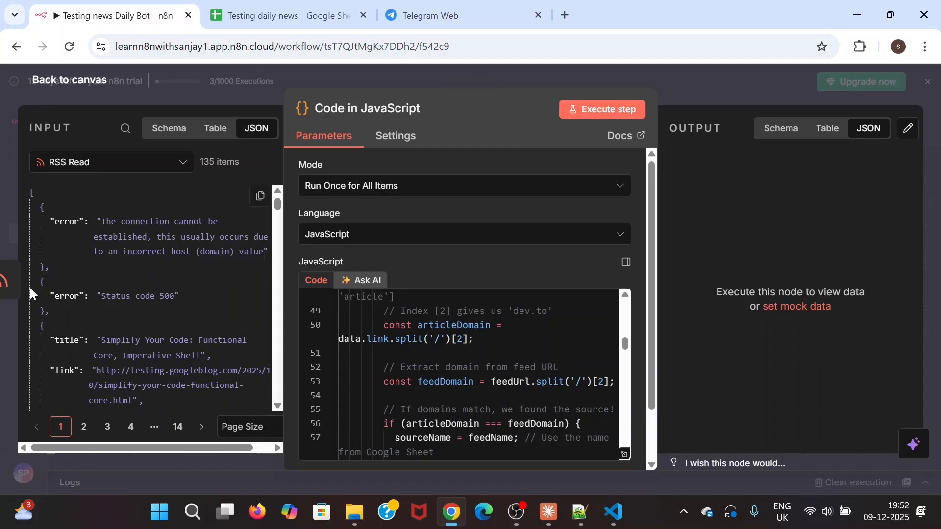
Compare the link field of the first titled article in the RSS Read input with the LEVEL 1 domain-splitting and matching code
scroll(136, 328, down, 2)
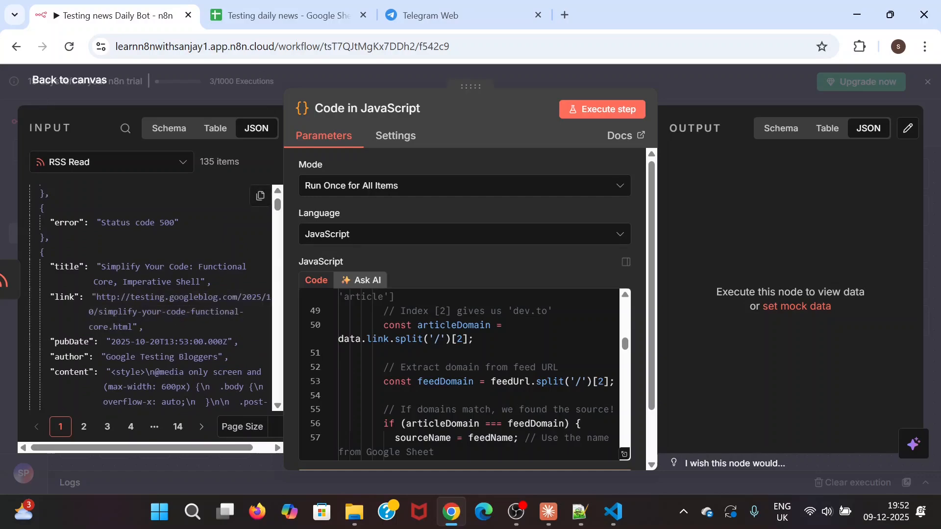
scroll(459, 375, up, 3)
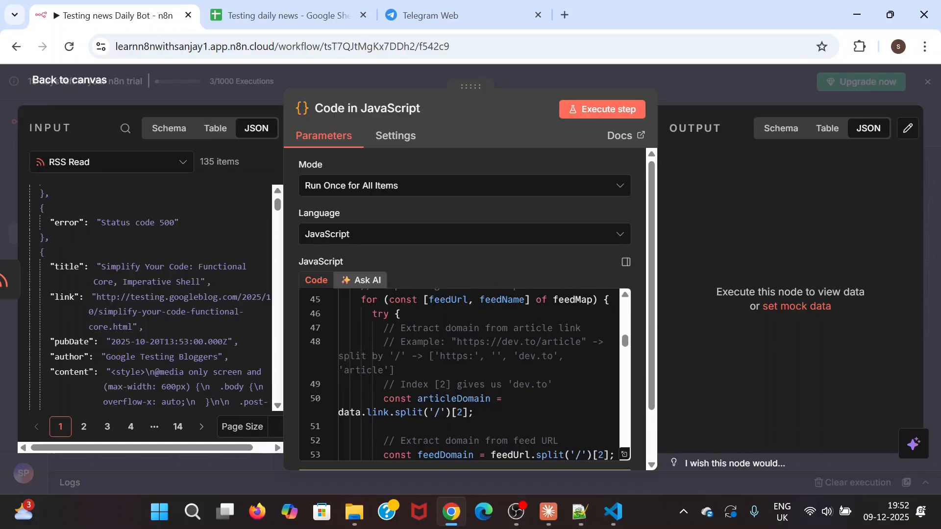
scroll(460, 373, down, 2)
scroll(461, 372, down, 1)
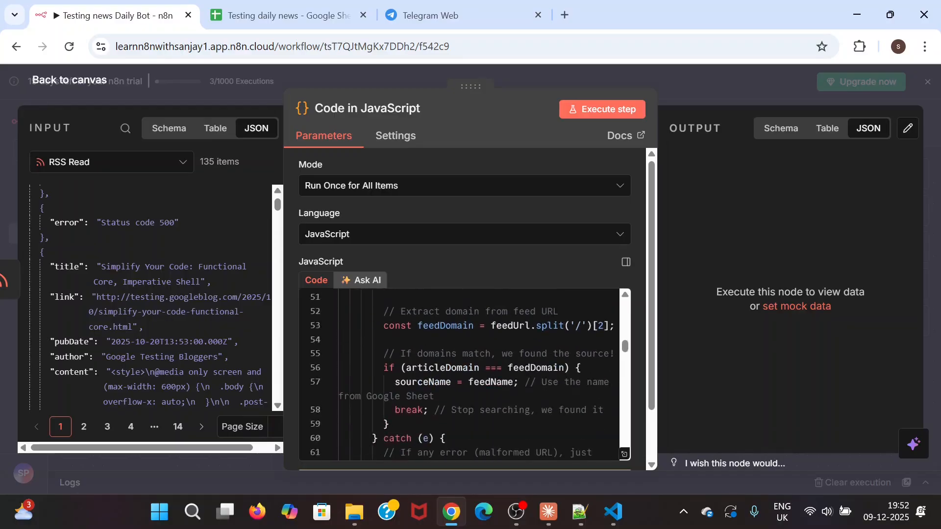
scroll(461, 373, up, 1)
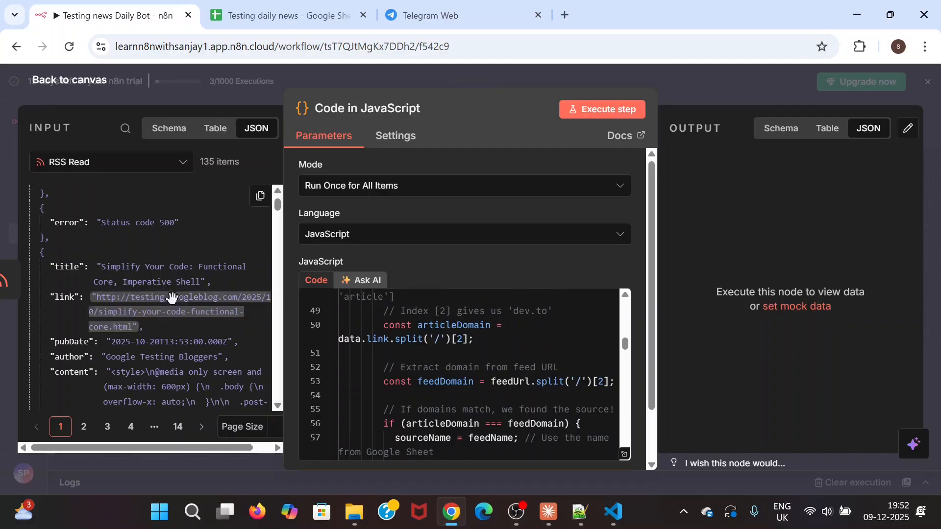
scroll(461, 372, up, 3)
scroll(461, 372, up, 3)
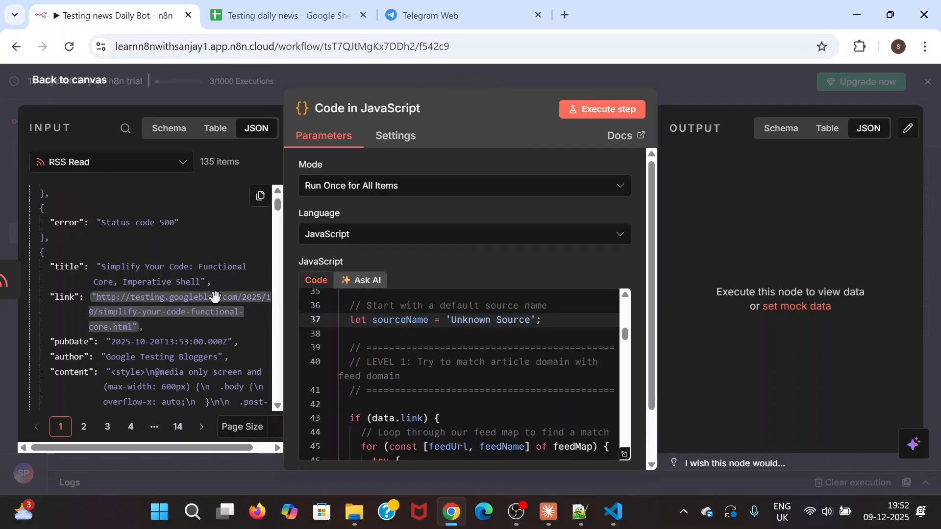
scroll(464, 375, down, 3)
scroll(464, 375, down, 3)
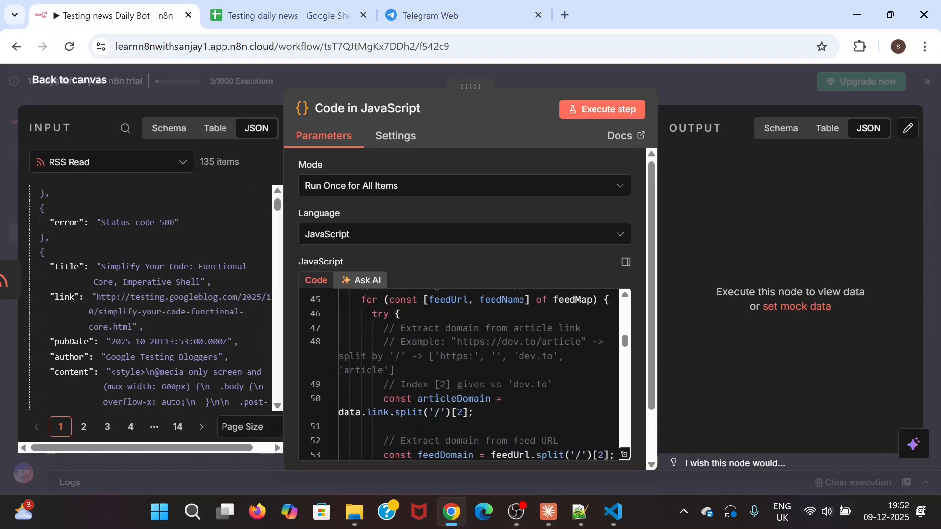
Check the feed URLs in the rss_feed sheet against the domain match code, highlighting feedName in the sourceName assignment
click(299, 19)
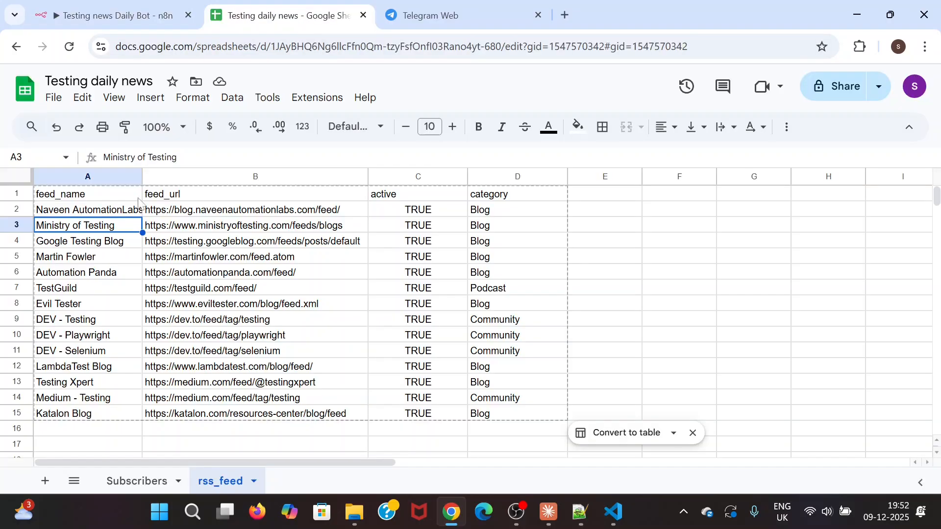
click(112, 15)
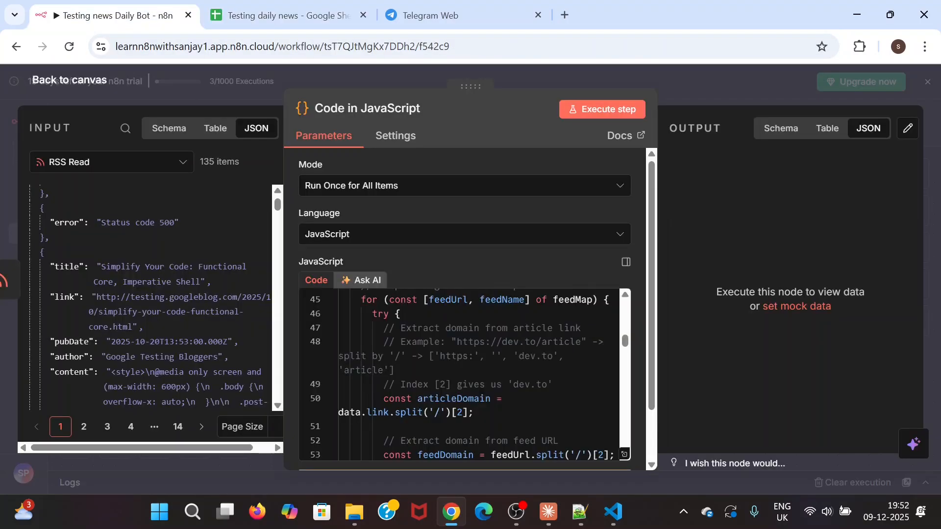
scroll(460, 375, down, 3)
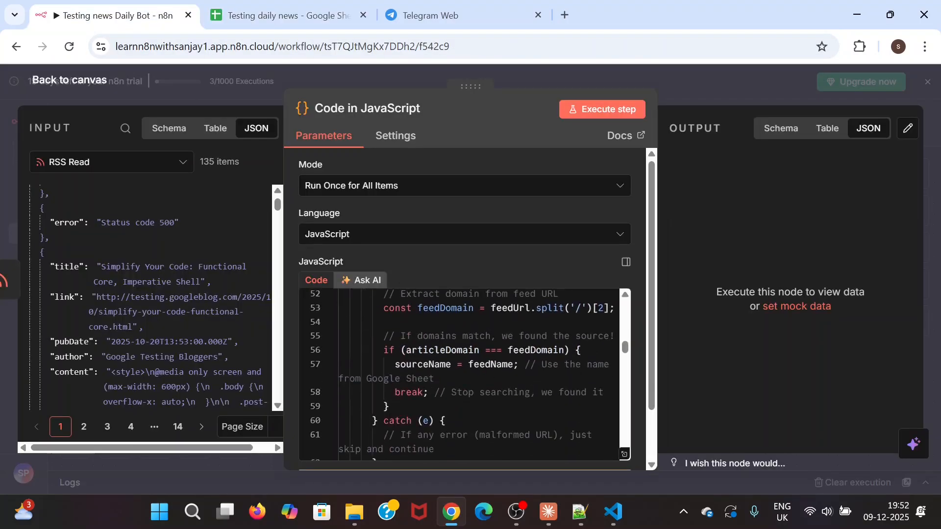
double_click(489, 365)
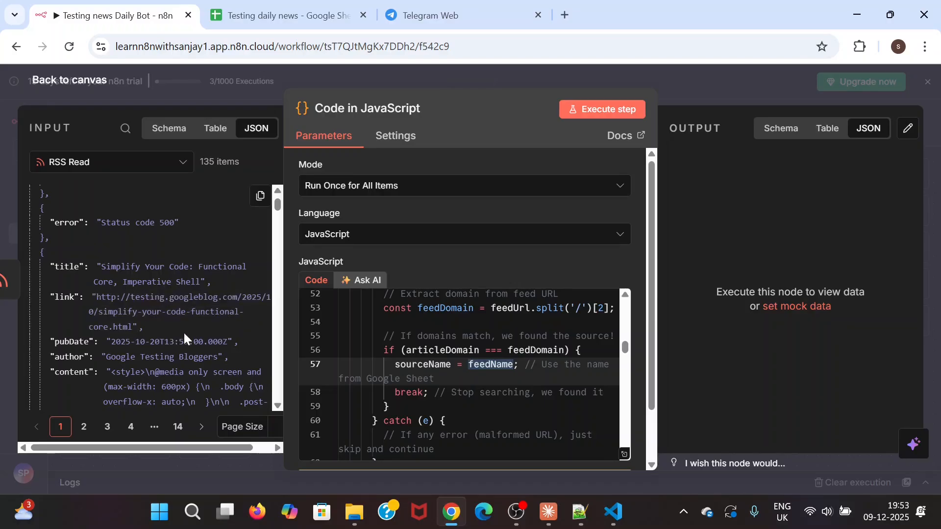
Examine the data.creator fallback, the LEVEL 3 domain-name cleanup chain and the final 'Testing Blog' fallback for sourceName
scroll(460, 375, down, 2)
scroll(461, 375, down, 4)
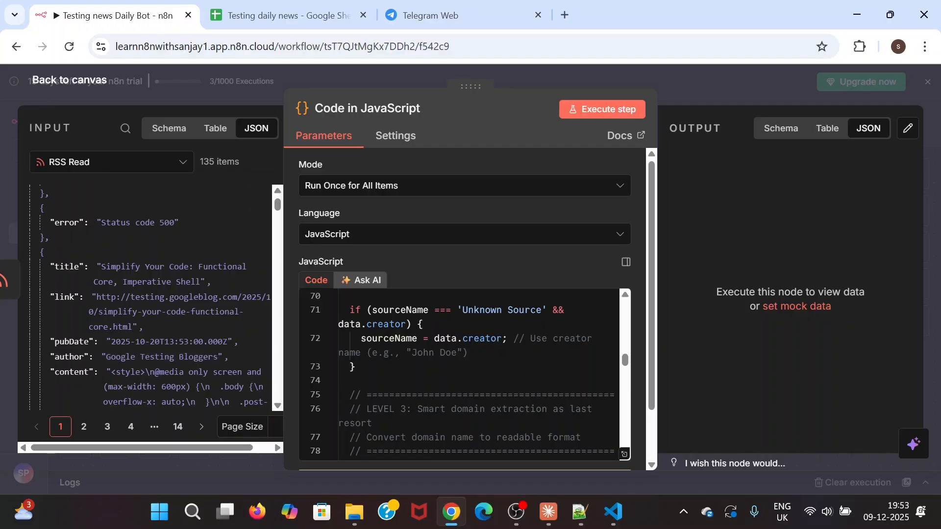
scroll(461, 375, down, 1)
scroll(461, 375, down, 2)
scroll(461, 375, down, 2)
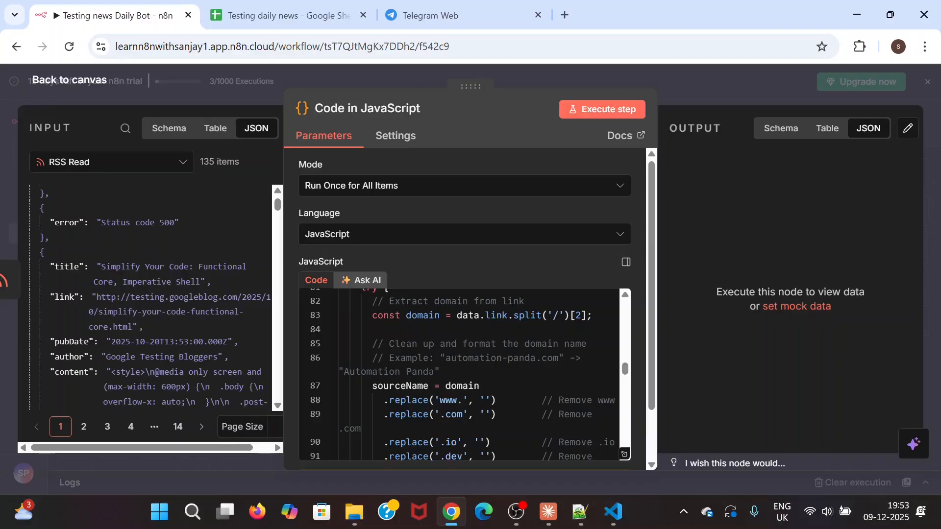
scroll(465, 375, down, 5)
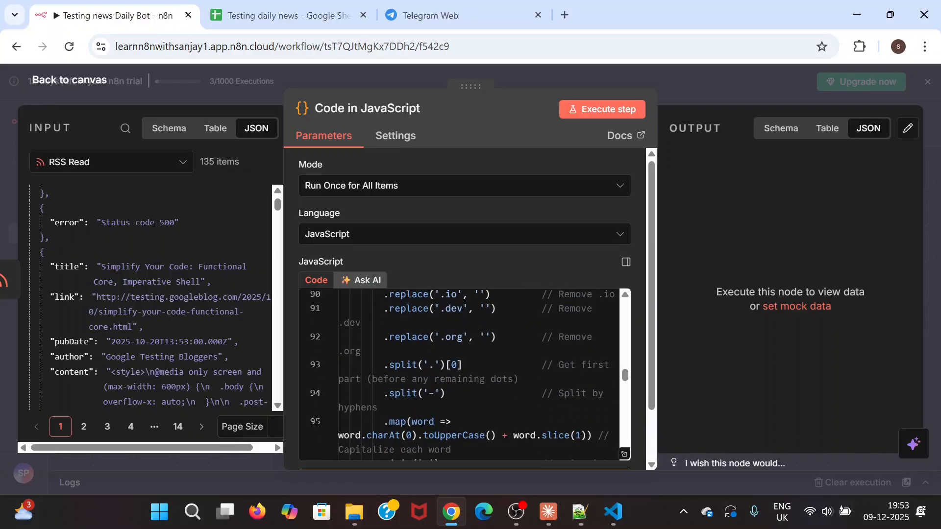
scroll(461, 375, down, 2)
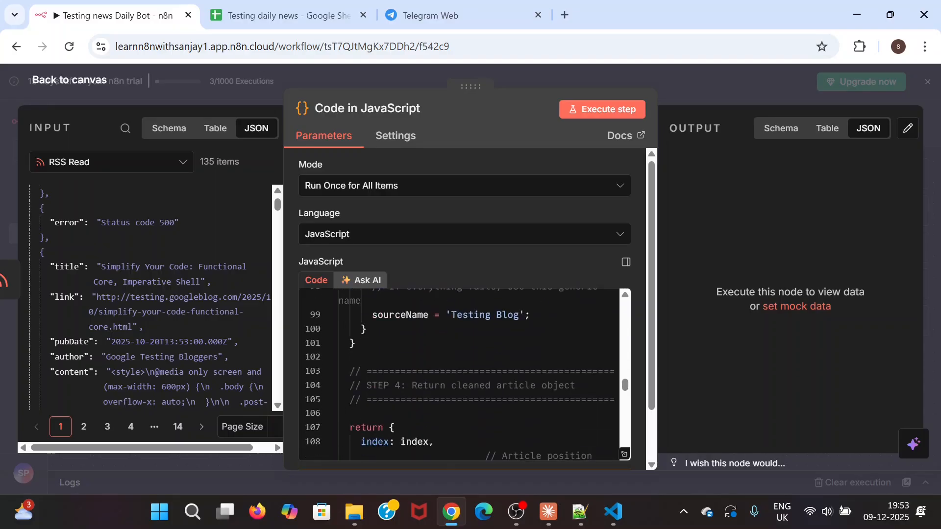
Compare the "STEP 4: Return cleaned article object" fields with the title, link, pubDate and content fields in the RSS Read input
scroll(461, 375, down, 3)
scroll(460, 375, down, 2)
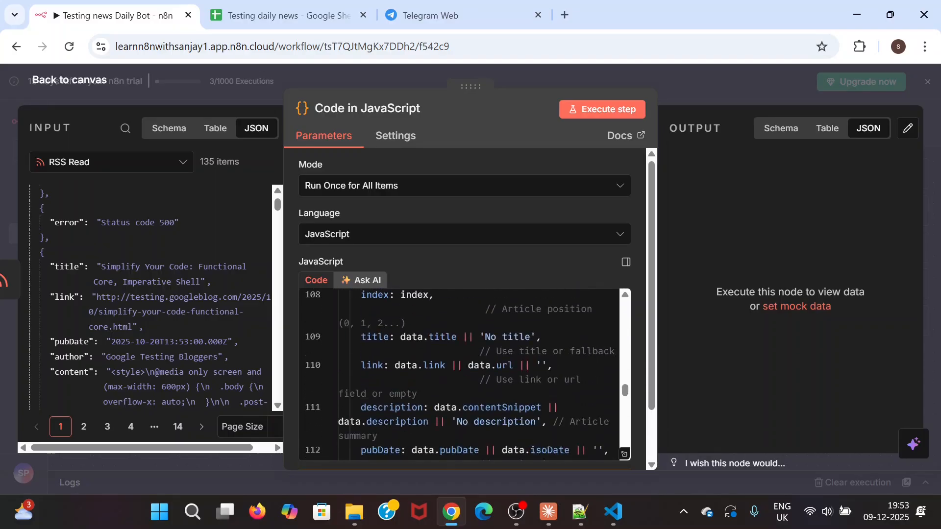
scroll(467, 374, up, 2)
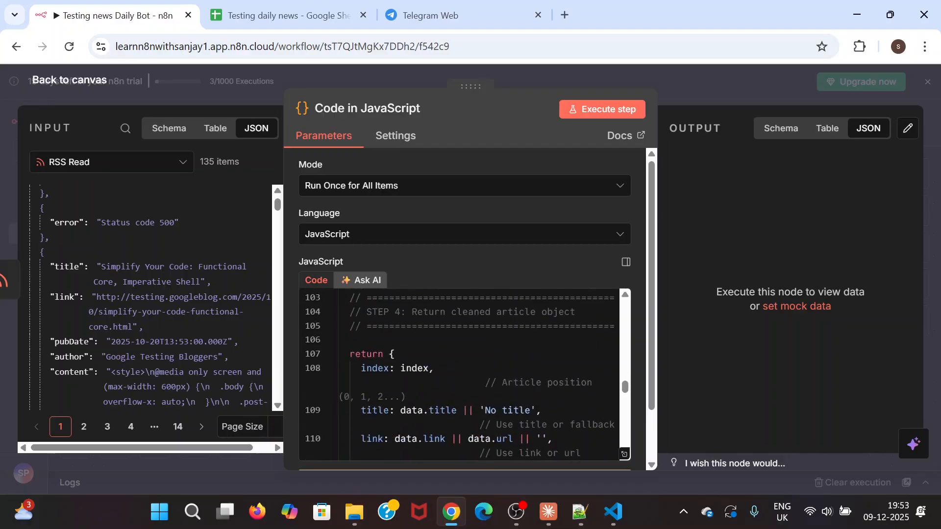
scroll(467, 374, down, 2)
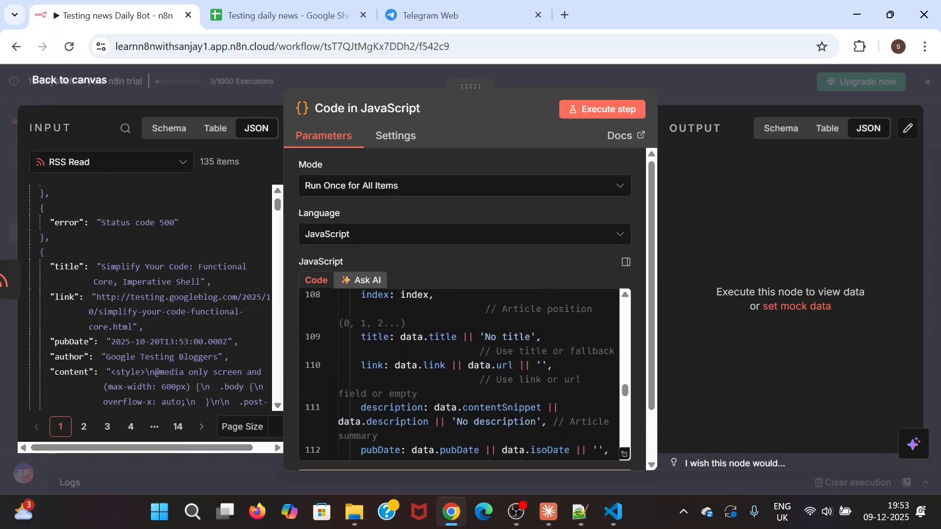
scroll(465, 375, down, 2)
scroll(84, 294, down, 10)
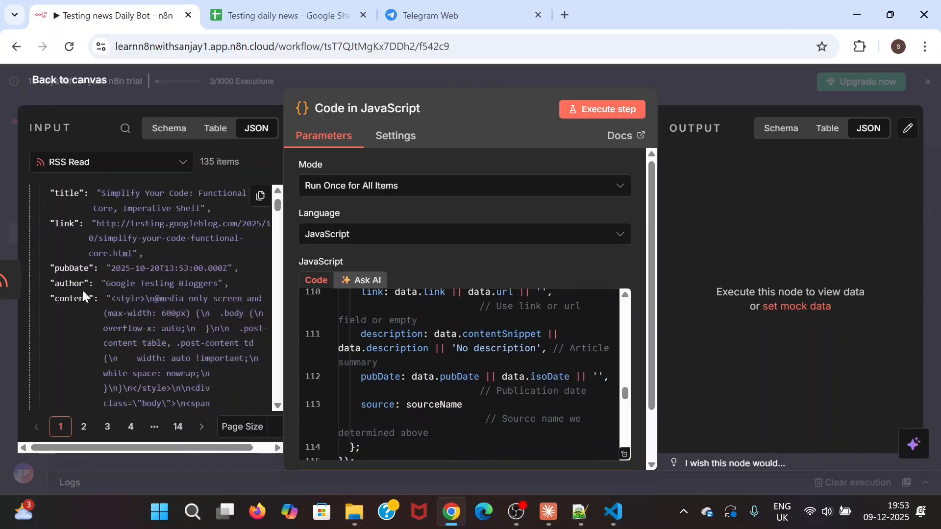
scroll(152, 339, down, 10)
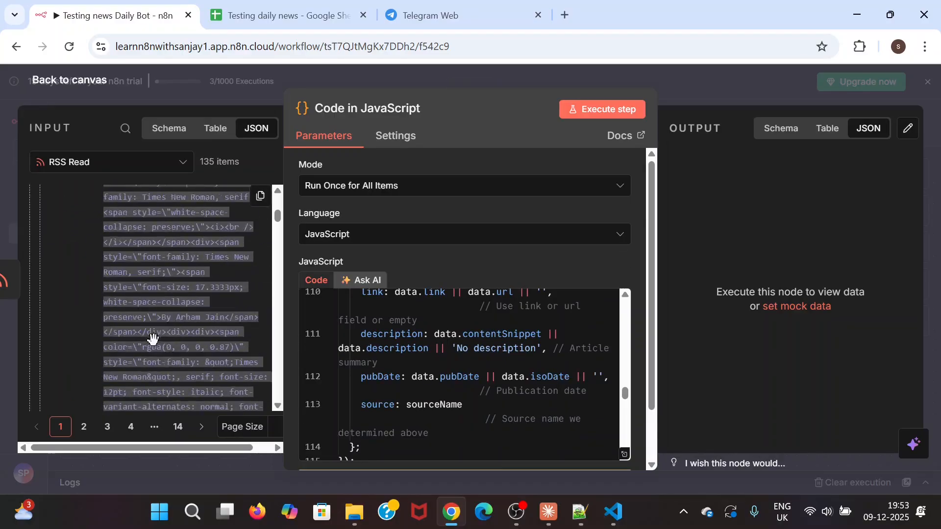
scroll(161, 338, down, 5)
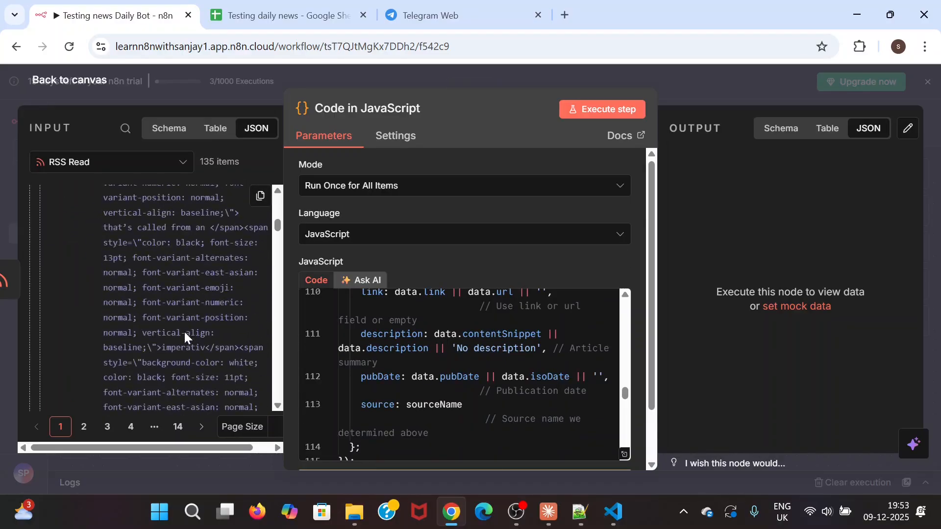
Examine the prompt's curator introduction and TOP 15 selection priorities in the code, referring back to the first entries of the RSS Read input
scroll(442, 373, down, 2)
scroll(465, 377, down, 4)
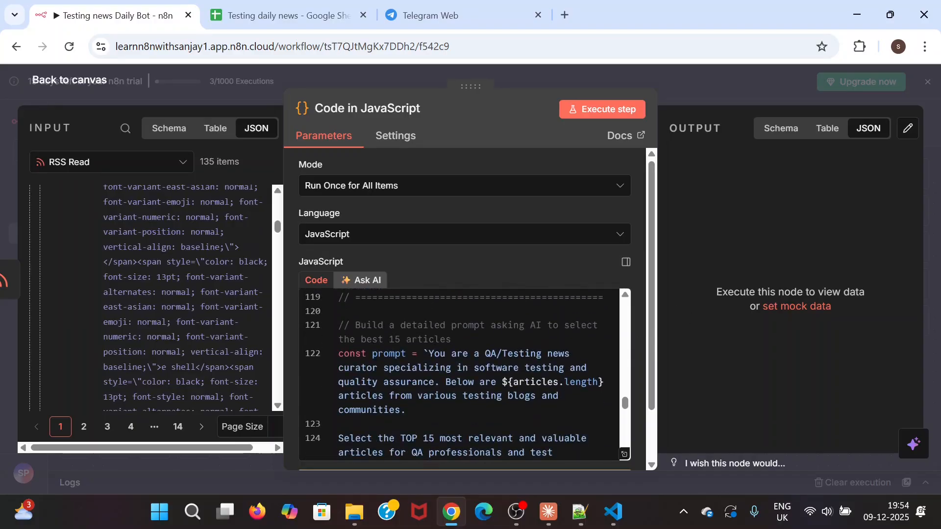
scroll(461, 375, up, 3)
scroll(464, 375, down, 3)
scroll(460, 375, down, 3)
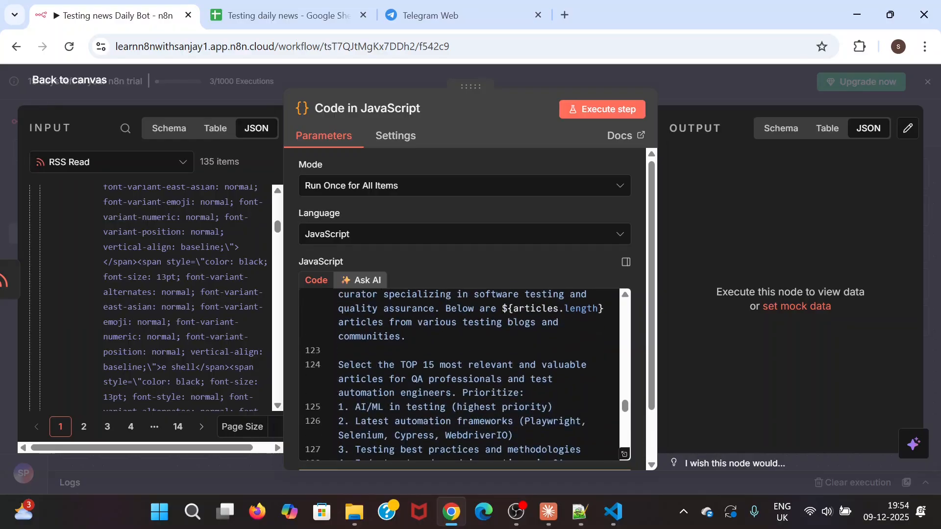
scroll(175, 270, up, 10)
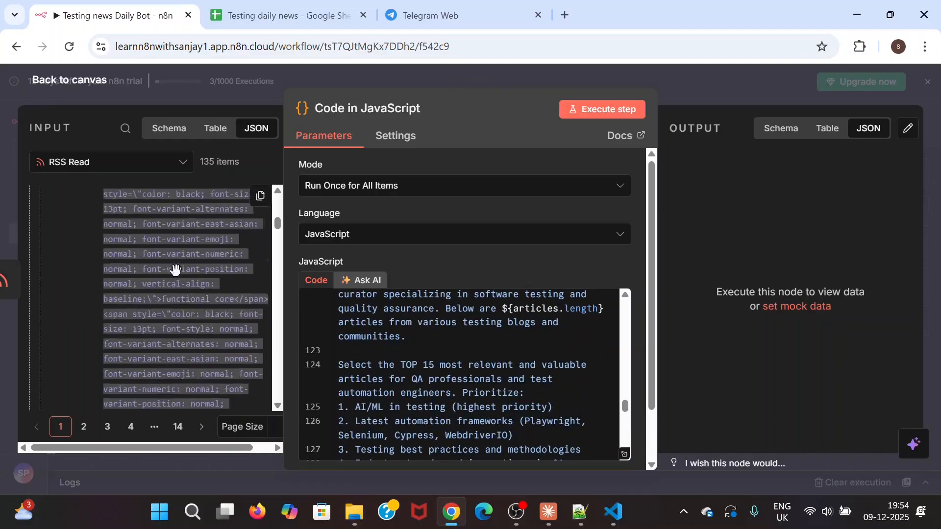
scroll(176, 270, up, 10)
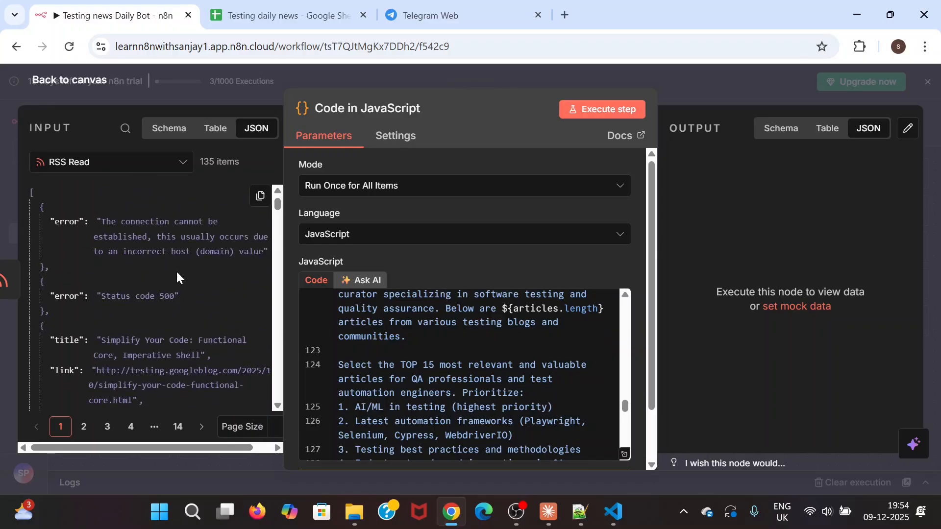
Examine the prompt's article listing, the JSON array response format and the "STEP 6: Return the result" code
scroll(460, 375, down, 8)
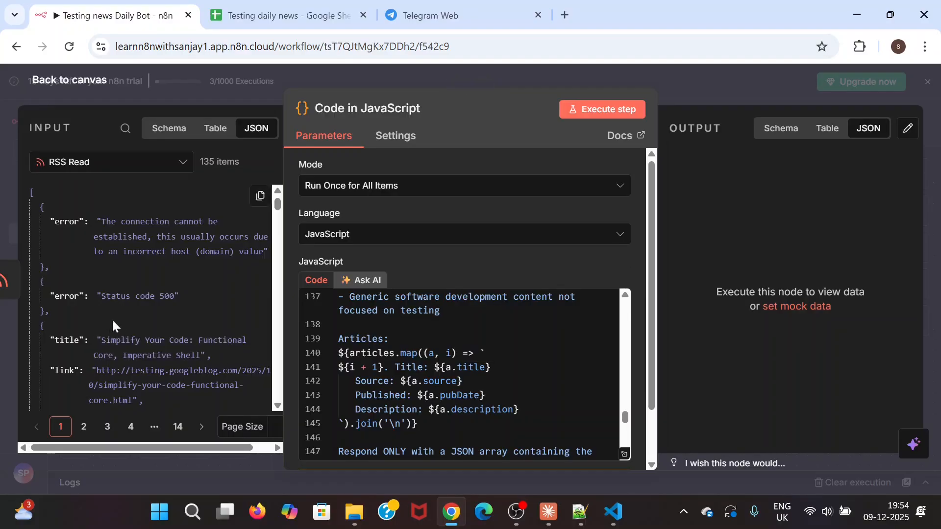
scroll(147, 319, down, 2)
scroll(456, 372, down, 3)
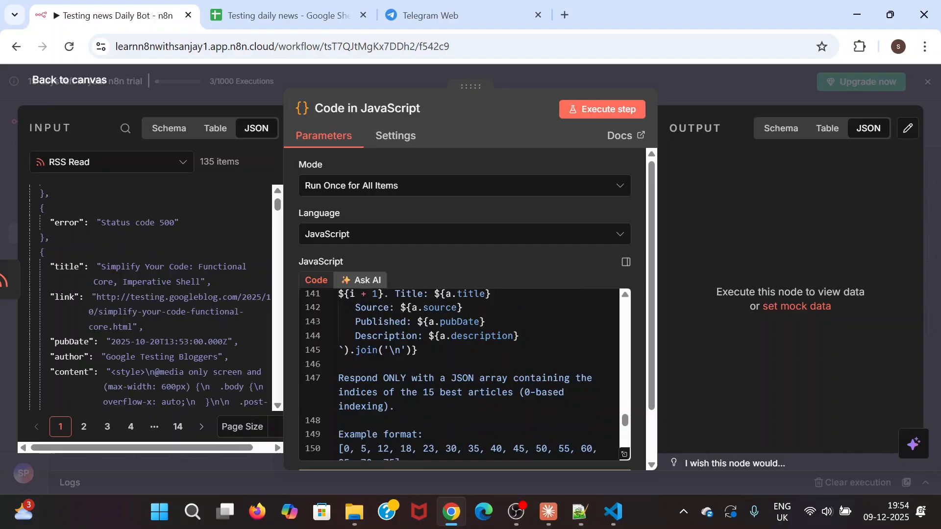
scroll(460, 375, down, 6)
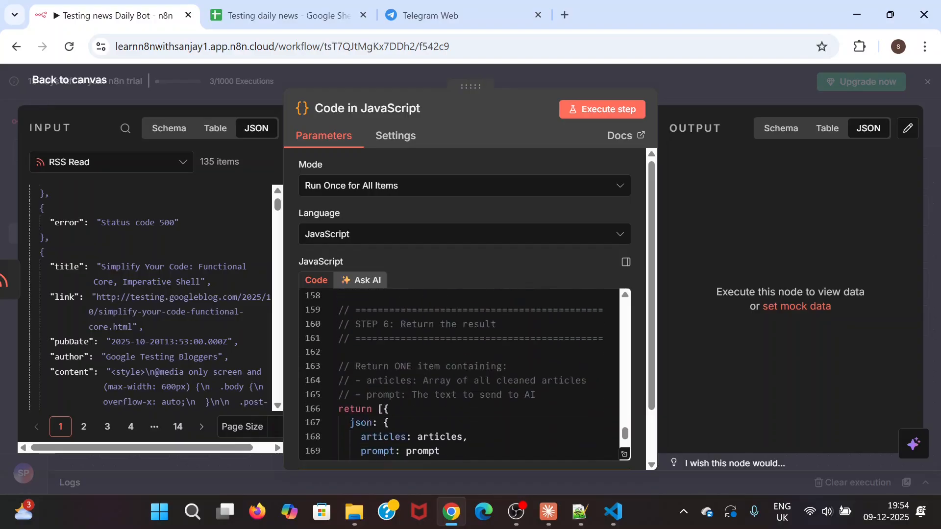
scroll(461, 375, down, 3)
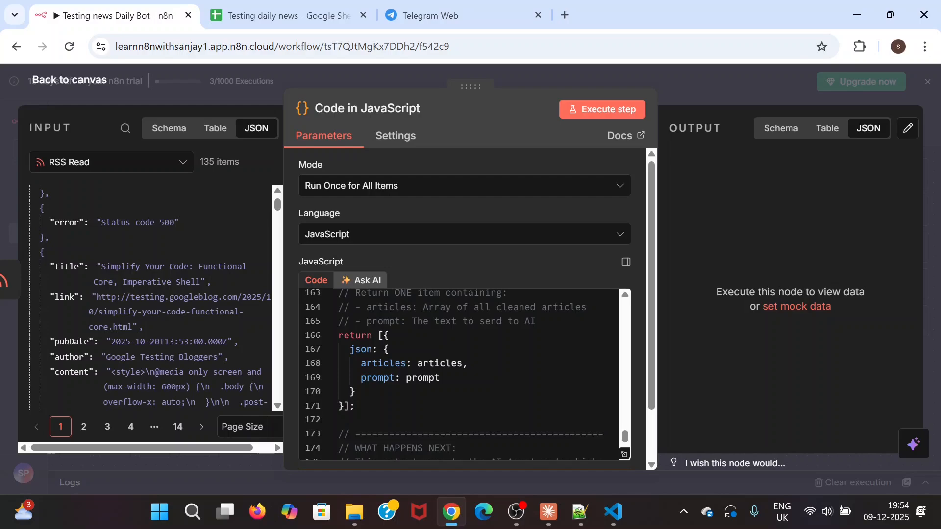
Execute the Code in JavaScript node and inspect the articles and prompt columns of its output as a table
click(570, 109)
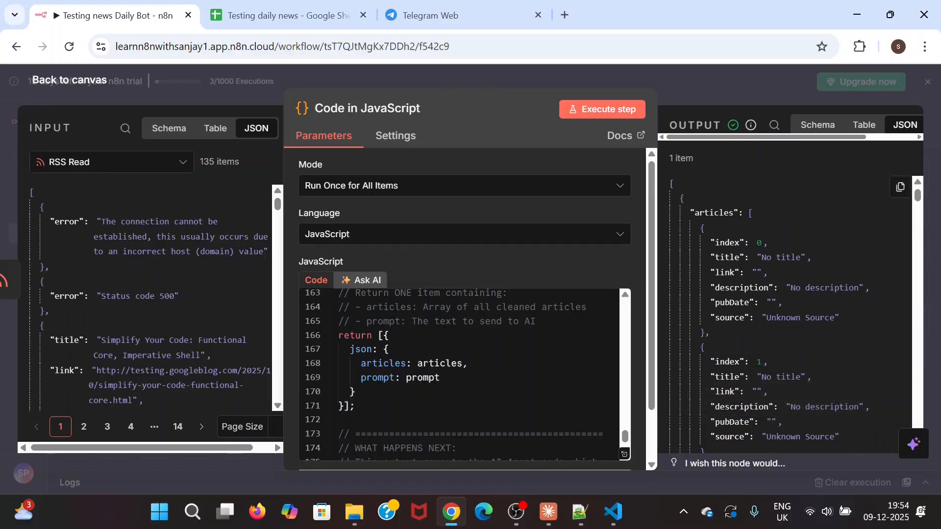
click(869, 128)
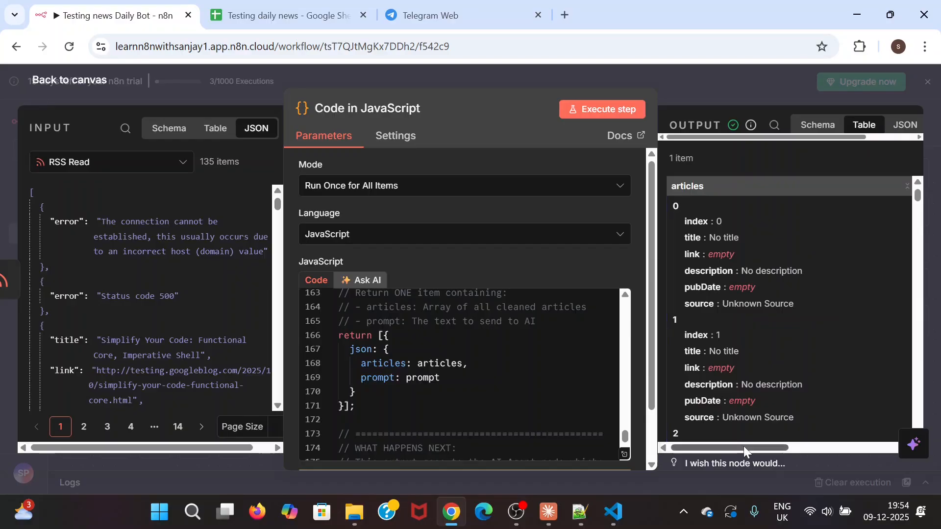
drag(743, 447, 853, 449)
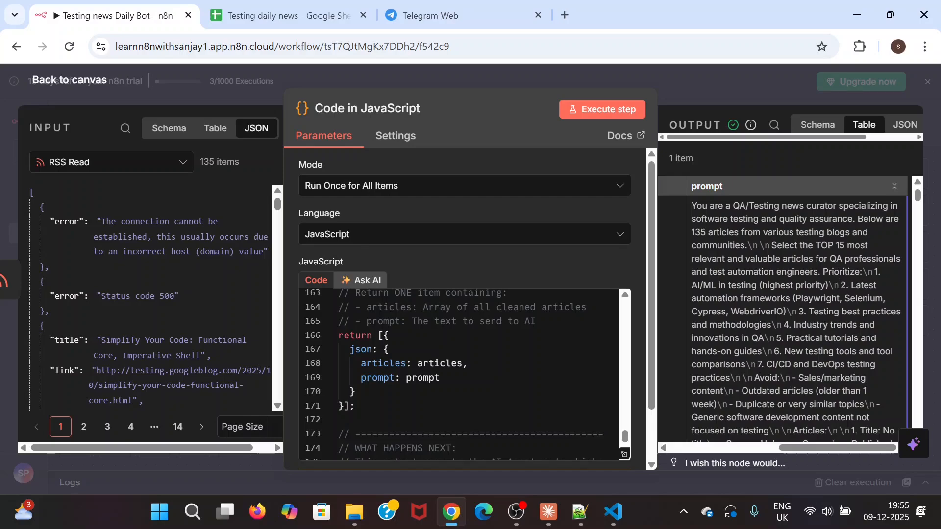
scroll(812, 363, down, 3)
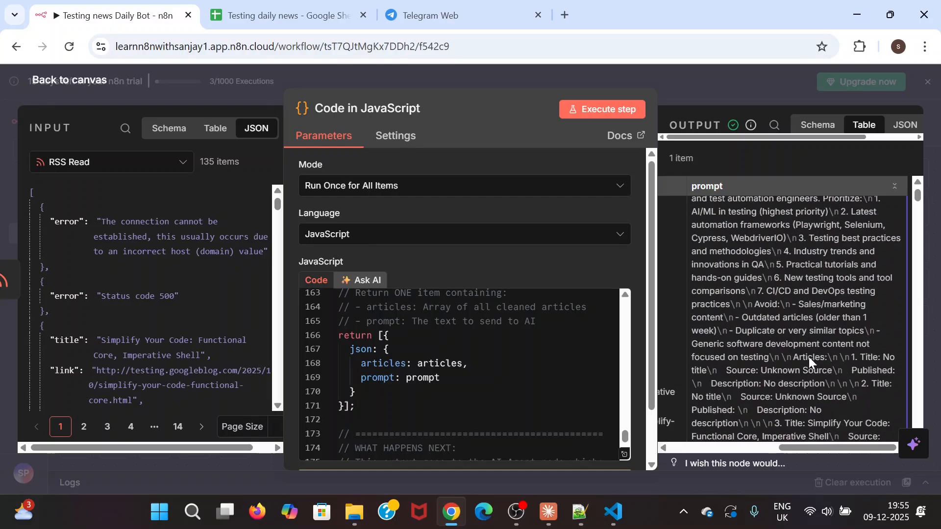
scroll(813, 362, up, 4)
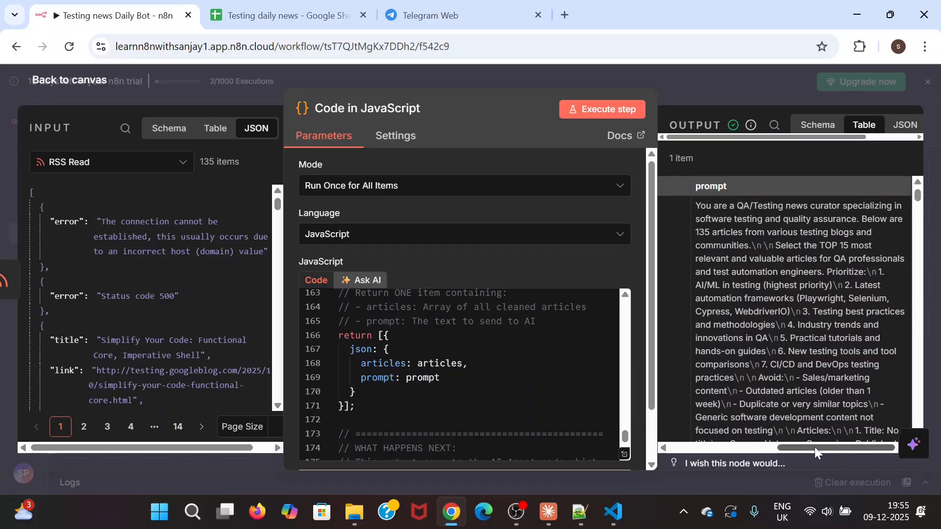
drag(814, 447, 708, 461)
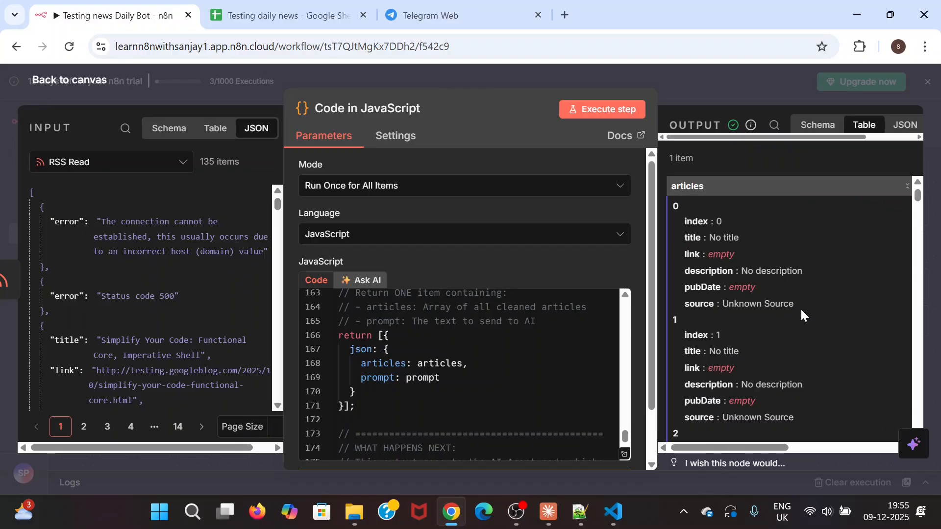
scroll(780, 363, down, 2)
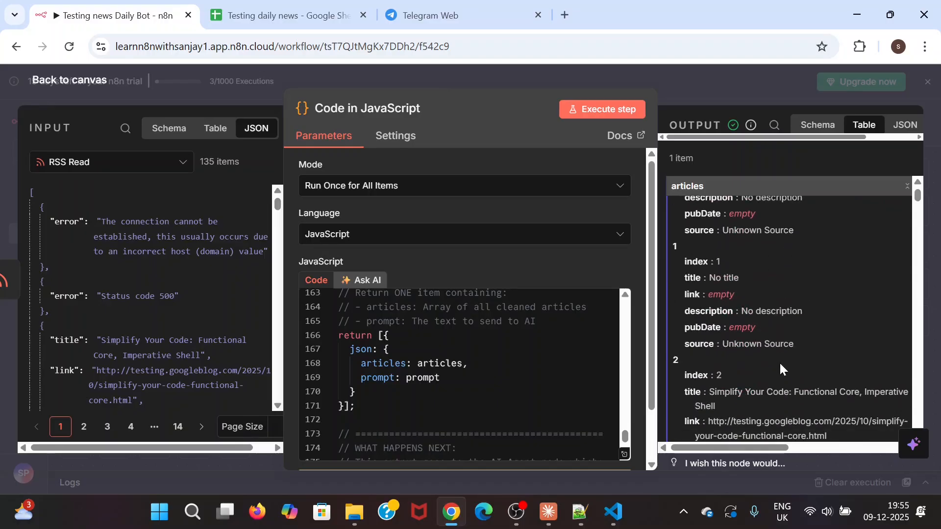
scroll(779, 362, up, 2)
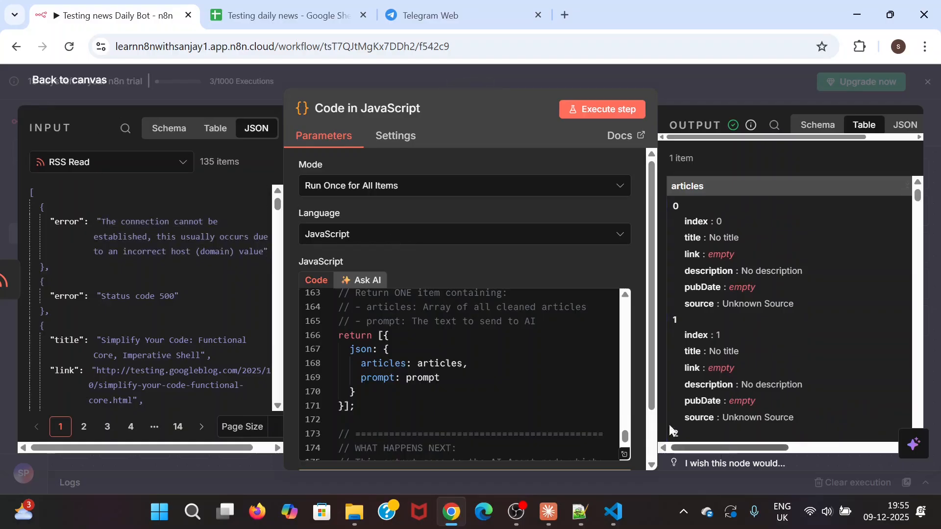
Add an AI Agent node after Code in JavaScript, with its source for the user message prompt set to Define below
click(51, 90)
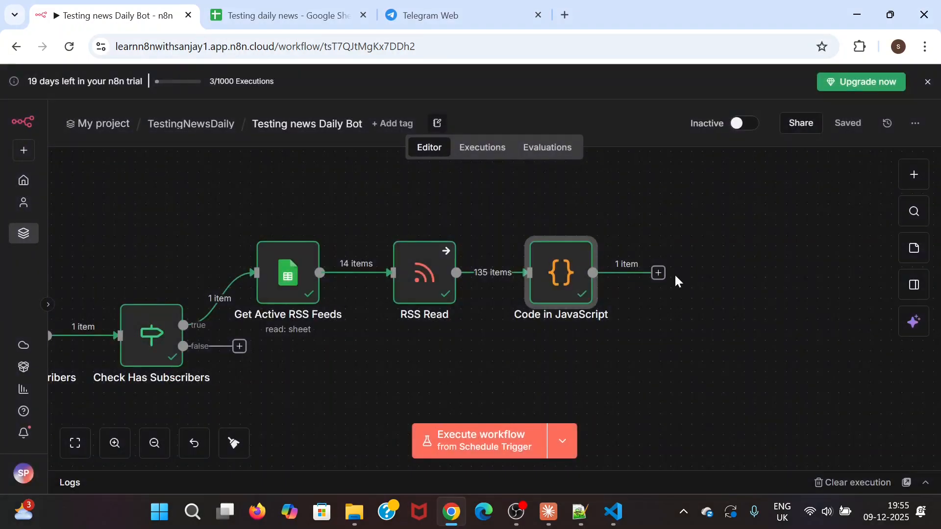
scroll(537, 350, right, 5)
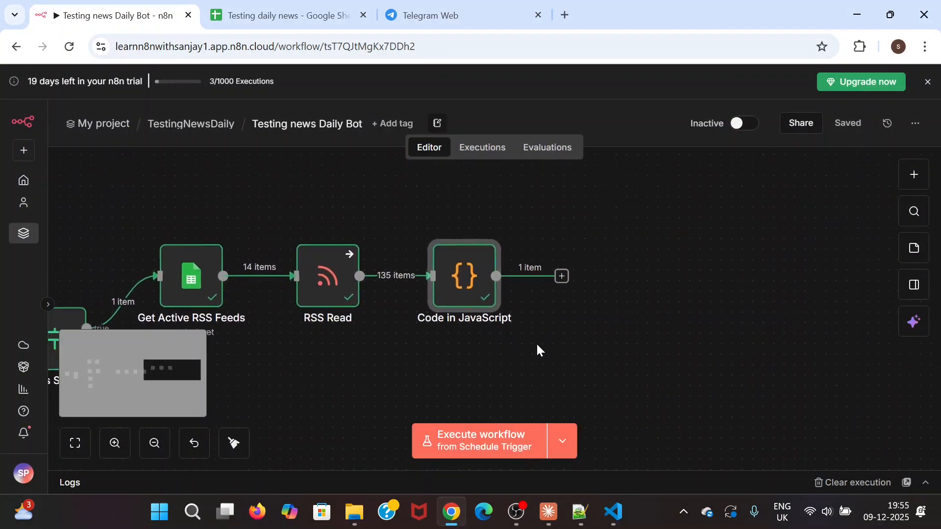
scroll(537, 349, right, 1)
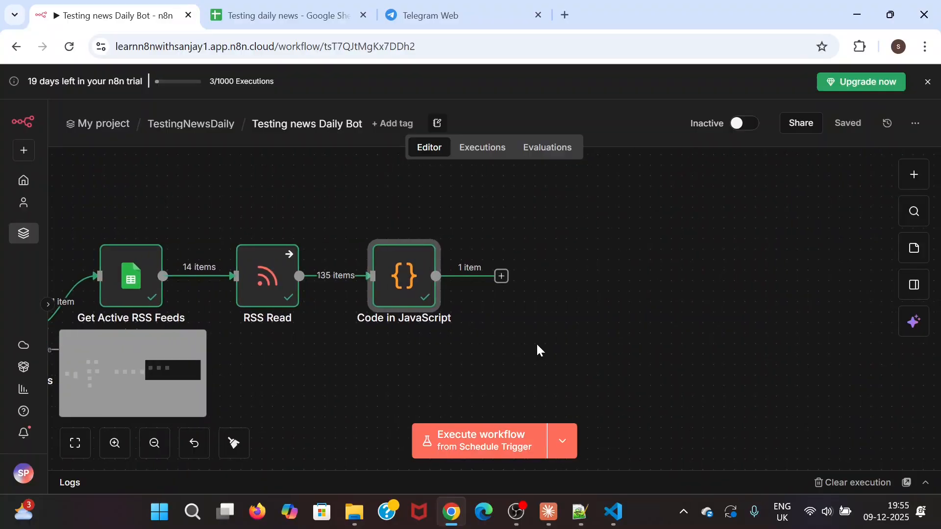
click(501, 277)
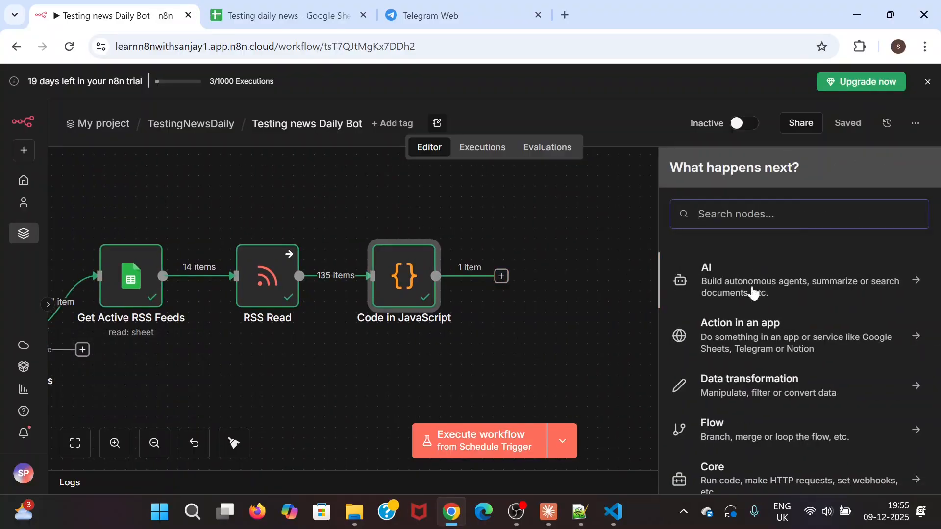
click(716, 292)
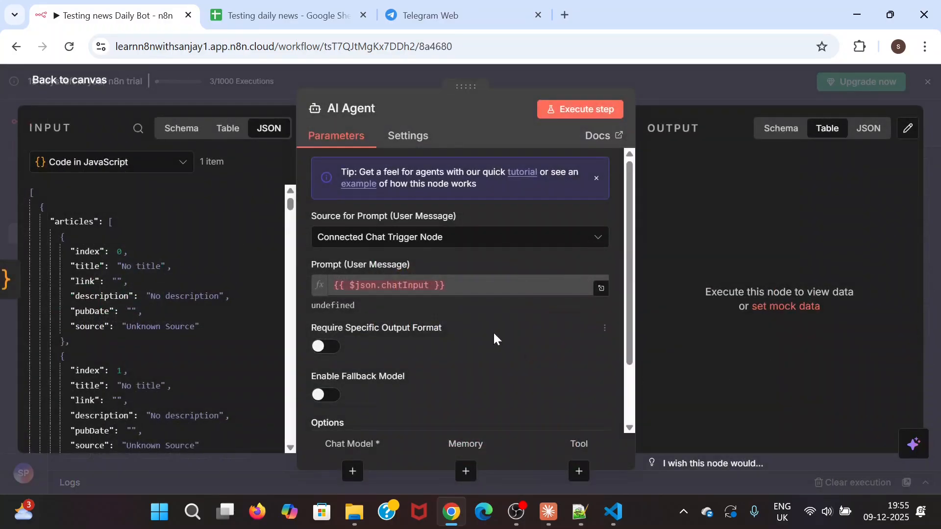
click(483, 241)
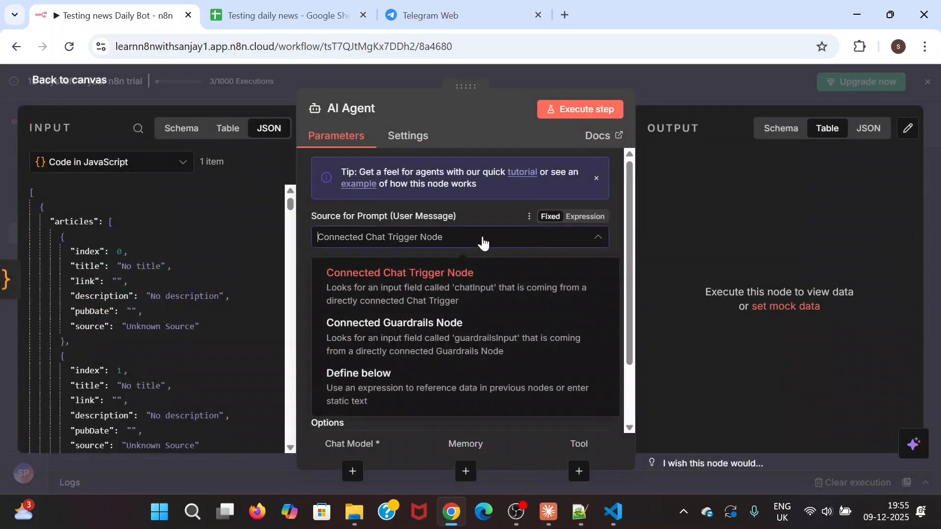
click(431, 380)
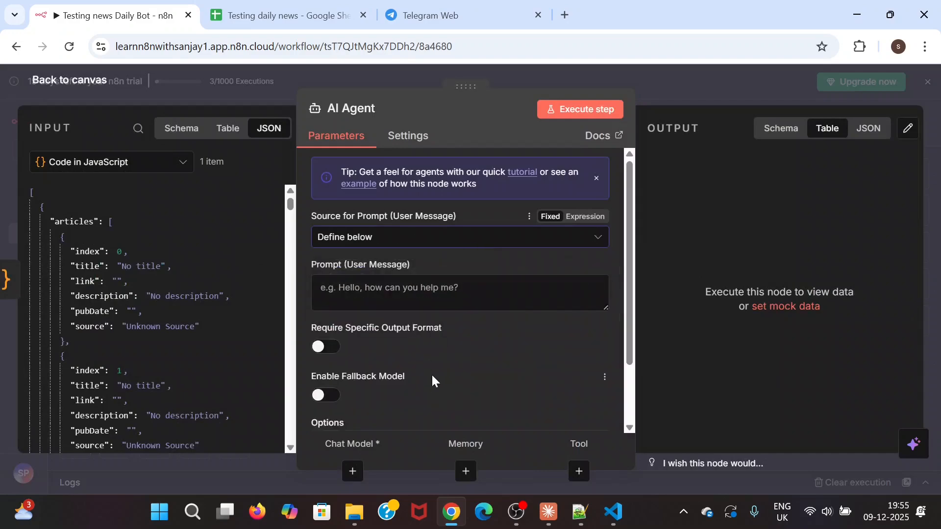
Map the prompt field from Code in JavaScript into the AI Agent's user message as {{ $json.prompt }} and save the workflow
click(189, 137)
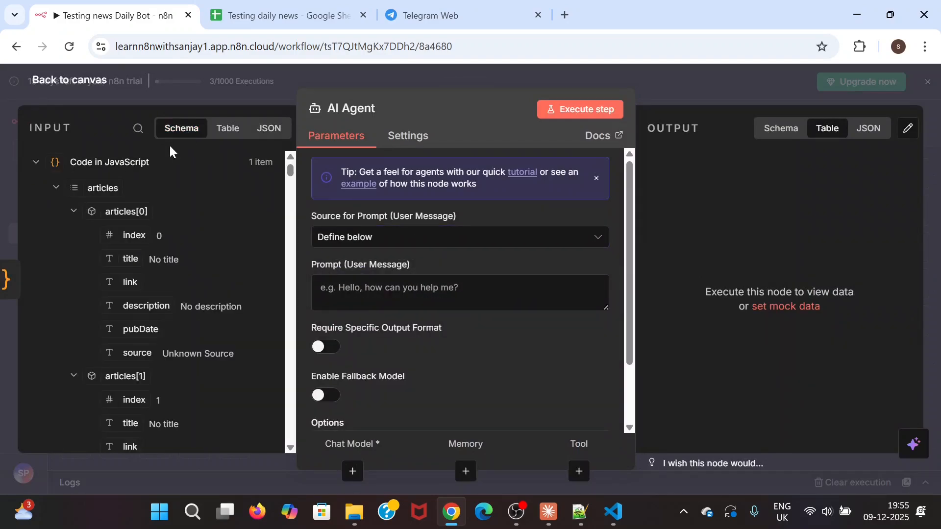
click(55, 187)
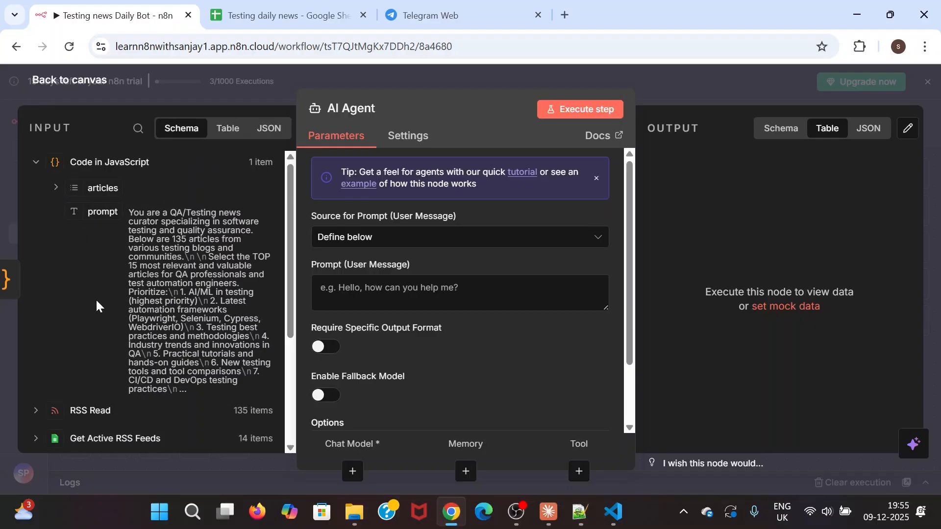
scroll(94, 307, down, 2)
scroll(93, 303, up, 2)
drag(104, 219, 378, 294)
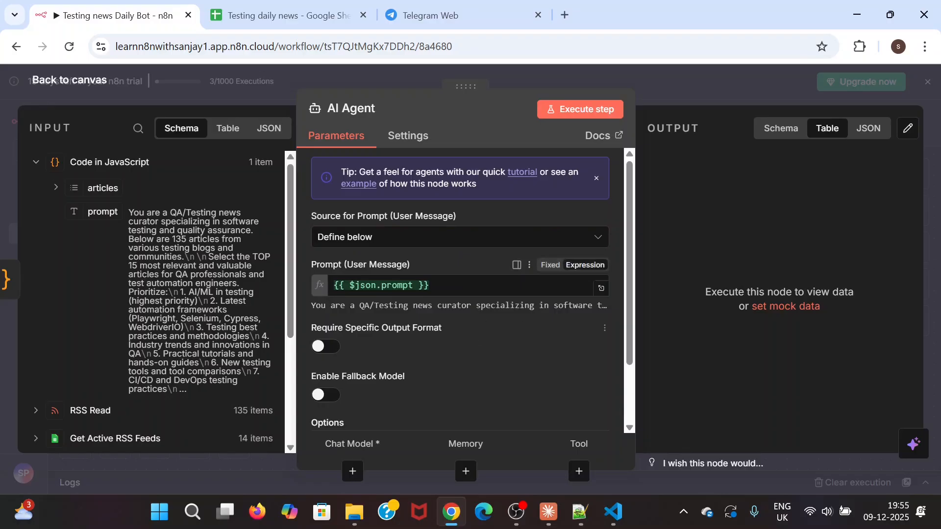
scroll(484, 376, down, 3)
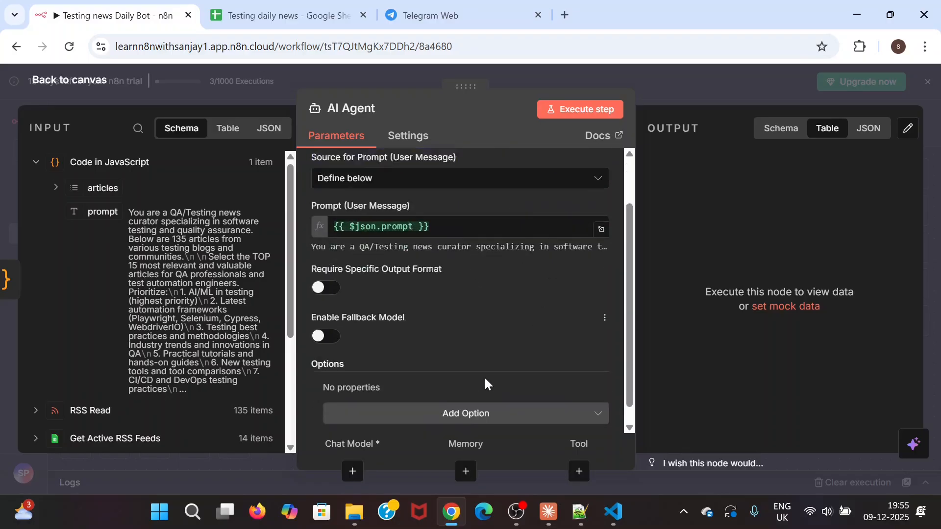
scroll(471, 339, up, 3)
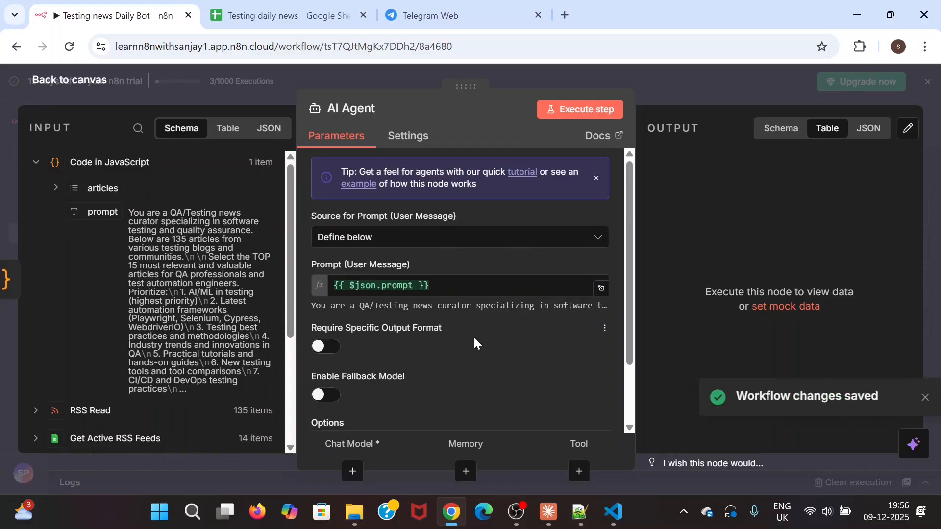
Attach a Google Gemini Chat Model to the AI Agent node as its chat model
click(49, 82)
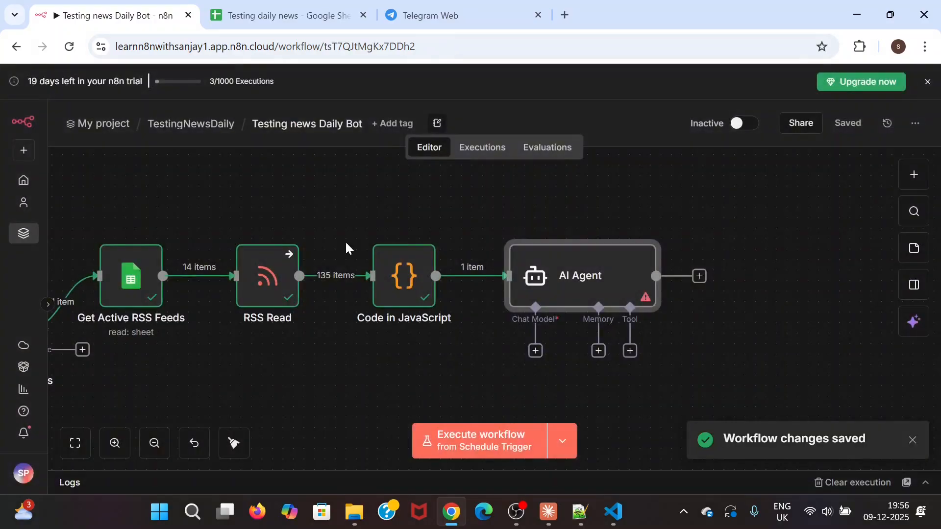
scroll(508, 355, down, 1)
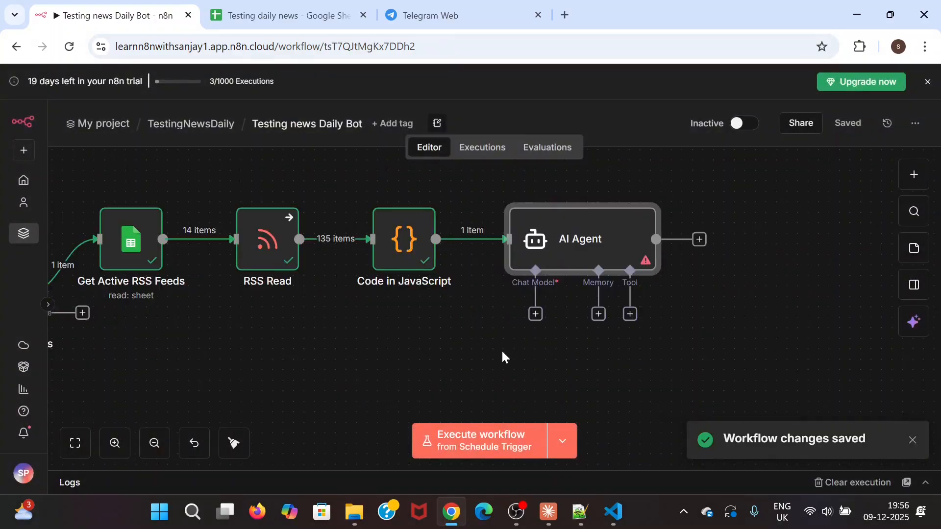
click(536, 315)
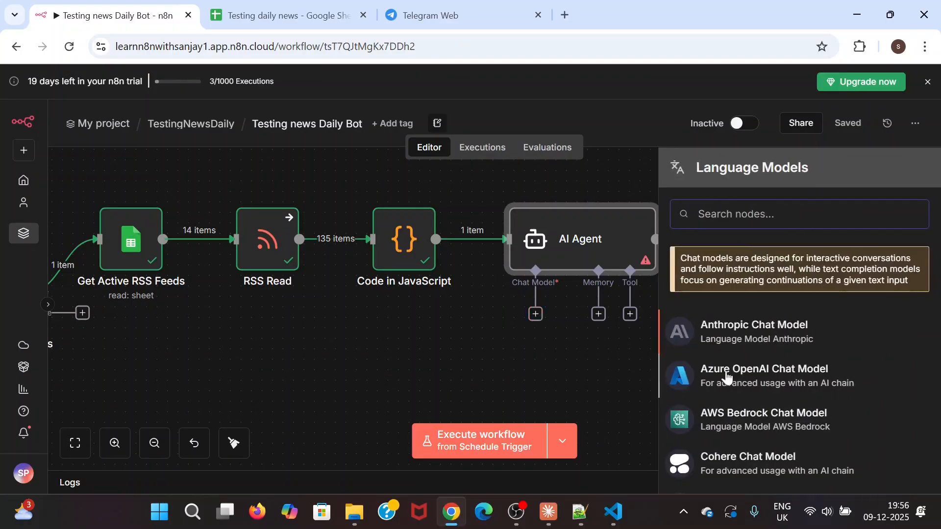
text(googl)
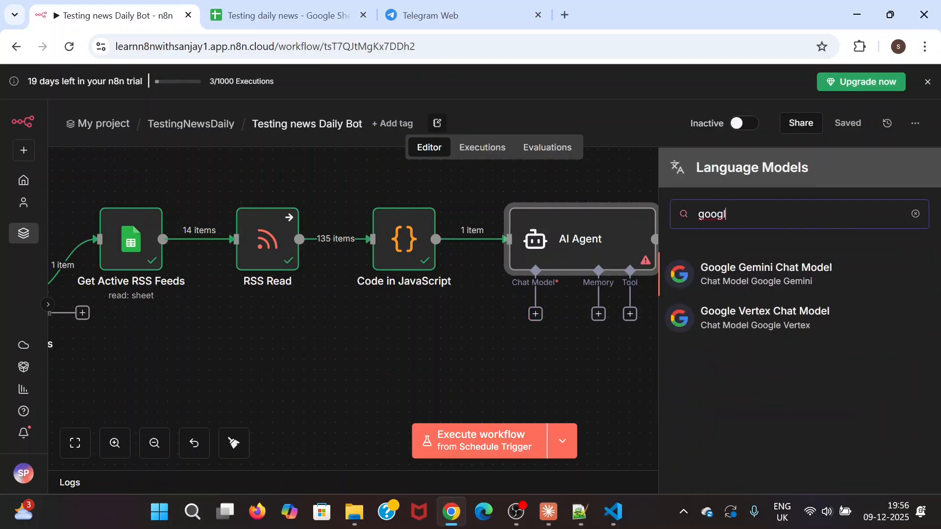
click(766, 276)
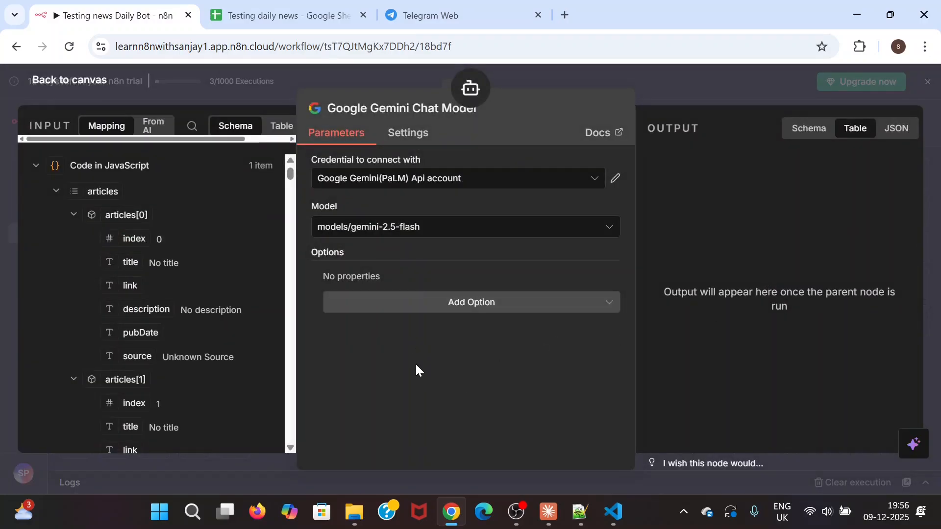
click(496, 182)
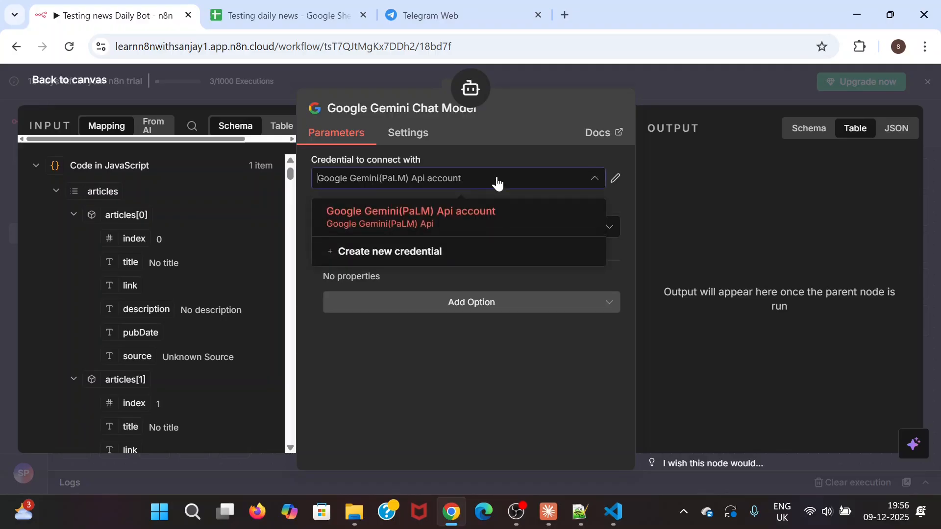
click(400, 252)
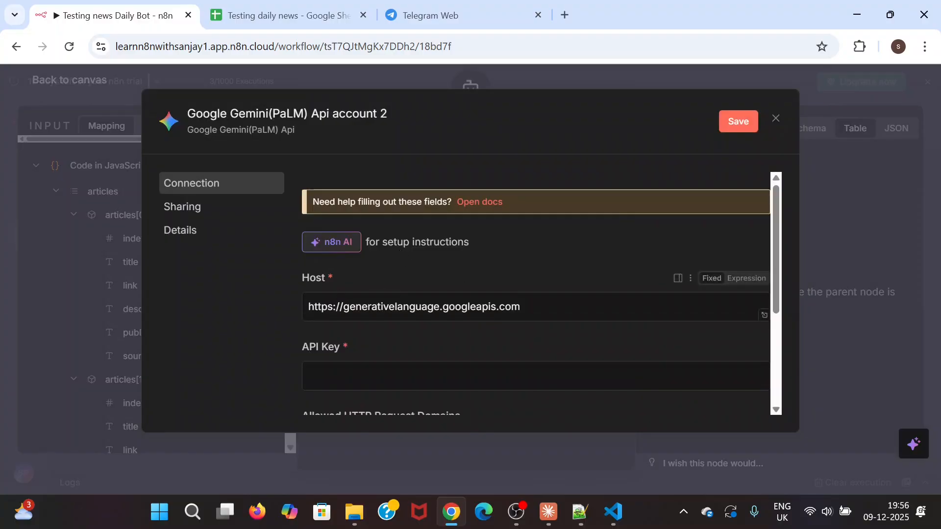
key(alt+Tab)
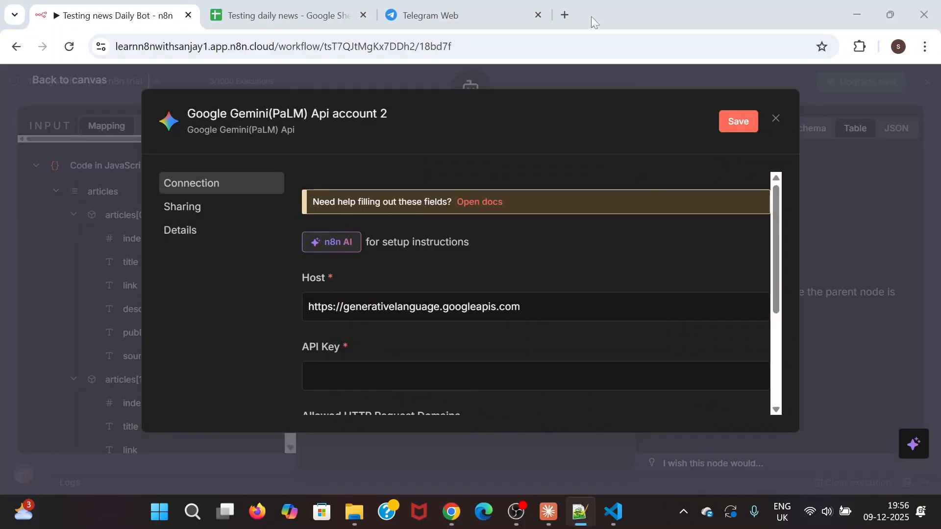
click(565, 15)
key(ctrl+v)
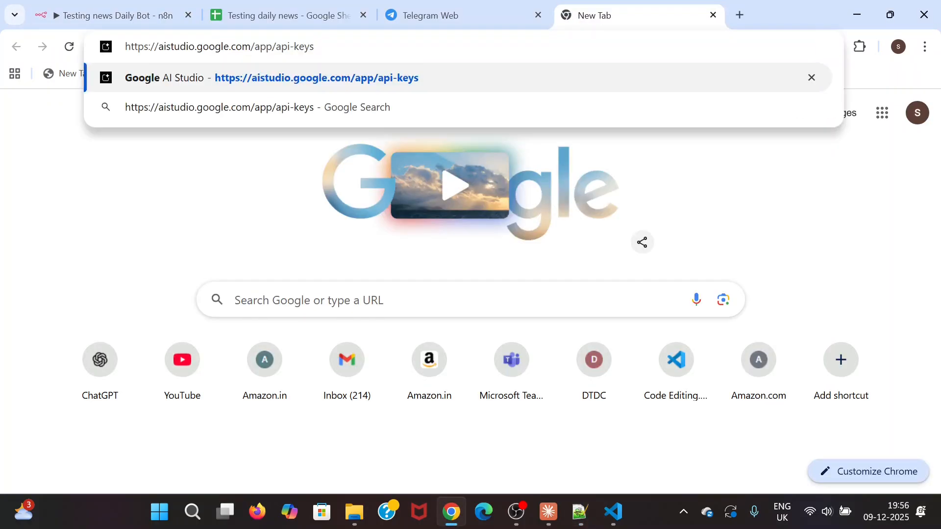
key(Return)
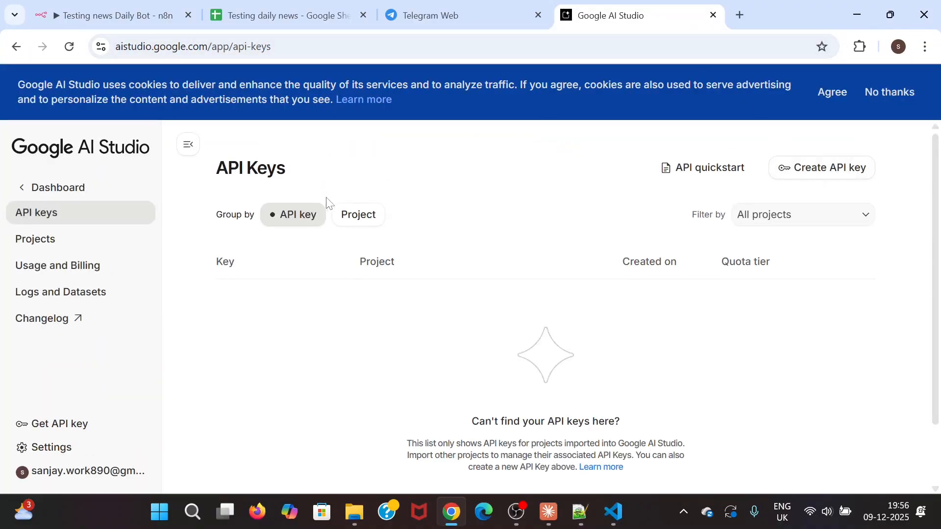
click(713, 15)
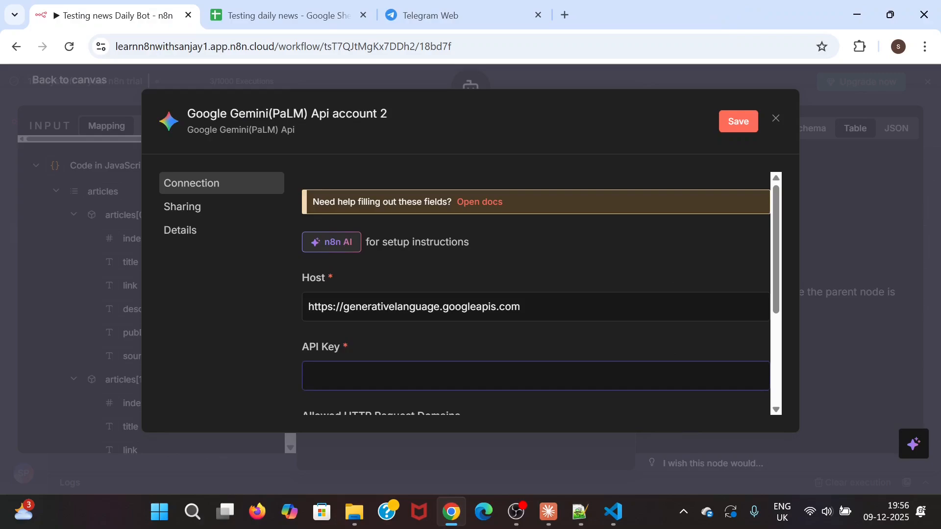
Paste the API key into the new Gemini credential, save it, and return to the workflow canvas
key(alt+Tab)
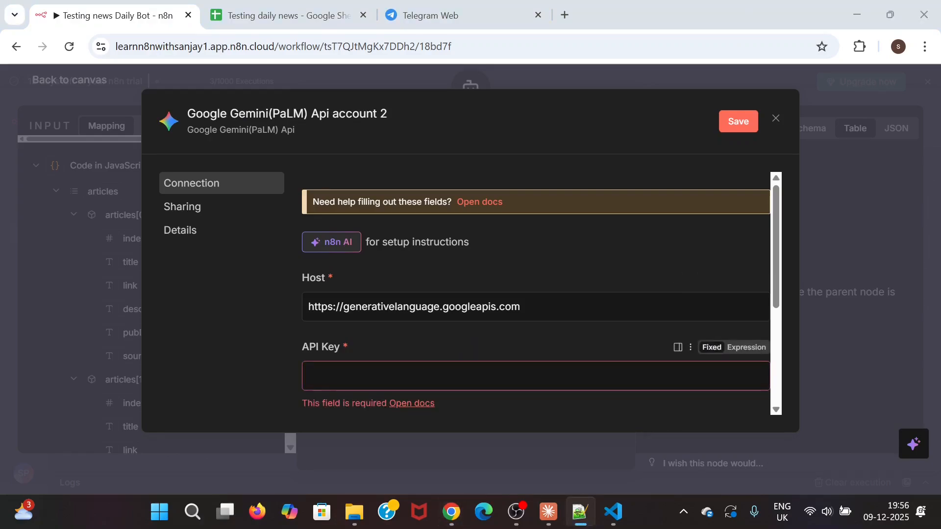
click(441, 375)
key(ctrl+v)
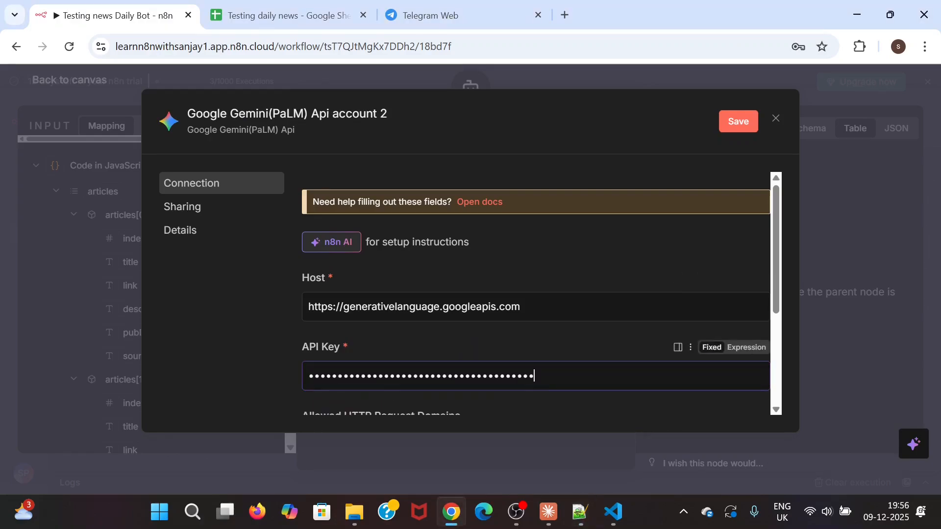
scroll(527, 337, down, 5)
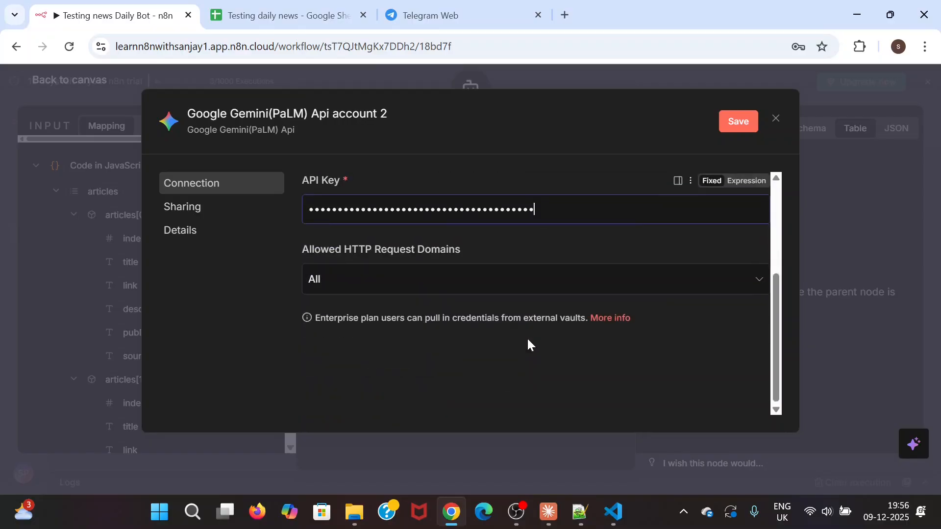
scroll(527, 337, up, 5)
click(730, 122)
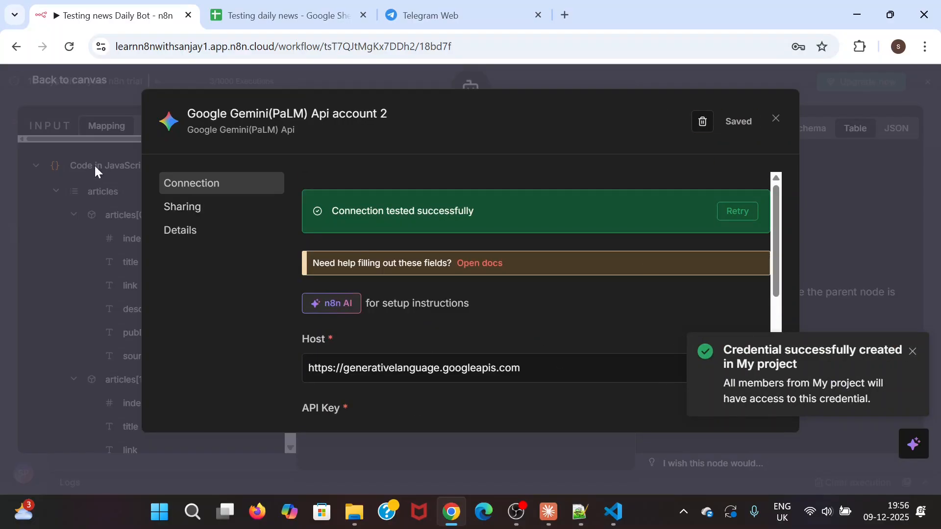
click(80, 91)
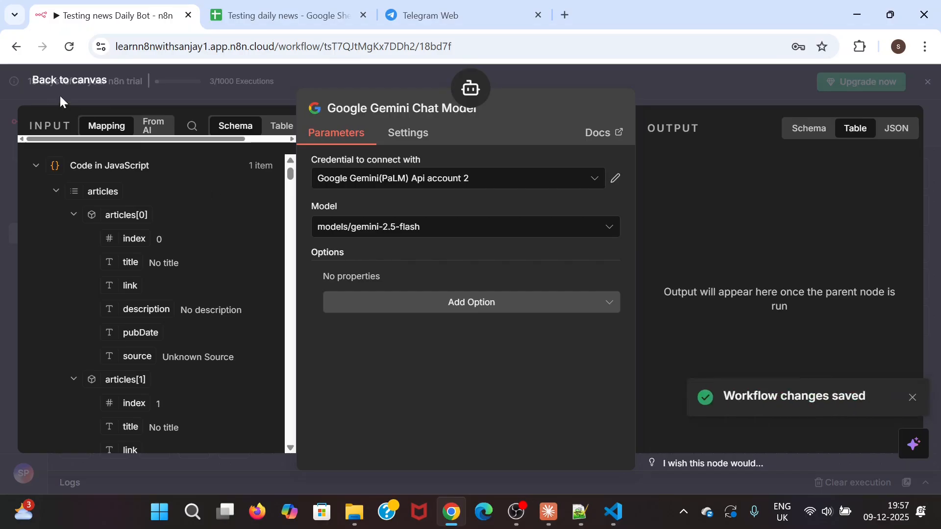
click(69, 81)
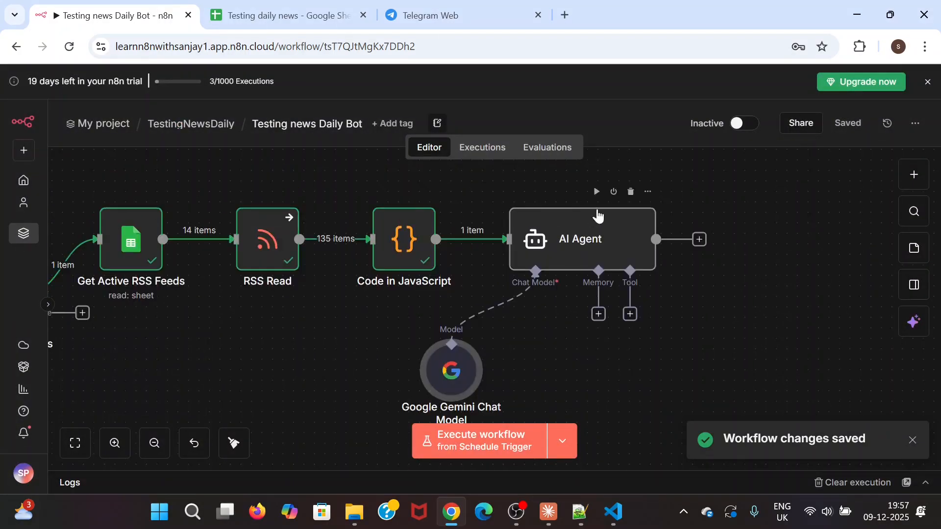
Execute the whole workflow from the Schedule Trigger through to the AI Agent
scroll(559, 245, up, 1)
scroll(544, 358, down, 1)
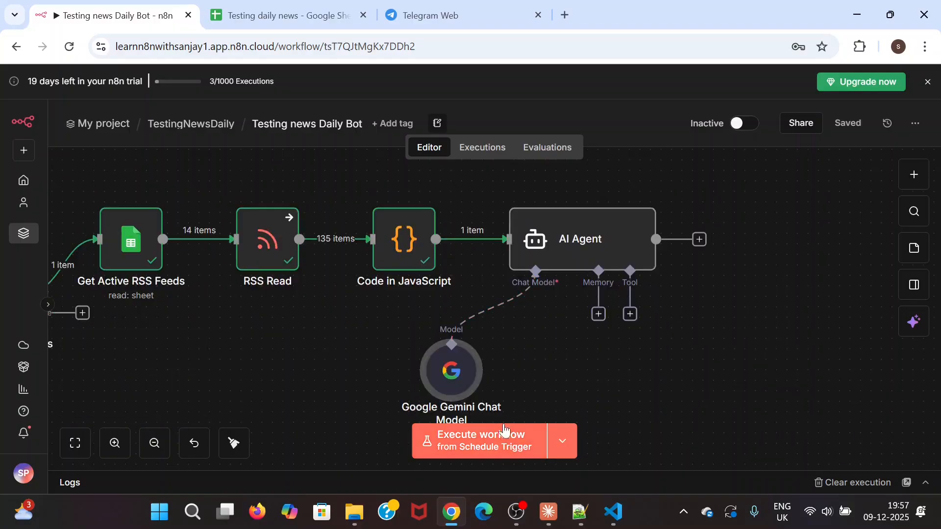
click(564, 445)
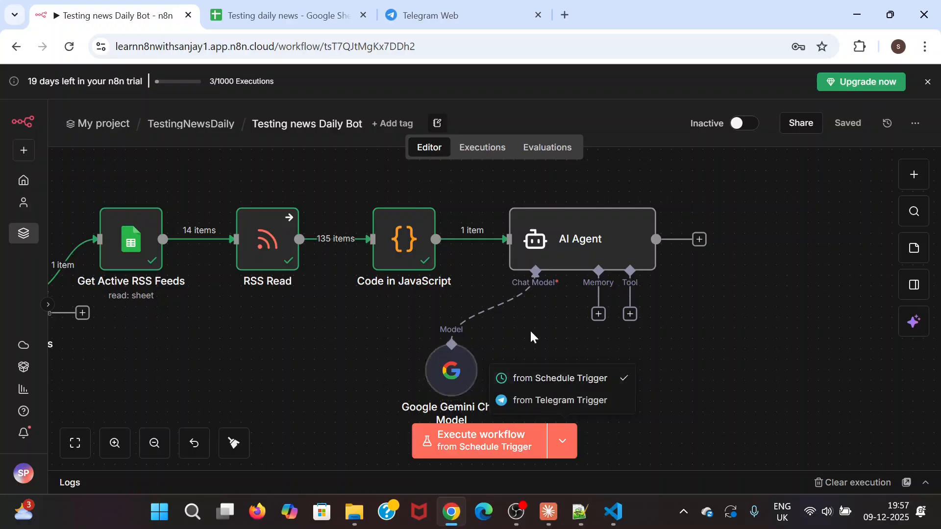
scroll(568, 245, up, 1)
scroll(567, 269, down, 1)
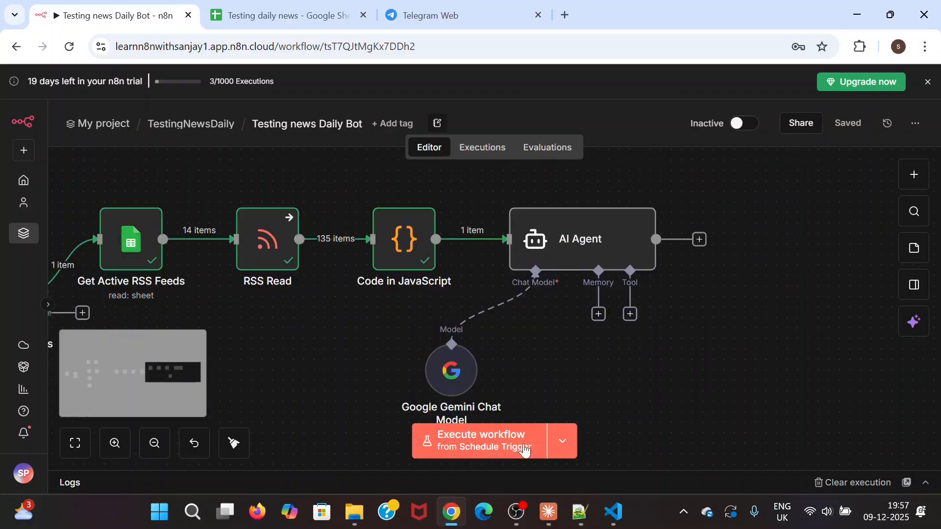
click(522, 447)
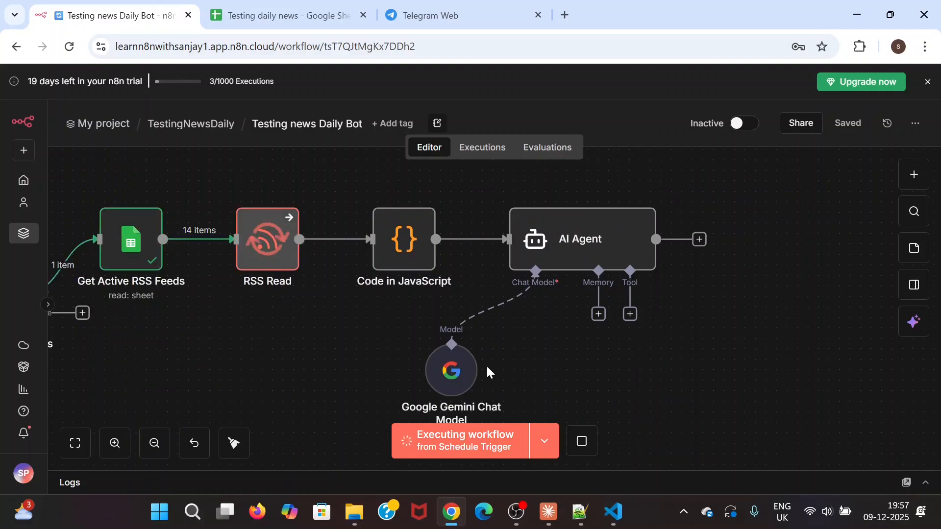
scroll(346, 384, right, 3)
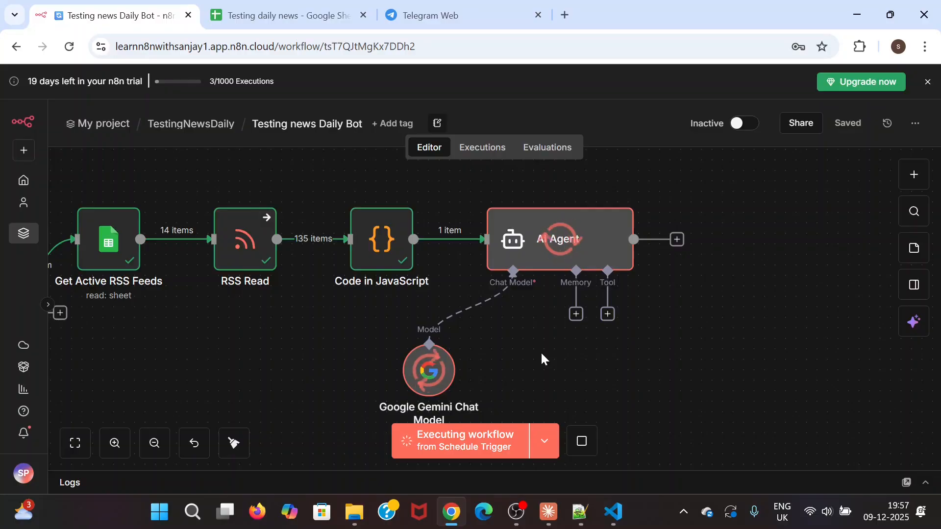
scroll(542, 354, right, 3)
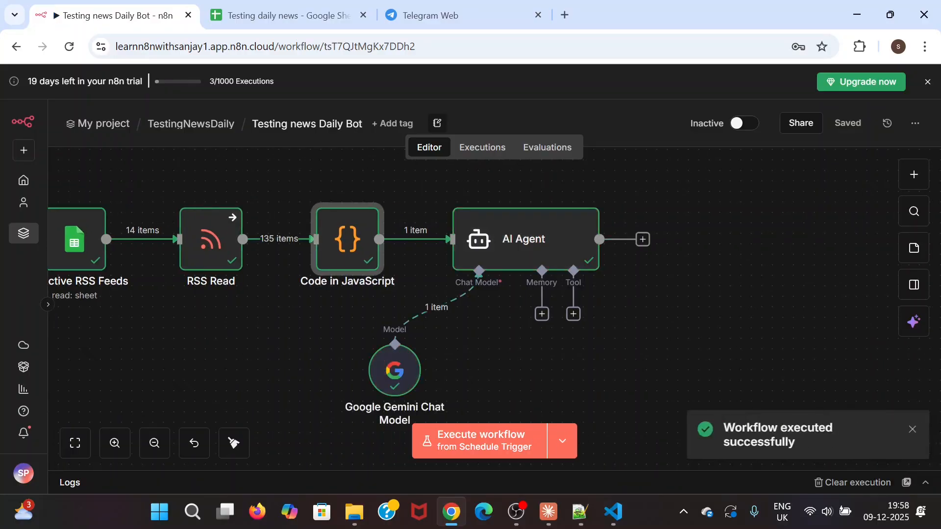
Open the AI Agent node and examine the list of article indices in its output
click(537, 243)
double_click(538, 244)
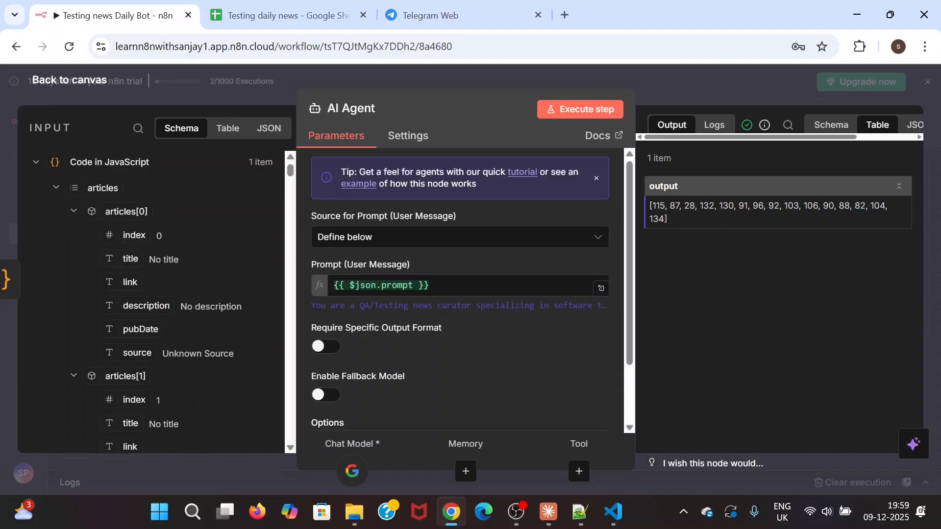
drag(665, 218, 650, 206)
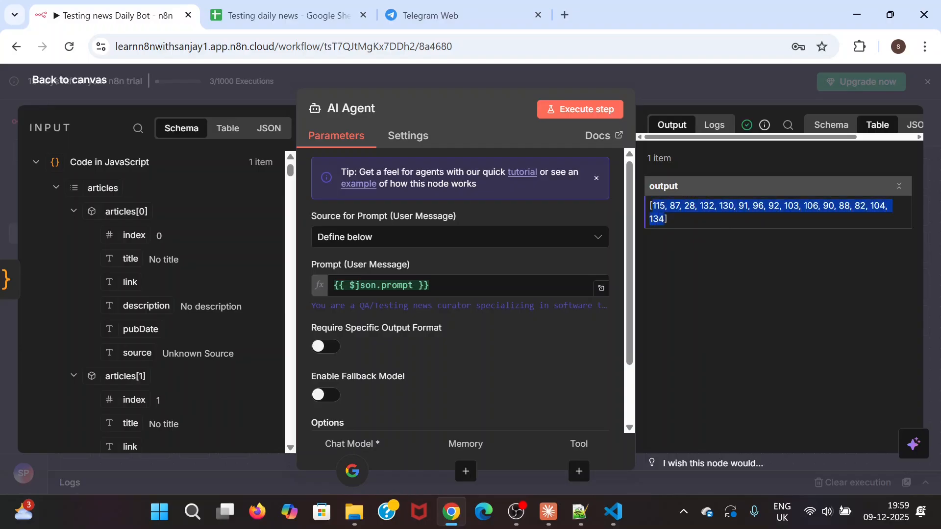
click(715, 216)
drag(652, 206, 668, 219)
click(670, 218)
click(693, 220)
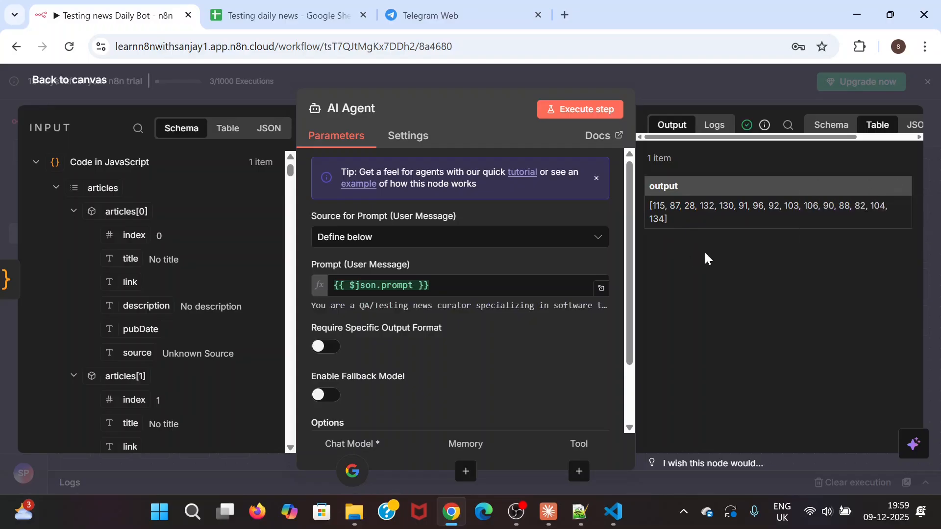
click(67, 84)
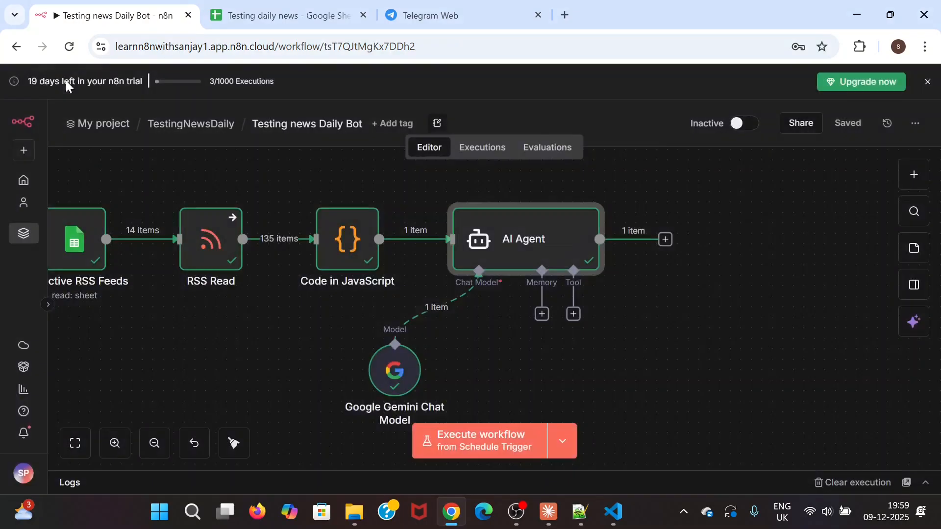
Add a second Code in JavaScript node after the AI Agent
scroll(572, 364, right, 3)
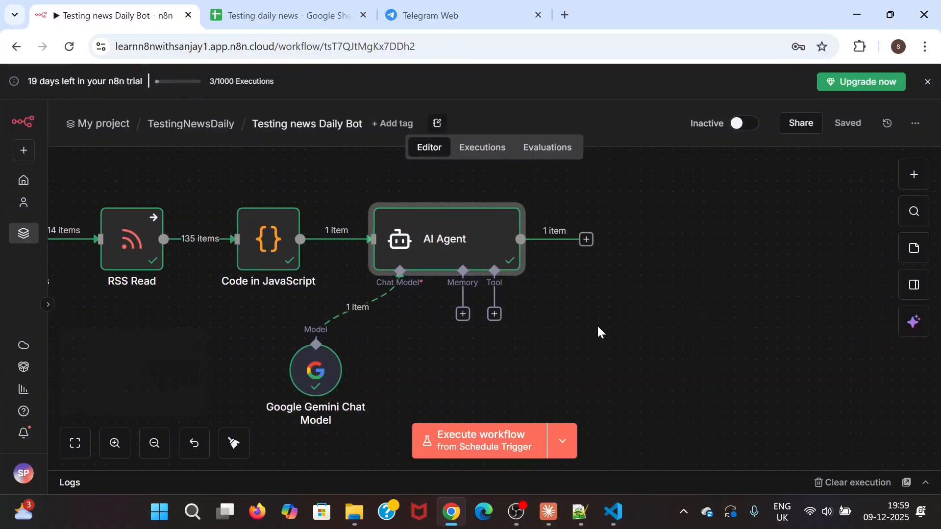
click(586, 240)
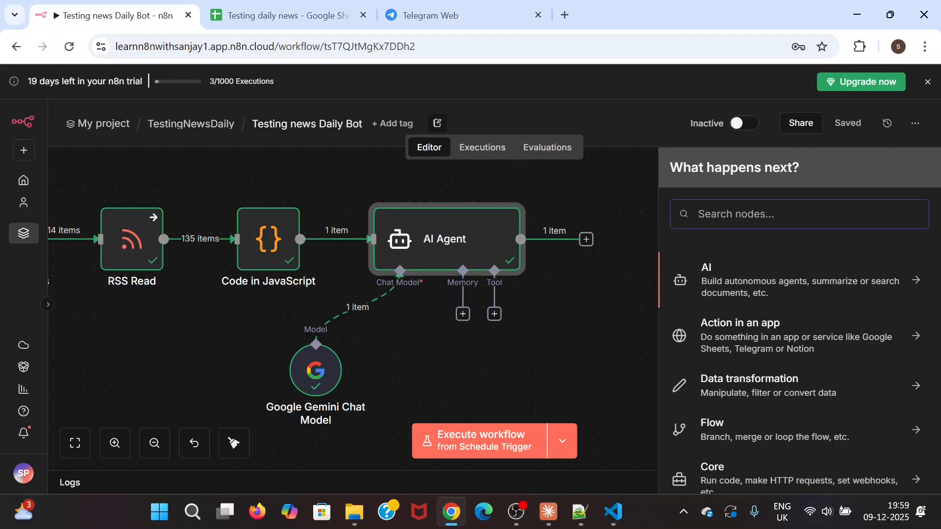
text(code)
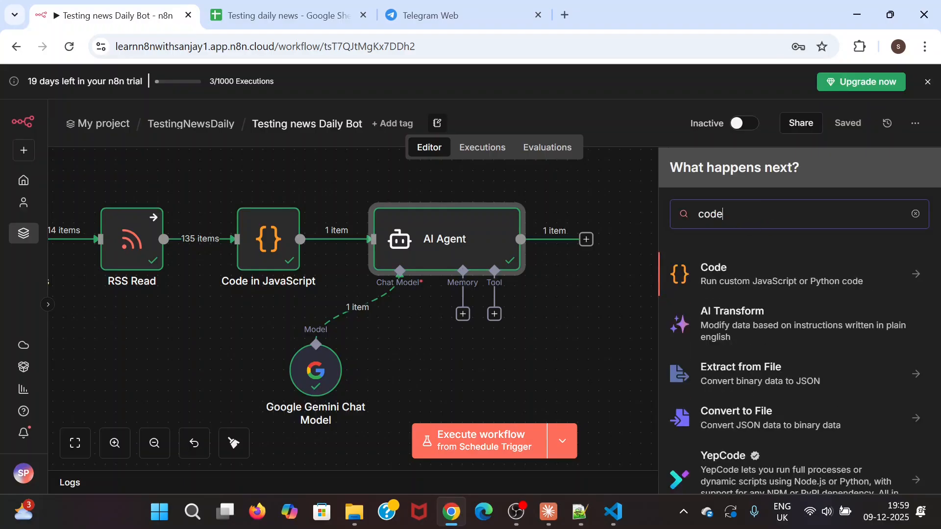
click(740, 275)
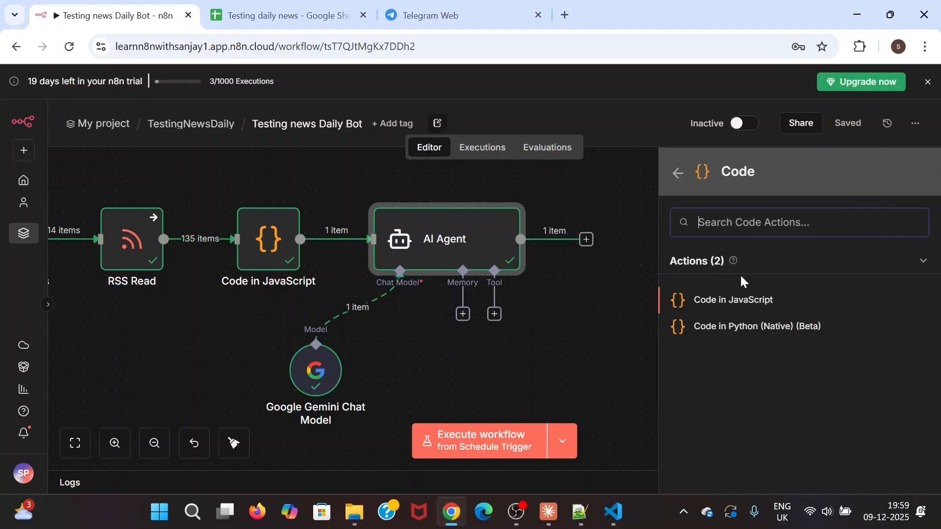
click(729, 299)
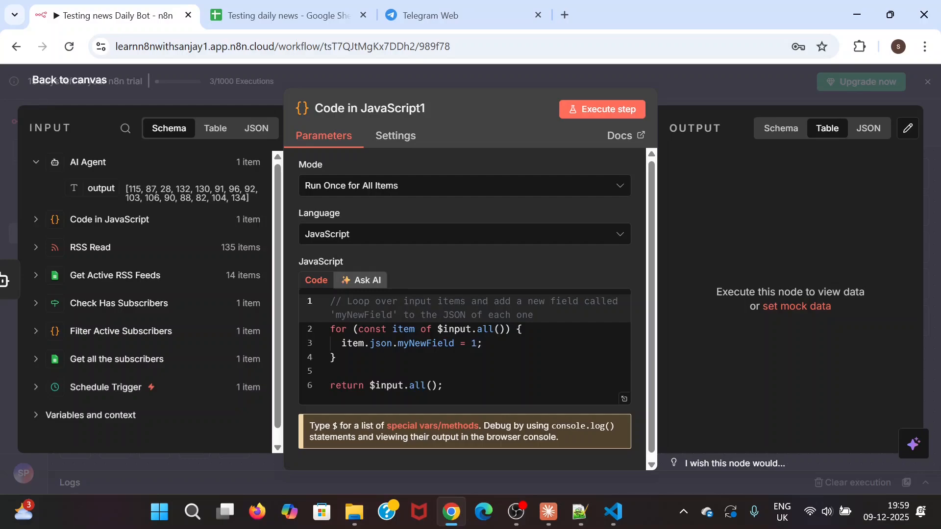
Replace the new code node's default script with the prepared one that gets the AI response and original articles list, and save the workflow
key(alt+Tab)
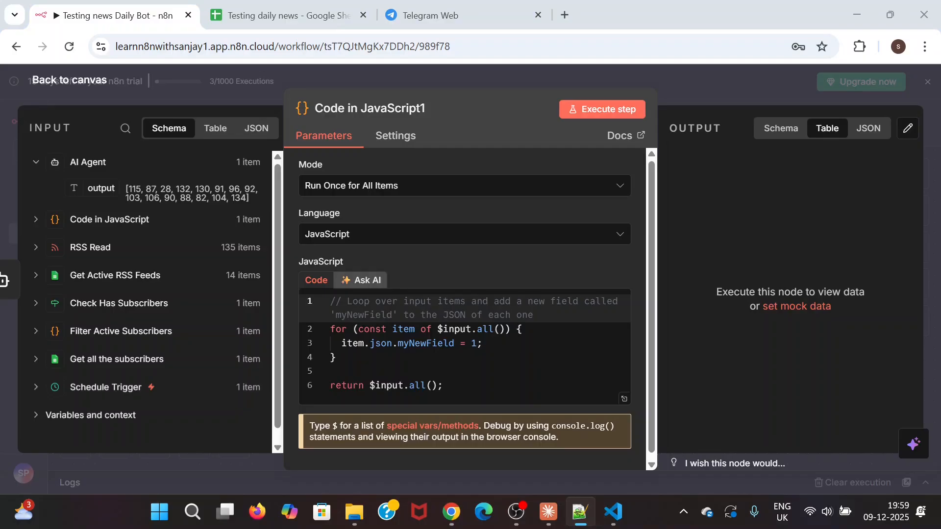
key(alt+Tab)
key(ctrl+a)
key(BackSpace)
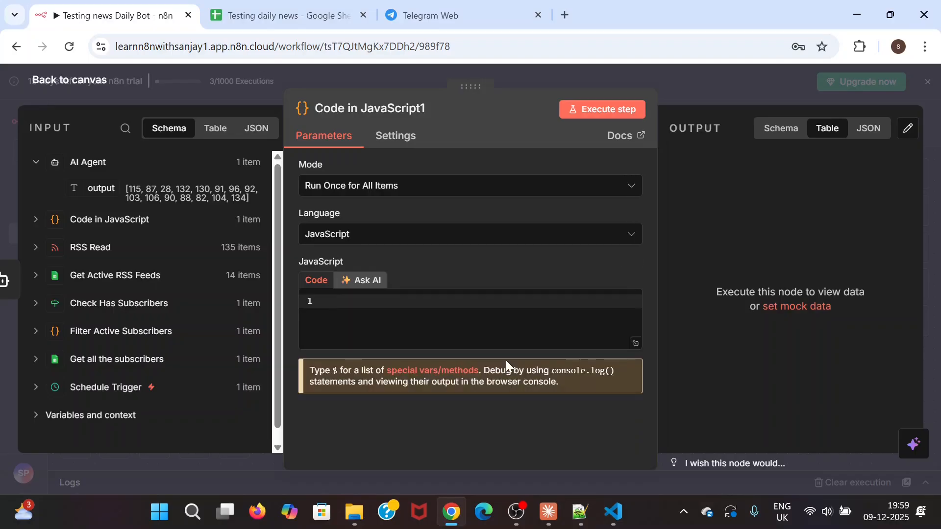
key(ctrl+v)
scroll(461, 373, up, 15)
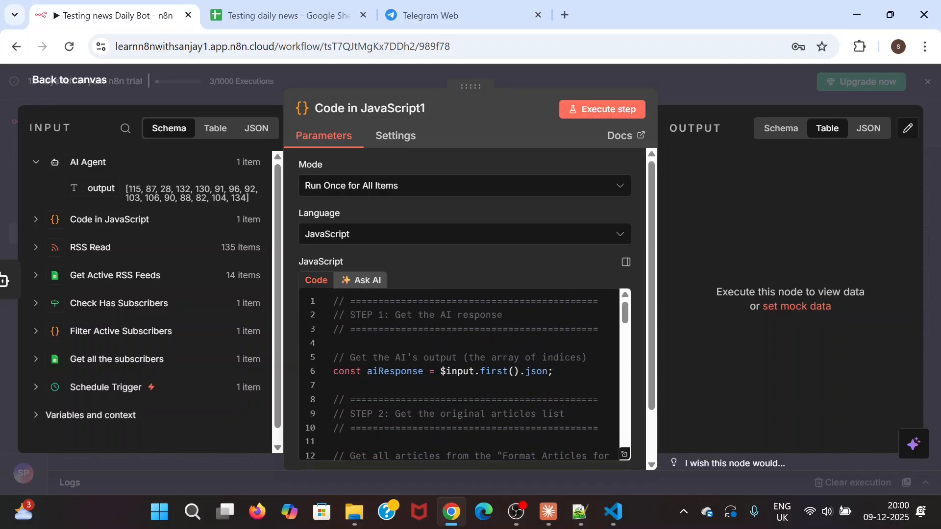
key(ctrl+s)
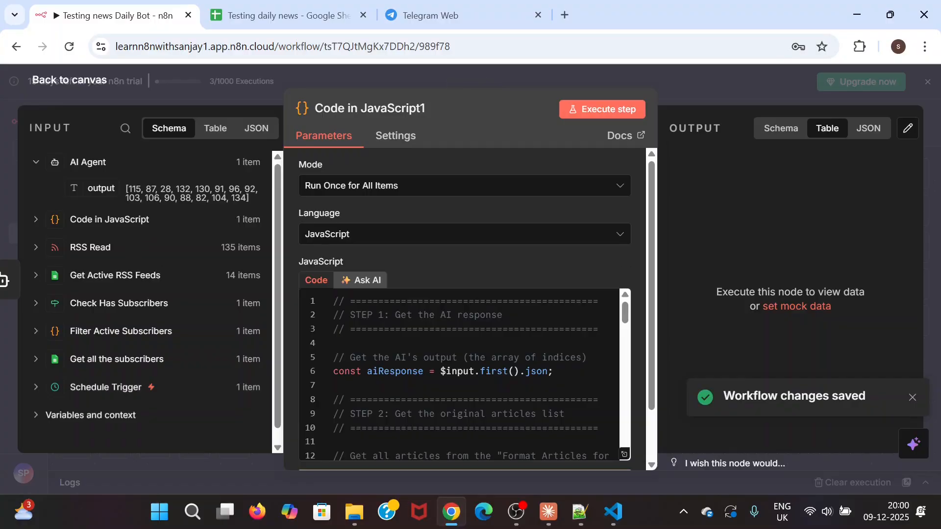
Review the script's 'Format Articles for AI' node reference in the formatNode line, and return to the canvas
click(460, 385)
scroll(461, 386, down, 1)
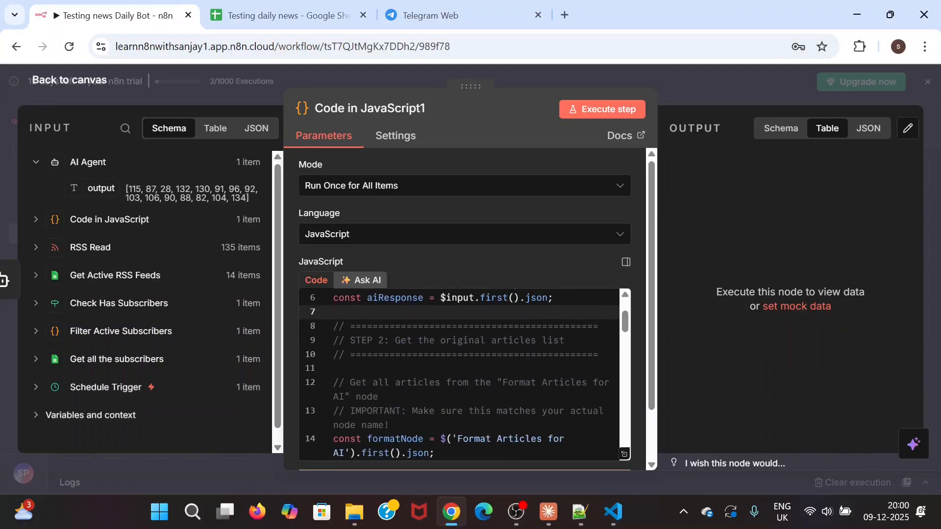
scroll(461, 375, down, 1)
scroll(460, 375, up, 1)
scroll(460, 375, down, 1)
scroll(460, 375, up, 1)
scroll(460, 375, down, 1)
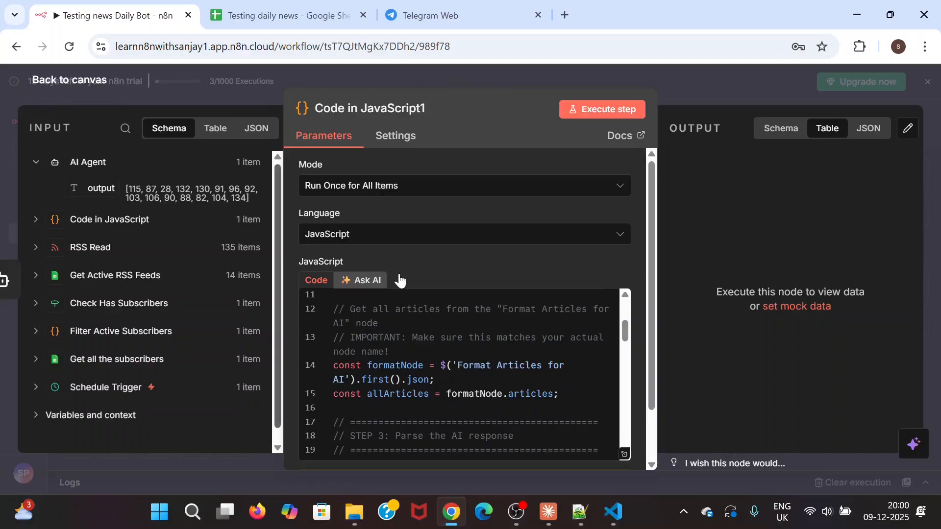
drag(435, 380, 345, 380)
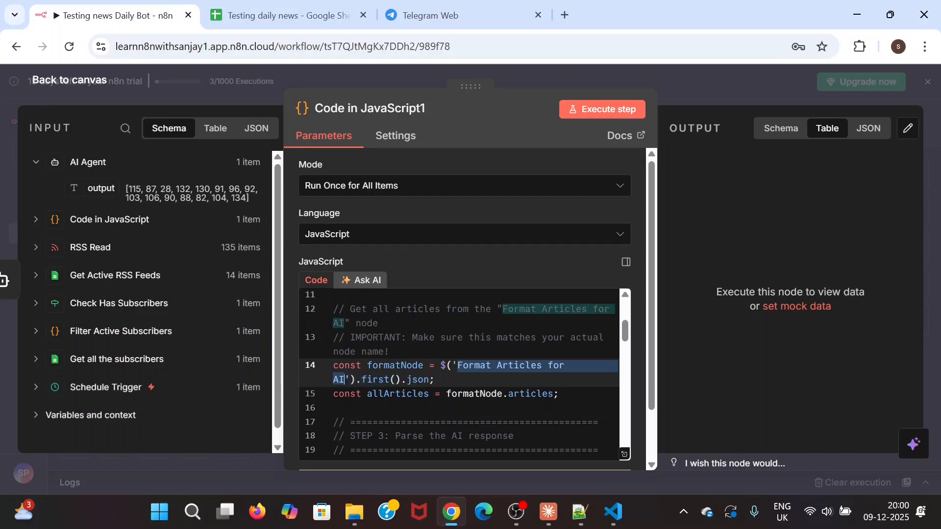
click(69, 80)
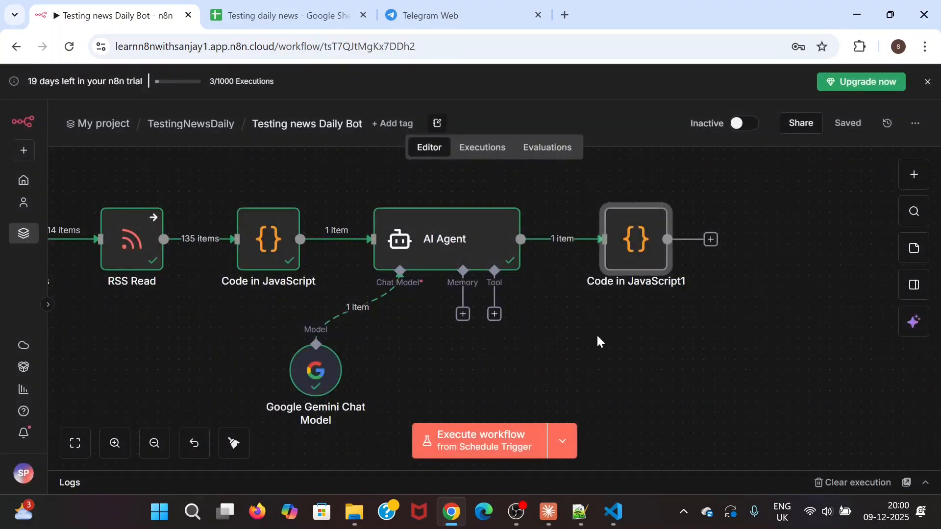
Rename the code node between RSS Read and the AI Agent to "Format Articles for AI" and save the workflow
scroll(454, 363, left, 3)
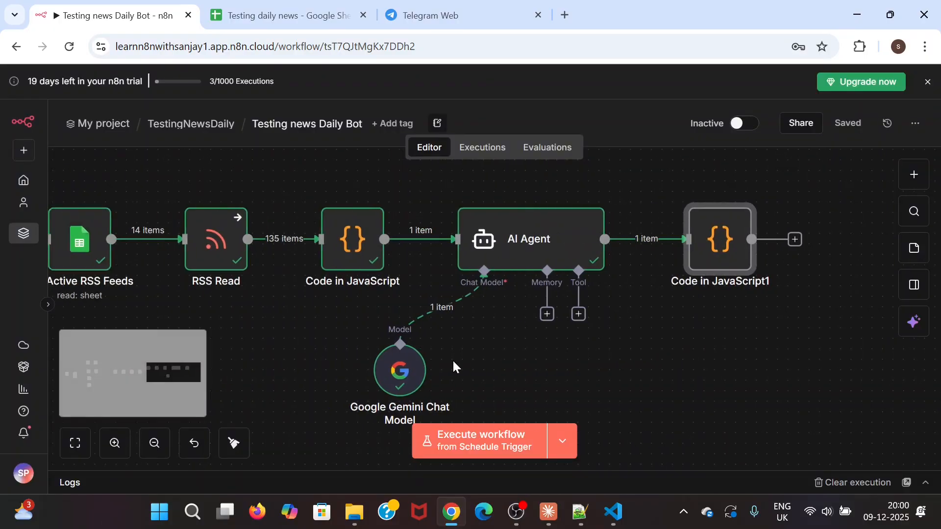
double_click(353, 256)
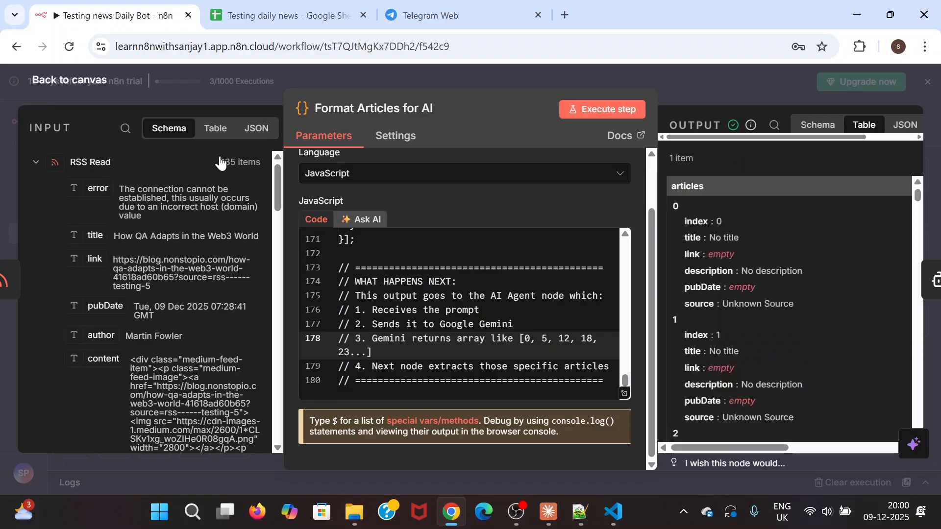
key(ctrl+s)
click(70, 81)
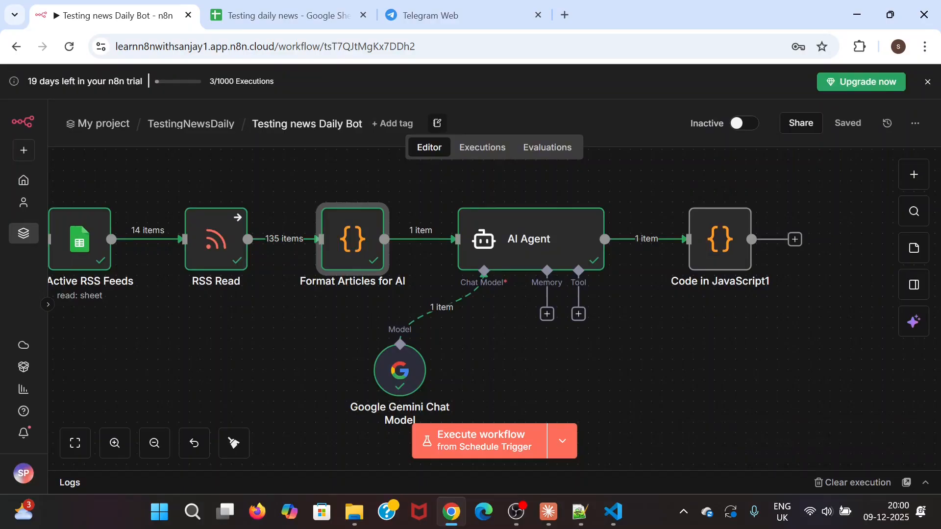
Rename the code node after the AI Agent to "Parse AI Response" and return to the canvas
key(alt+Tab)
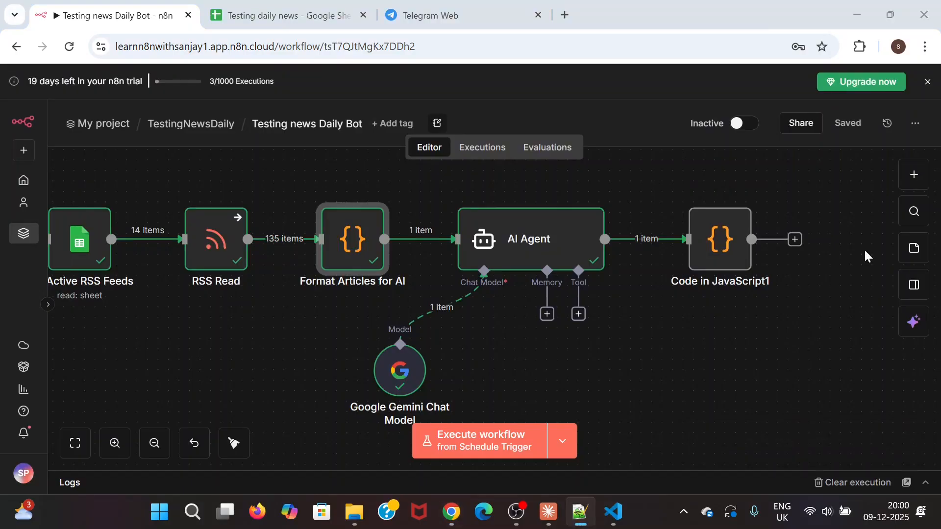
double_click(721, 247)
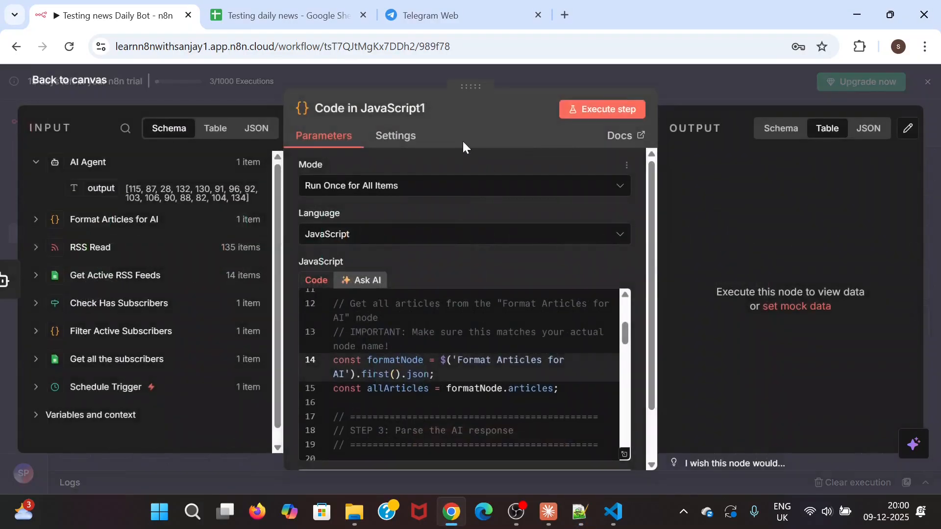
click(370, 109)
text(Parse AI Response)
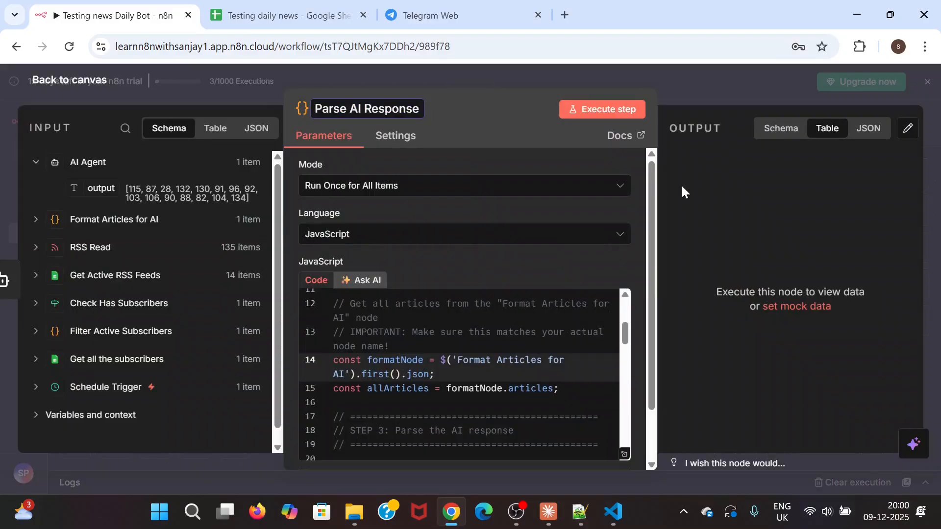
click(756, 219)
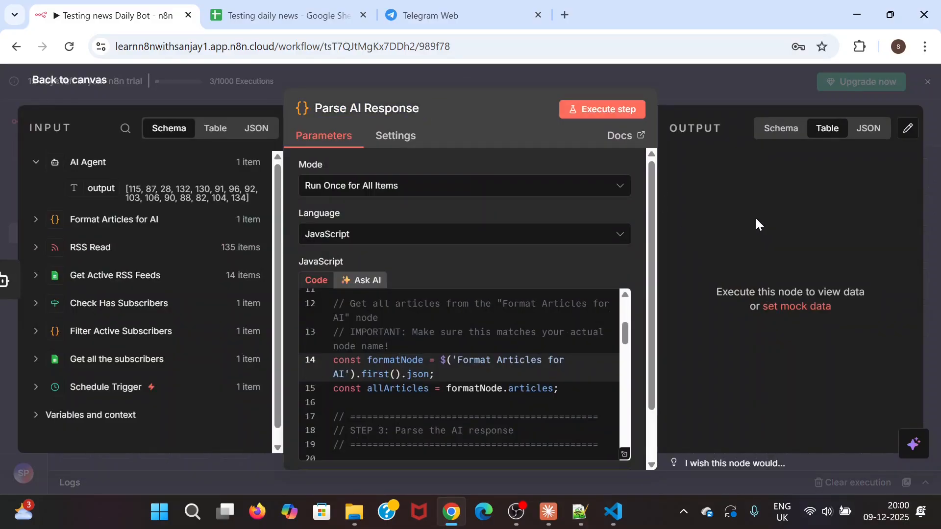
click(73, 84)
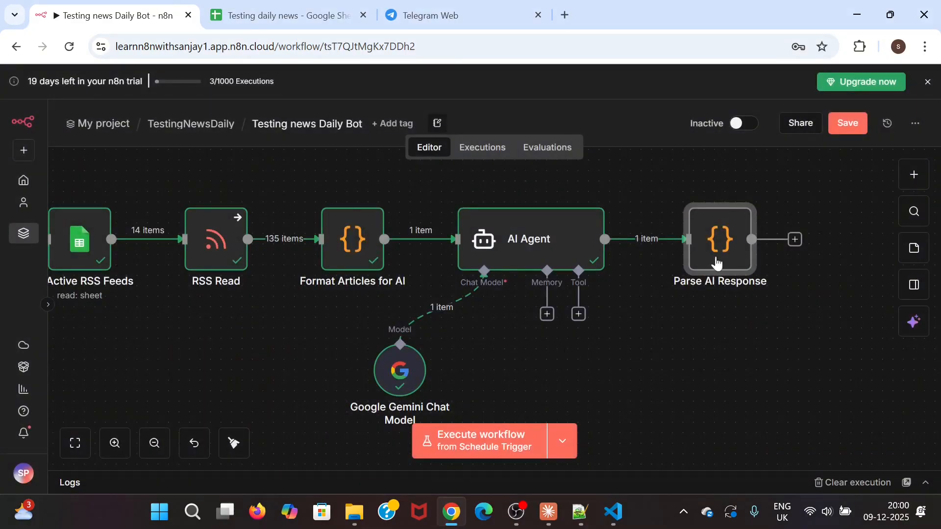
Review how the Parse AI Response script extracts the selected indices, handles parsing errors and filters the matching articles
double_click(725, 245)
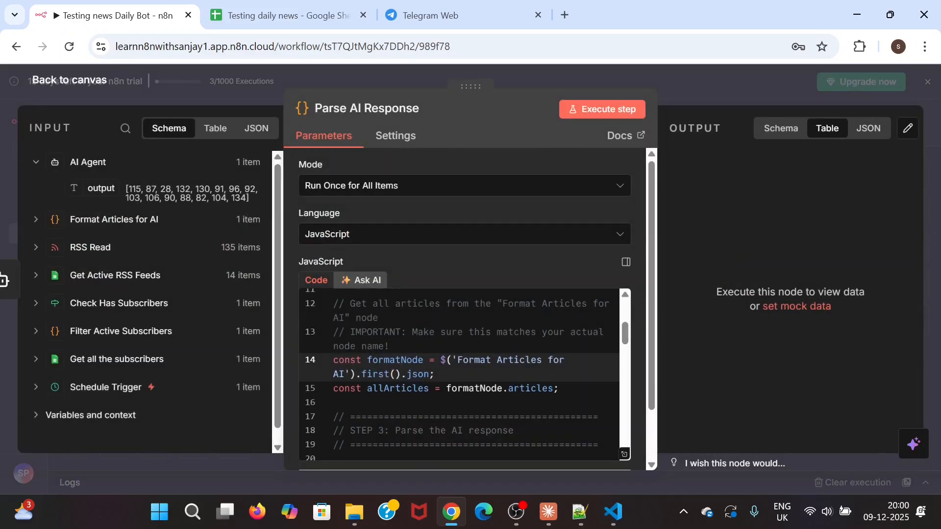
scroll(464, 375, down, 3)
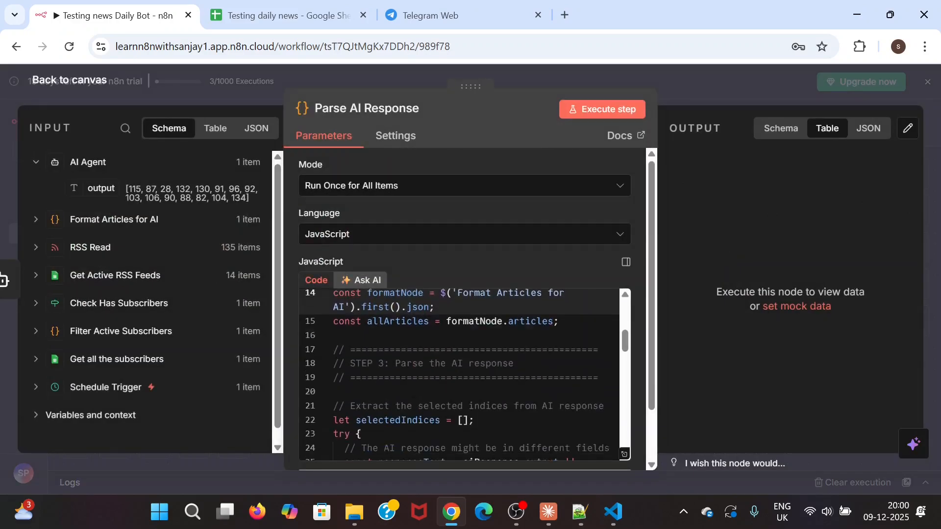
scroll(464, 375, up, 3)
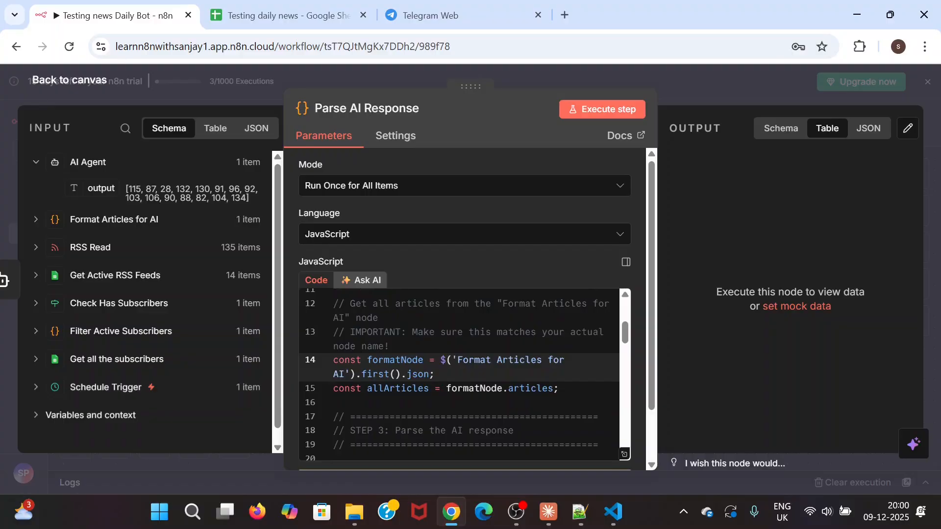
scroll(463, 375, down, 3)
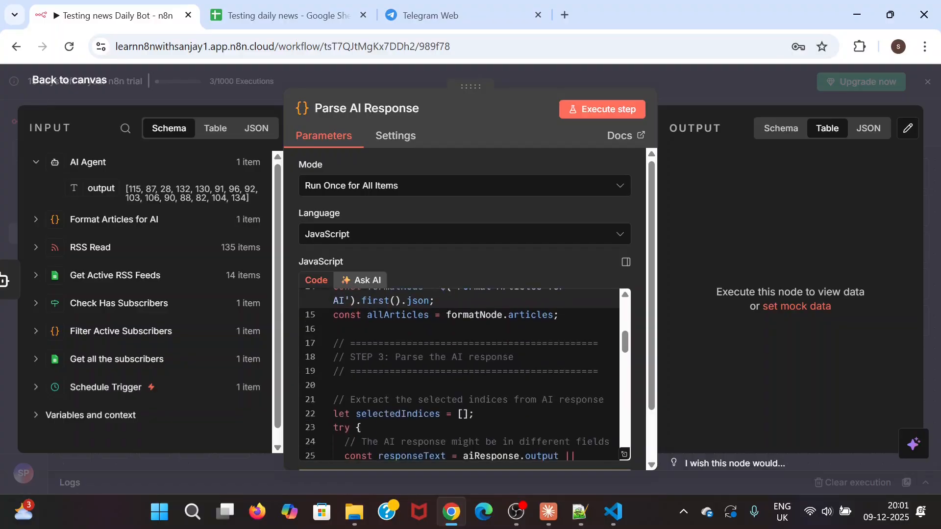
scroll(464, 375, down, 3)
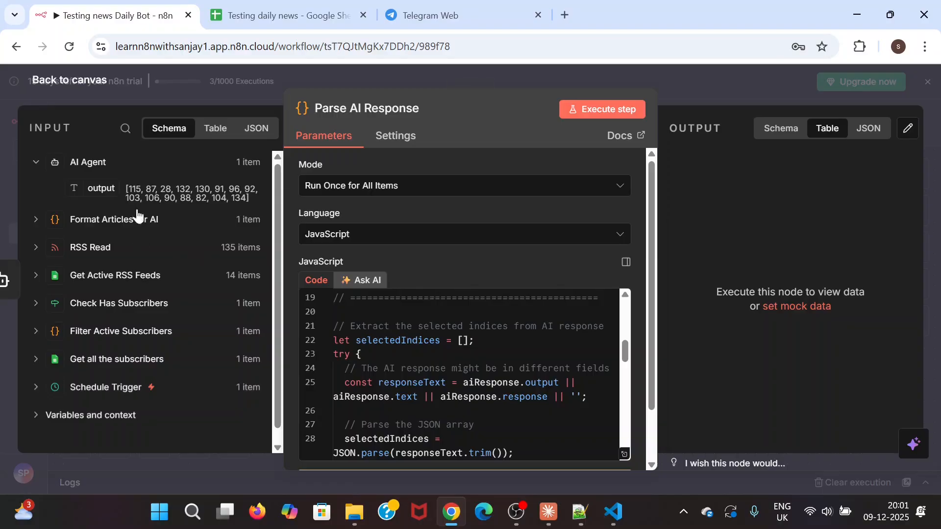
scroll(463, 374, down, 1)
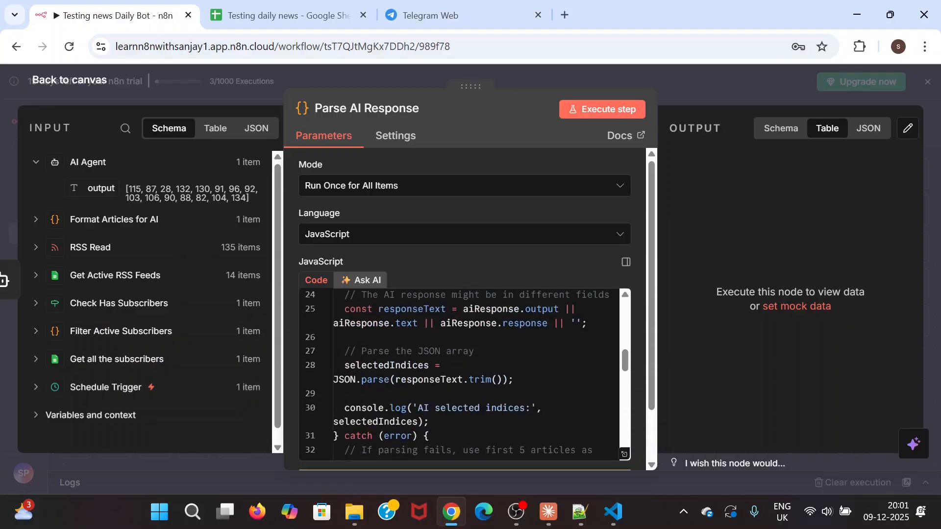
scroll(463, 375, down, 3)
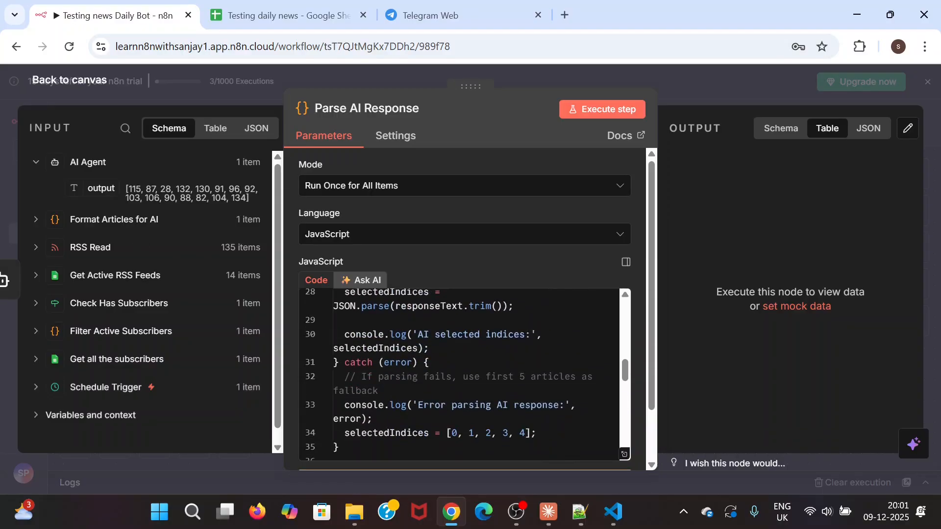
scroll(464, 375, up, 2)
scroll(463, 375, down, 2)
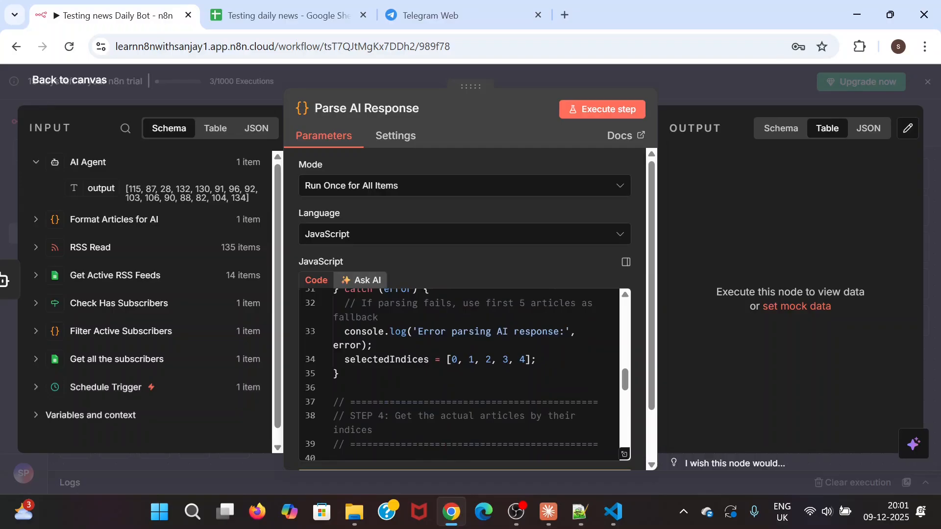
scroll(463, 375, down, 5)
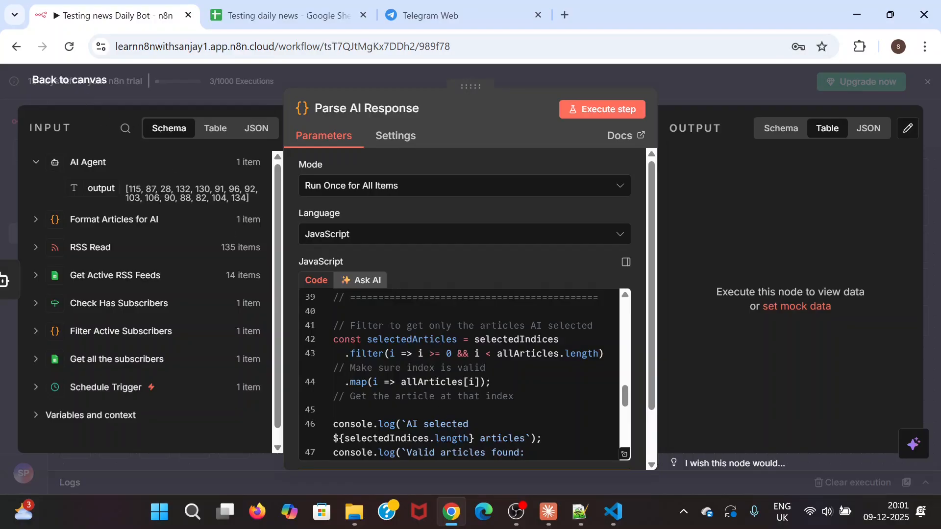
click(62, 82)
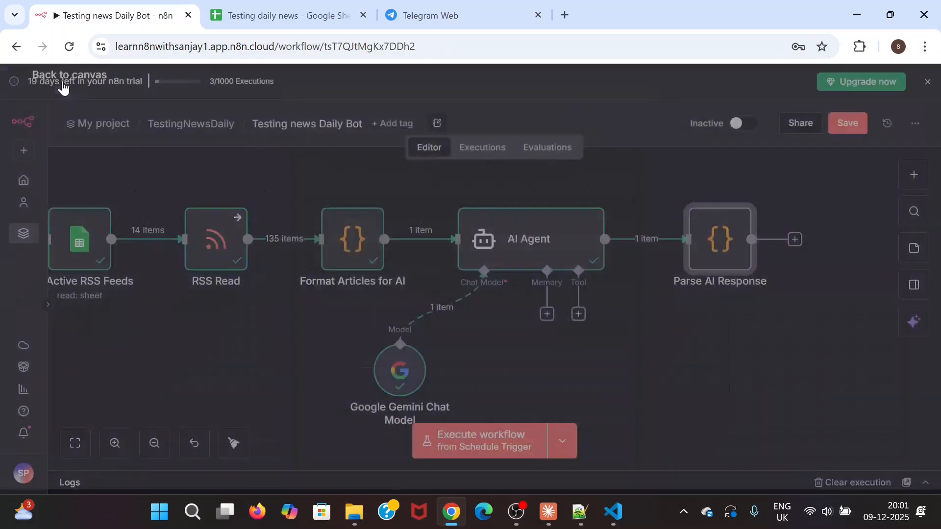
Examine the indexed articles in the Format Articles for AI node's output as JSON
double_click(353, 239)
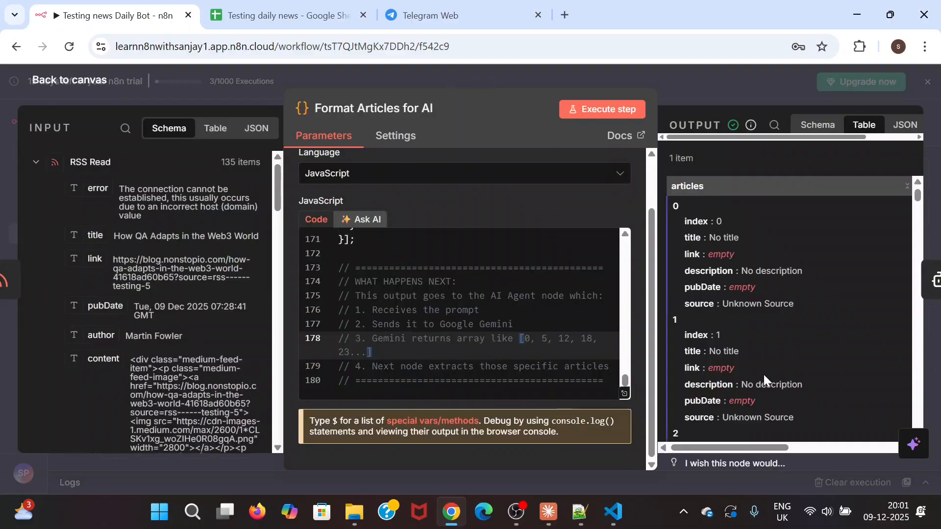
scroll(764, 374, down, 2)
scroll(764, 343, up, 2)
click(904, 126)
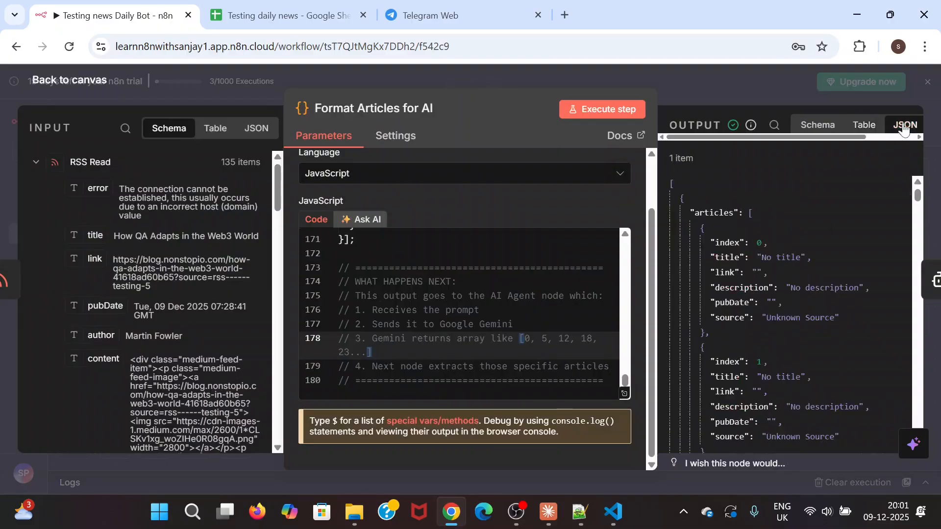
scroll(755, 354, down, 15)
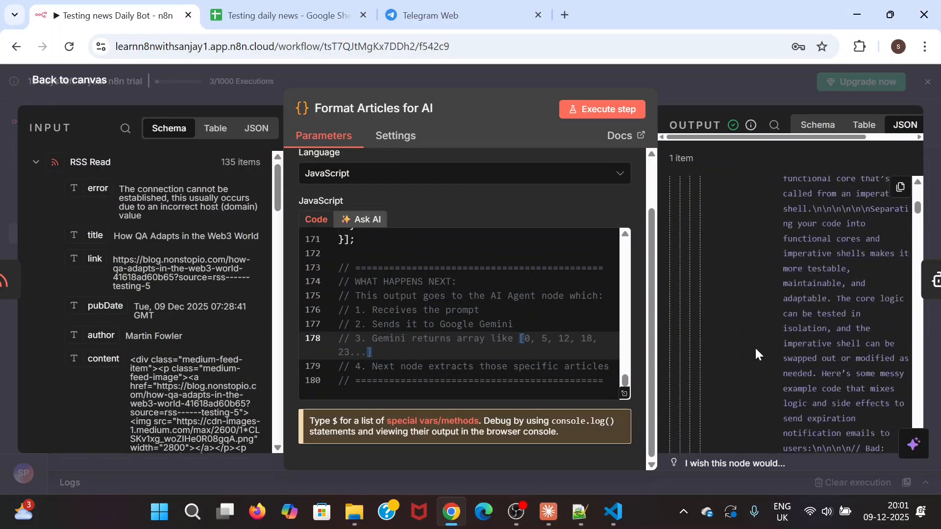
scroll(755, 353, down, 12)
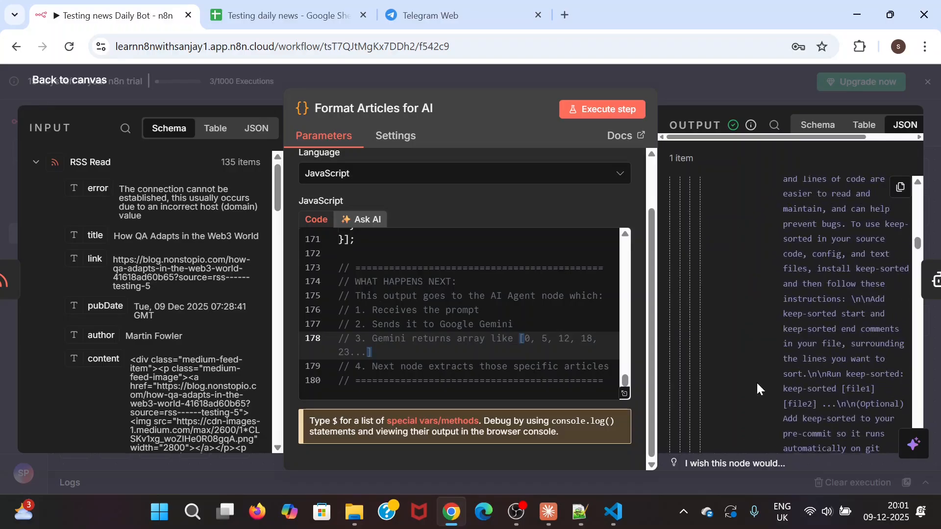
scroll(756, 381, down, 10)
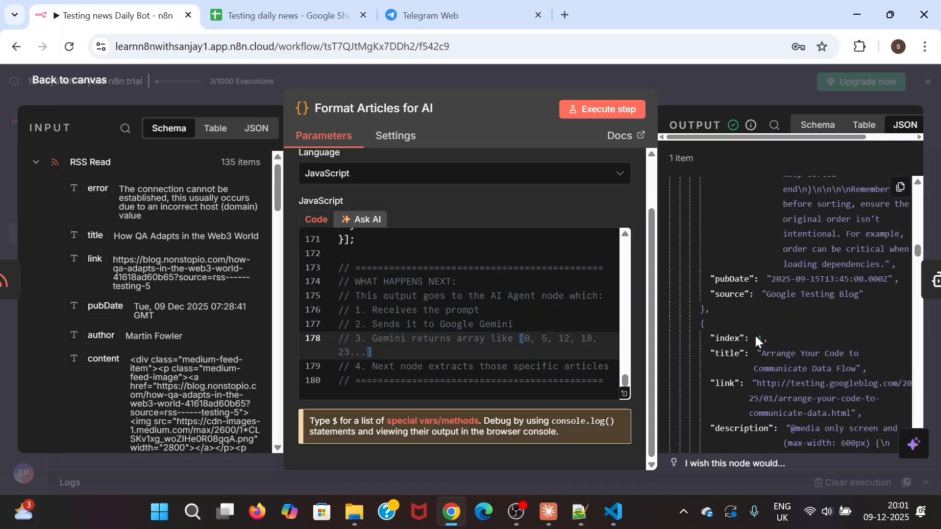
scroll(774, 430, down, 3)
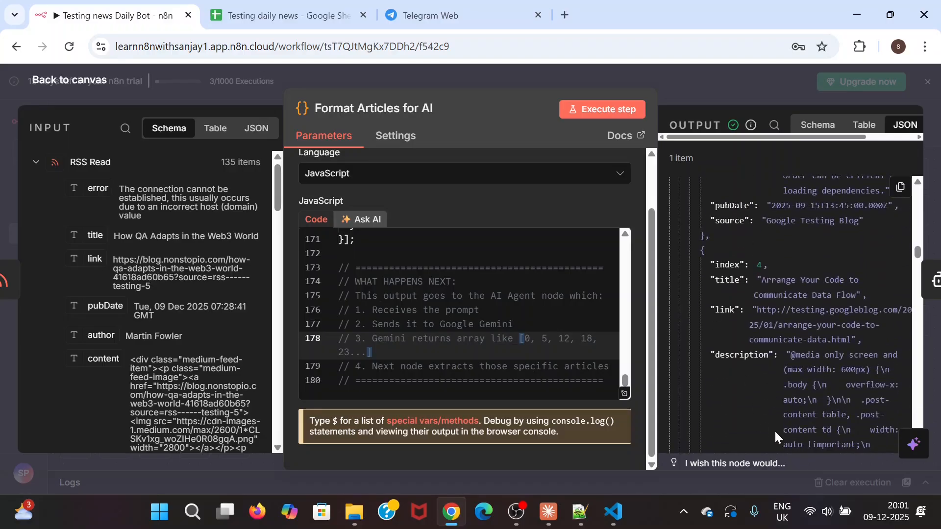
click(66, 82)
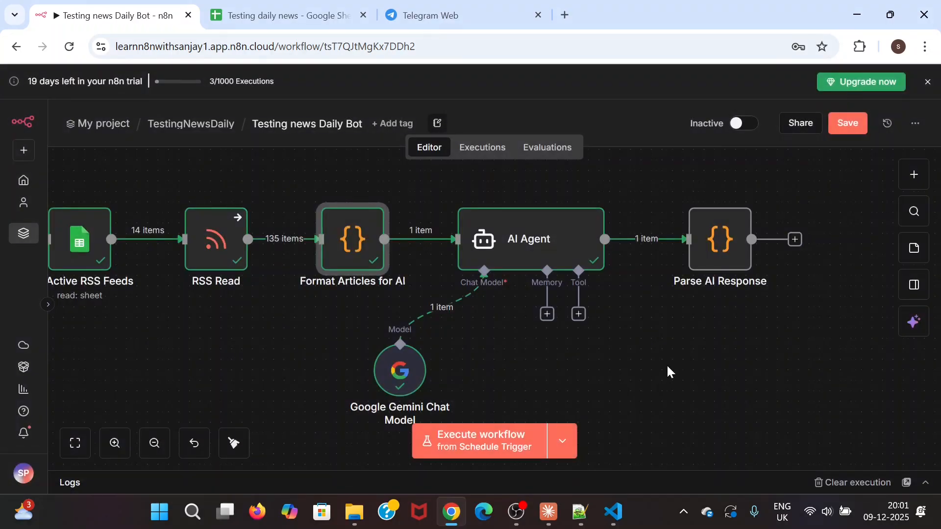
Execute the Parse AI Response node and examine its selected_articles output as a table
scroll(668, 367, right, 3)
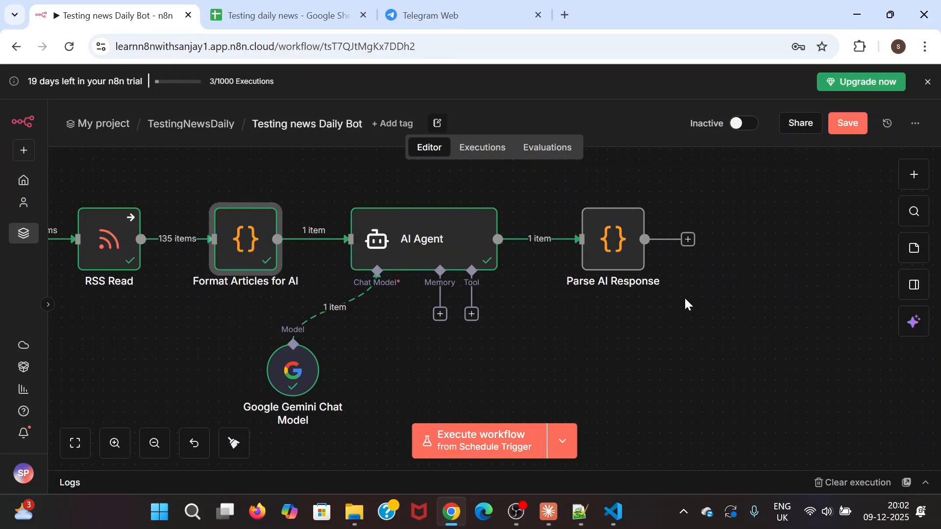
scroll(685, 299, right, 2)
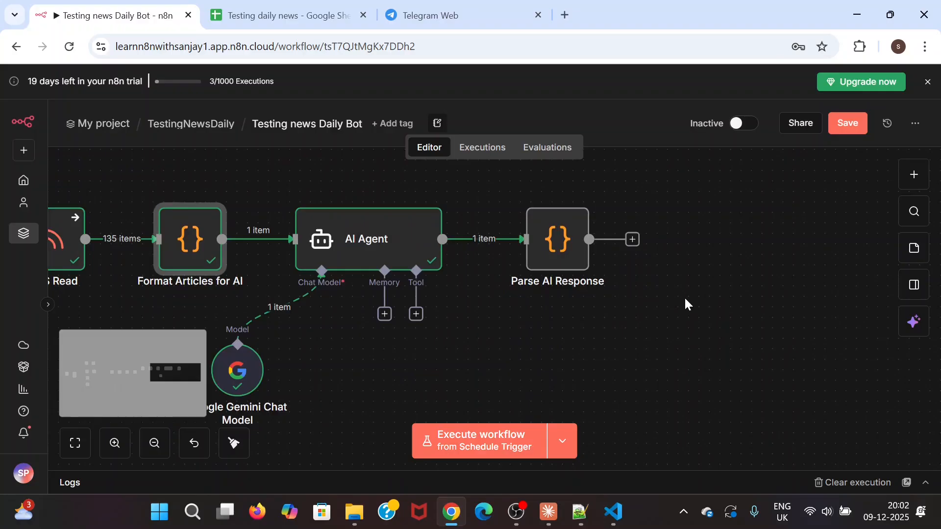
double_click(557, 237)
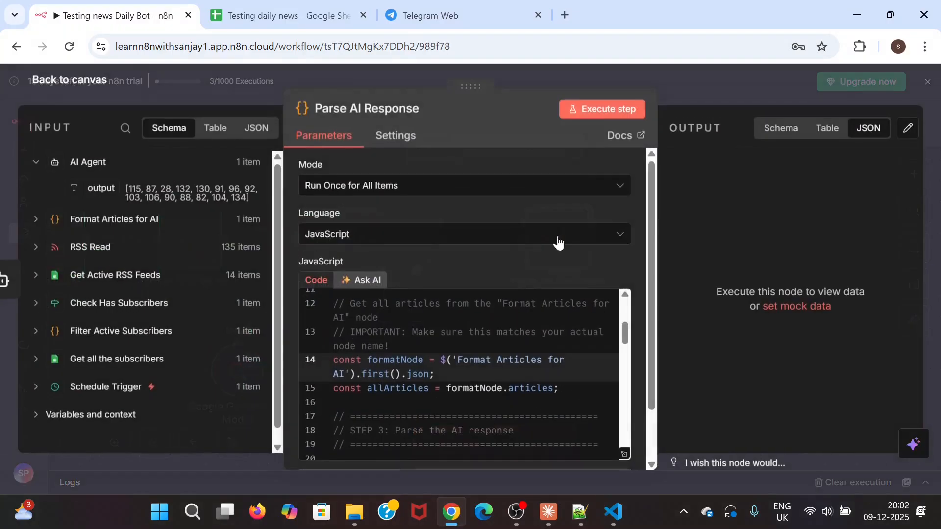
click(594, 115)
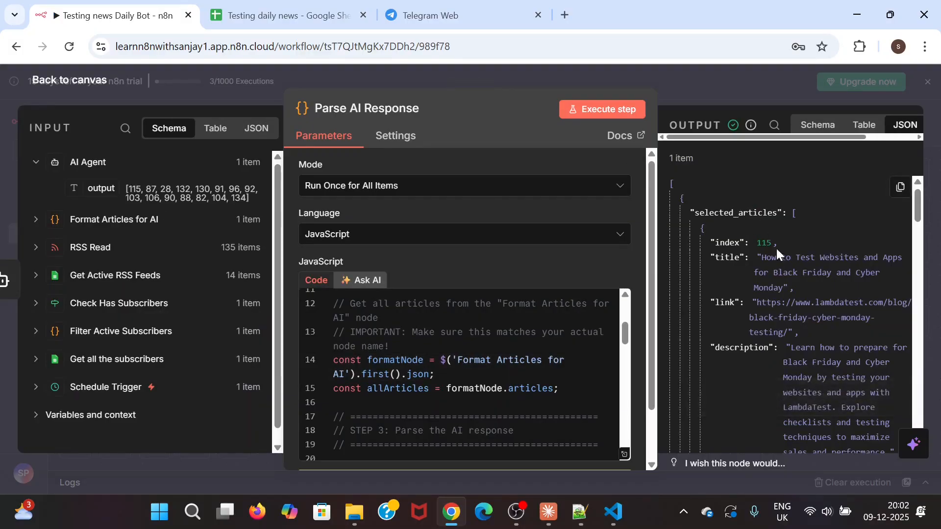
click(864, 126)
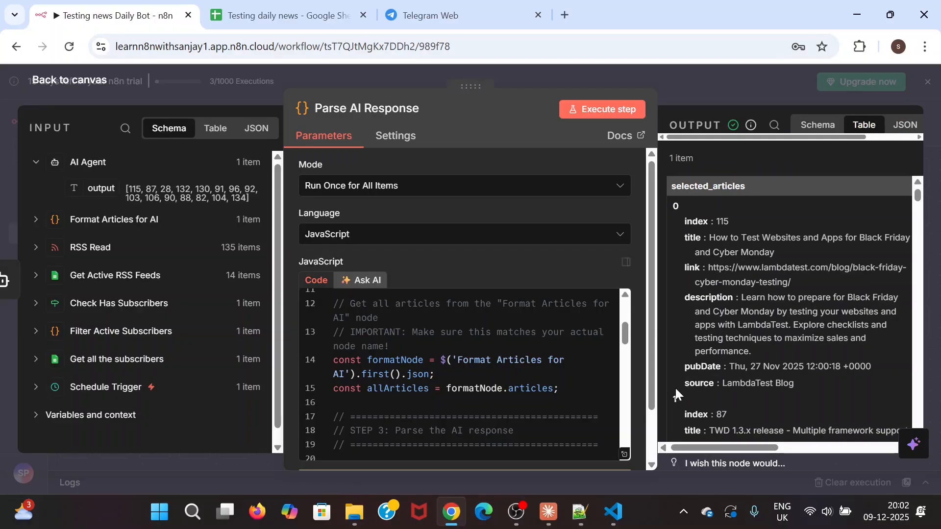
scroll(747, 378, down, 3)
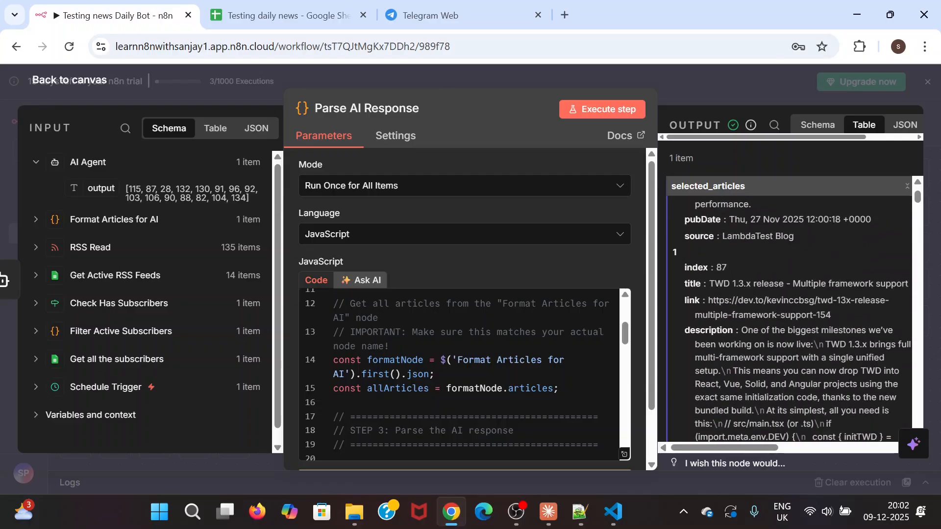
scroll(713, 326, down, 2)
scroll(679, 331, up, 5)
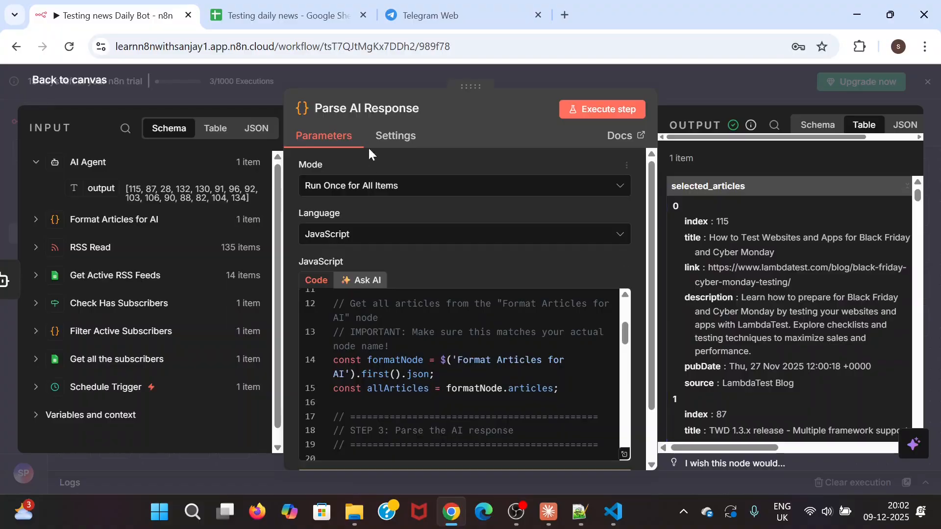
click(75, 83)
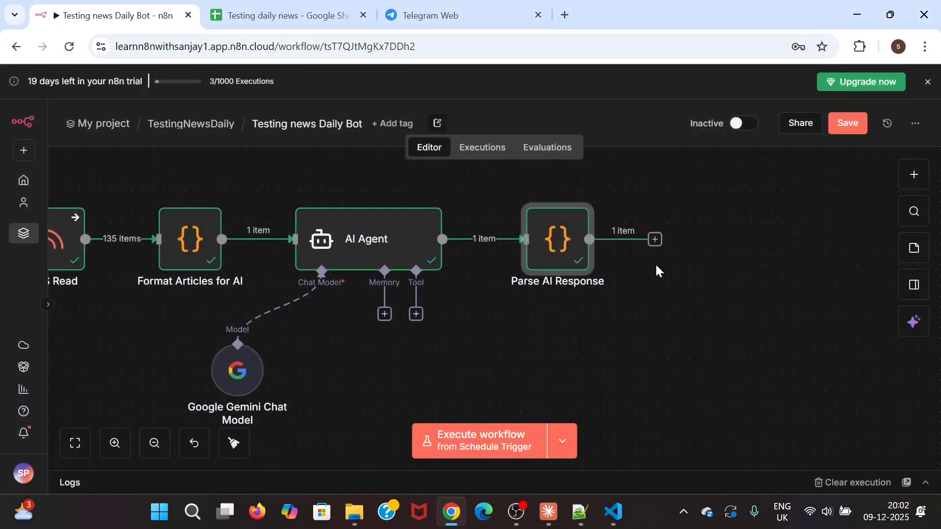
Add a Code in JavaScript node after the Parse AI Response node
scroll(651, 337, right, 3)
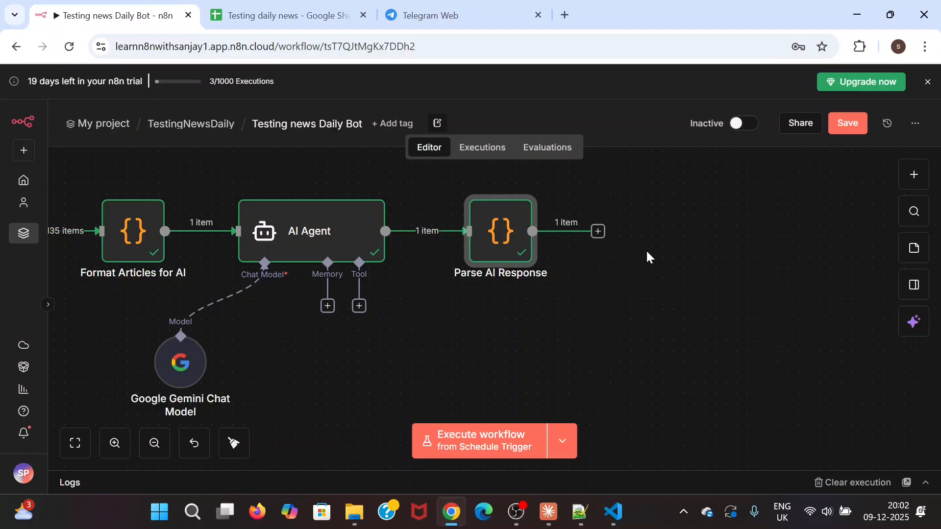
click(599, 233)
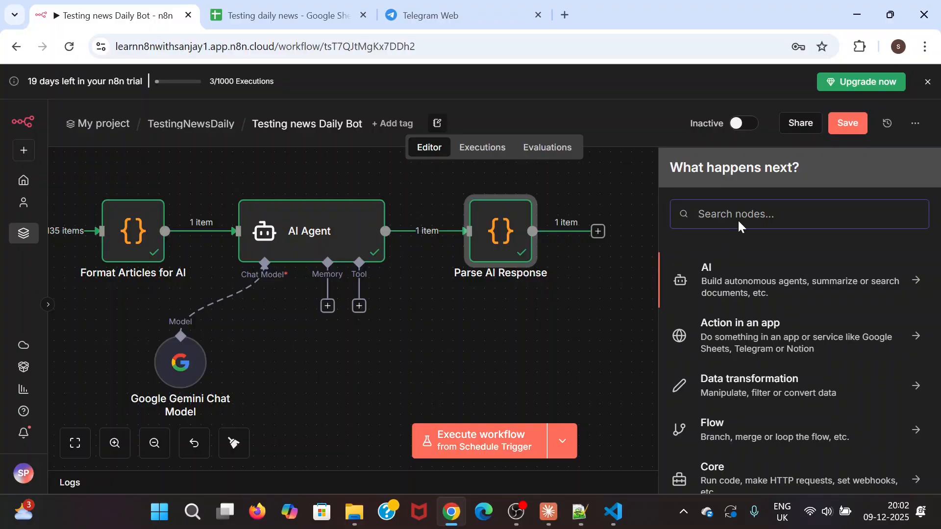
text(co)
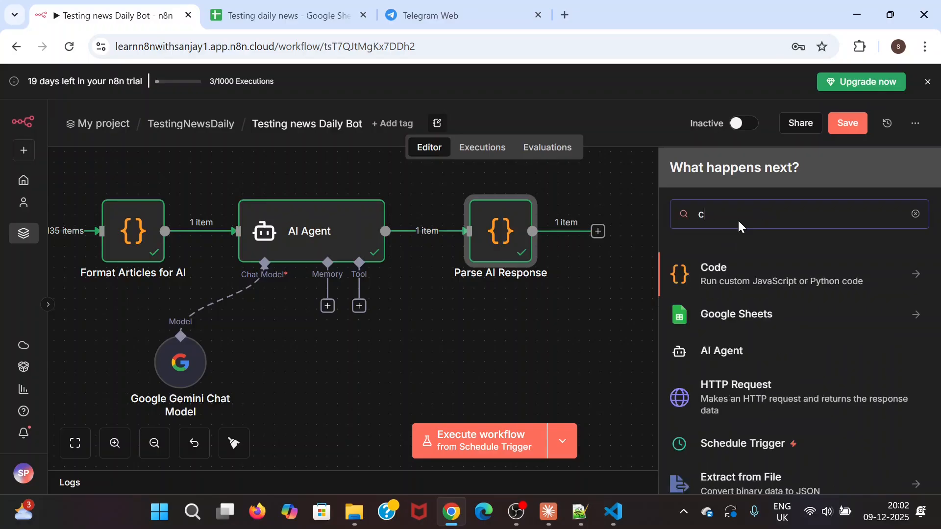
click(739, 270)
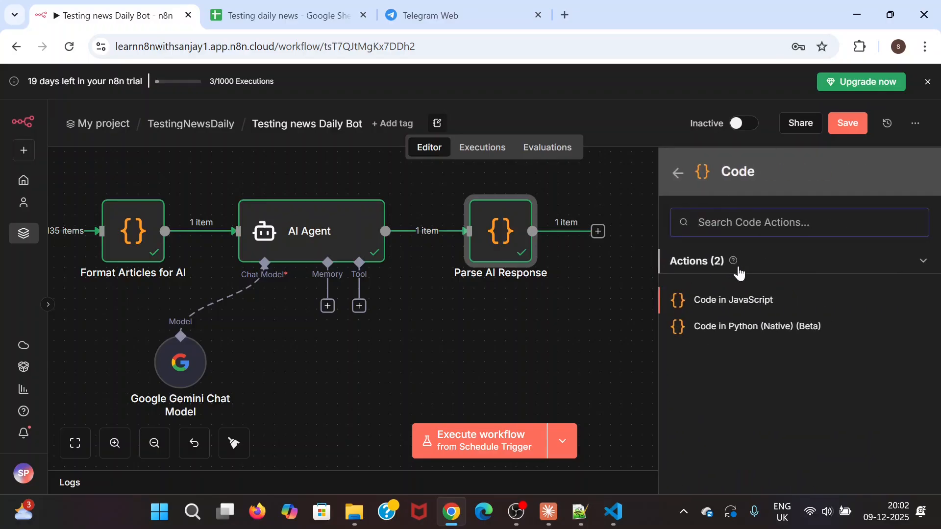
click(763, 300)
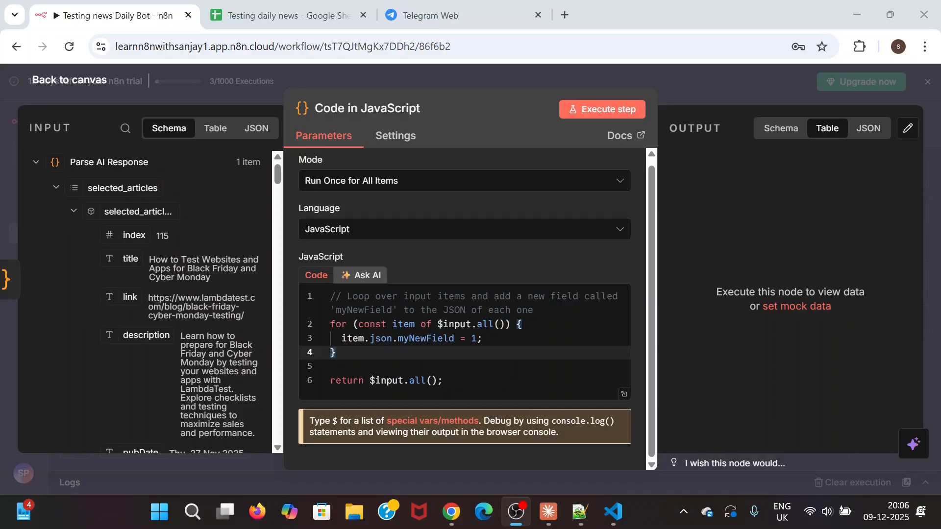
Replace the new node's default script with the prepared digest code returning one item per subscriber, save the workflow and return to the canvas
key(alt+Tab)
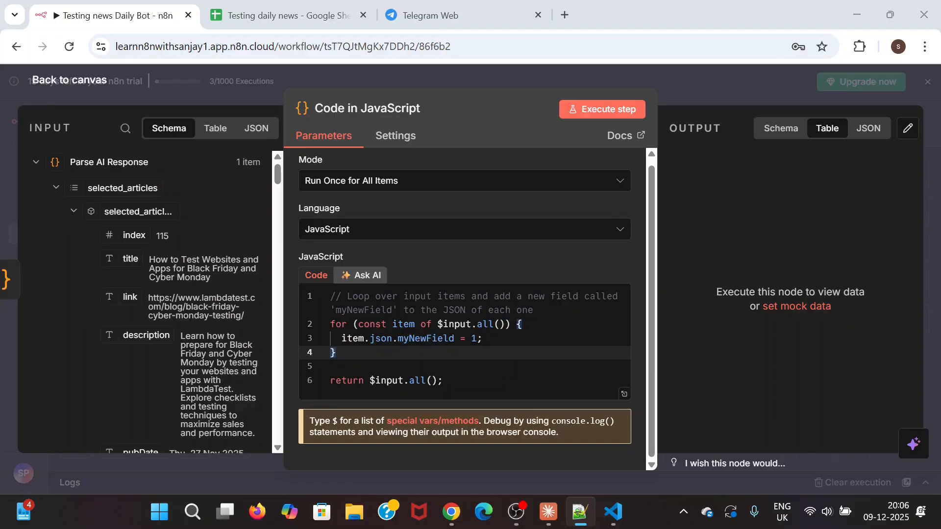
key(alt+Tab)
key(ctrl+a)
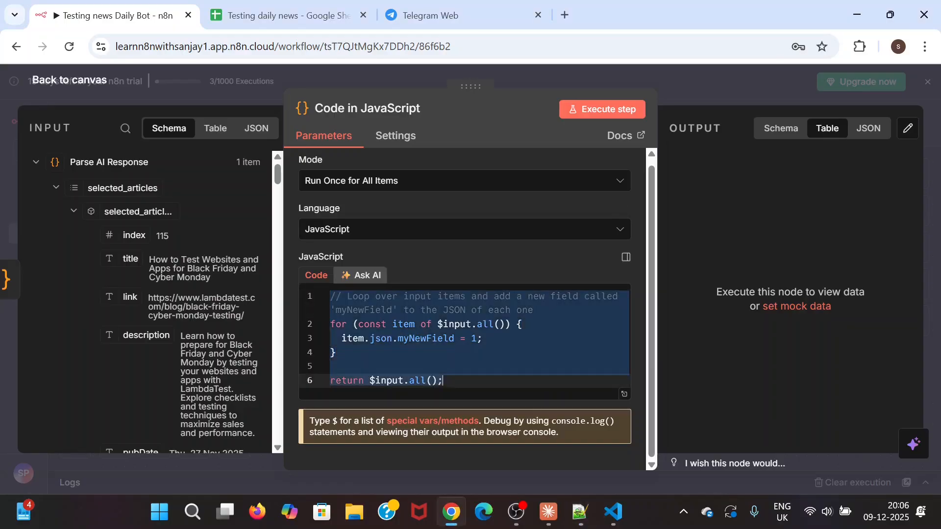
key(BackSpace)
key(ctrl+v)
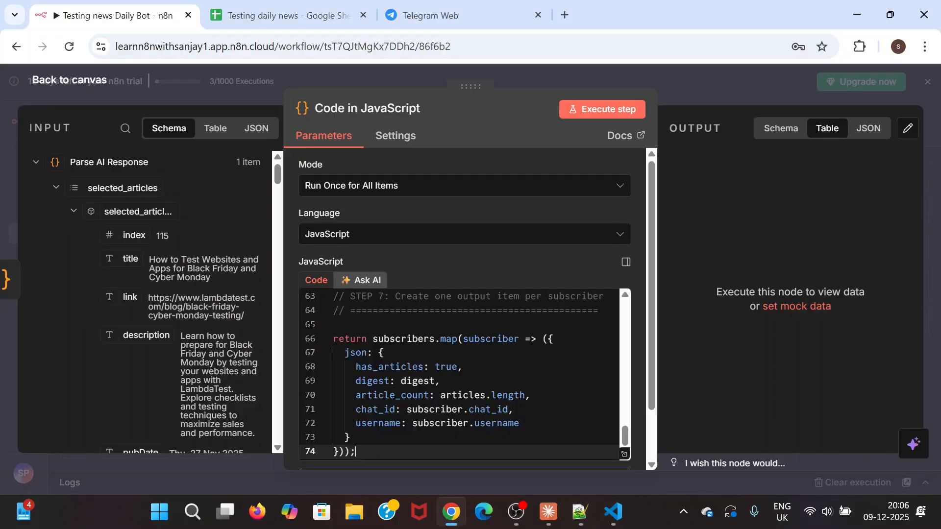
scroll(459, 375, up, 15)
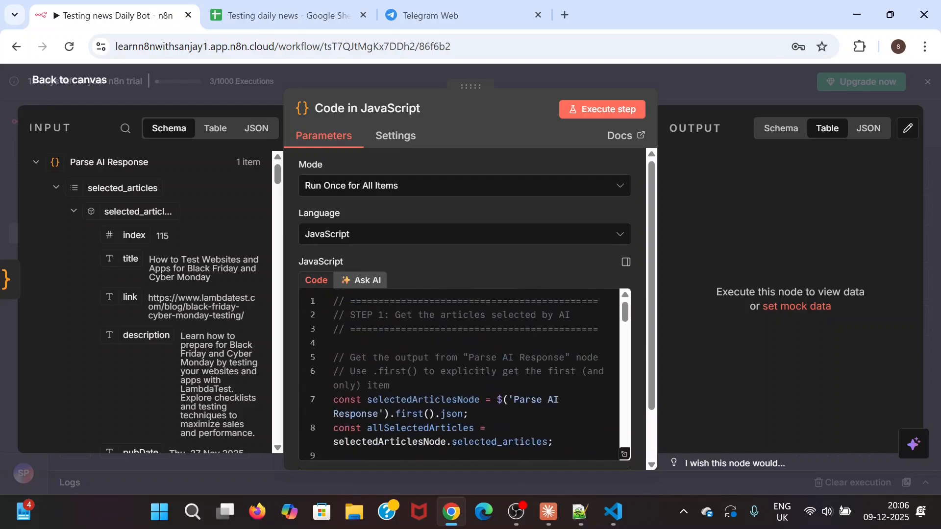
scroll(468, 375, down, 2)
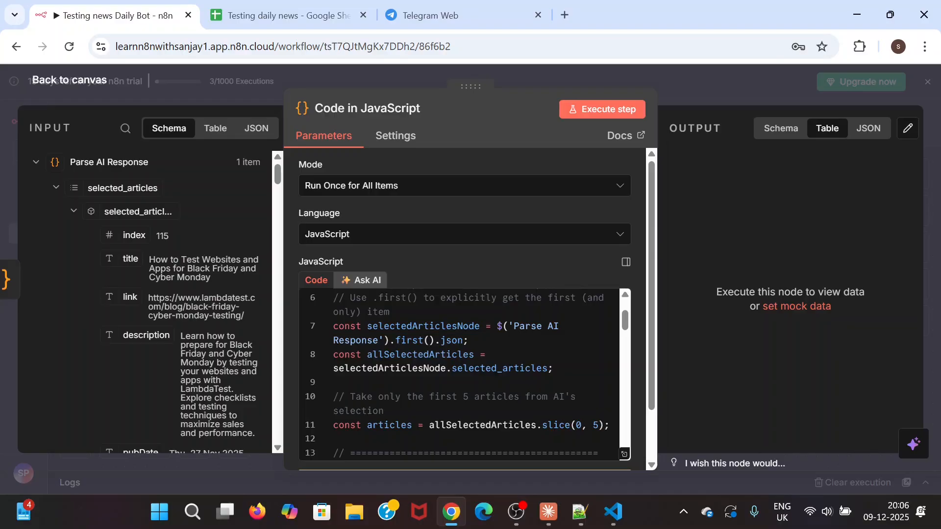
key(ctrl+s)
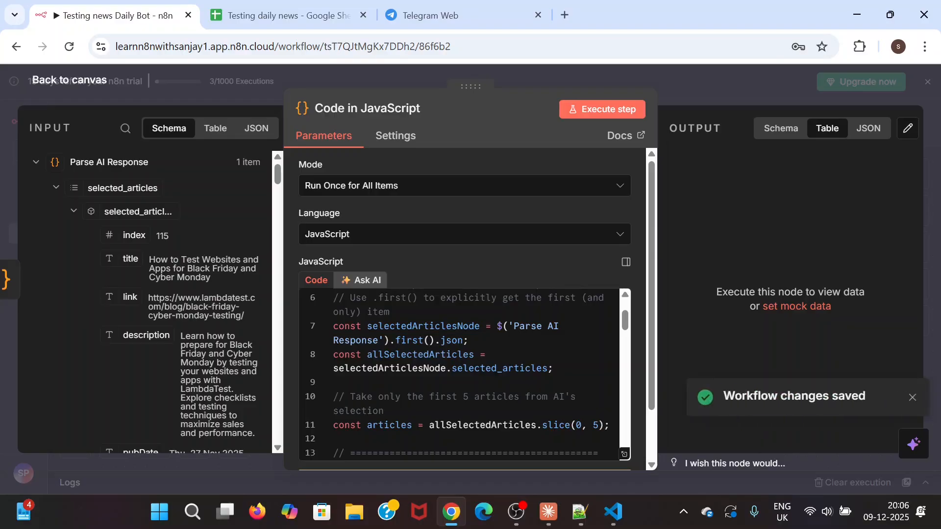
click(51, 86)
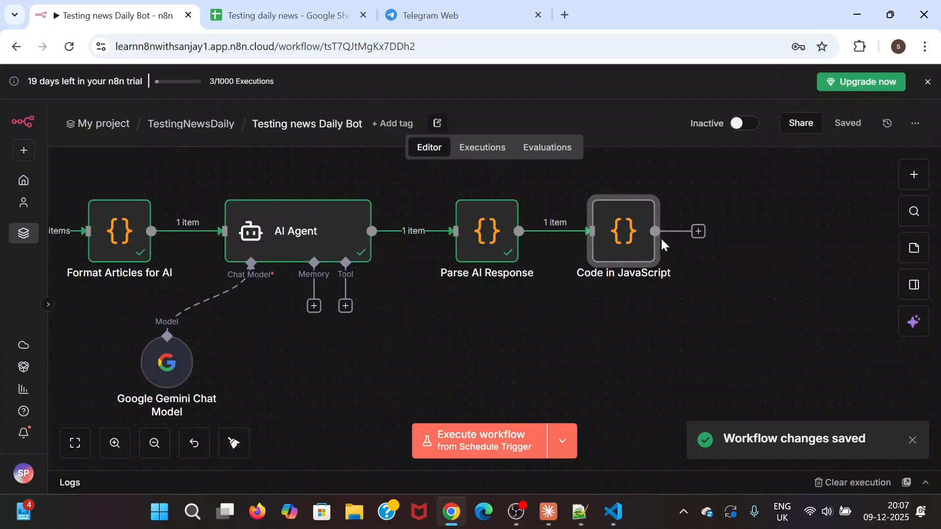
Reopen the new code node and review how its script takes the first 5 selected articles and loads the active subscribers
double_click(624, 236)
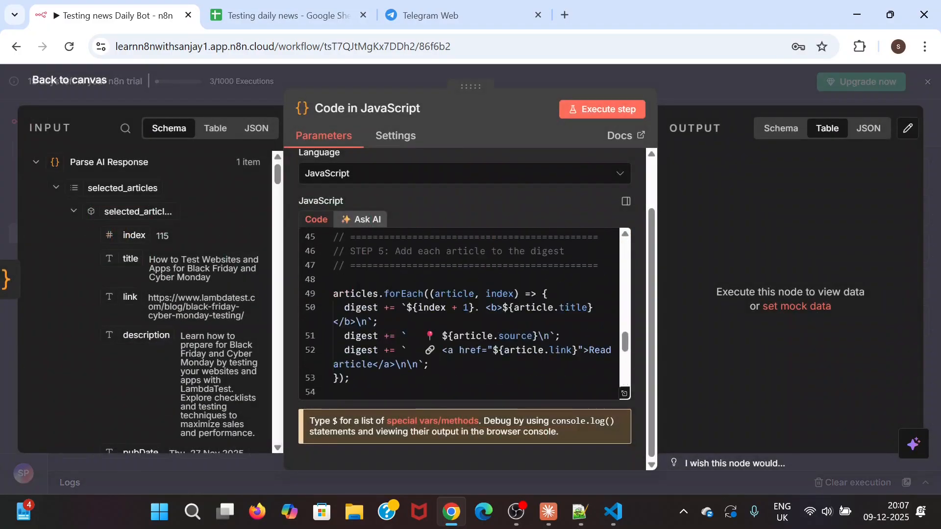
scroll(461, 314, up, 13)
scroll(461, 314, down, 2)
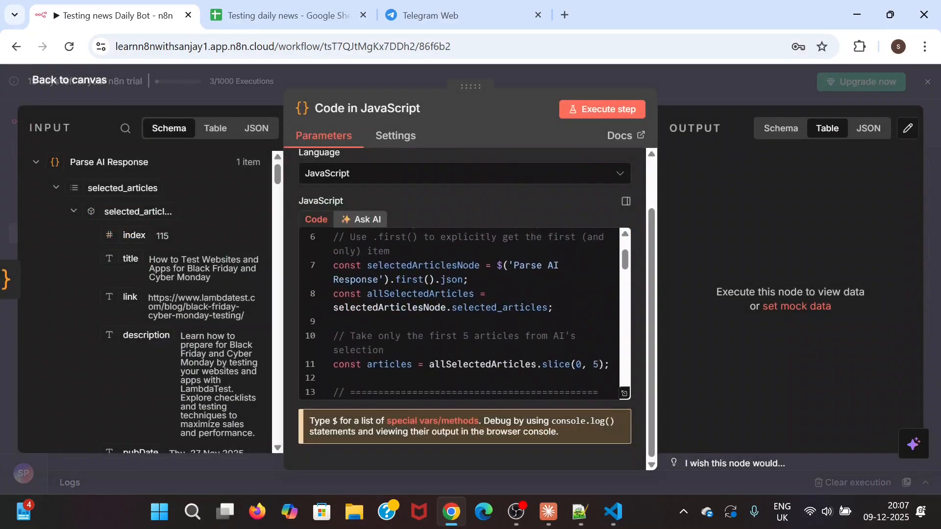
scroll(461, 313, up, 2)
scroll(460, 314, down, 2)
scroll(460, 314, down, 2)
scroll(461, 314, up, 2)
scroll(461, 314, down, 2)
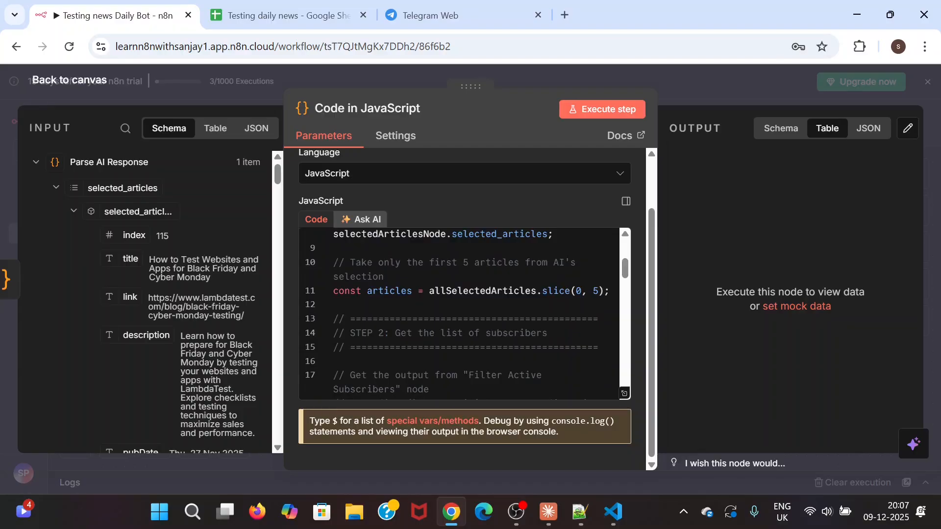
scroll(461, 313, down, 3)
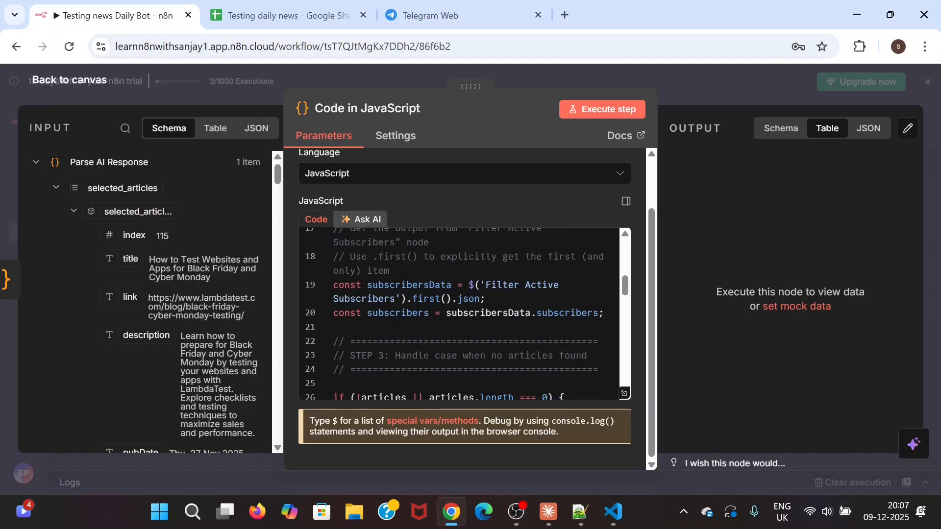
Check the Subscribers sheet in the Testing daily news spreadsheet, and return to the code node in n8n
click(285, 15)
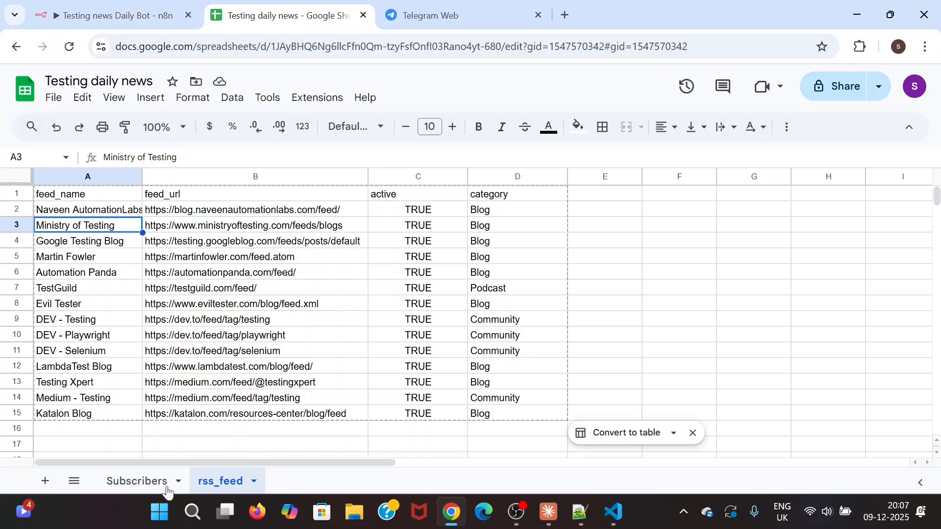
click(143, 482)
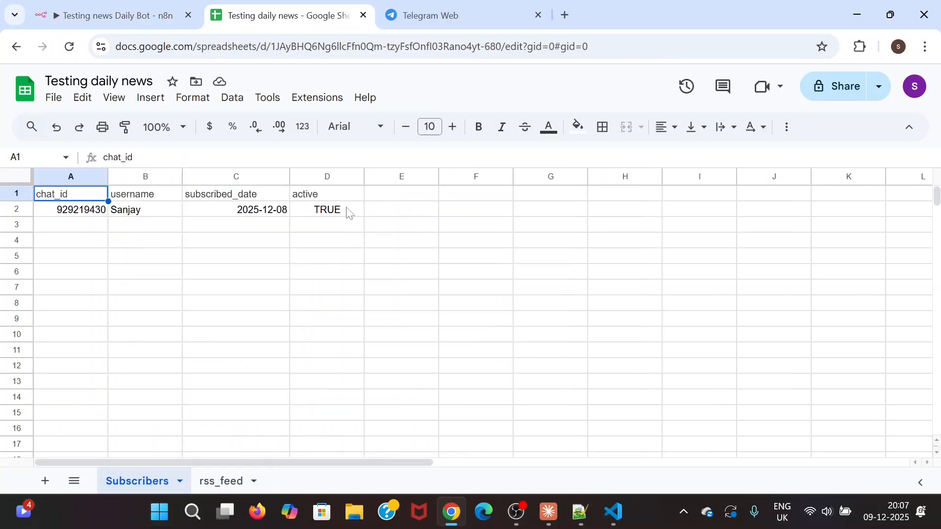
click(92, 18)
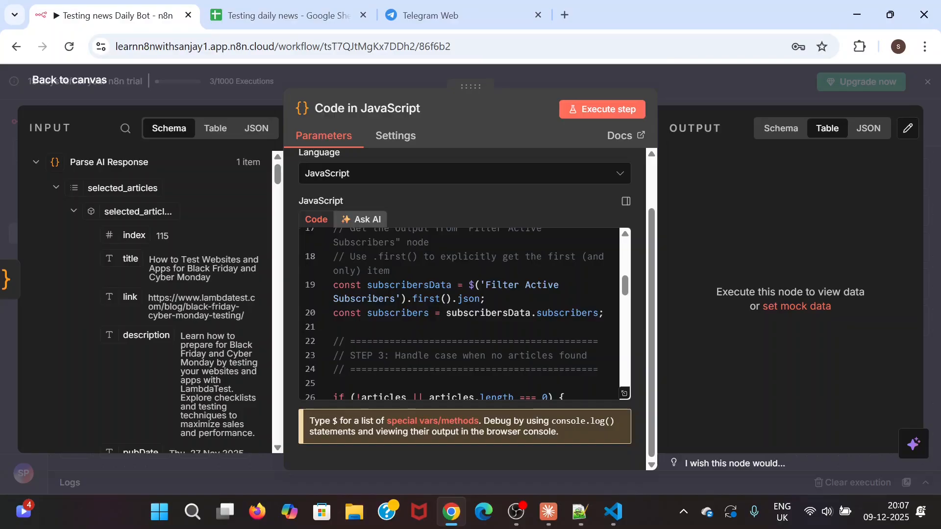
Review the script's no-articles handling, digest header, article entries, footer and per-subscriber output, comparing the article fields with the input schema
scroll(463, 314, down, 2)
scroll(463, 313, down, 2)
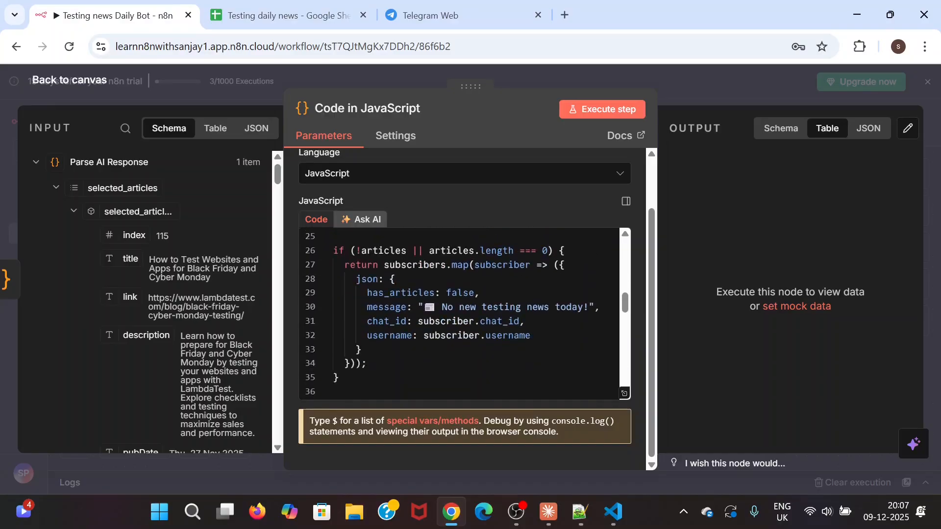
scroll(464, 313, down, 6)
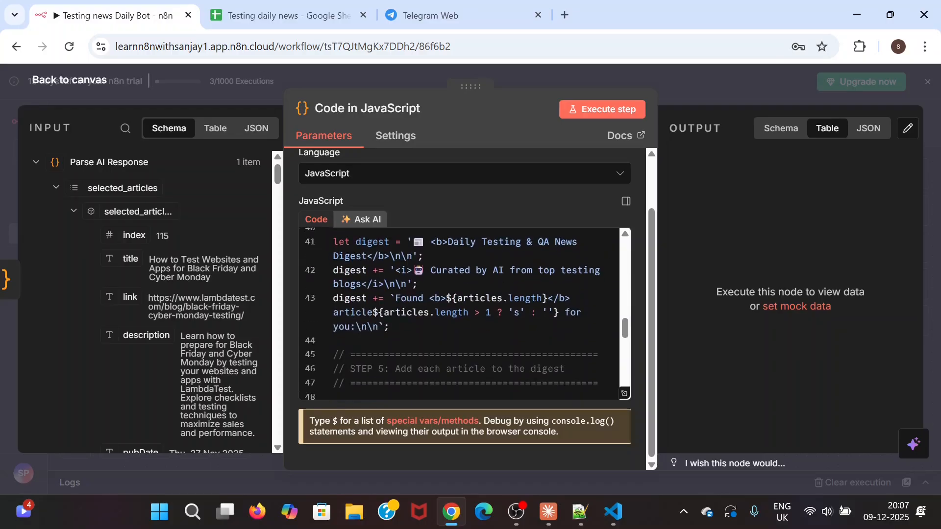
scroll(464, 314, down, 3)
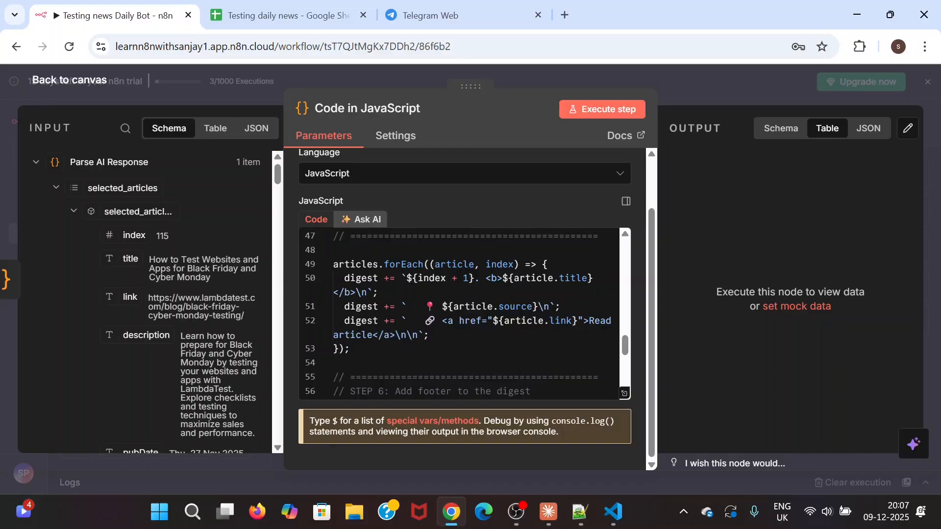
scroll(154, 355, down, 2)
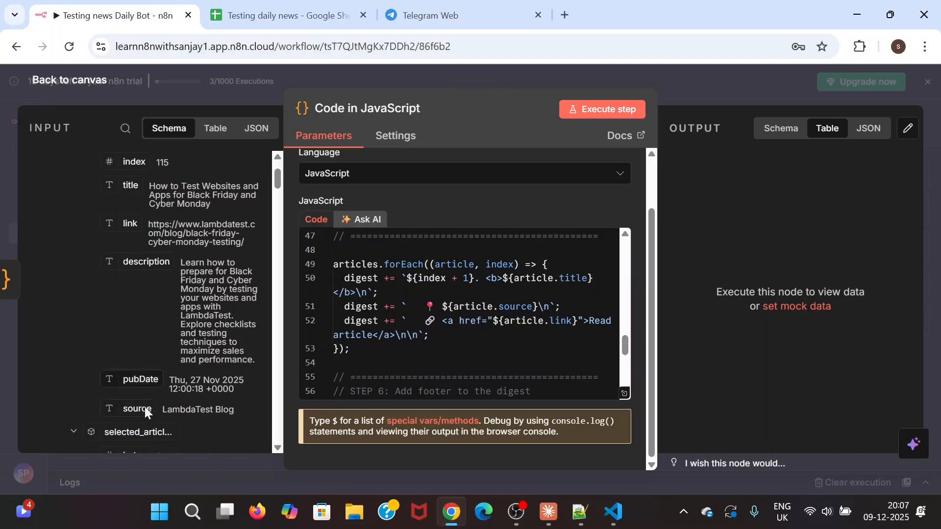
scroll(145, 337, up, 2)
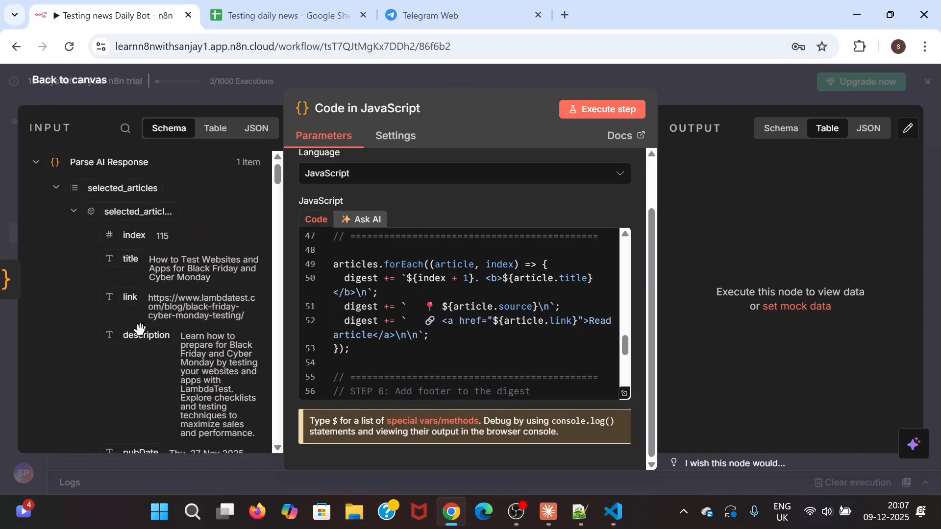
click(350, 349)
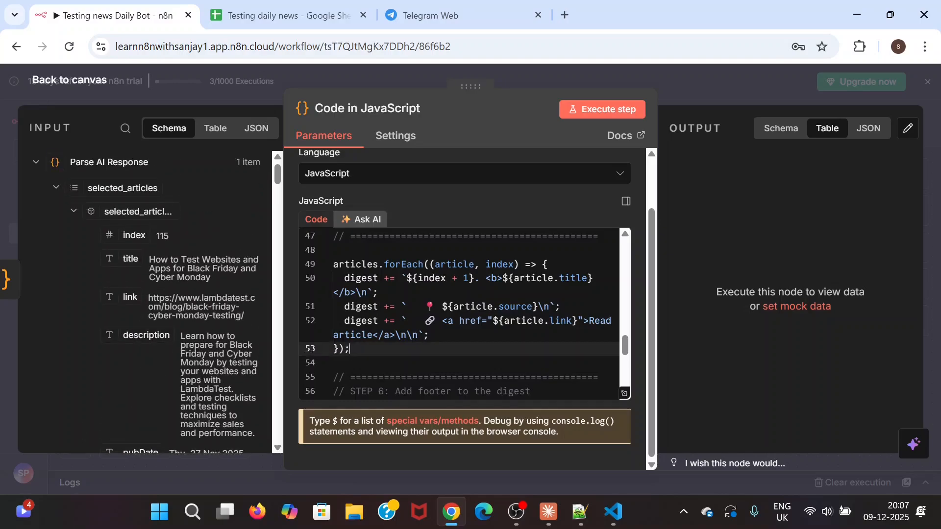
scroll(461, 313, down, 3)
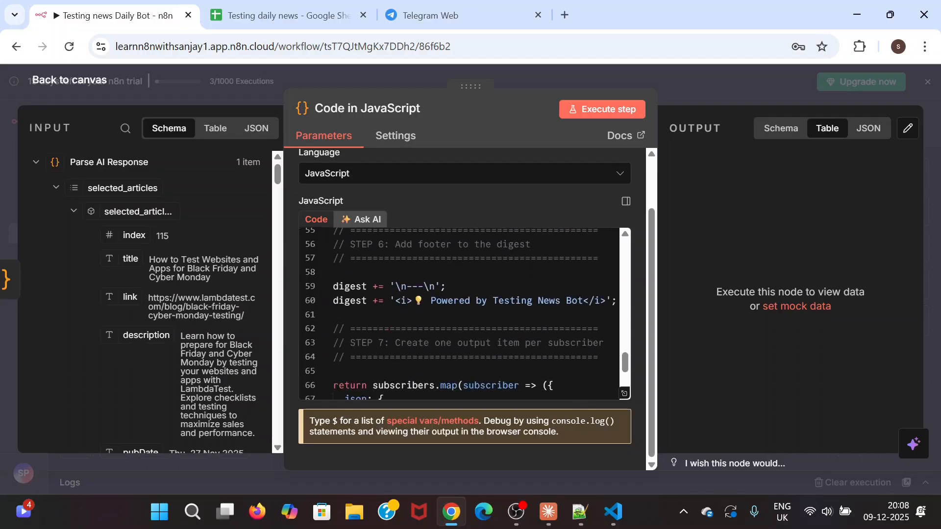
scroll(460, 314, down, 3)
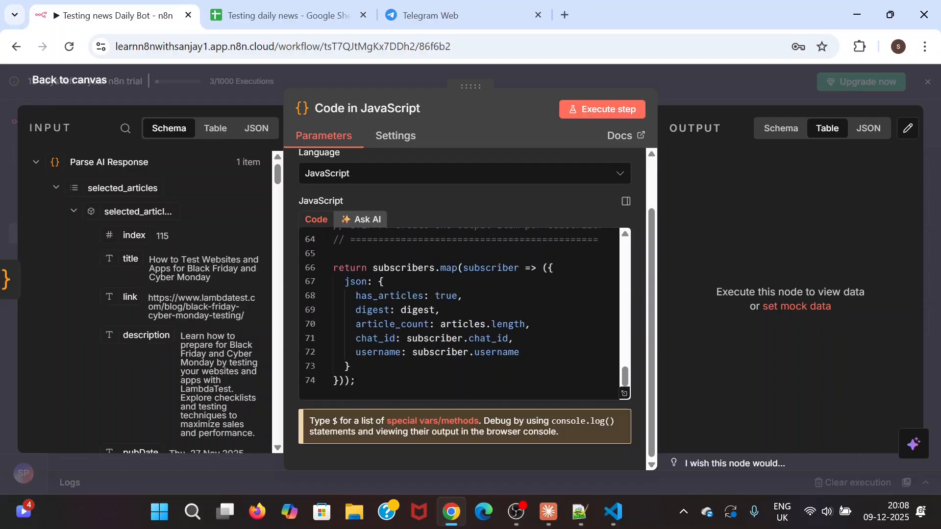
Execute the digest code node, examine its output as JSON and return to the canvas
click(602, 109)
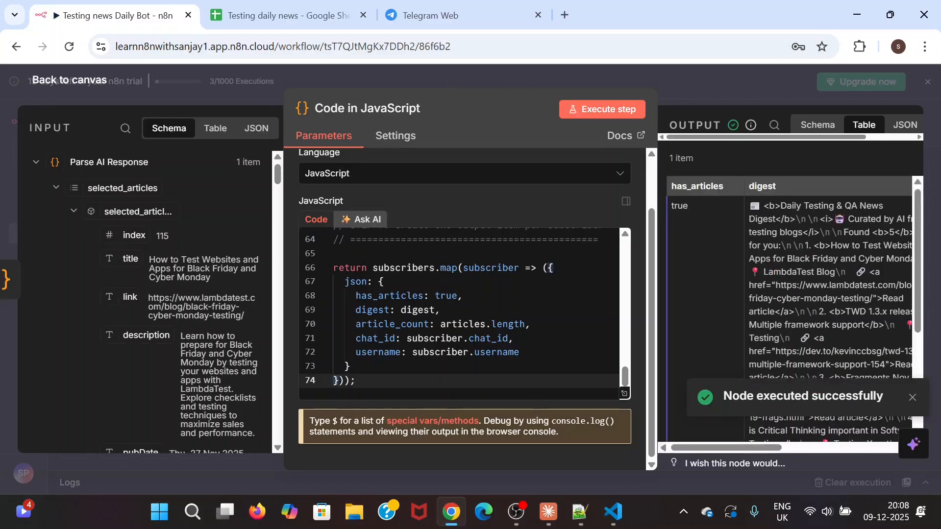
click(903, 127)
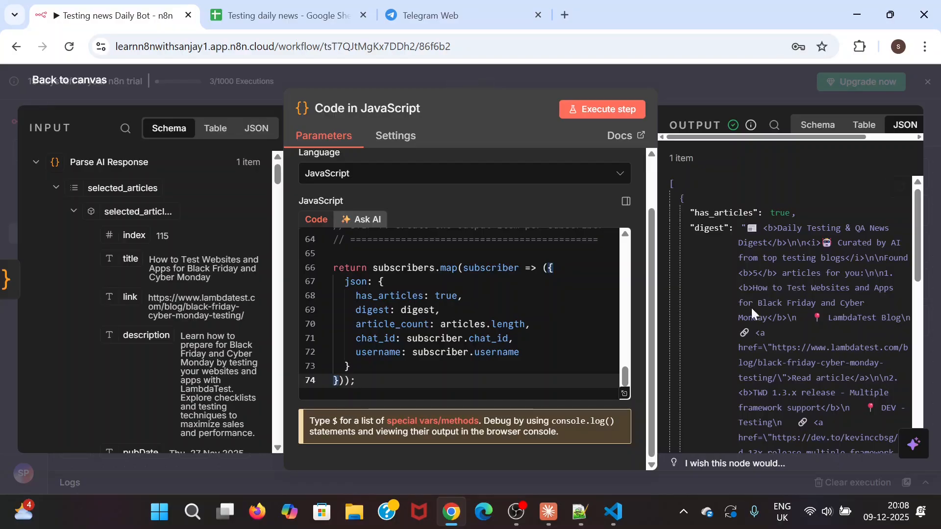
click(60, 81)
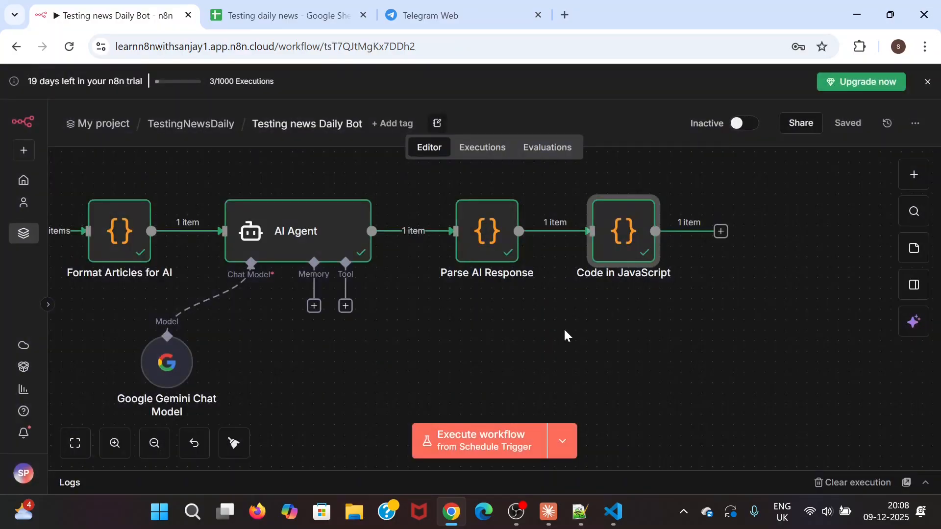
Add a Telegram node with the Send a text message action after the Code in JavaScript node
scroll(580, 350, right, 5)
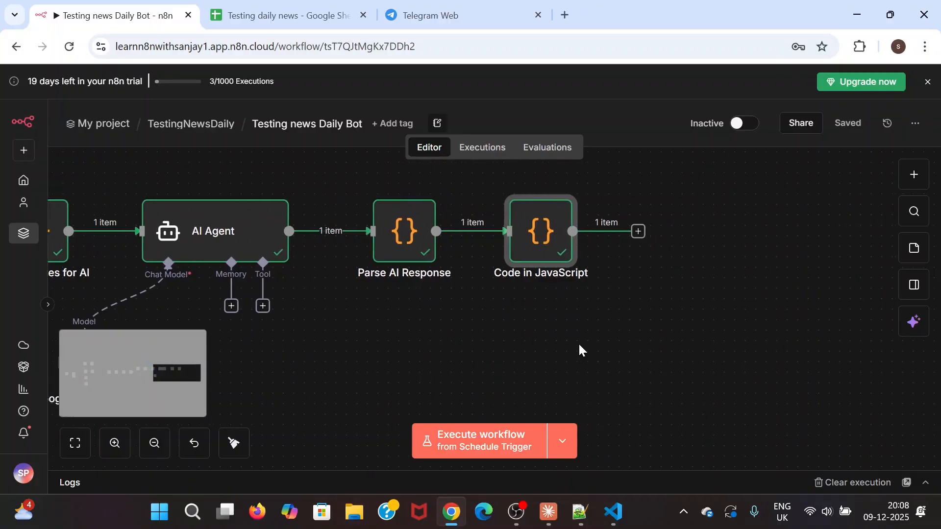
click(619, 231)
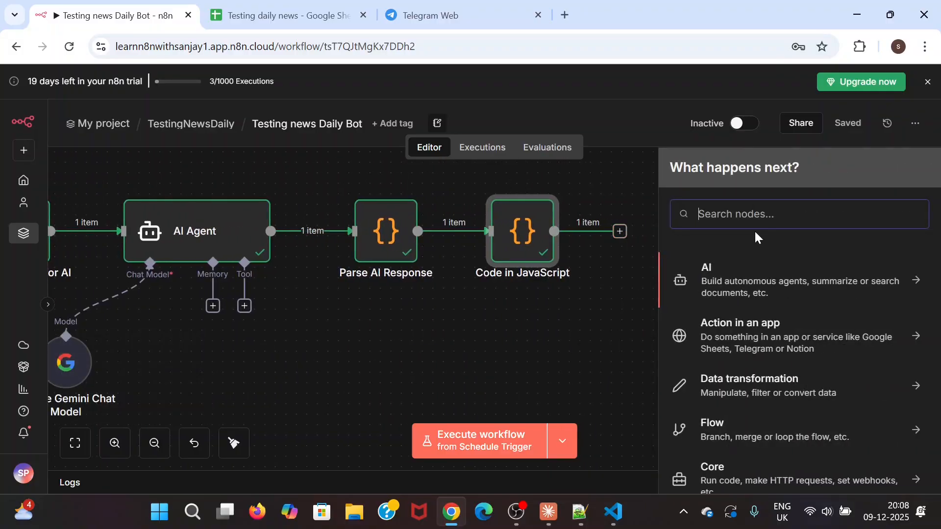
text(tele)
click(752, 276)
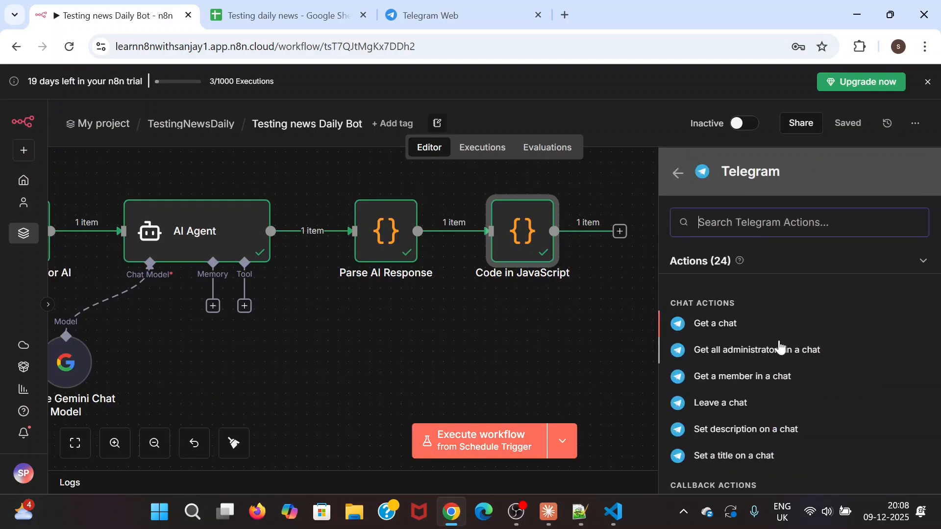
scroll(777, 348, down, 2)
text(se)
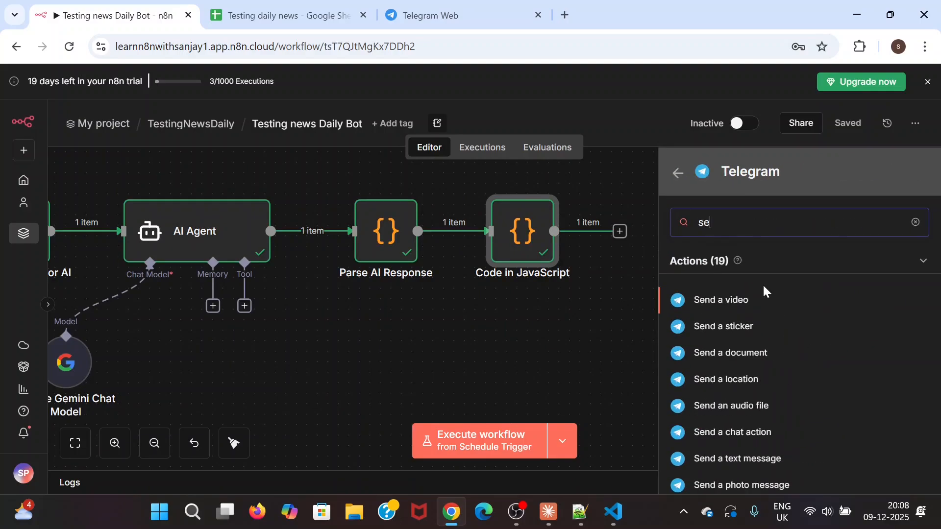
text(nd a m)
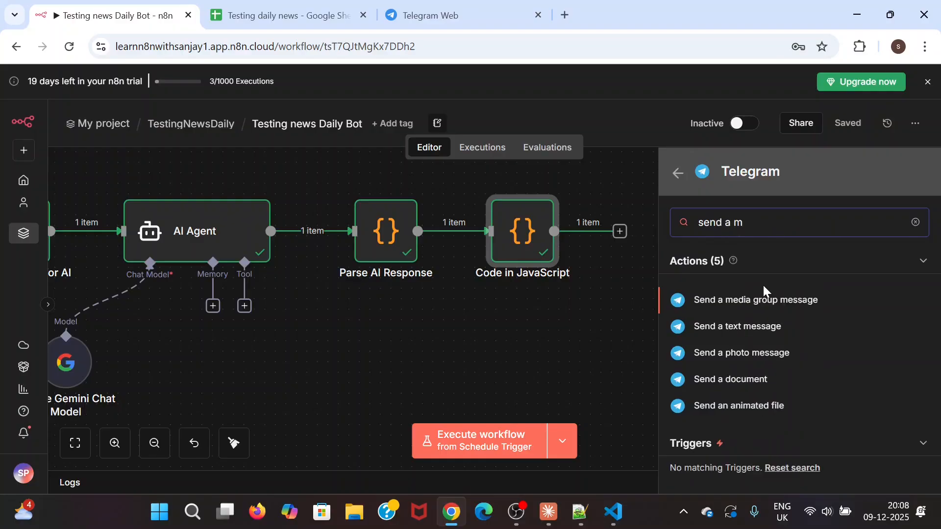
click(759, 328)
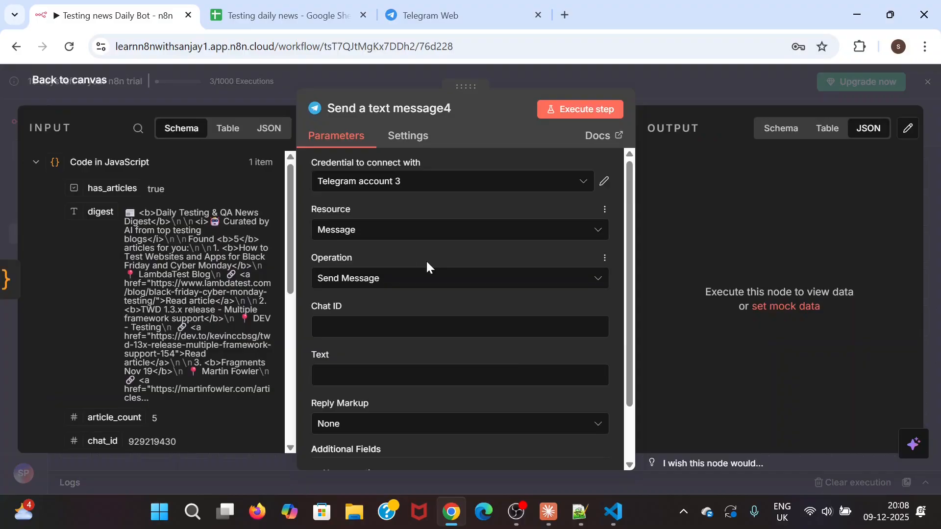
Map the code node's chat_id to the Telegram message's Chat ID and its digest to the Text
click(449, 183)
click(450, 186)
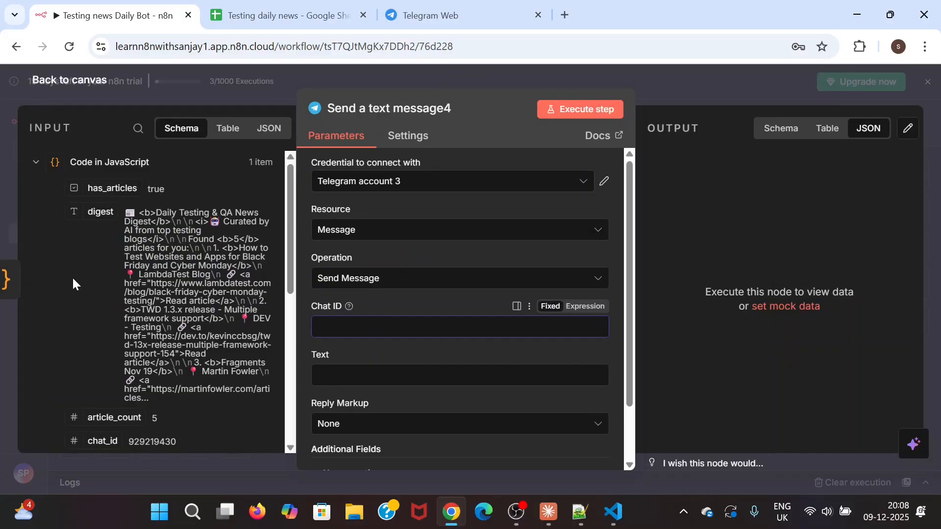
scroll(72, 277, down, 3)
drag(101, 368, 329, 338)
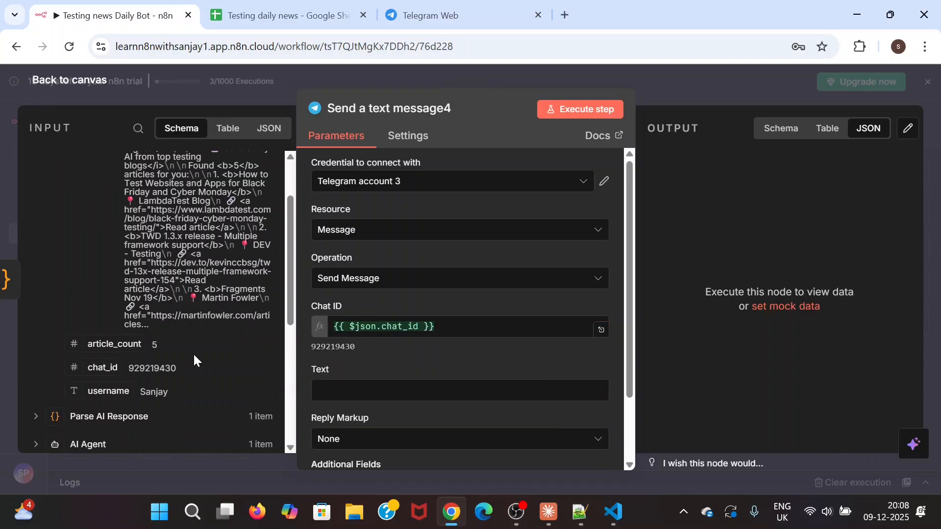
scroll(193, 352, up, 2)
drag(104, 212, 343, 390)
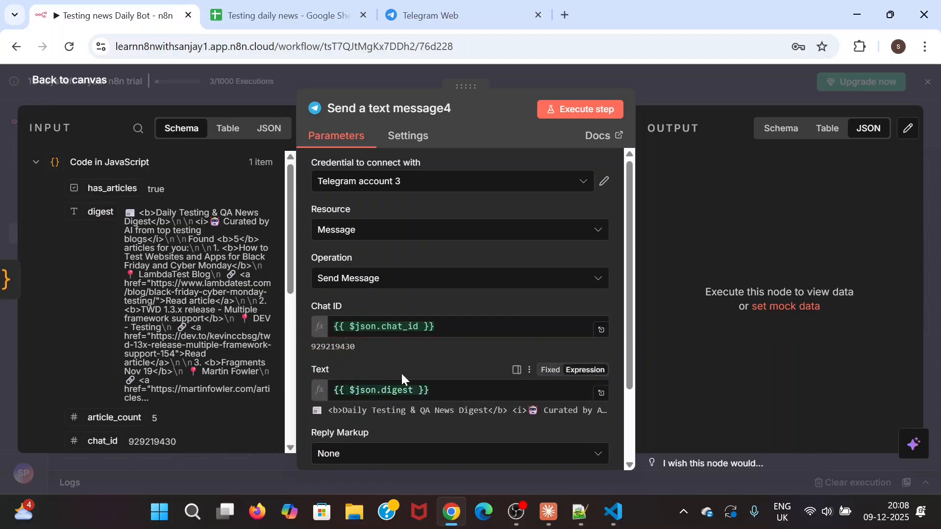
Add the Append n8n Attribution option to the message and turn it off, saving the workflow and returning to the canvas
scroll(425, 345, down, 2)
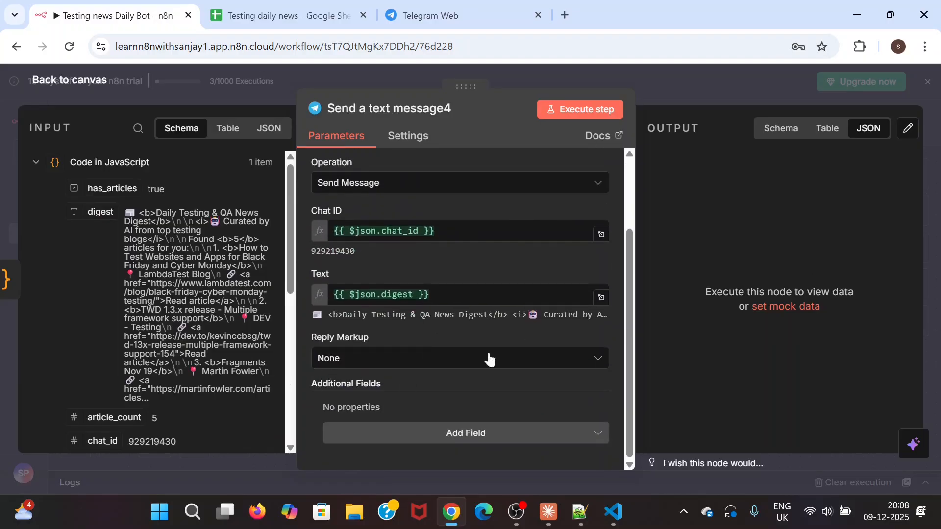
click(474, 436)
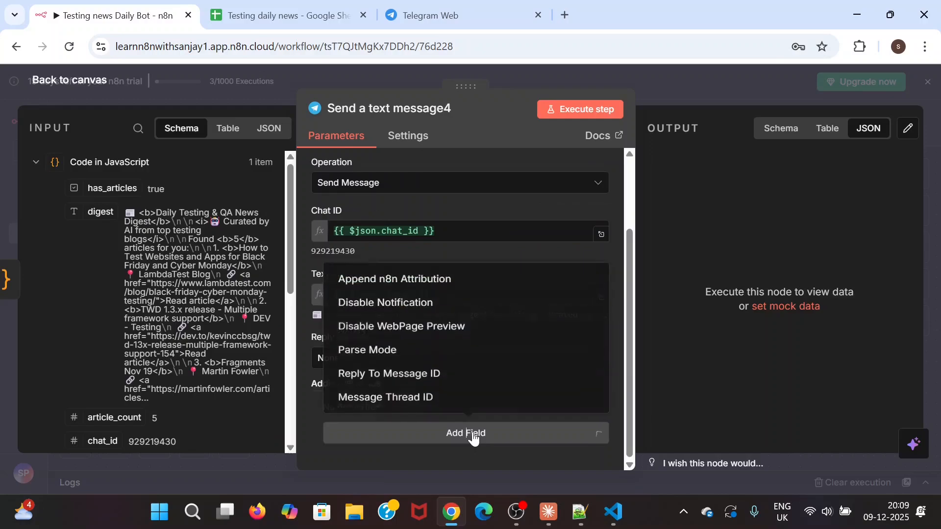
click(412, 278)
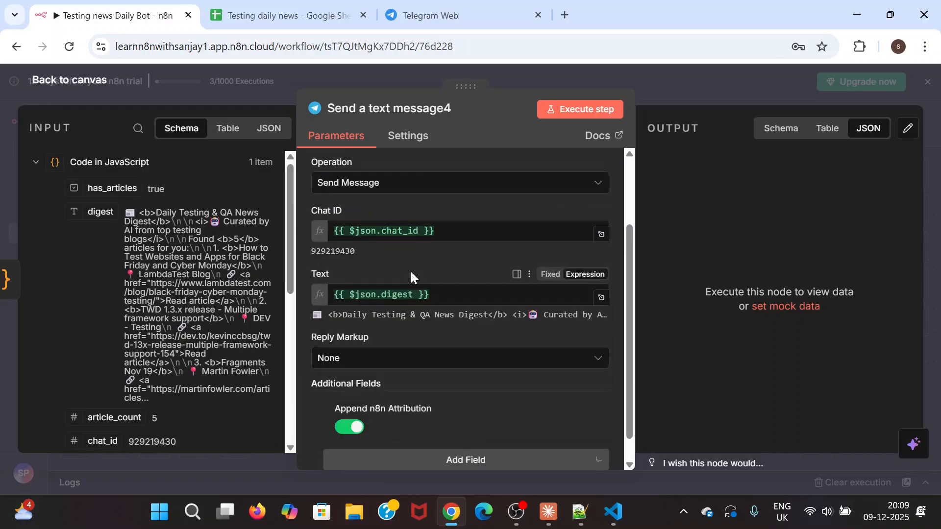
click(345, 427)
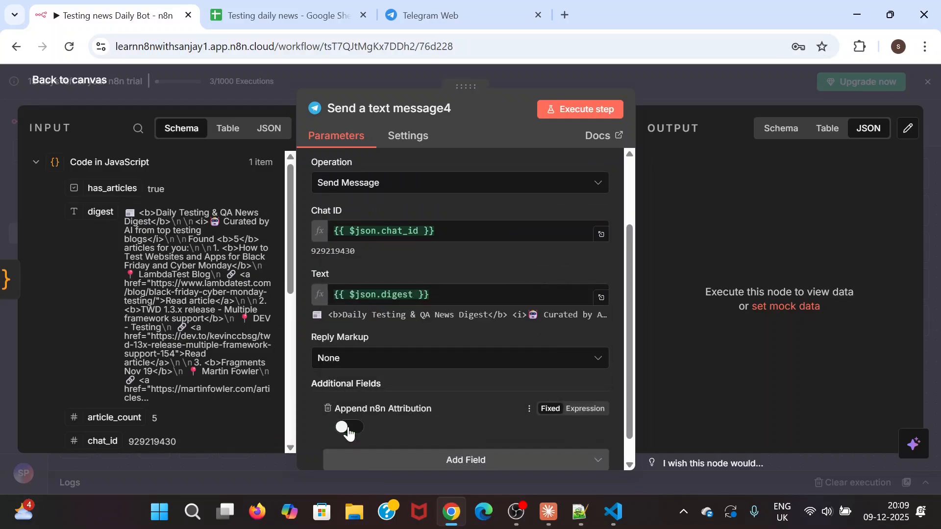
click(414, 365)
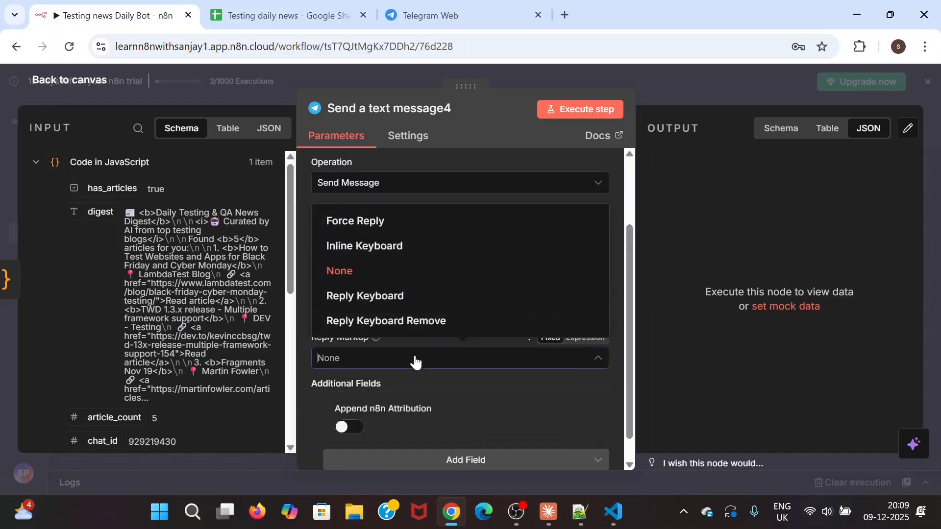
click(453, 391)
scroll(532, 387, down, 1)
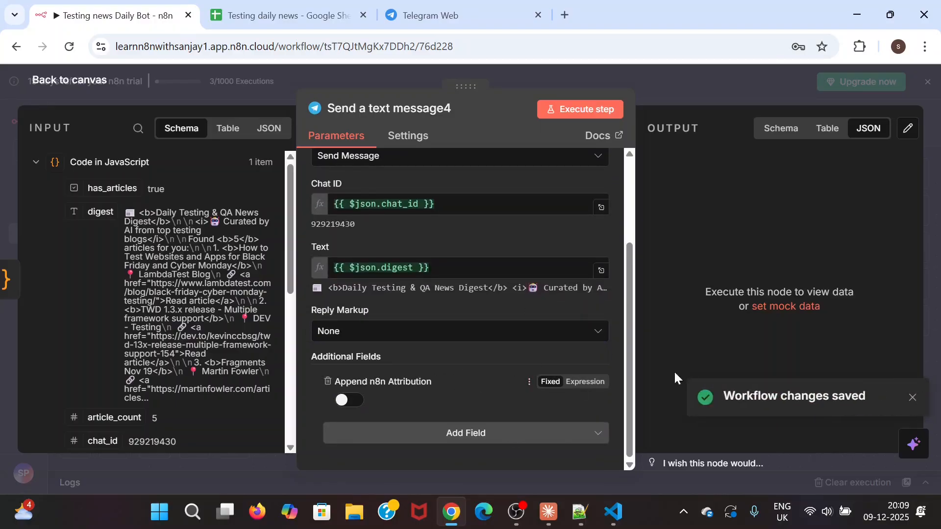
scroll(422, 374, up, 3)
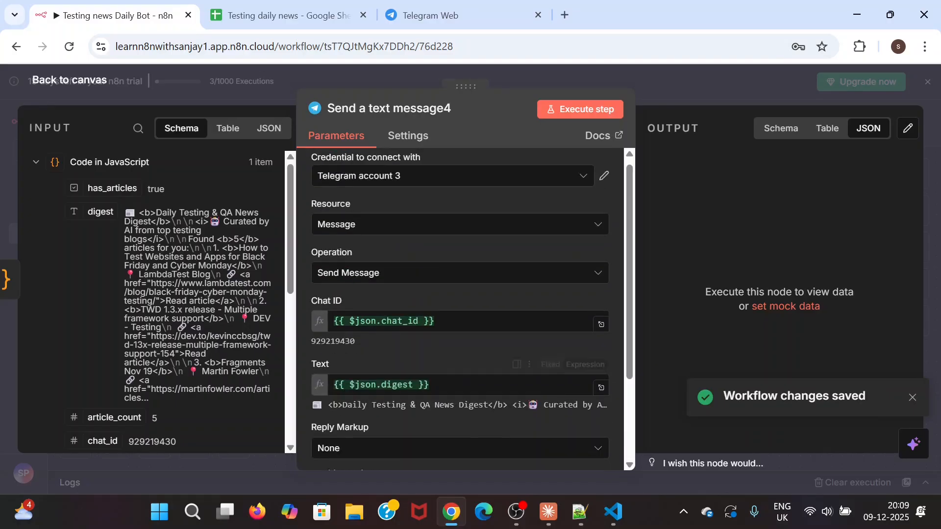
click(69, 80)
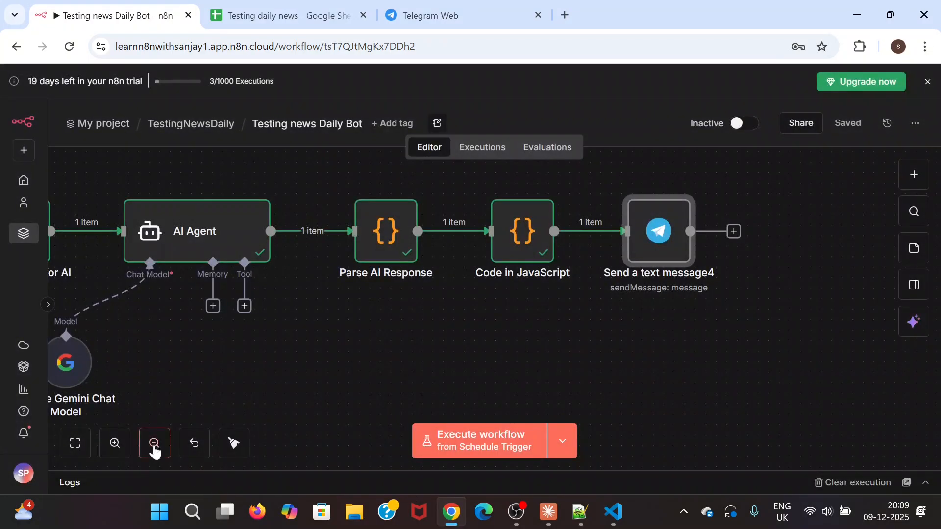
Review the whole workflow on the canvas, from the Telegram Trigger branches to the Schedule Trigger chain
click(155, 444)
click(154, 444)
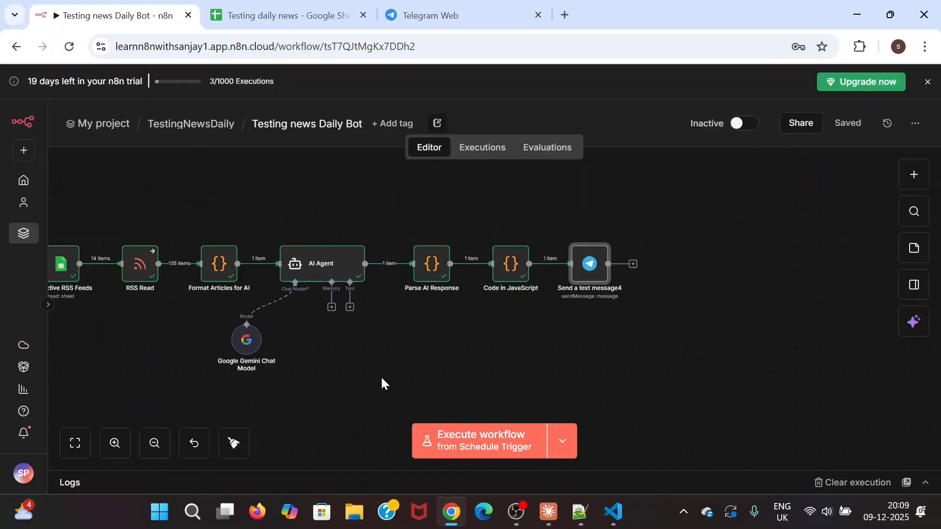
scroll(381, 375, left, 3)
scroll(382, 379, left, 10)
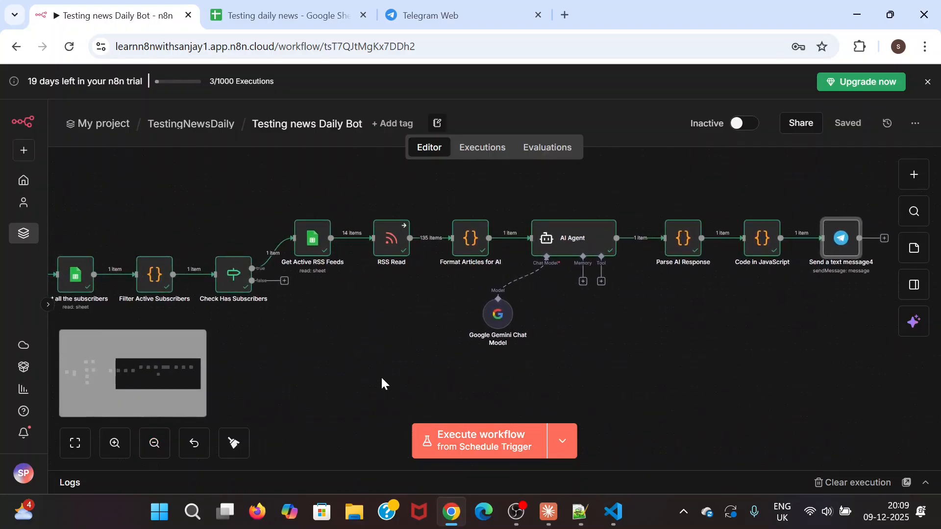
scroll(382, 383, left, 10)
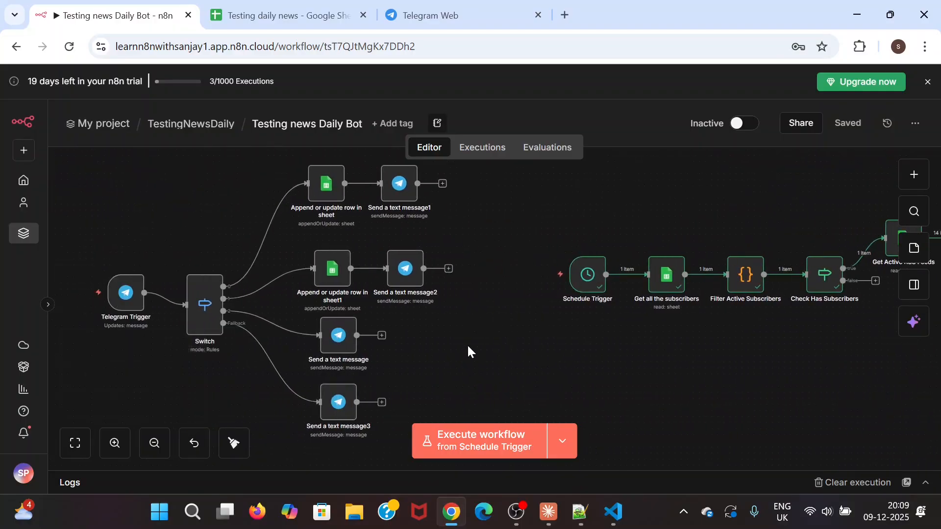
scroll(468, 349, up, 1)
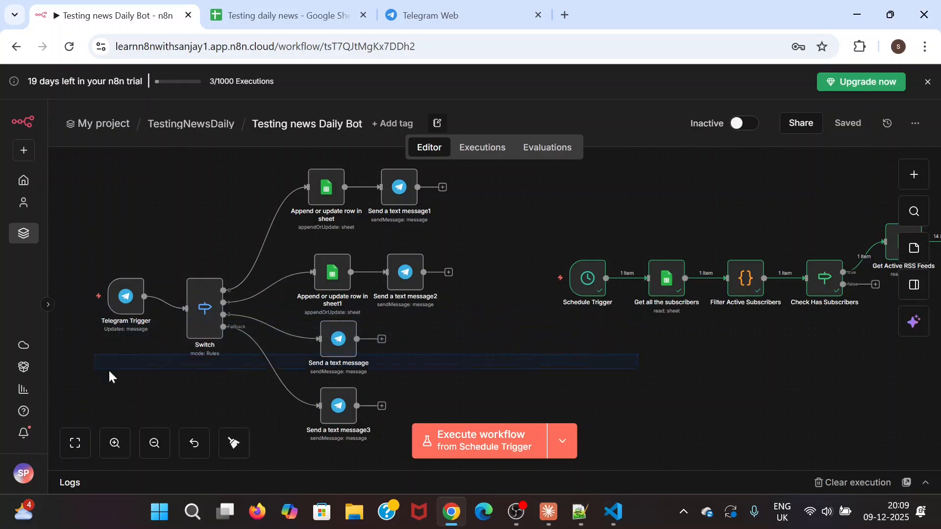
drag(240, 378, 578, 356)
drag(444, 386, 596, 360)
drag(614, 342, 482, 351)
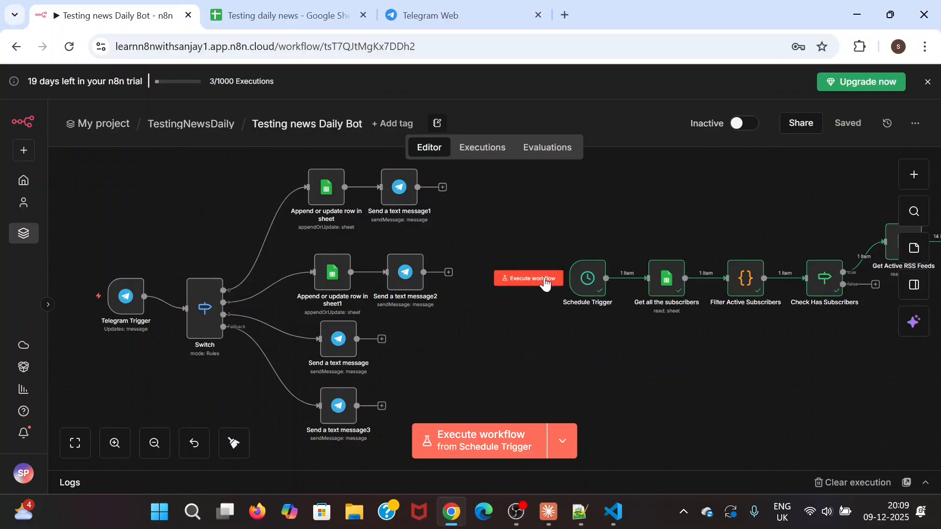
Execute the workflow from the Schedule Trigger and follow the run through to the final Telegram message node
click(528, 277)
drag(343, 402, 577, 373)
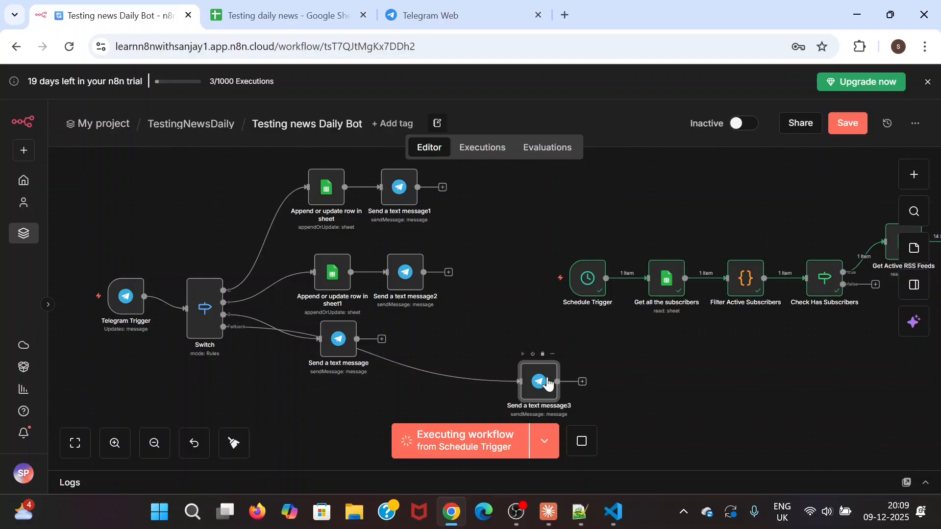
key(ctrl+z)
drag(598, 354, 528, 354)
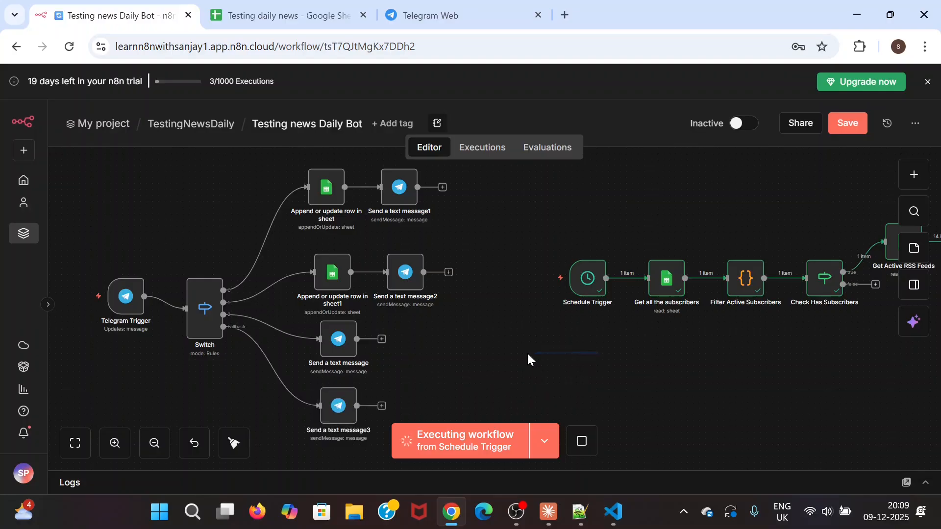
scroll(568, 344, right, 10)
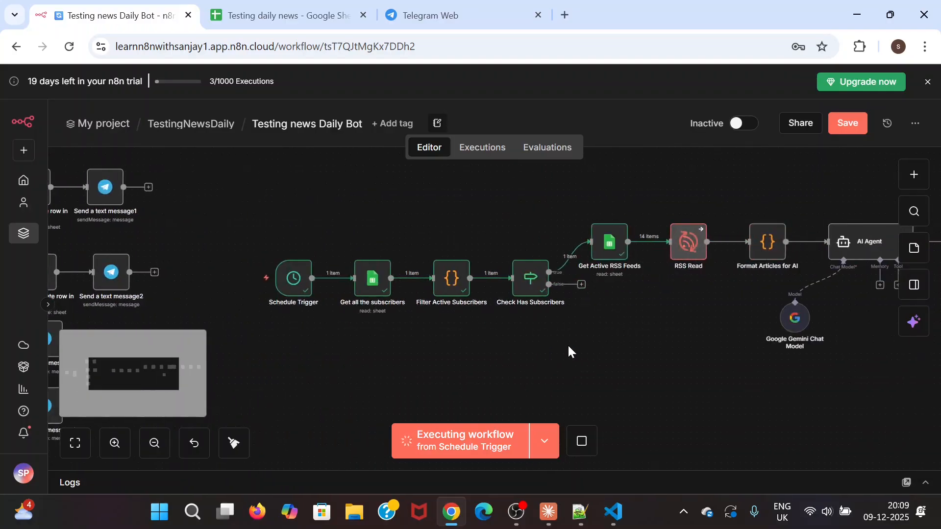
scroll(568, 344, right, 6)
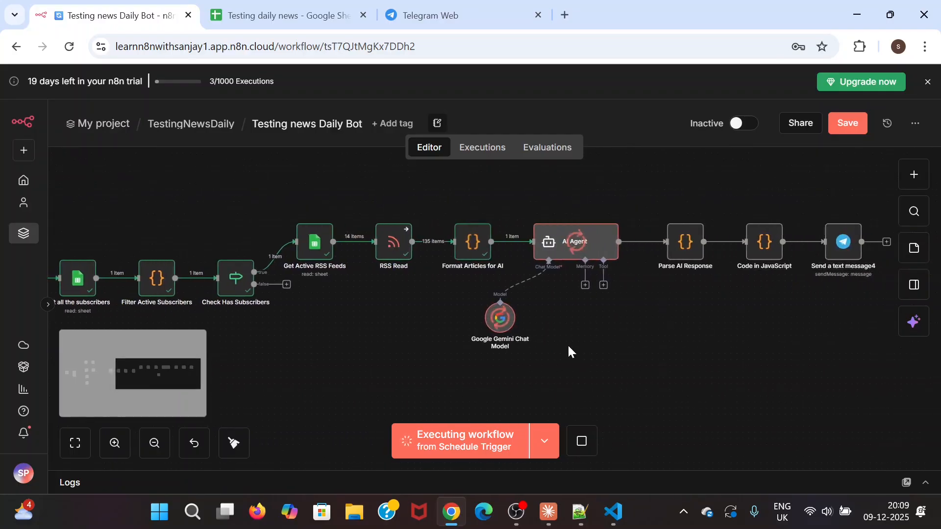
scroll(568, 344, right, 2)
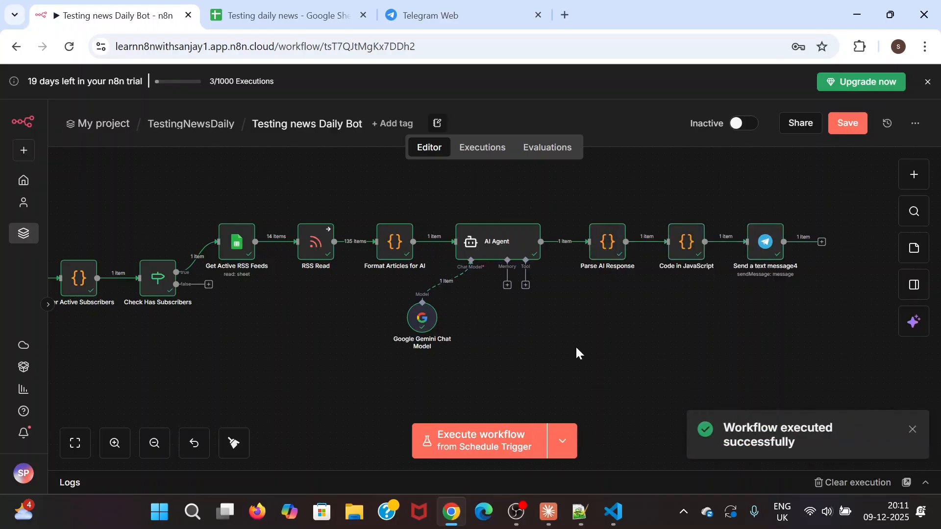
Switch to Telegram Web and read through the delivered digest in the testing_news_daily bot chat, checking its formatting
click(435, 14)
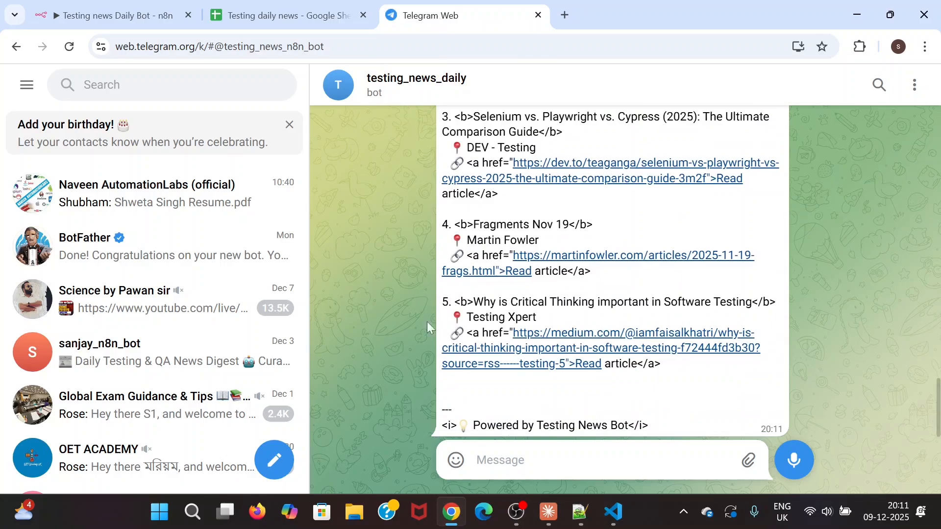
scroll(374, 340, up, 5)
scroll(374, 340, up, 2)
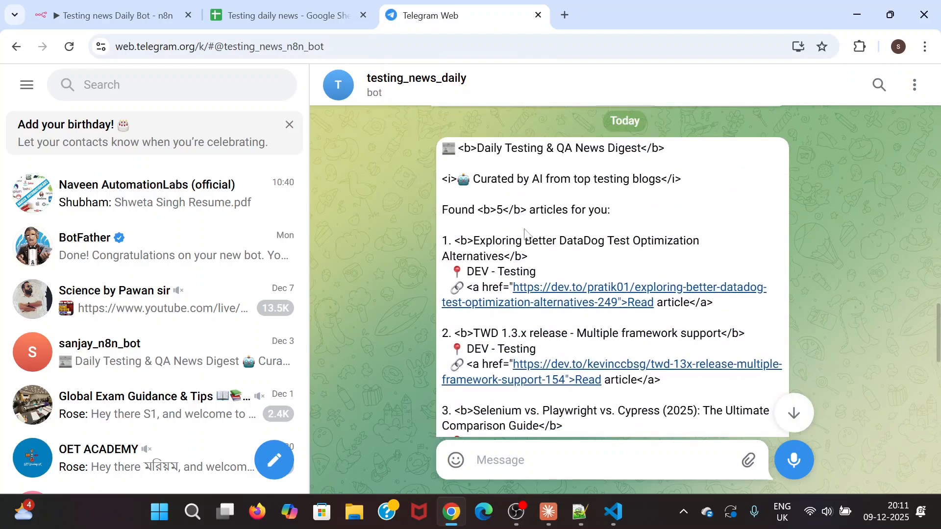
scroll(512, 367, down, 6)
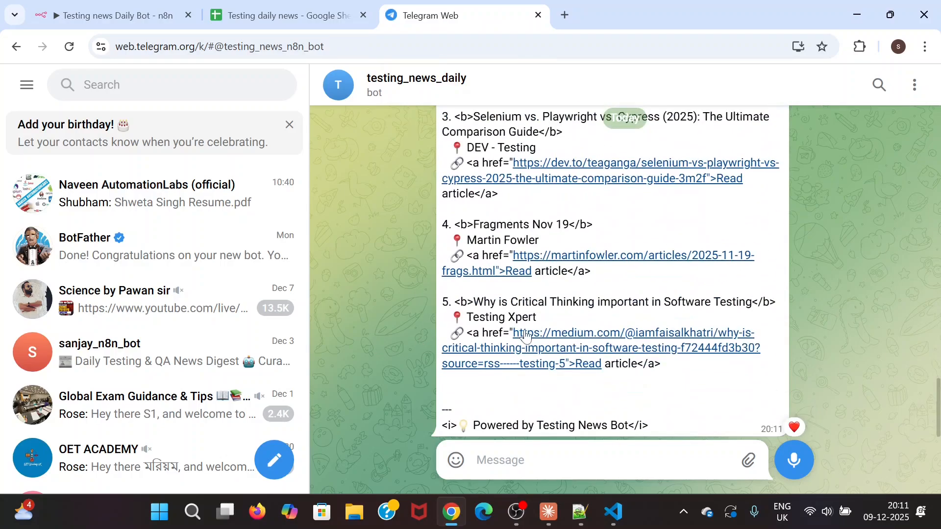
Return to n8n and add the Parse Mode field set to HTML to the digest's Telegram message node
click(135, 18)
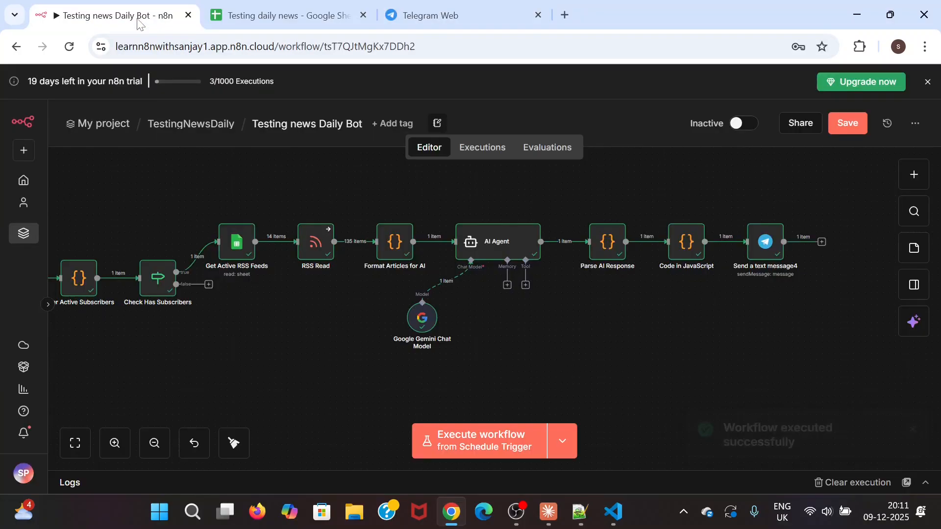
double_click(767, 246)
scroll(418, 369, down, 3)
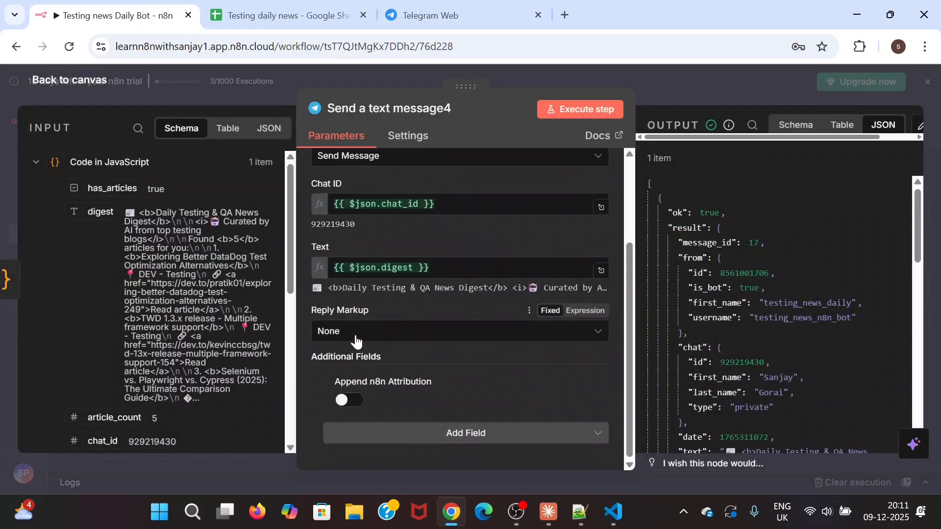
click(406, 332)
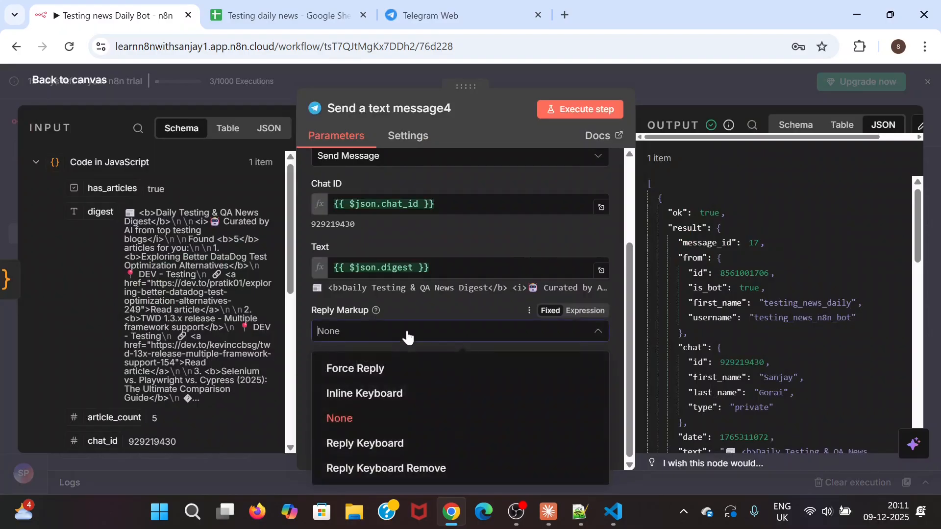
click(299, 409)
click(457, 433)
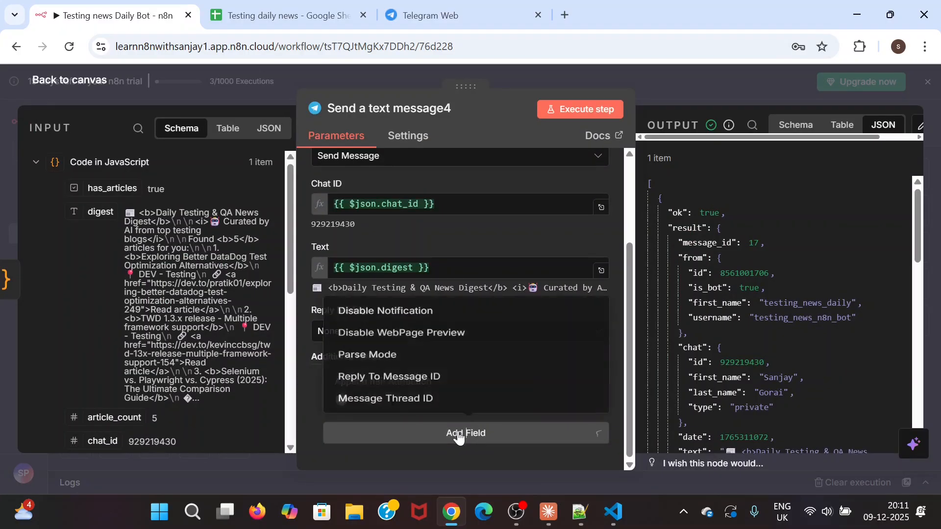
click(361, 352)
scroll(502, 330, down, 2)
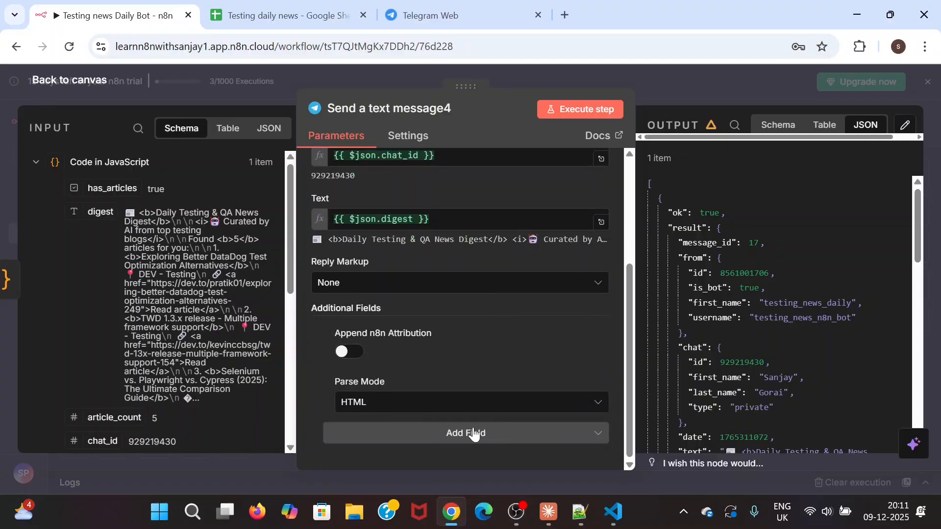
Save the workflow, return to the canvas and rerun it from the Schedule Trigger, following the run to the final Telegram message node
key(ctrl+s)
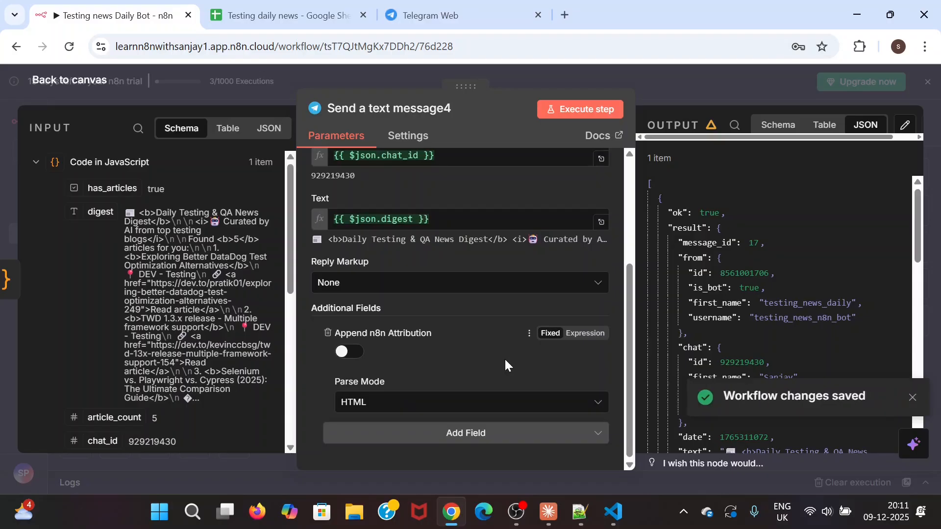
click(46, 91)
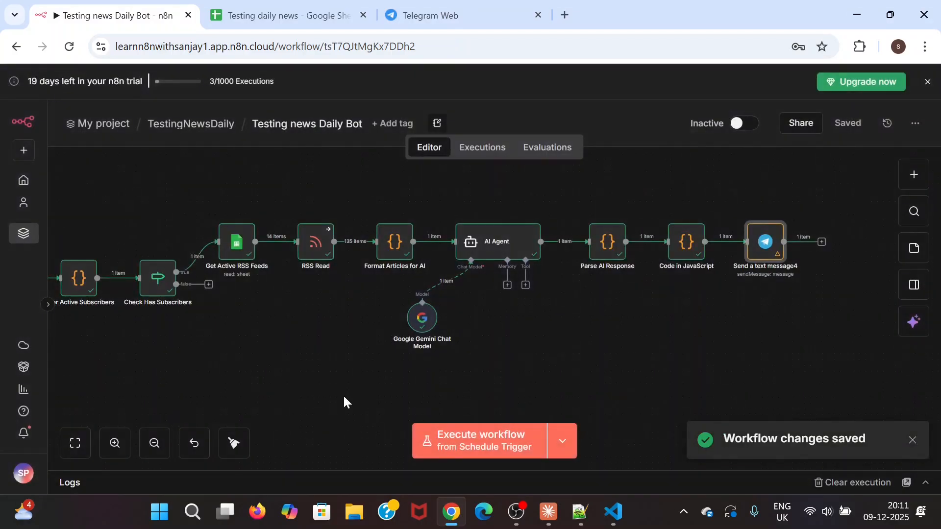
scroll(544, 412, left, 1)
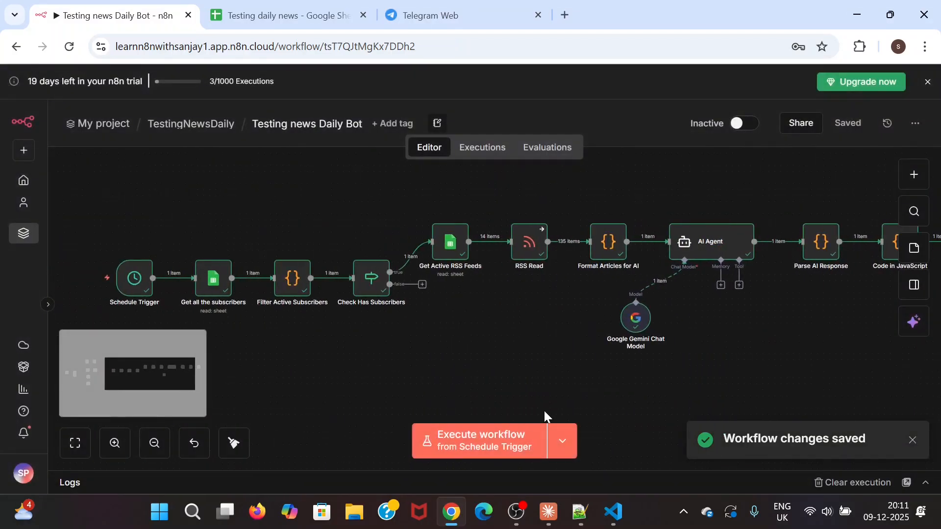
click(74, 281)
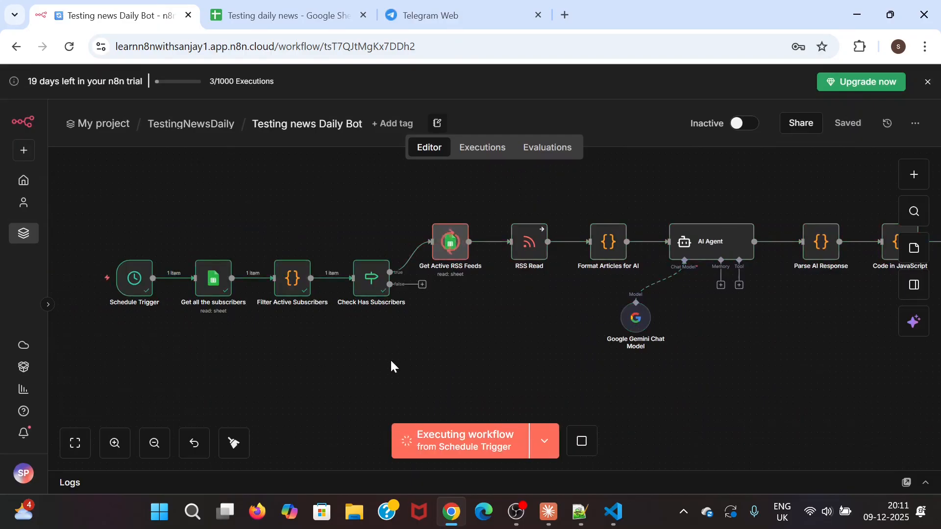
scroll(391, 367, right, 3)
scroll(391, 363, right, 2)
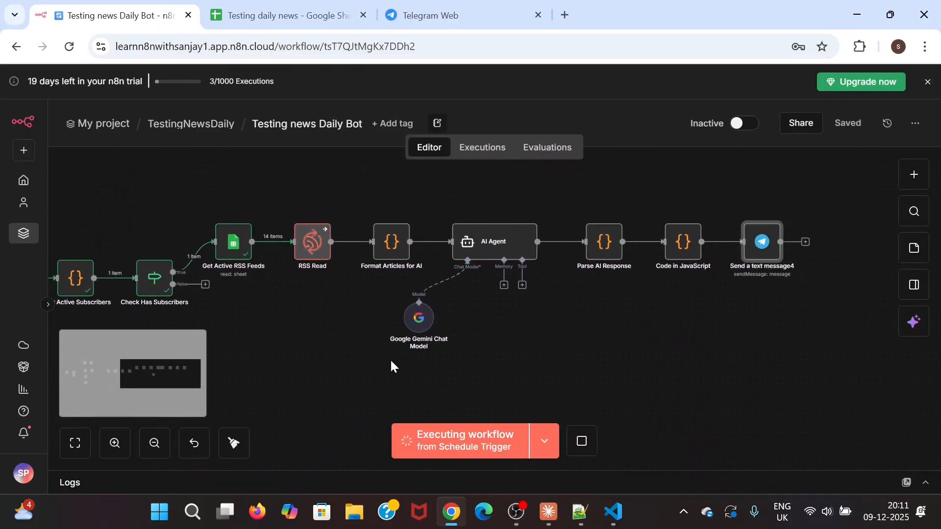
scroll(534, 358, right, 1)
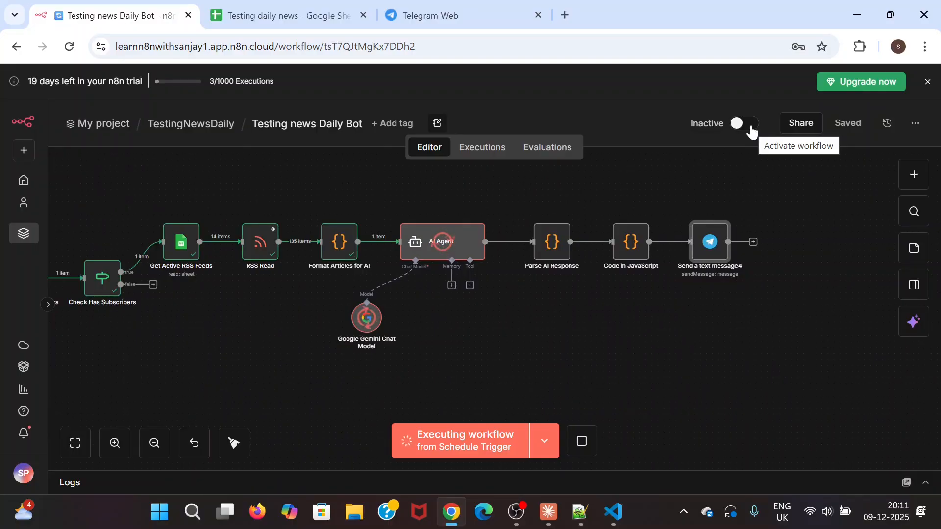
scroll(600, 332, left, 2)
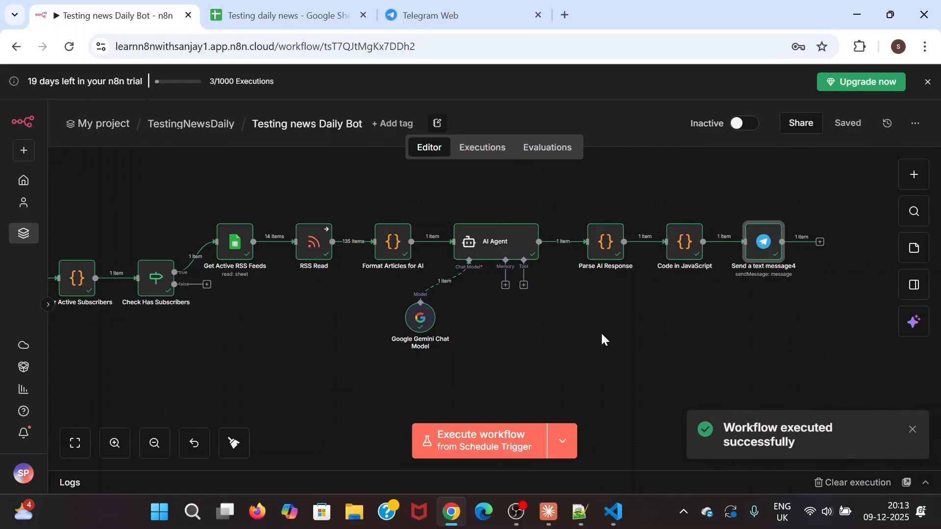
Switch to Telegram Web and check the formatting of the newest Daily Testing & QA News Digest in the testing_news_daily chat
click(452, 16)
scroll(619, 324, up, 5)
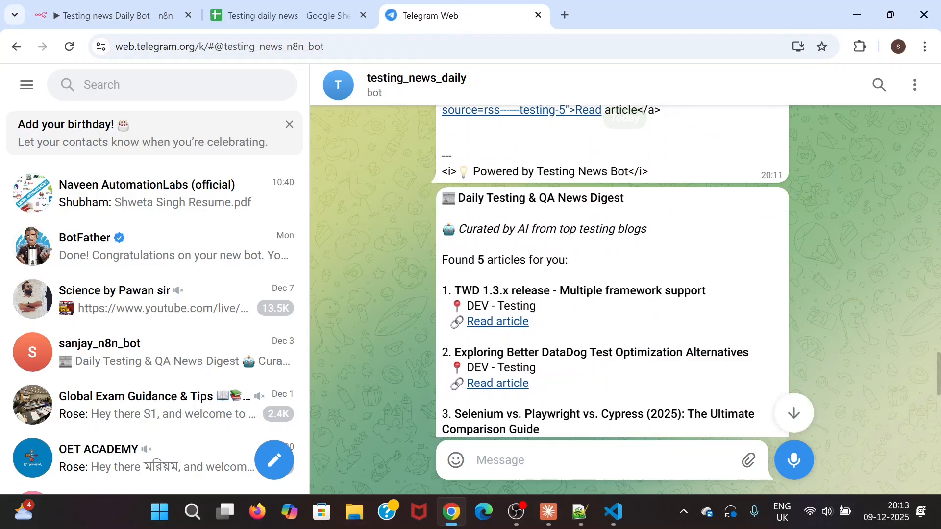
scroll(611, 237, down, 2)
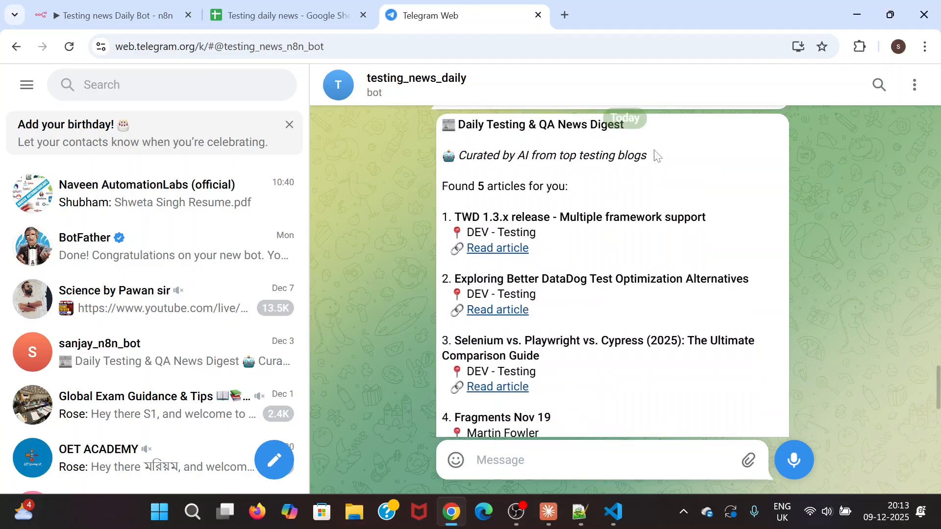
Open the digest's "TWD 1.3.x release - Multiple framework support" article link, dismiss the DEV banner and skim the article
click(519, 250)
click(549, 339)
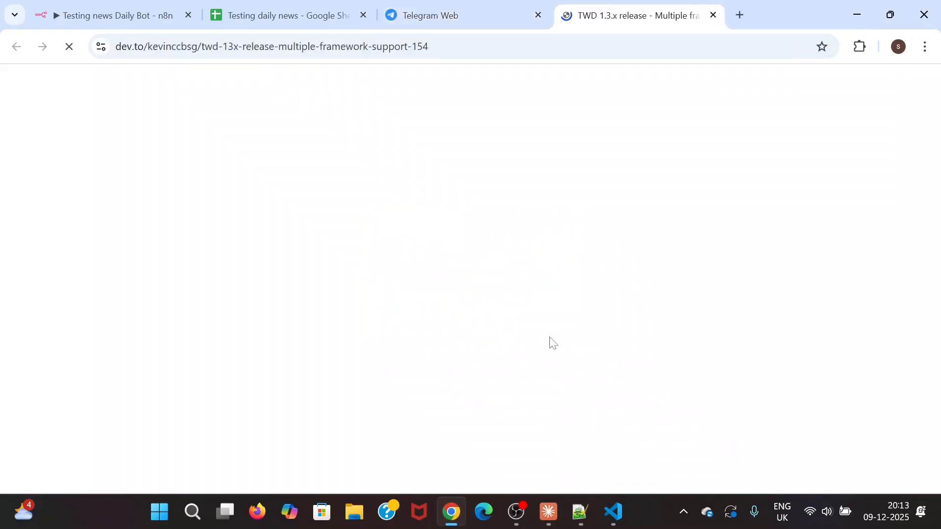
scroll(451, 321, down, 1)
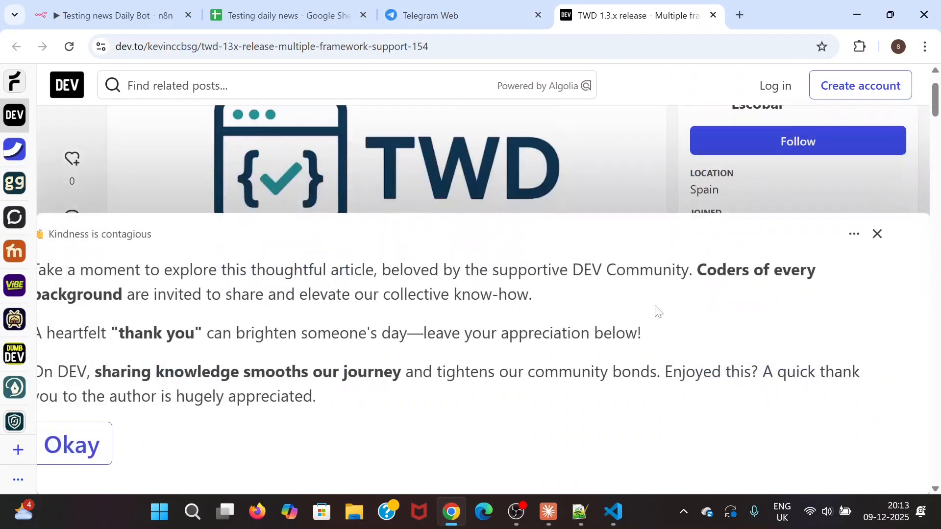
click(876, 237)
scroll(375, 343, down, 4)
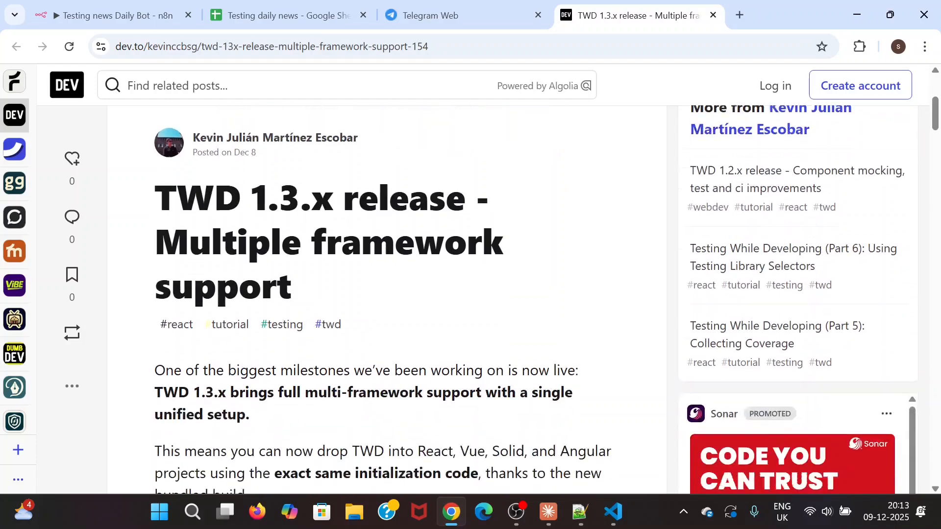
scroll(314, 303, down, 1)
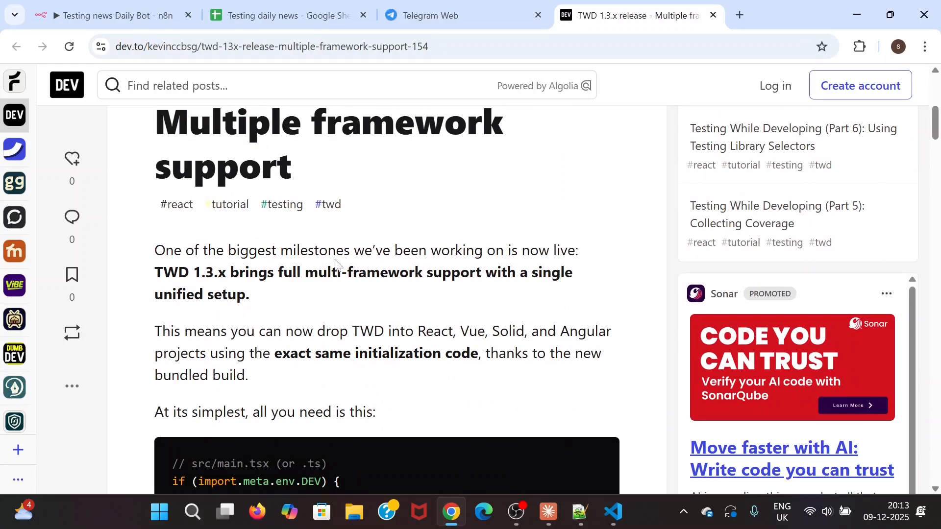
Return to the Telegram digest and open the "Exploring Better DataDog Test Optimization Alternatives" article, dismissing the DEV banner over it
click(448, 16)
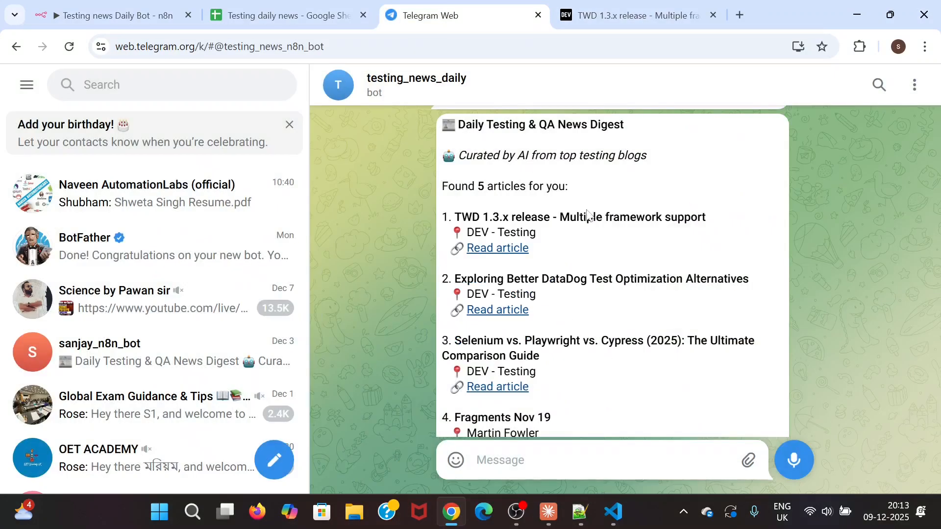
click(509, 313)
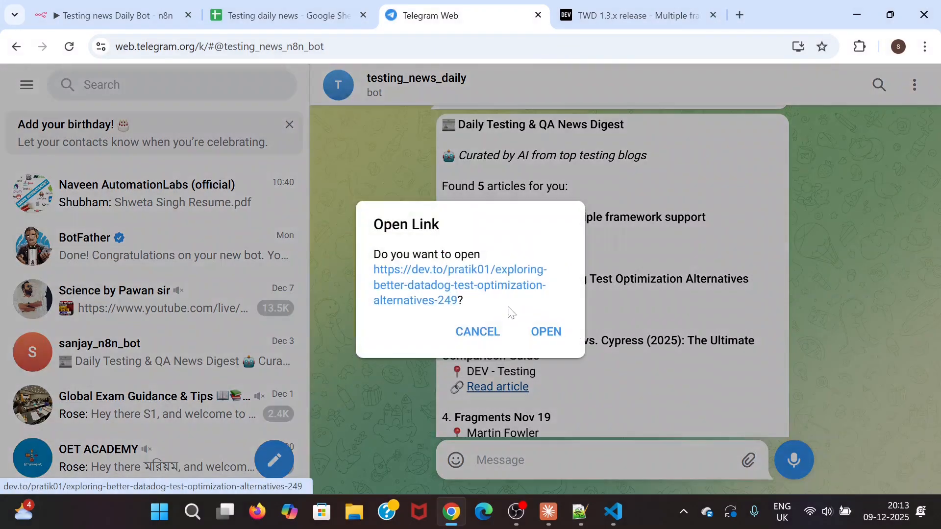
click(539, 330)
scroll(362, 321, down, 3)
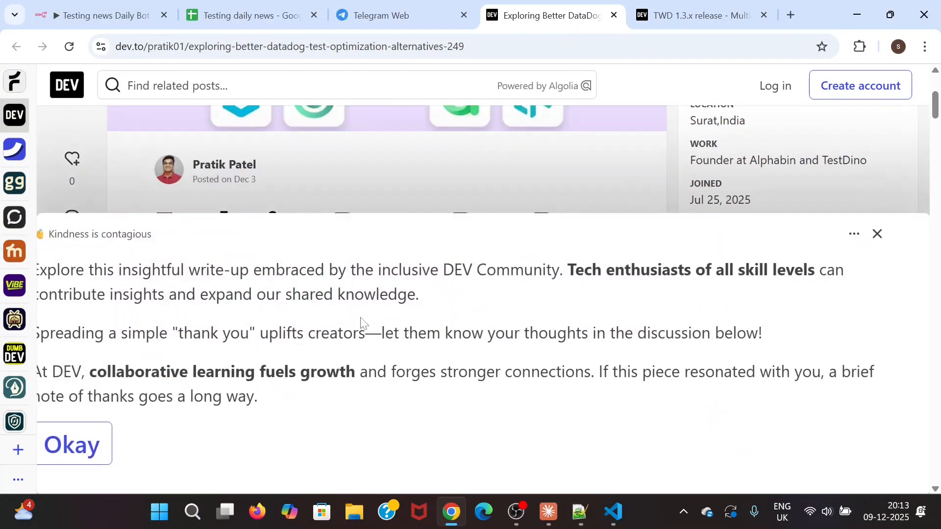
click(878, 234)
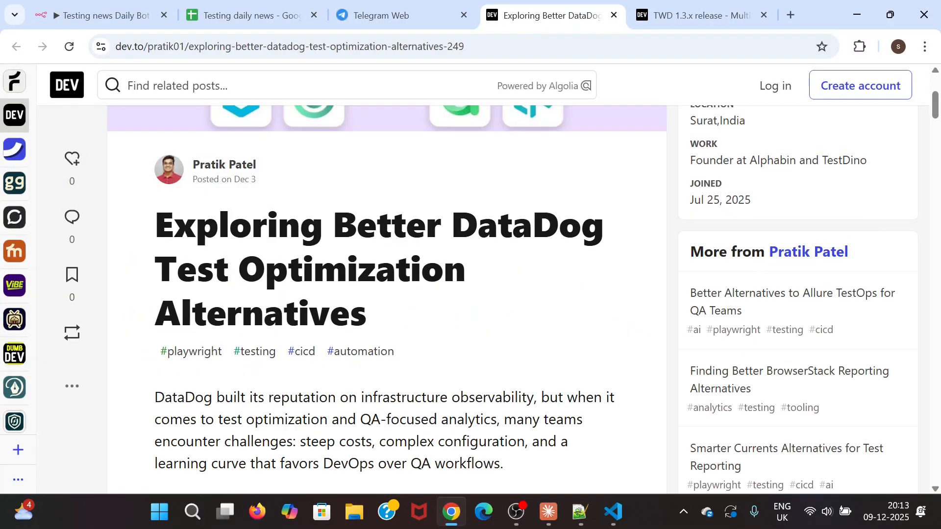
Switch back to n8n and look over the executed node chain from the Schedule Trigger to the Telegram message node
click(388, 15)
click(101, 17)
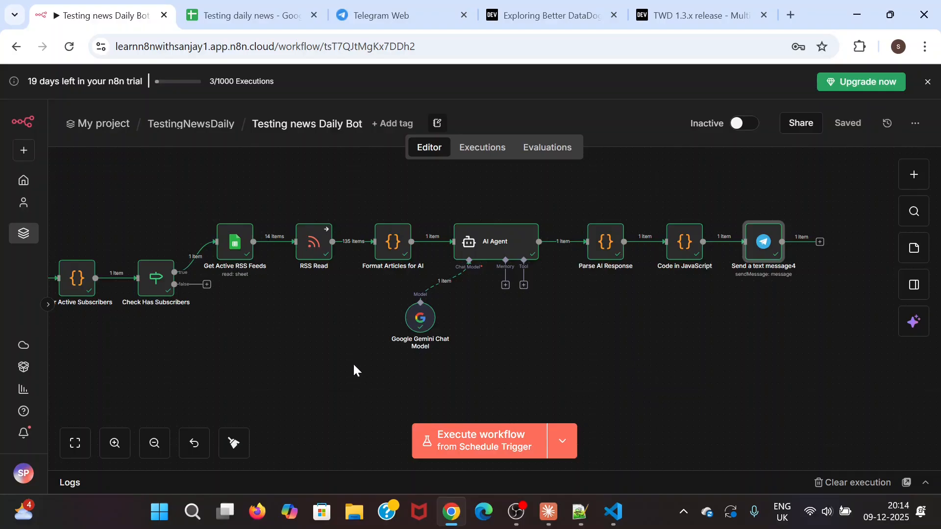
scroll(353, 370, left, 5)
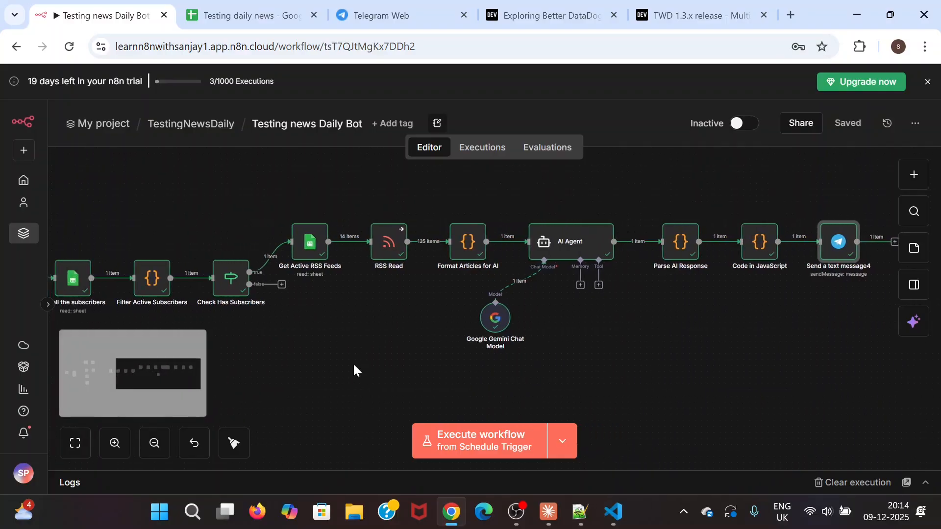
scroll(354, 365, right, 2)
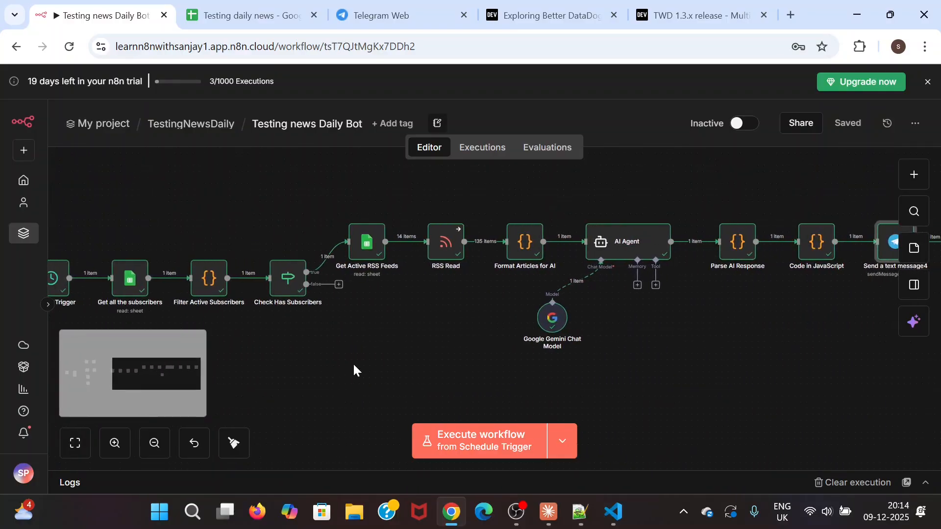